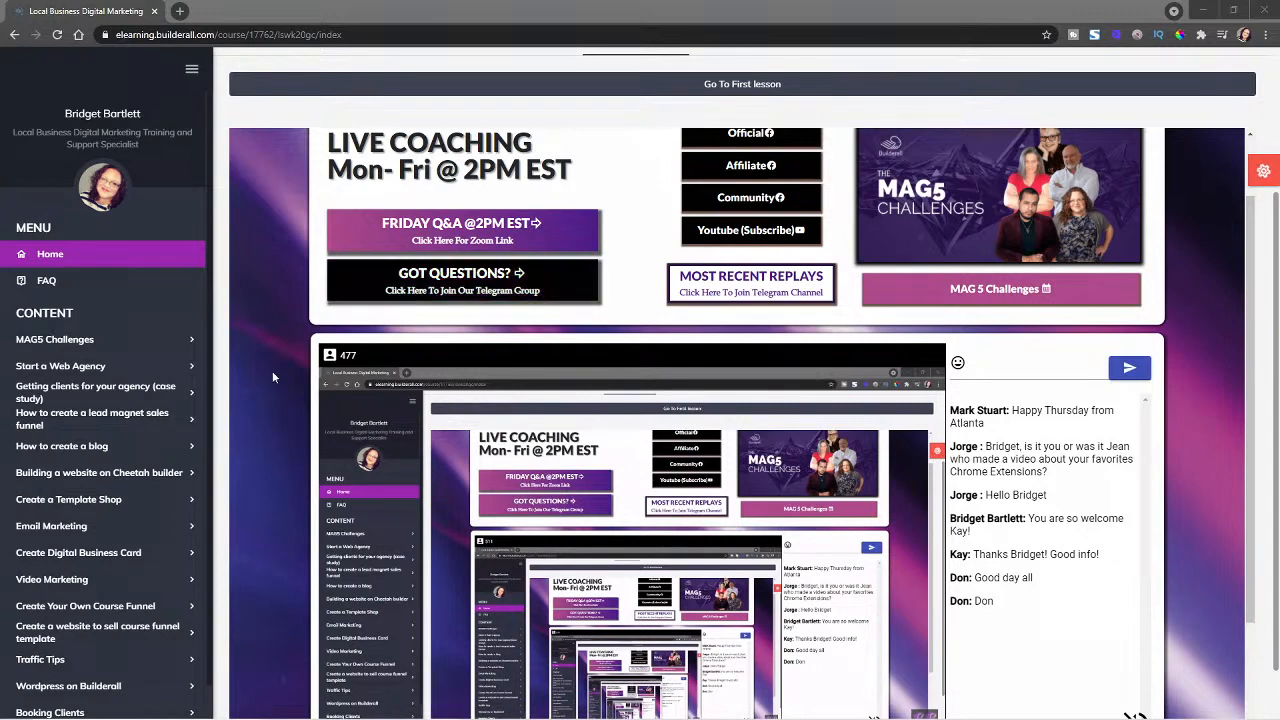
Step: Expand the Miscellaneous section in the course contents and look over its lessons and the home page's live coaching area
scroll(73, 470, down, 1)
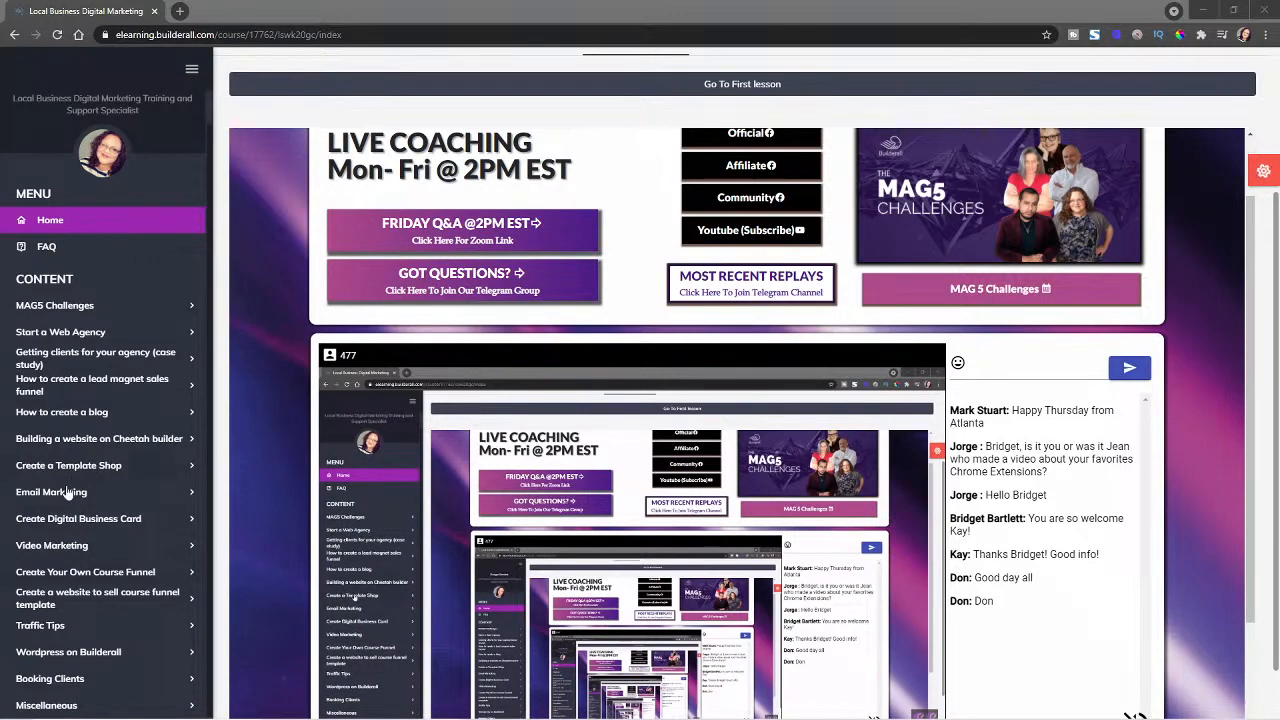
click(46, 706)
scroll(100, 560, down, 4)
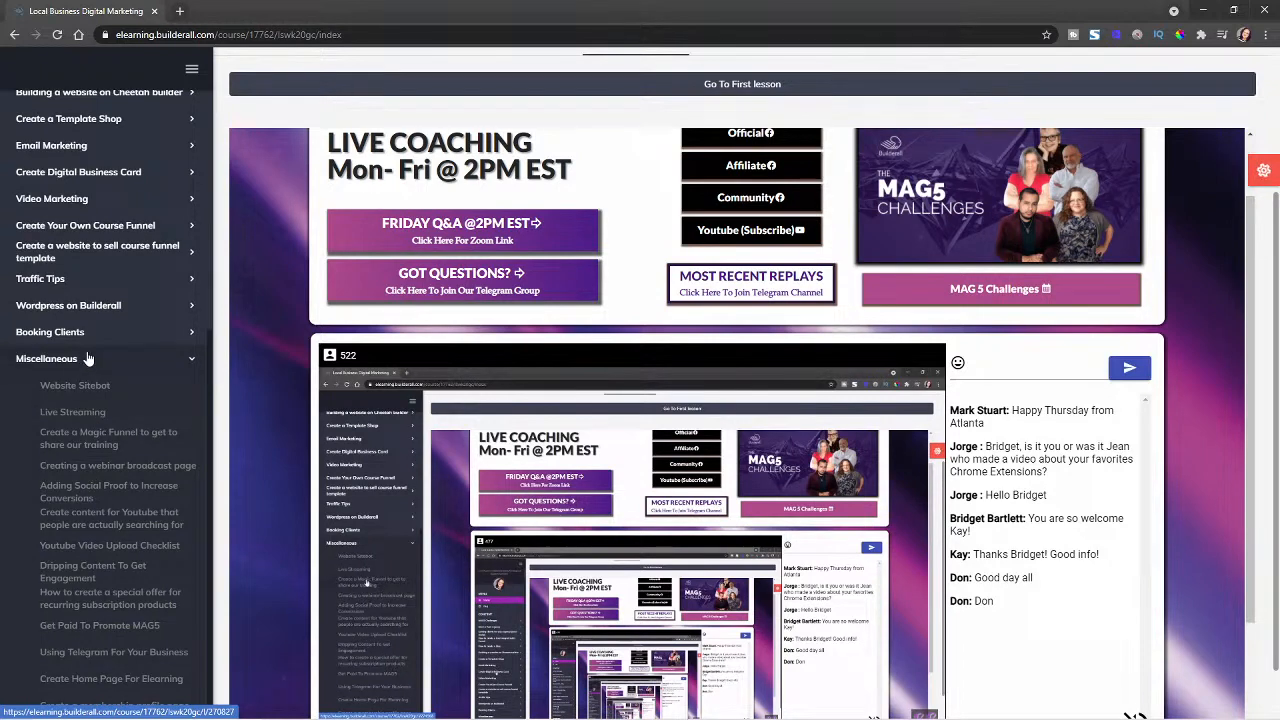
scroll(90, 360, up, 4)
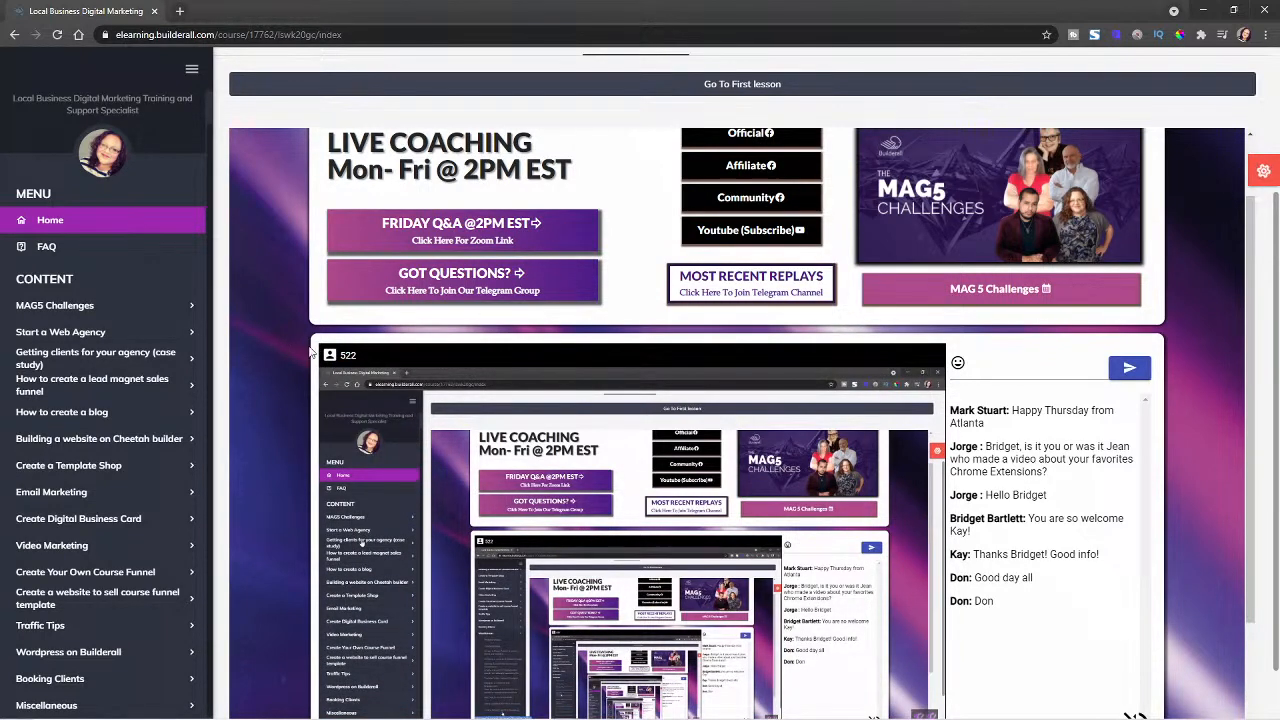
scroll(1206, 464, up, 1)
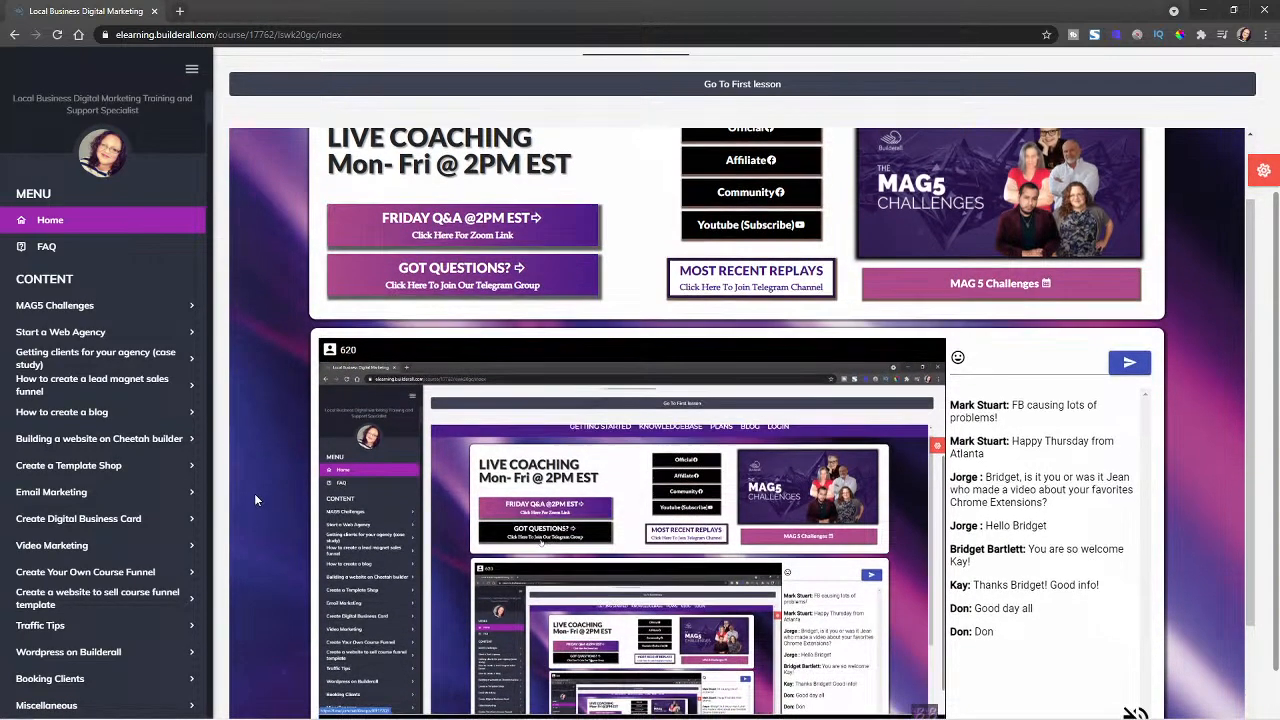
scroll(254, 493, down, 1)
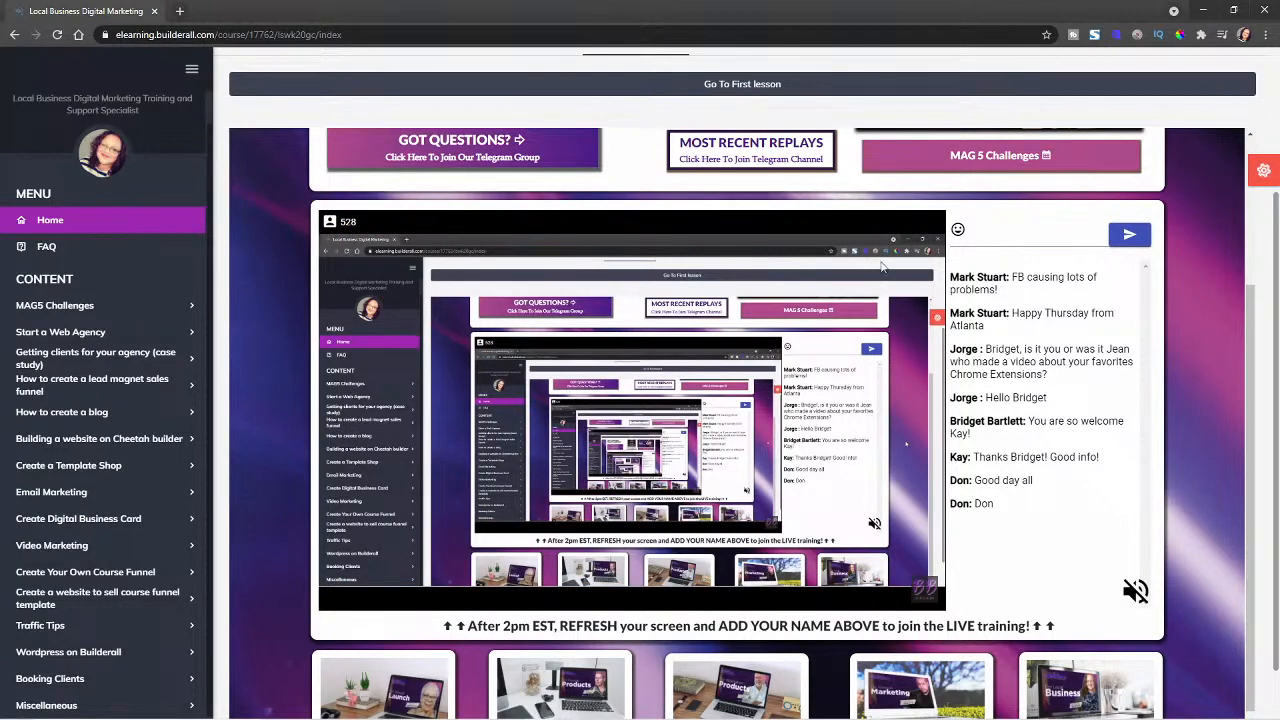
scroll(1226, 494, up, 3)
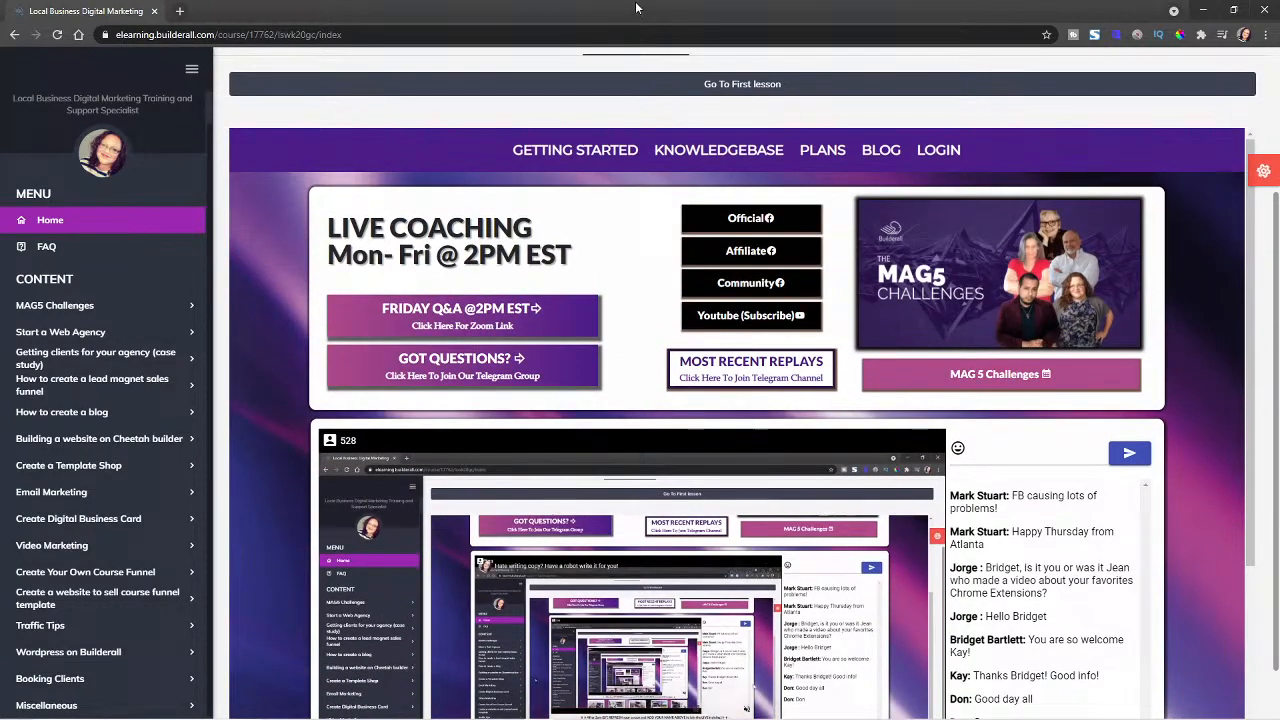
Step: Move the course window aside, read through the blog article "5 Quick and Easy Ways To Get Sales", and close the article
drag(638, 7, 1279, 10)
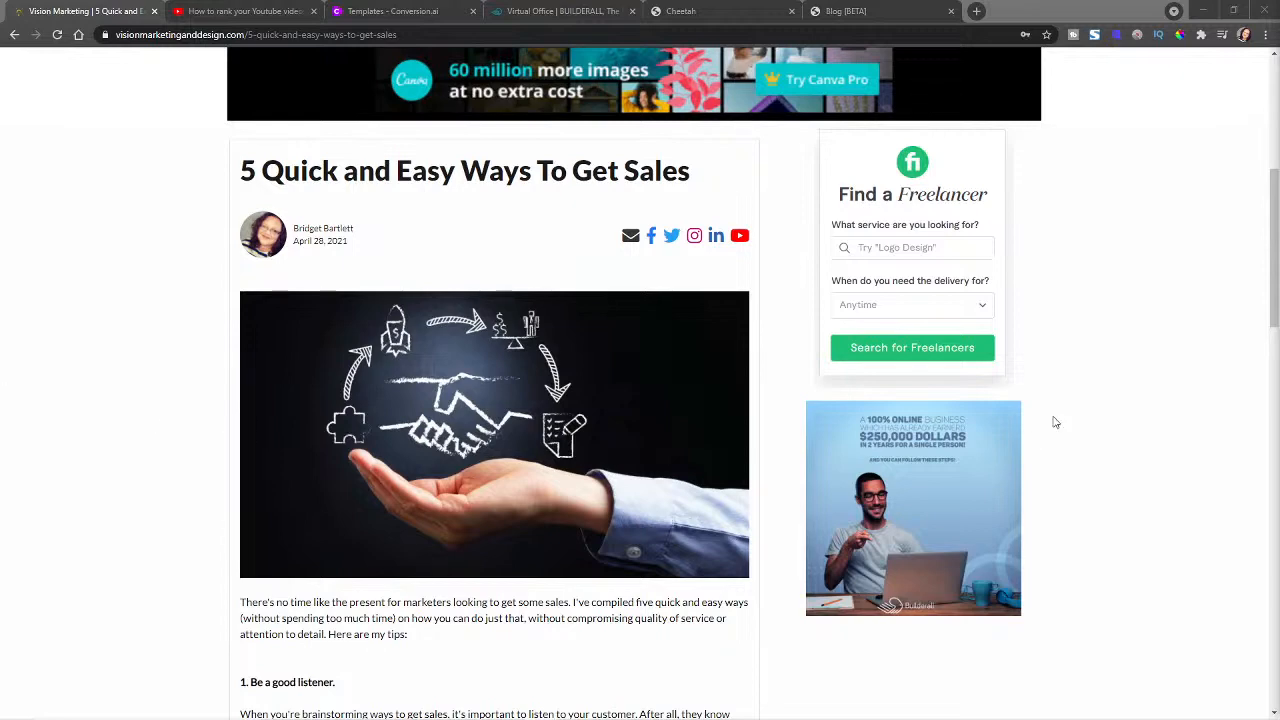
scroll(1174, 450, down, 2)
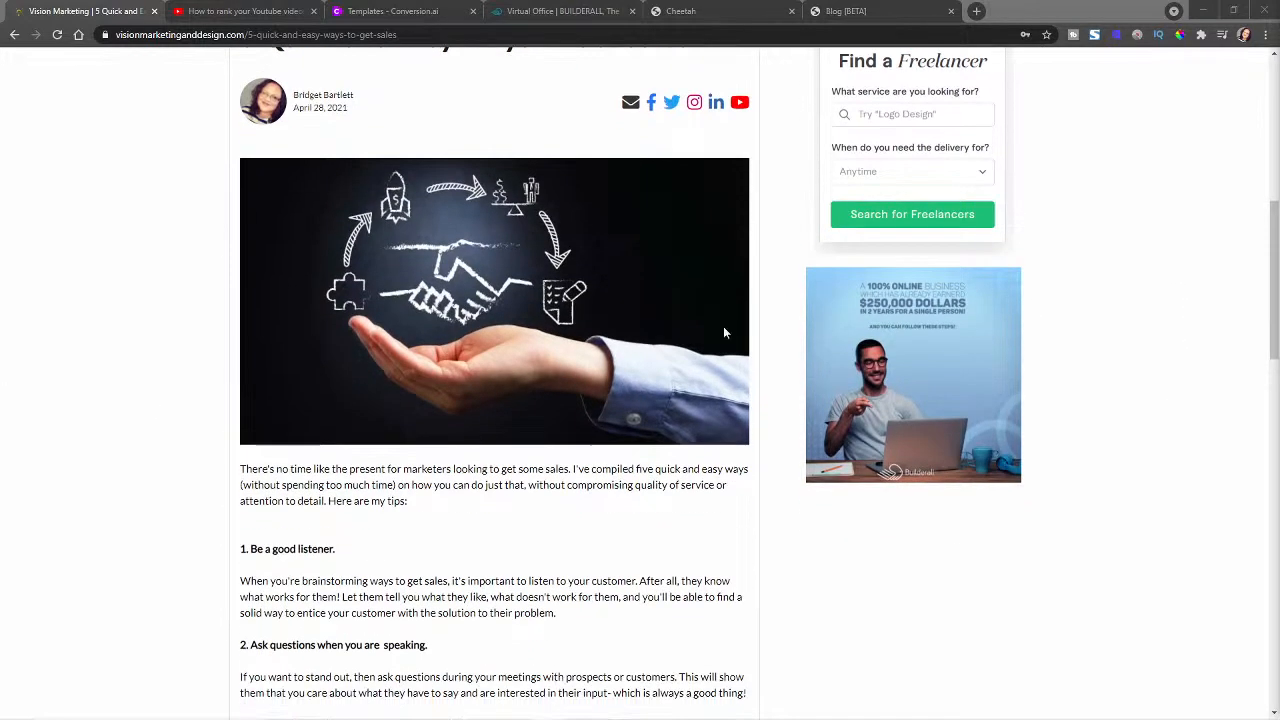
scroll(306, 557, down, 2)
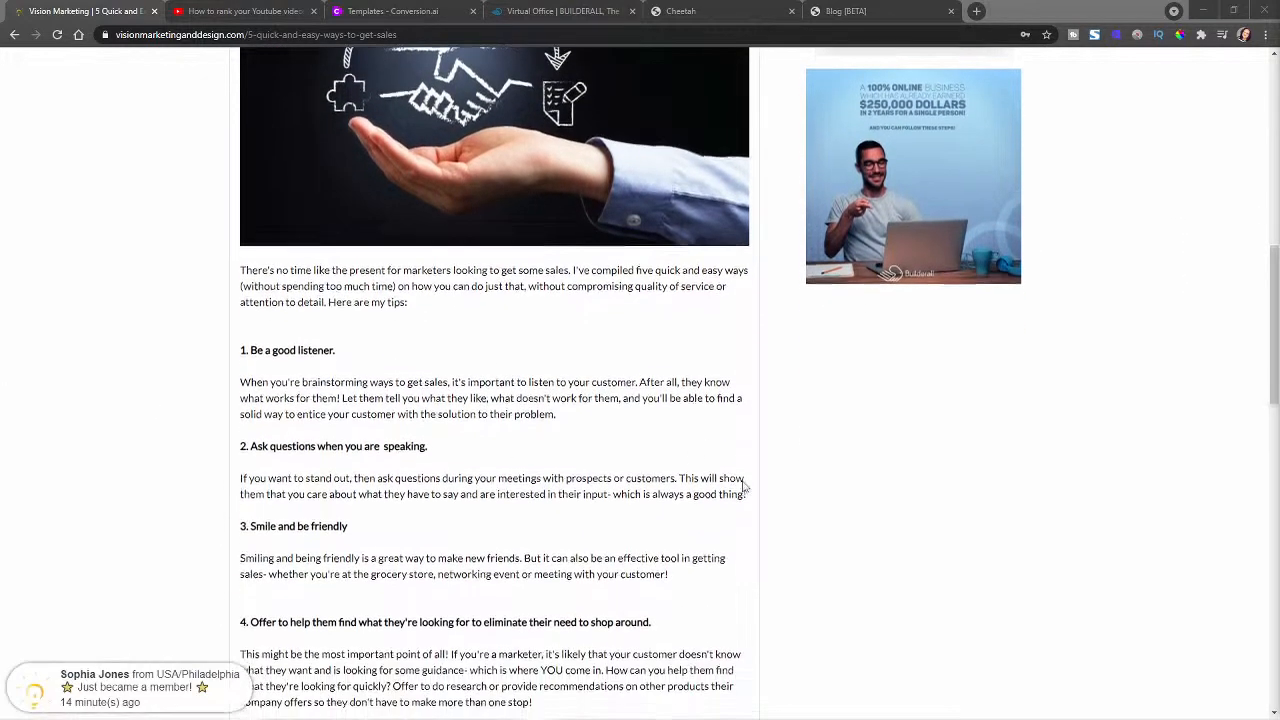
scroll(620, 530, down, 3)
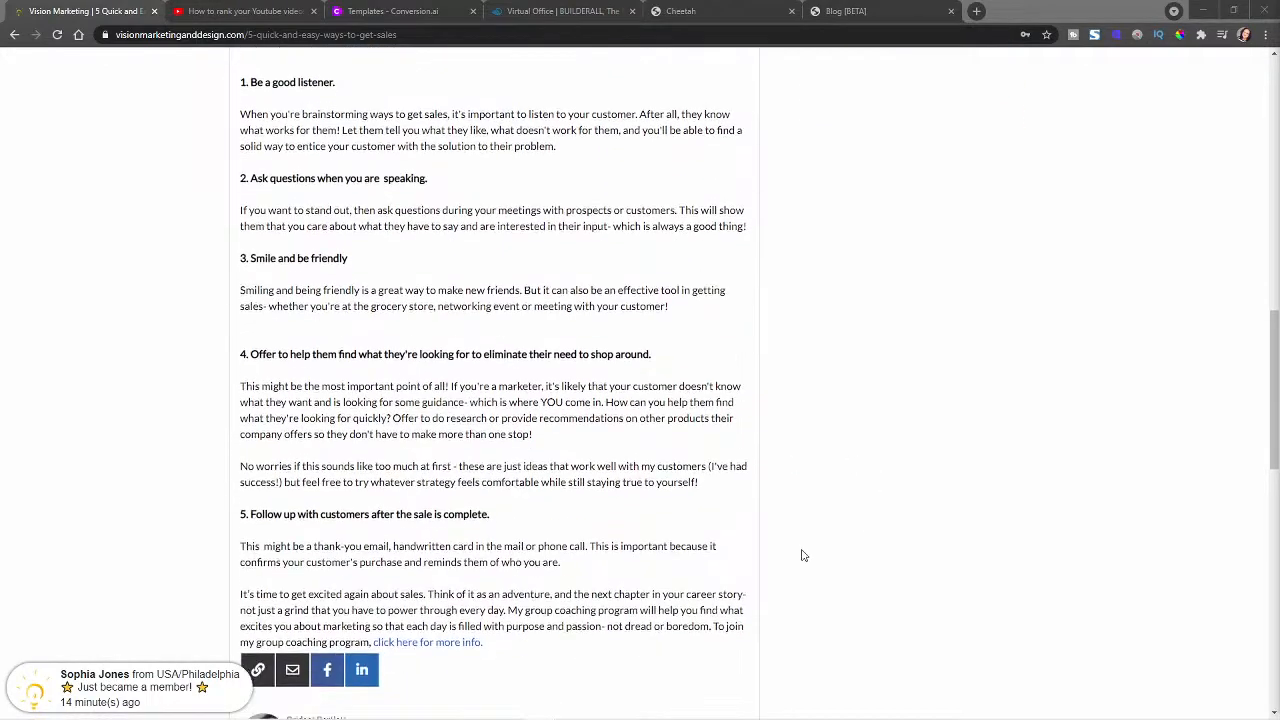
scroll(741, 543, up, 4)
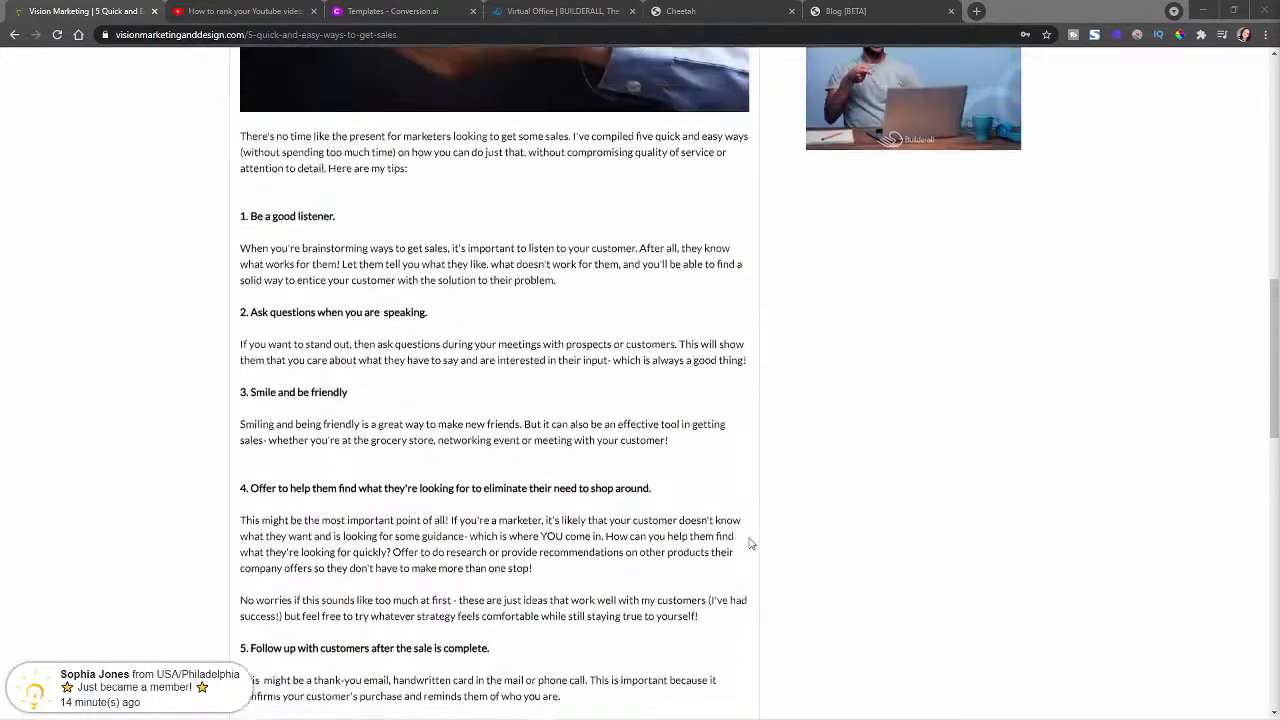
scroll(708, 566, down, 1)
scroll(708, 566, up, 3)
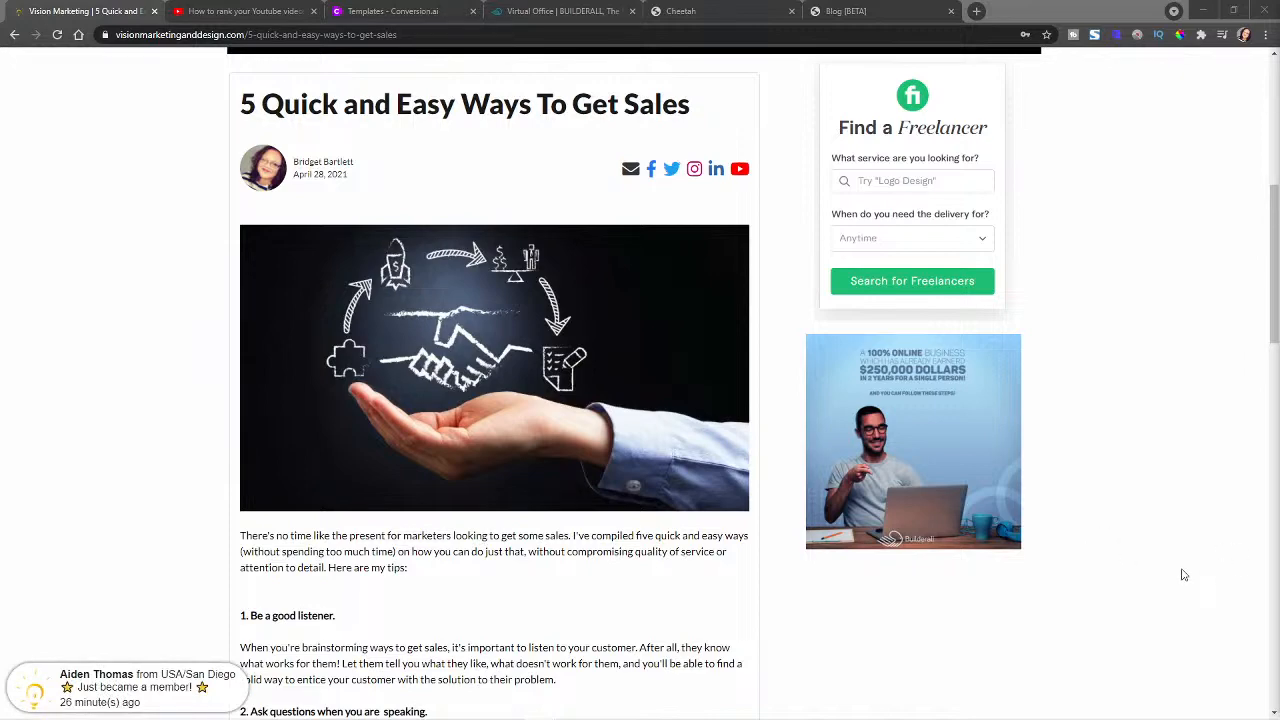
scroll(1179, 585, down, 1)
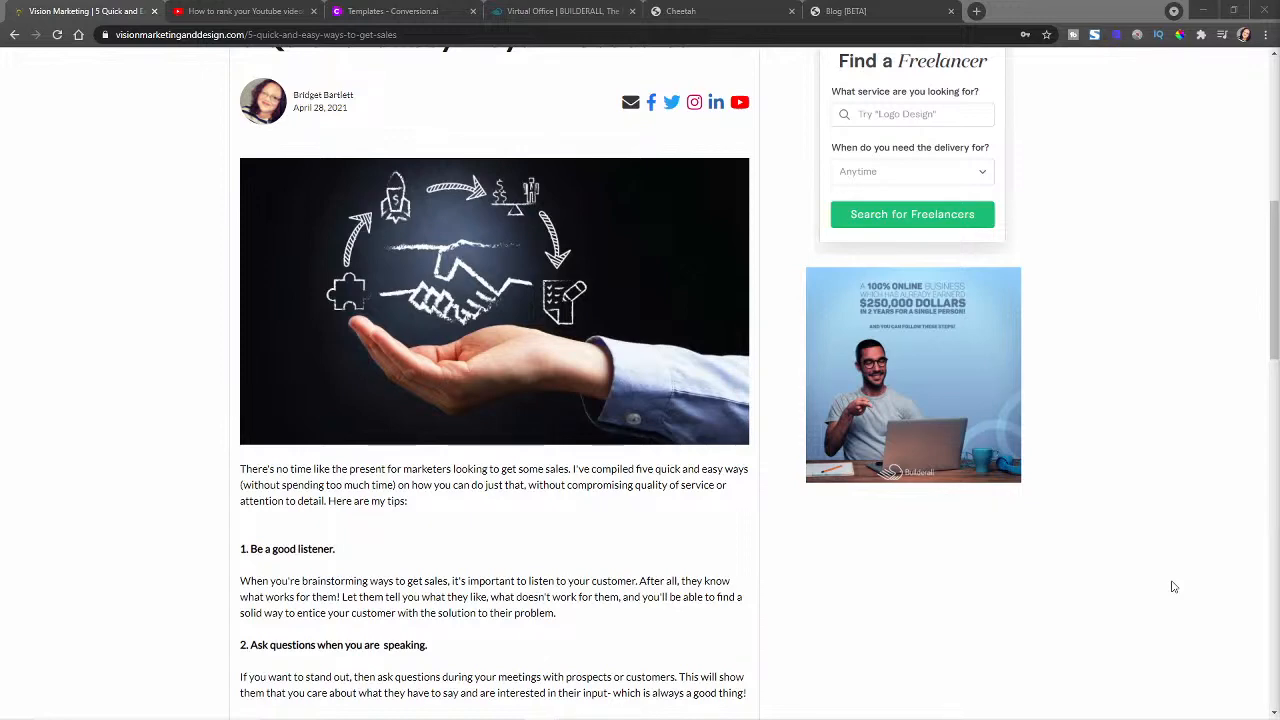
scroll(1176, 584, up, 1)
scroll(1176, 584, down, 5)
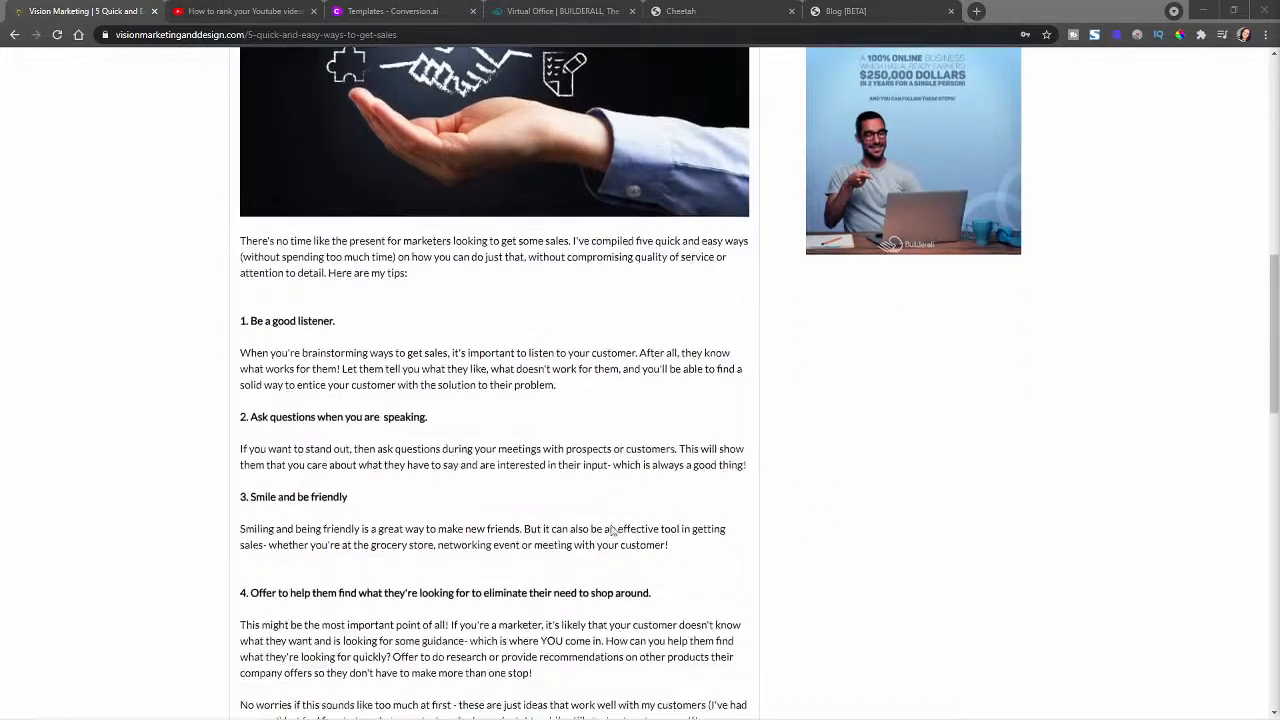
scroll(500, 446, down, 5)
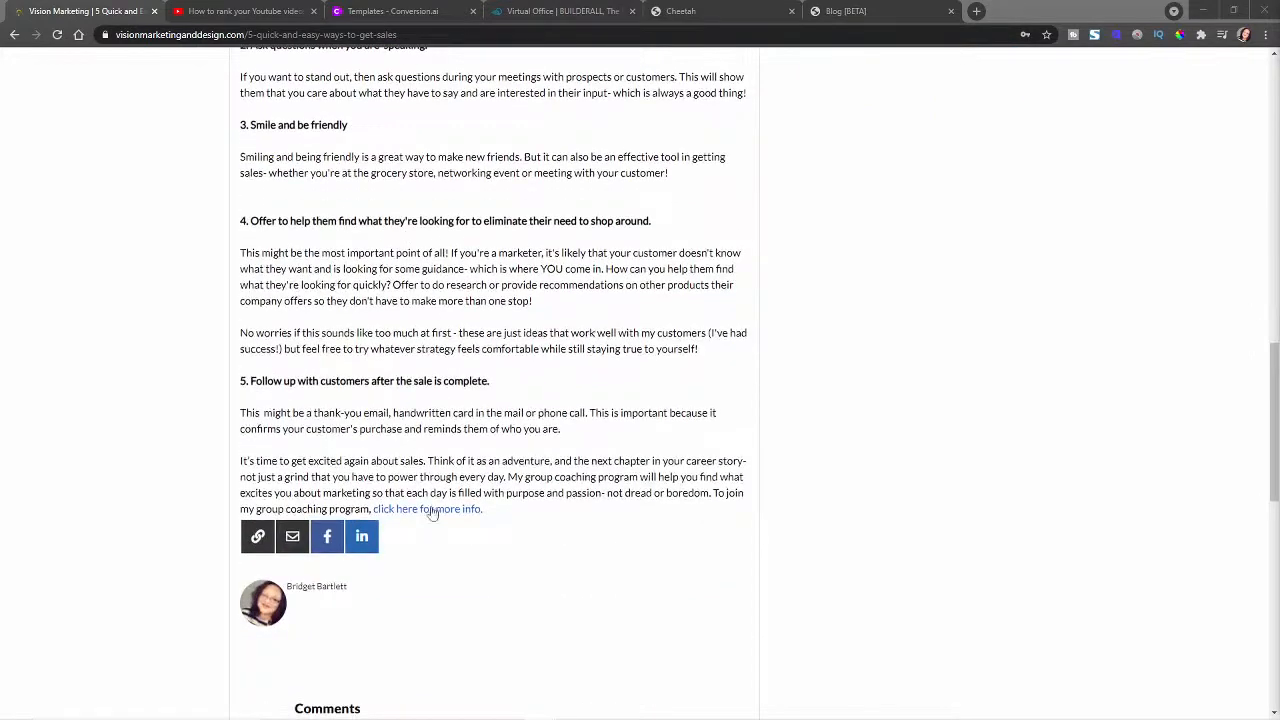
scroll(398, 395, up, 4)
scroll(398, 395, up, 1)
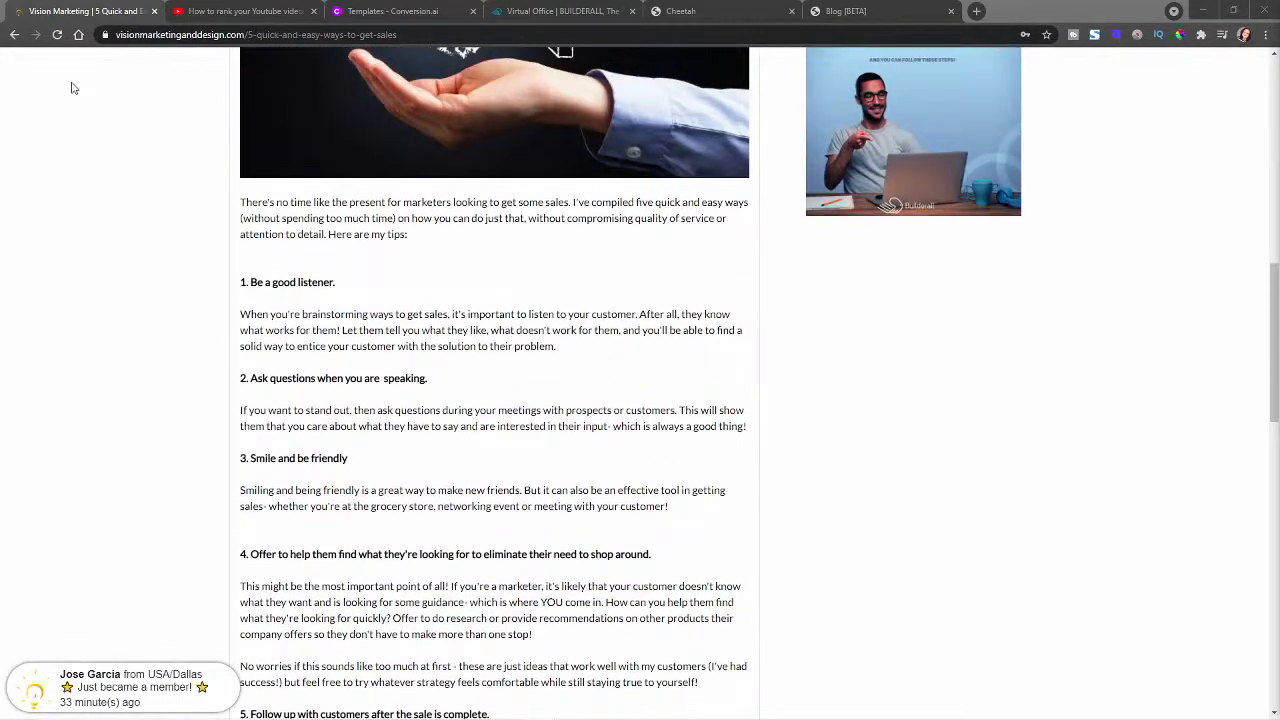
scroll(146, 272, up, 3)
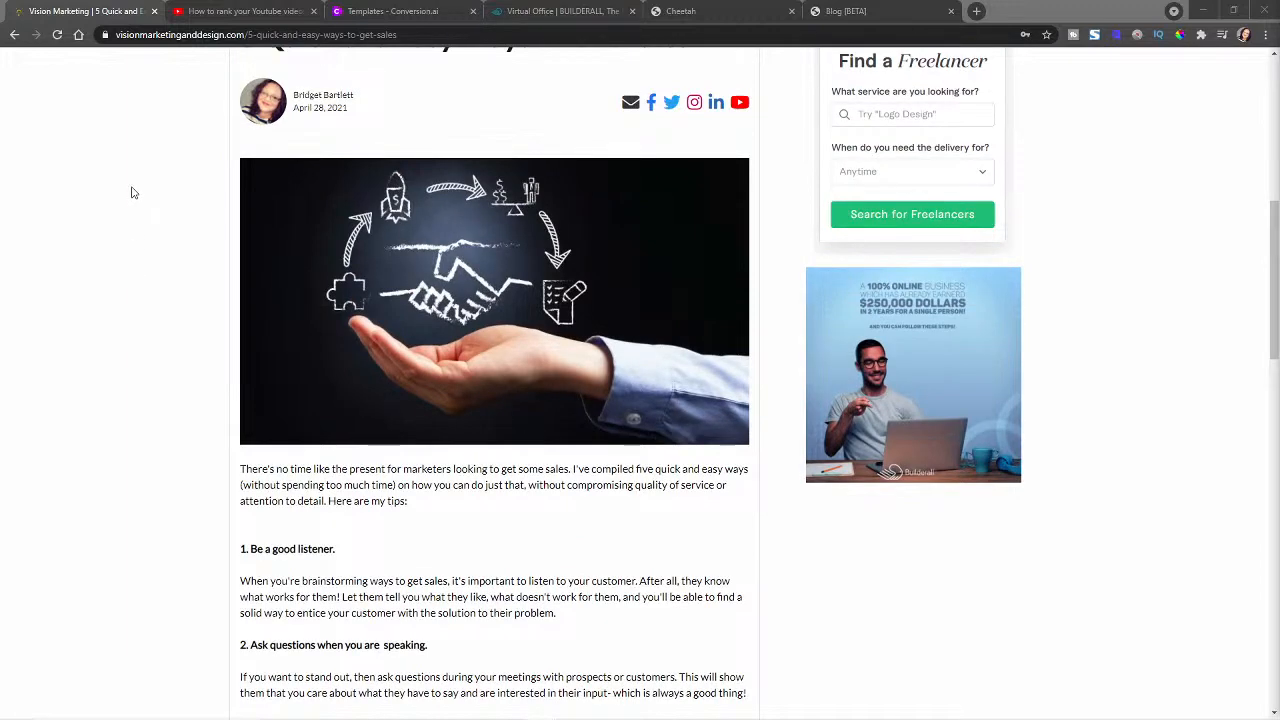
scroll(124, 278, up, 1)
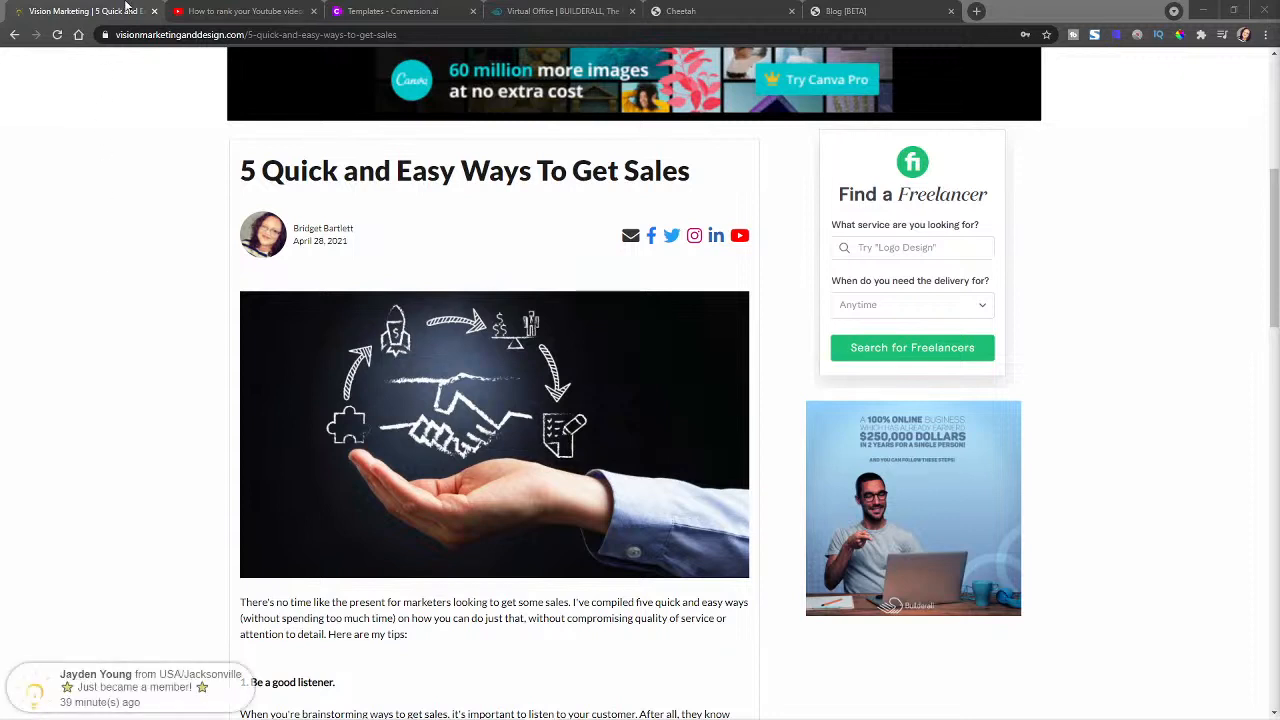
click(155, 11)
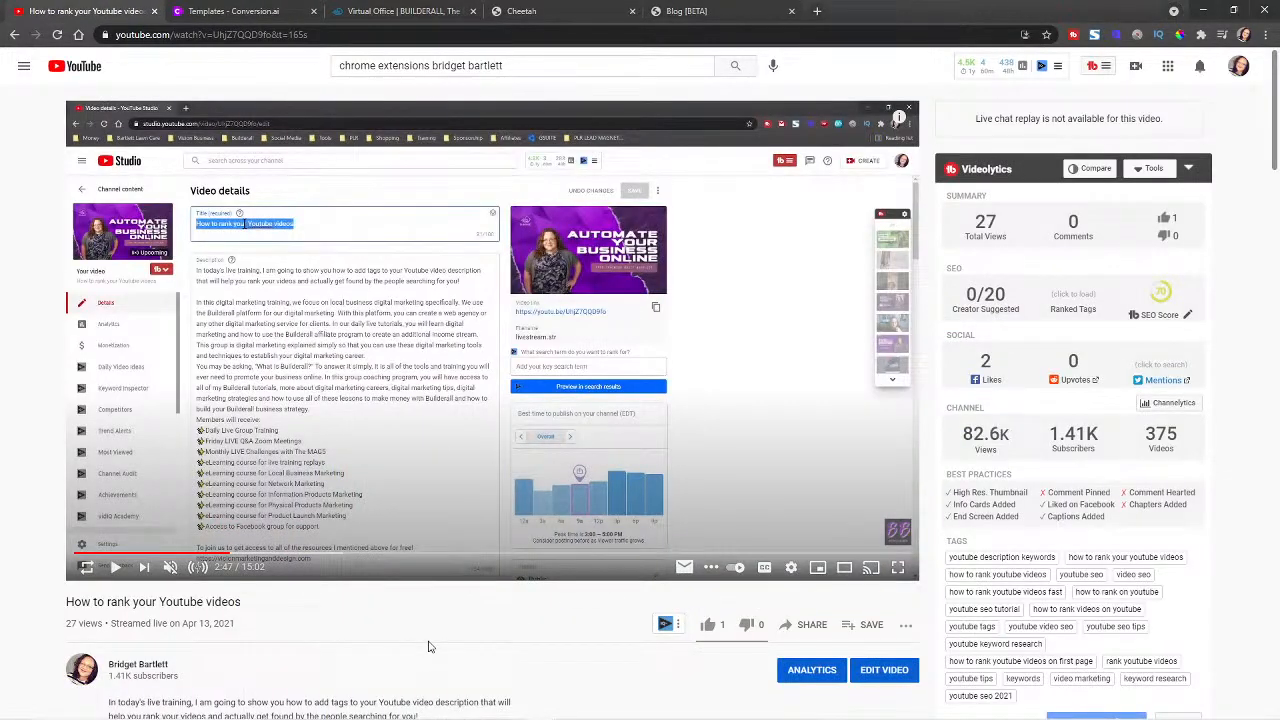
Step: Highlight the title "How to rank your Youtube videos" on the YouTube video page and examine the video's description
scroll(551, 697, down, 1)
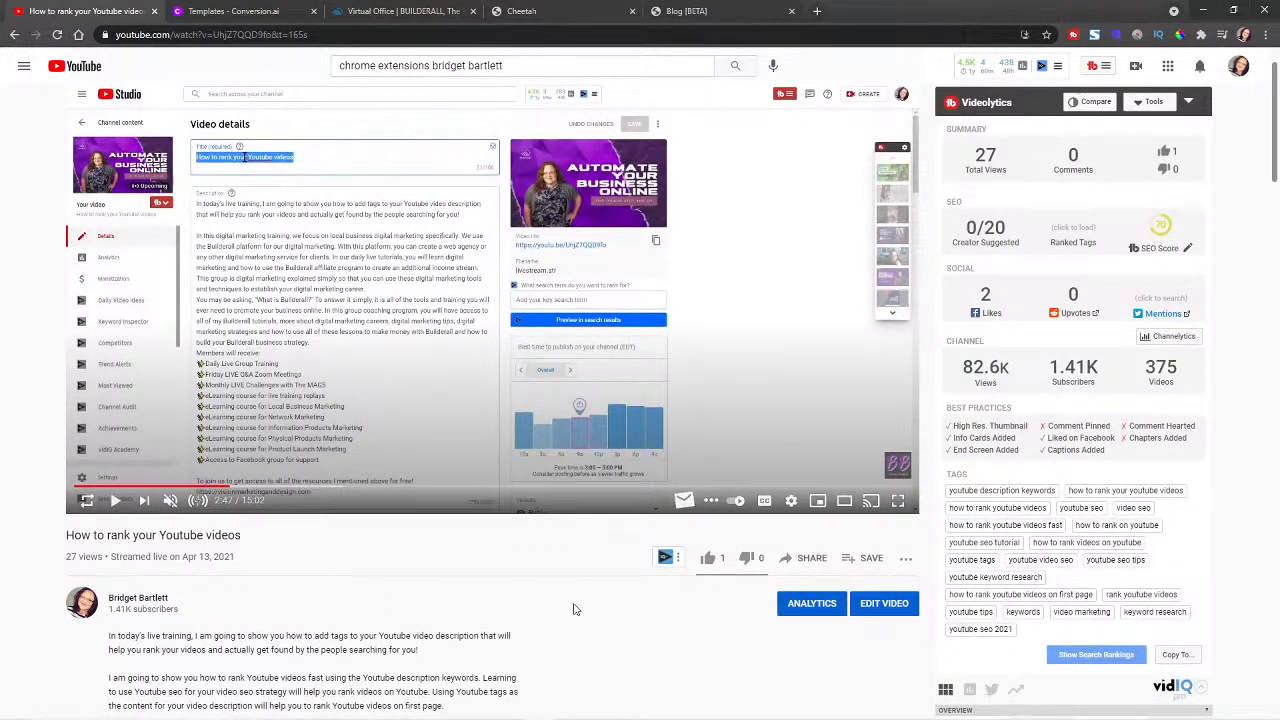
scroll(571, 606, down, 2)
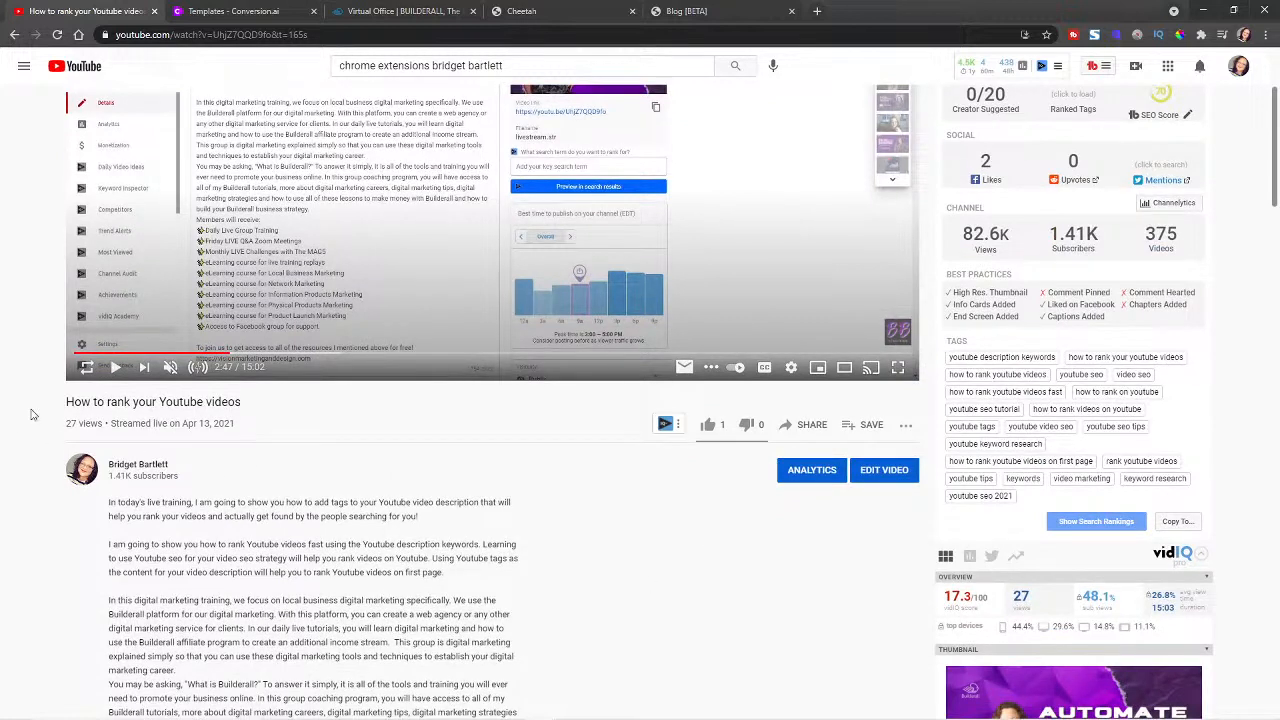
drag(68, 404, 268, 407)
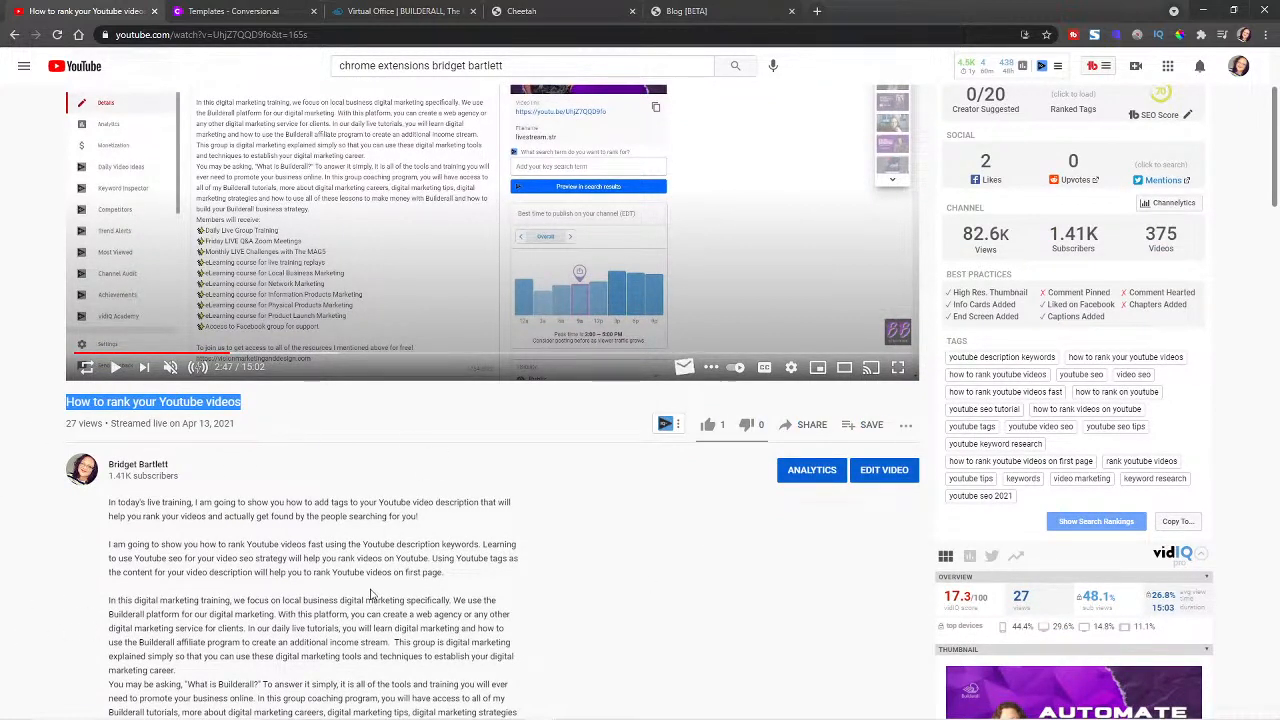
scroll(500, 658, down, 1)
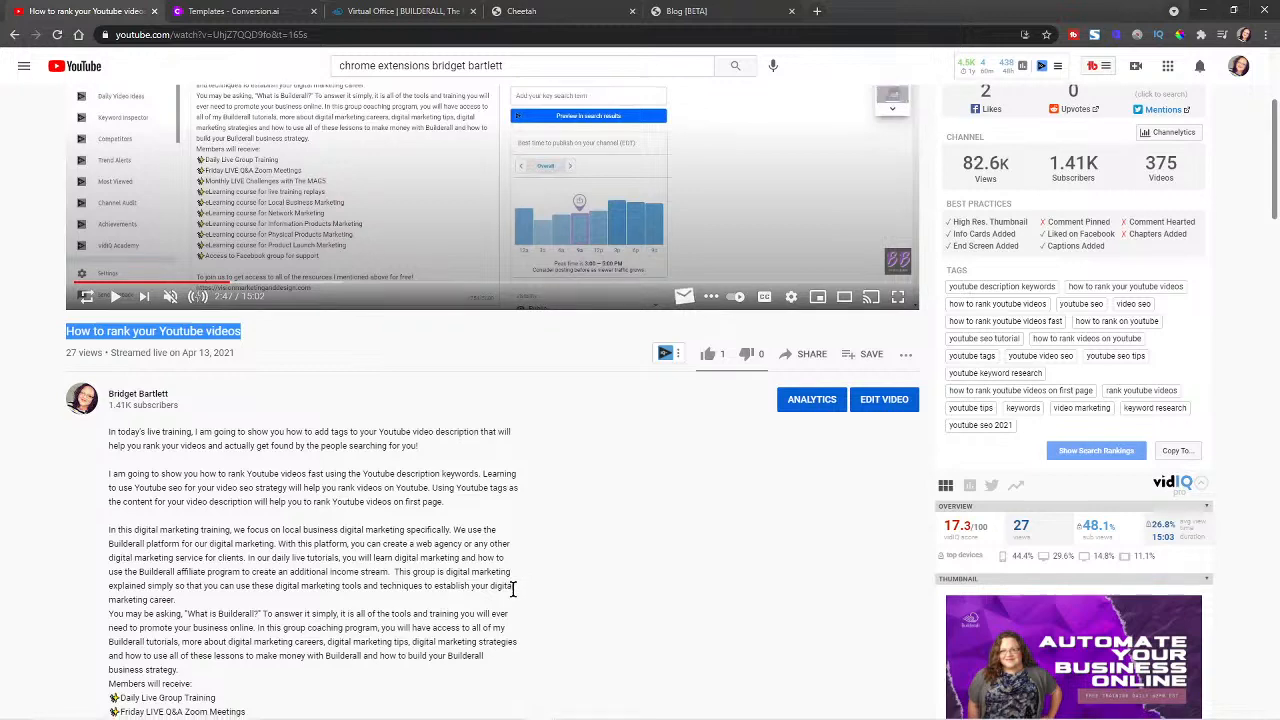
scroll(514, 592, down, 1)
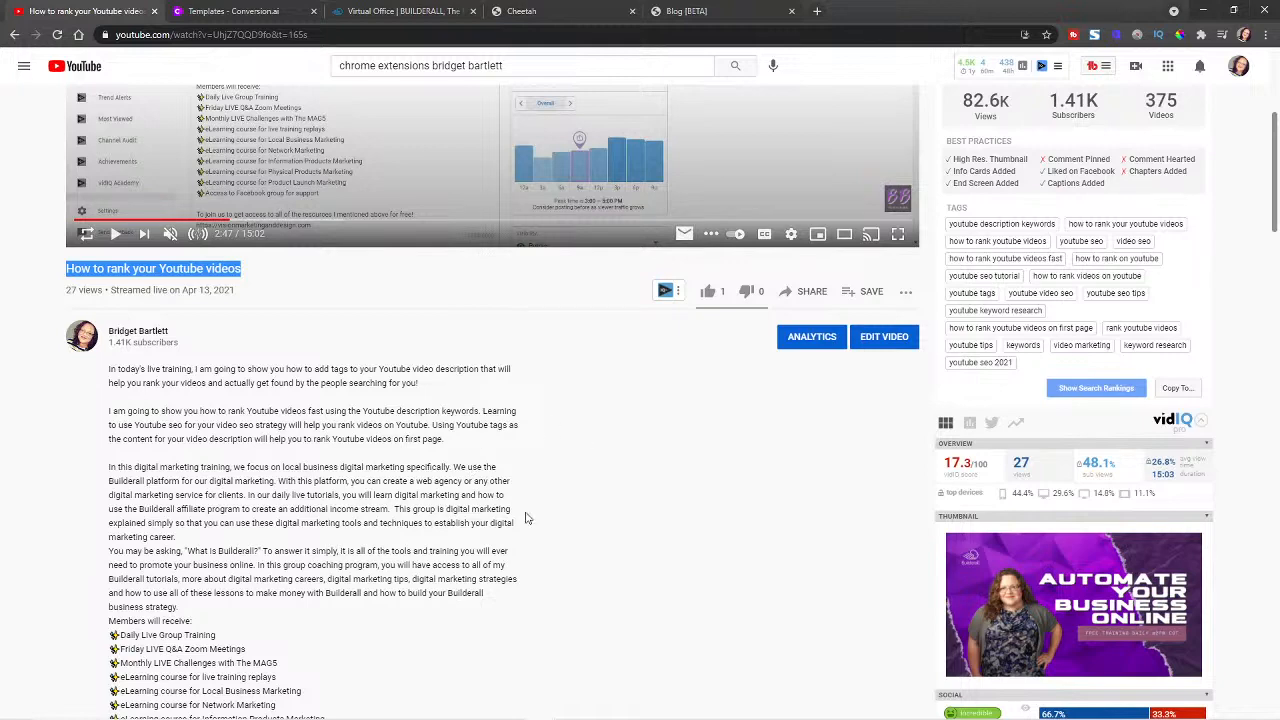
scroll(531, 523, up, 2)
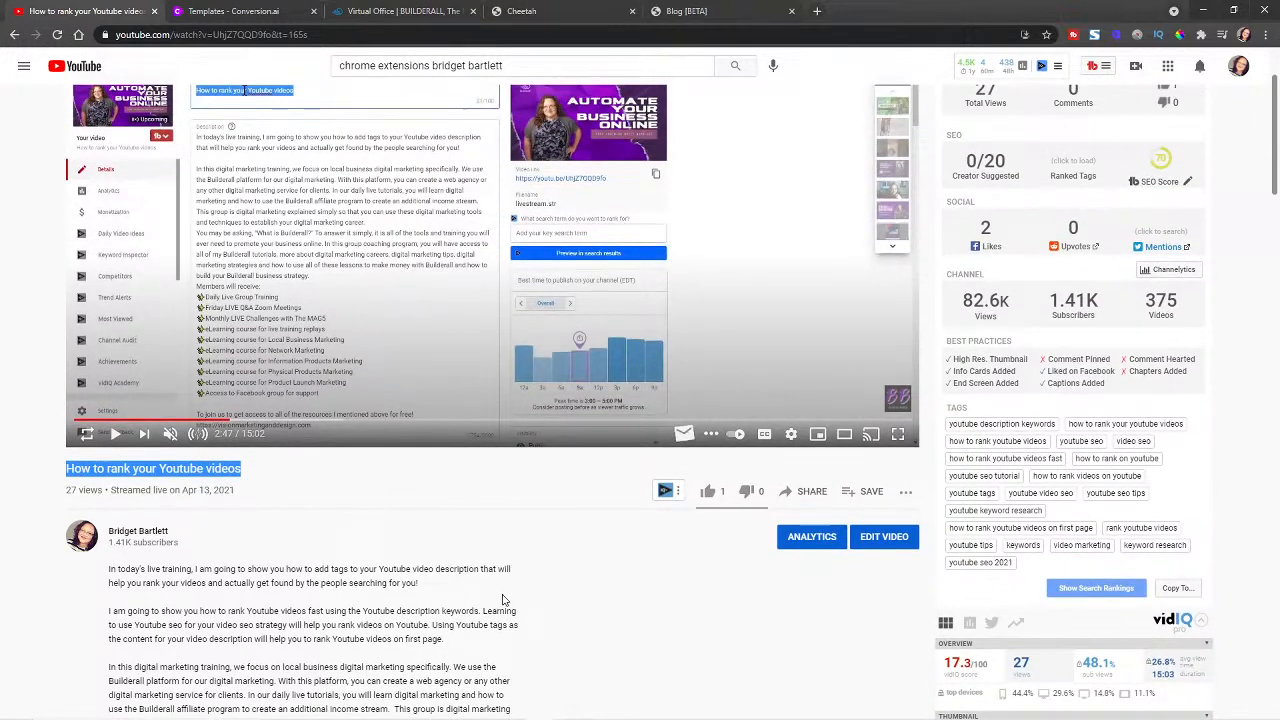
scroll(503, 597, up, 1)
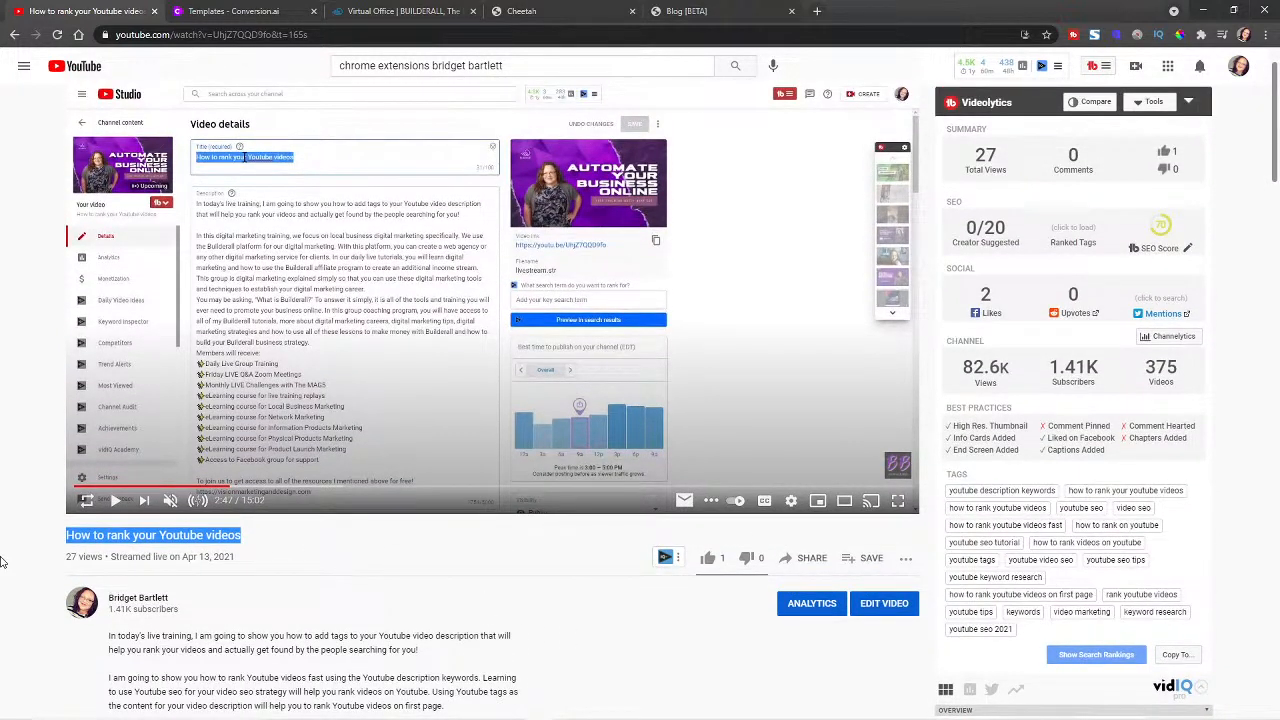
Step: Switch to Conversion.ai and look through the full template library, from the Long-form assistant down to the Google My Business templates
click(228, 8)
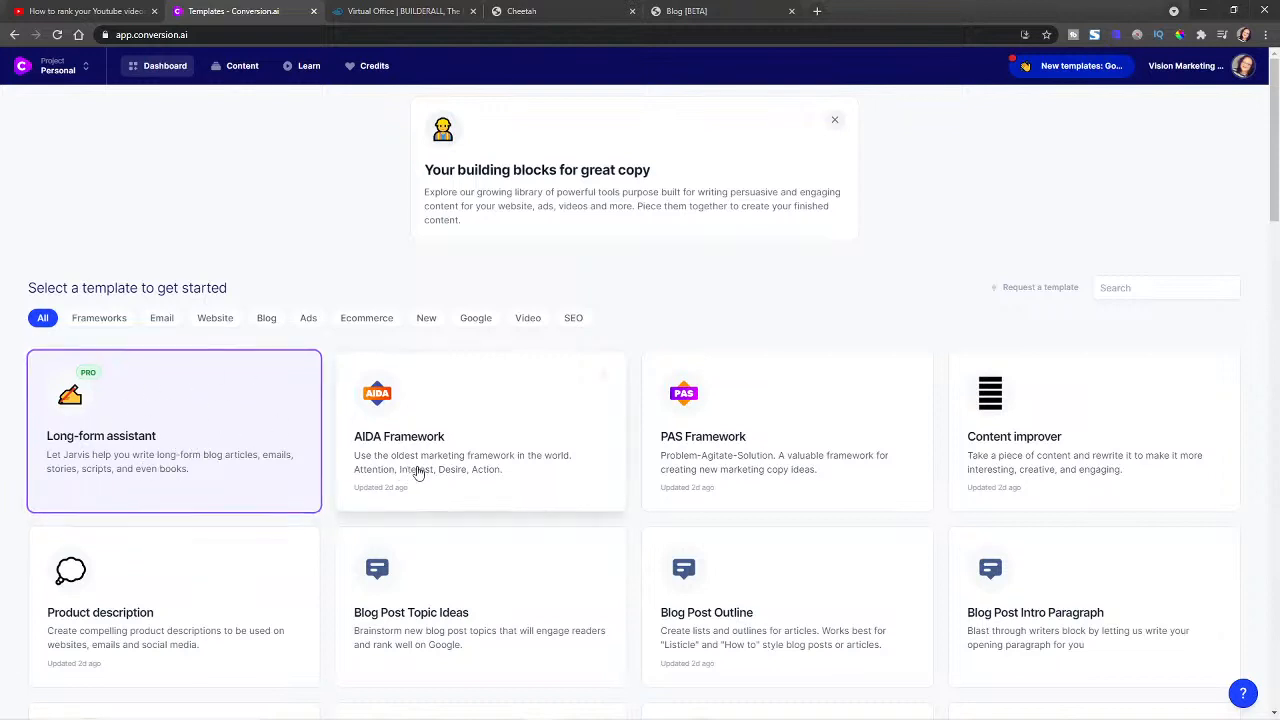
scroll(495, 462, down, 1)
scroll(490, 460, down, 1)
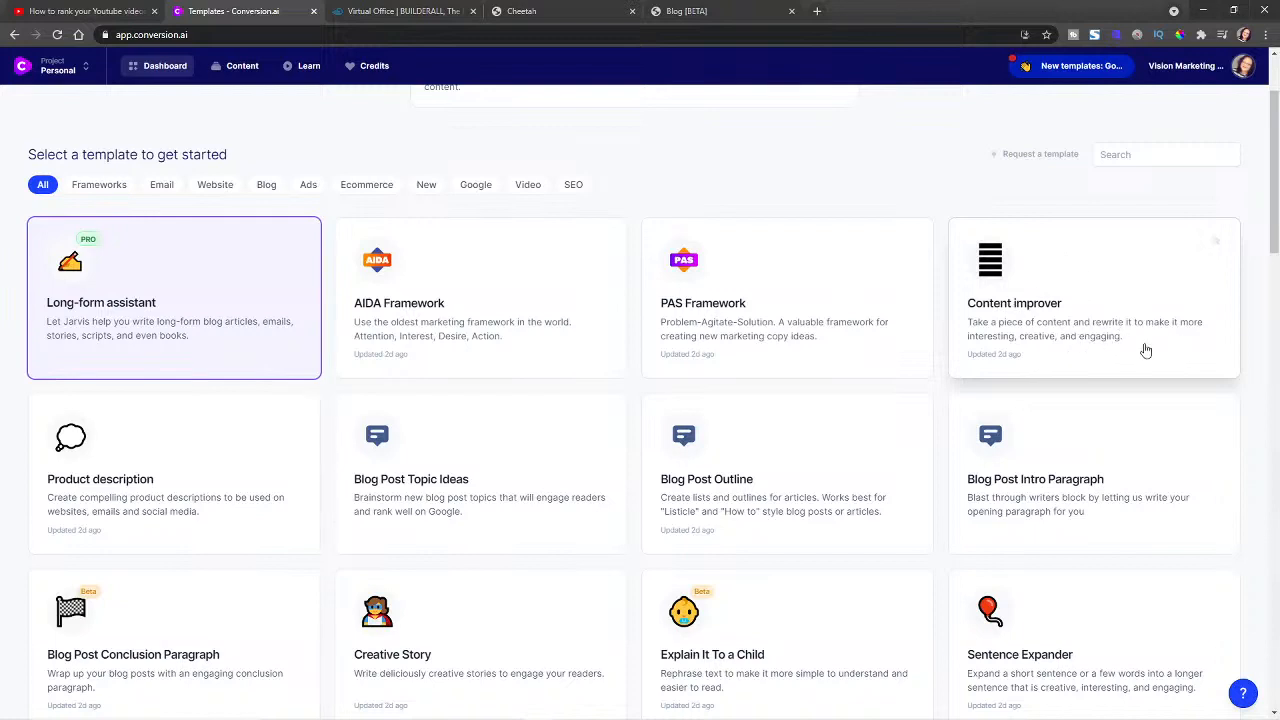
scroll(191, 363, down, 3)
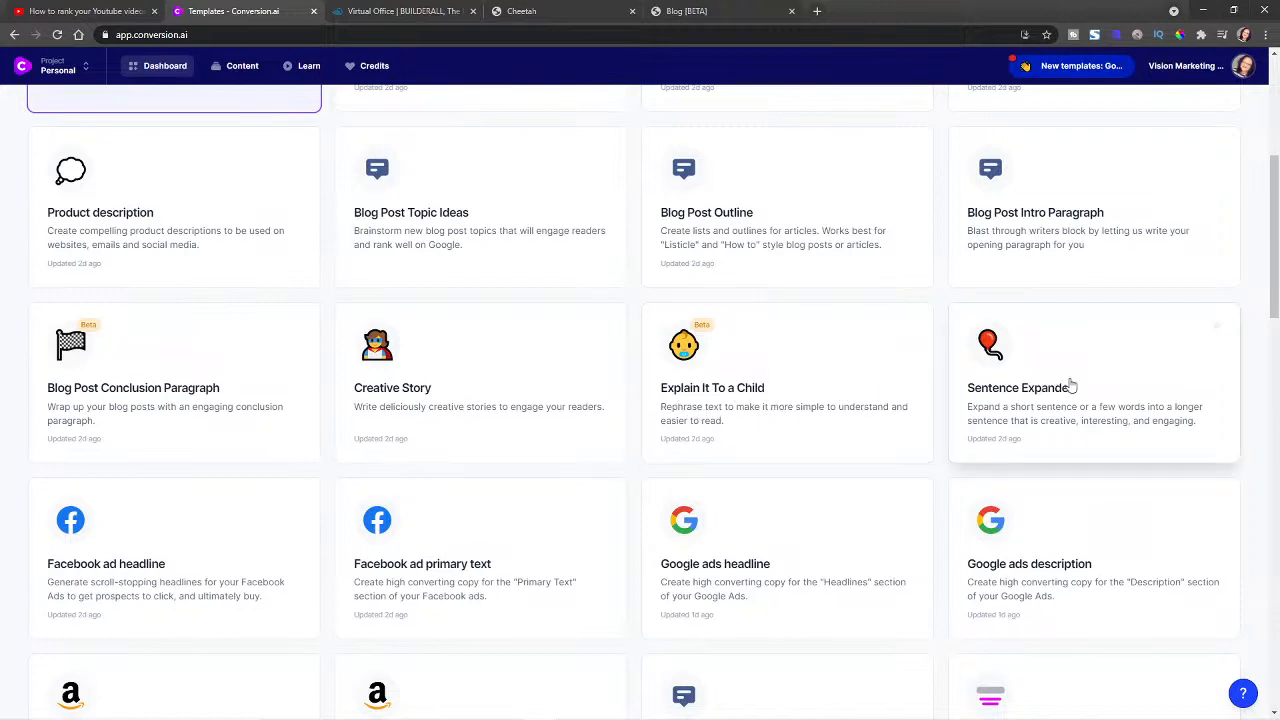
scroll(1071, 385, down, 2)
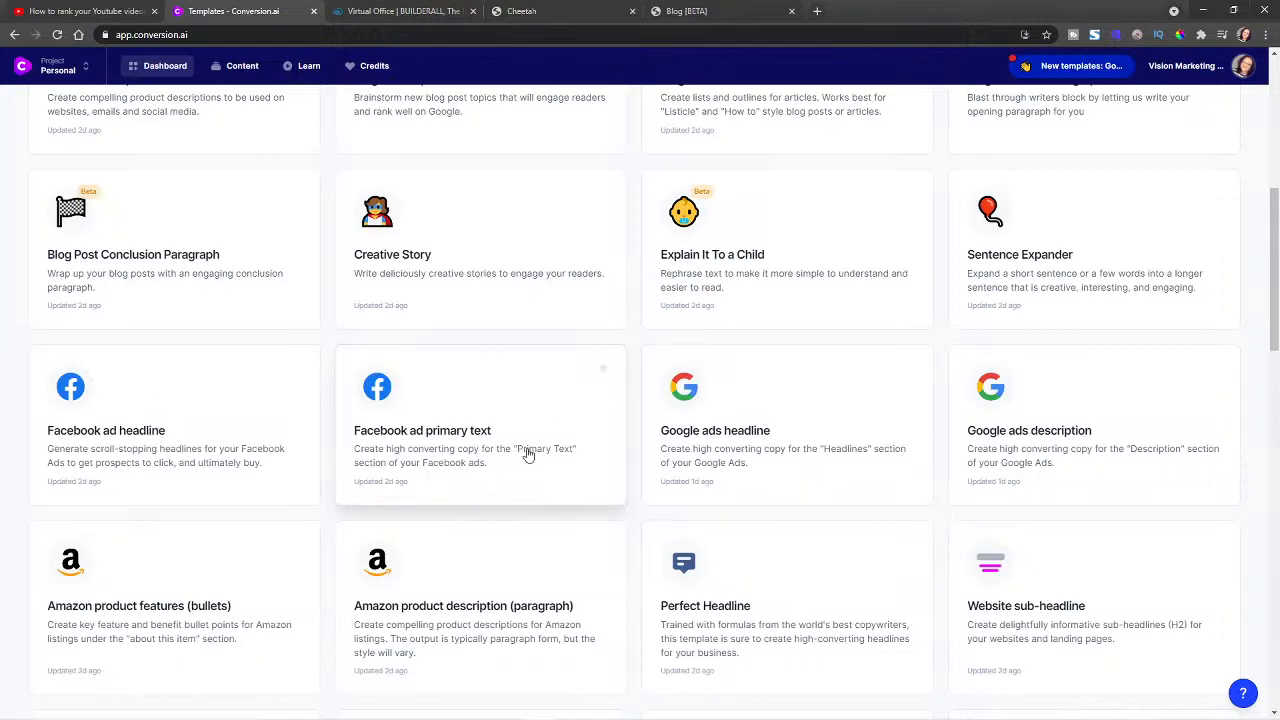
scroll(765, 245, down, 3)
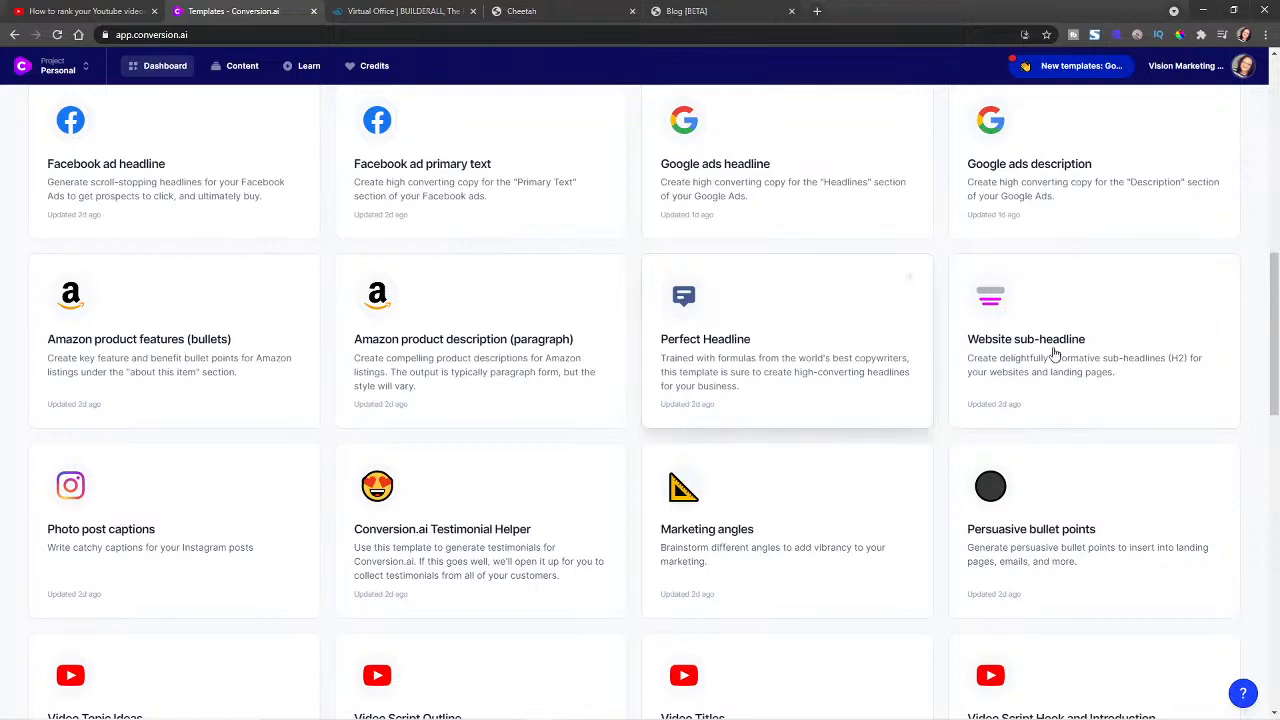
scroll(895, 370, down, 2)
scroll(895, 370, down, 3)
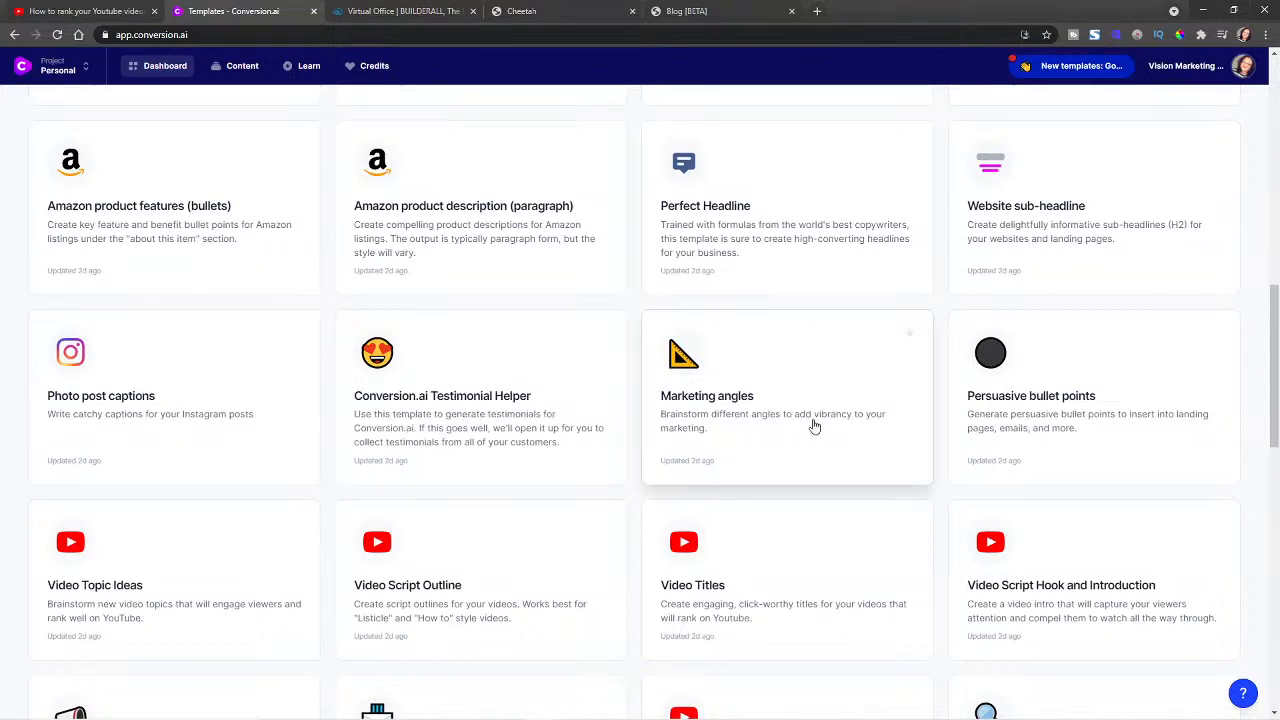
scroll(805, 420, down, 2)
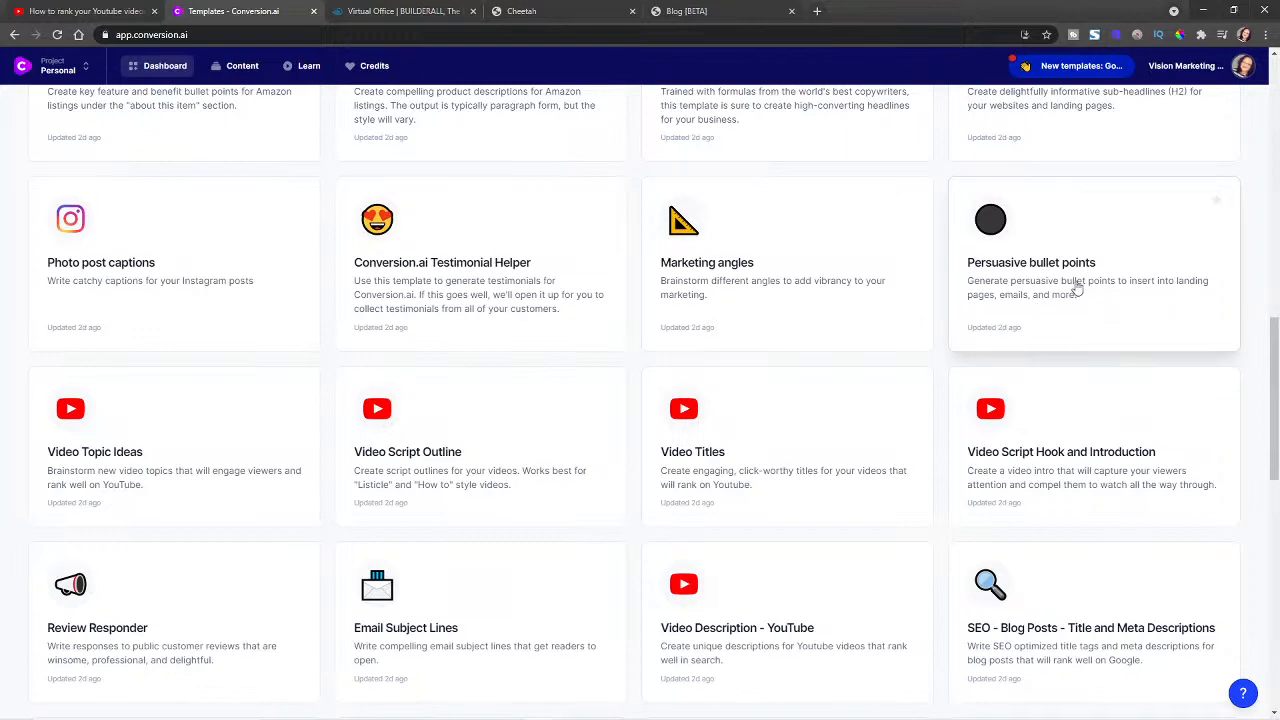
scroll(1093, 278, down, 1)
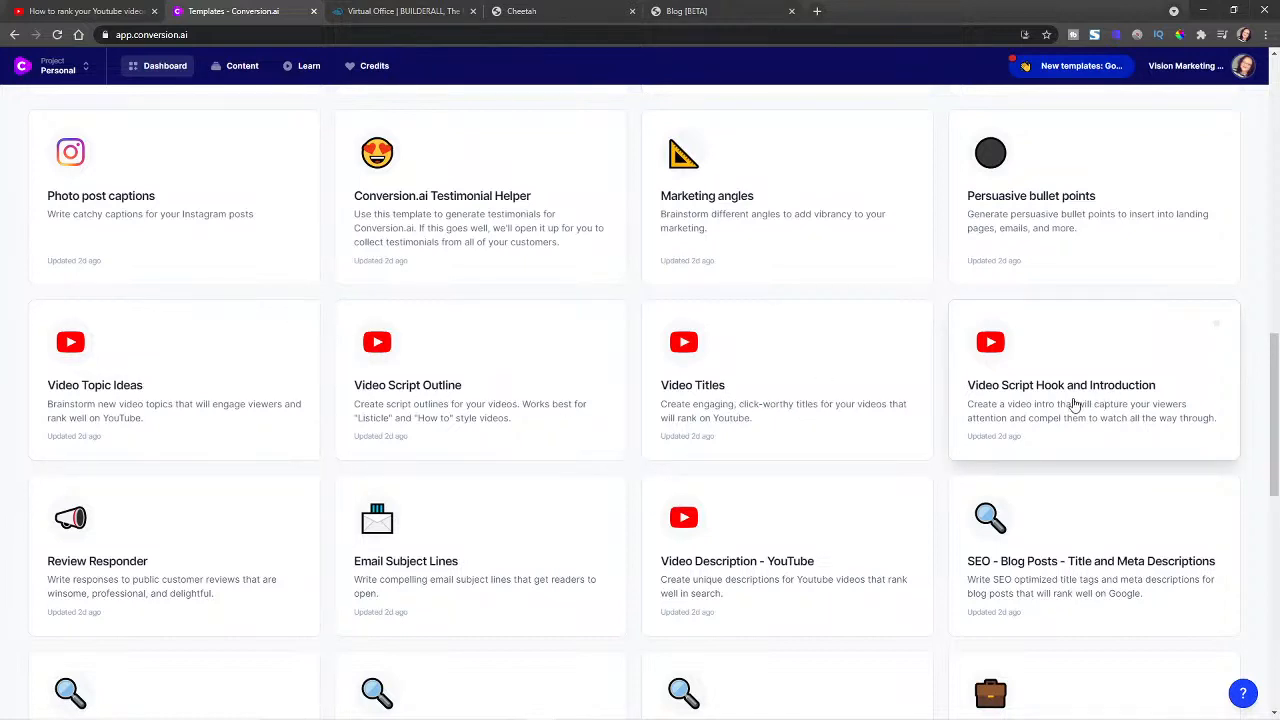
scroll(1117, 401, down, 2)
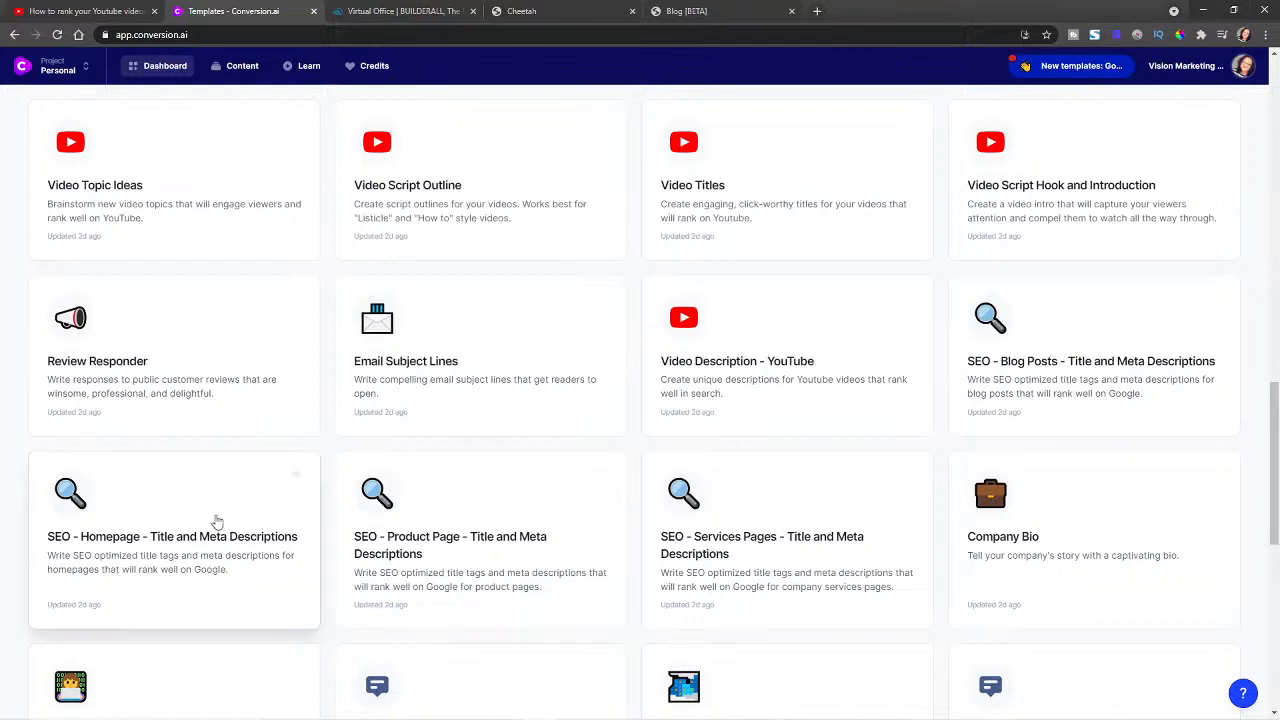
scroll(83, 258, down, 3)
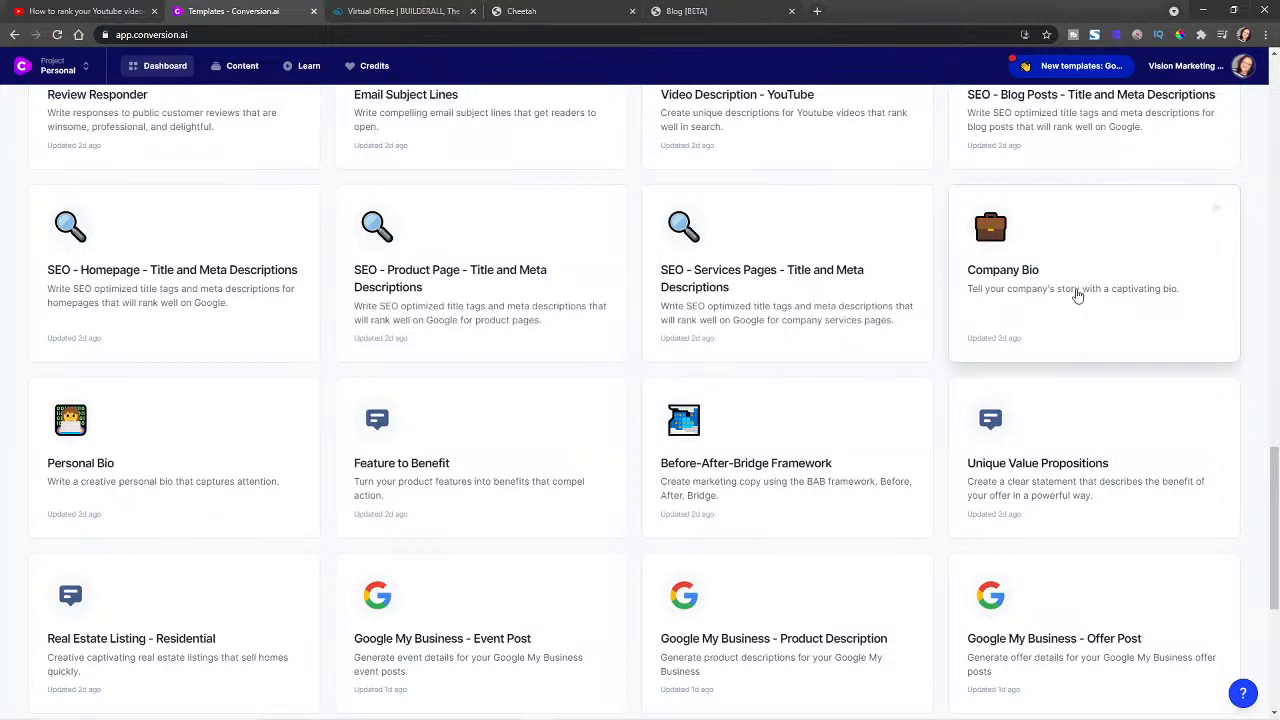
scroll(1098, 283, down, 1)
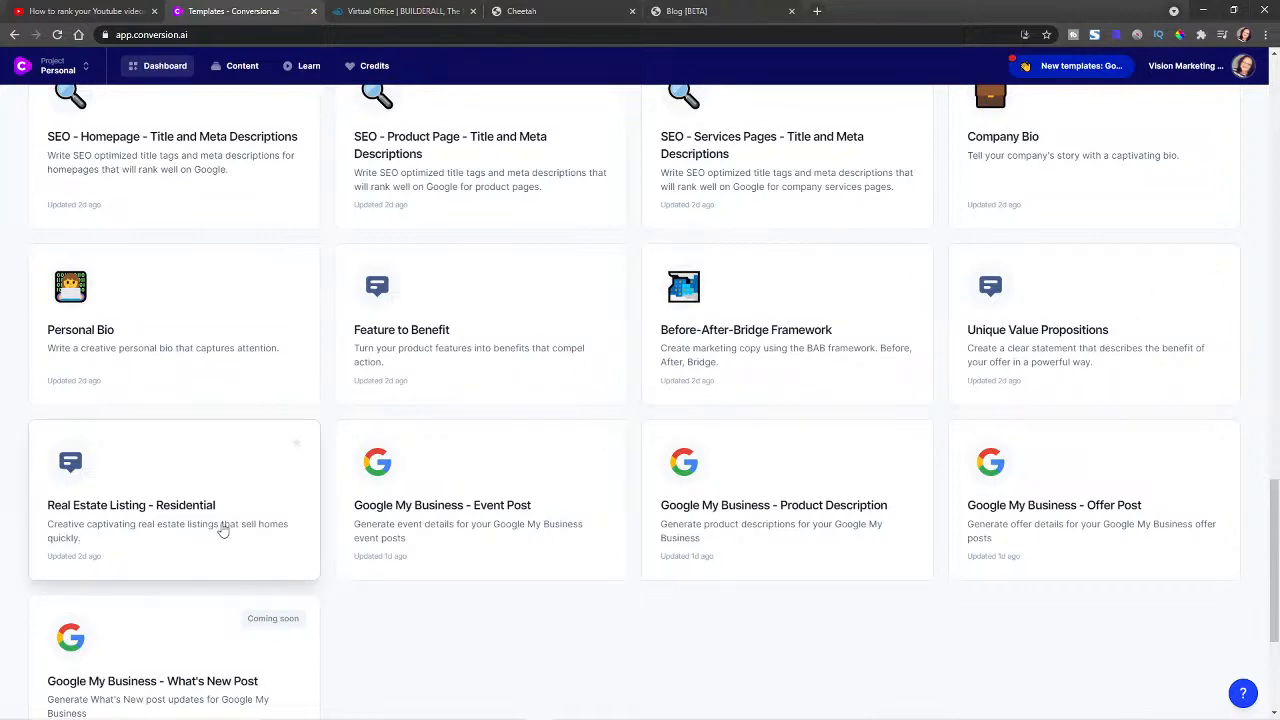
scroll(175, 505, down, 2)
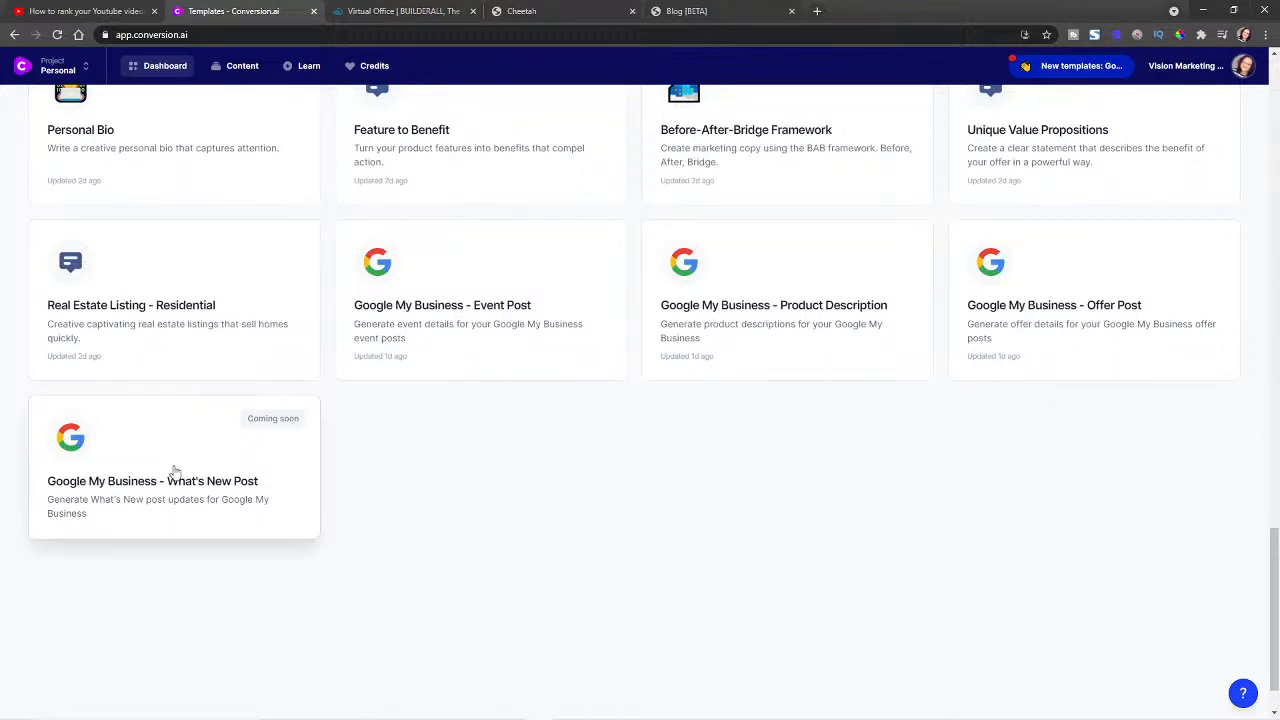
scroll(566, 537, up, 15)
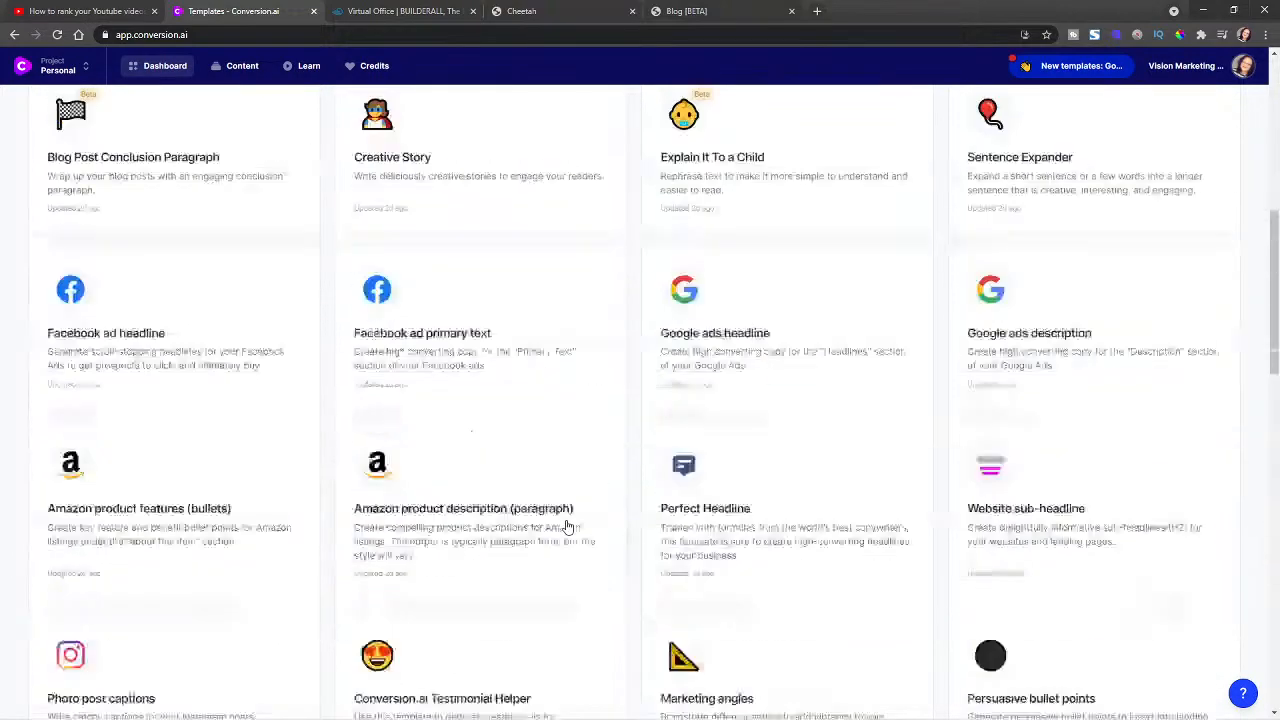
scroll(605, 488, up, 2)
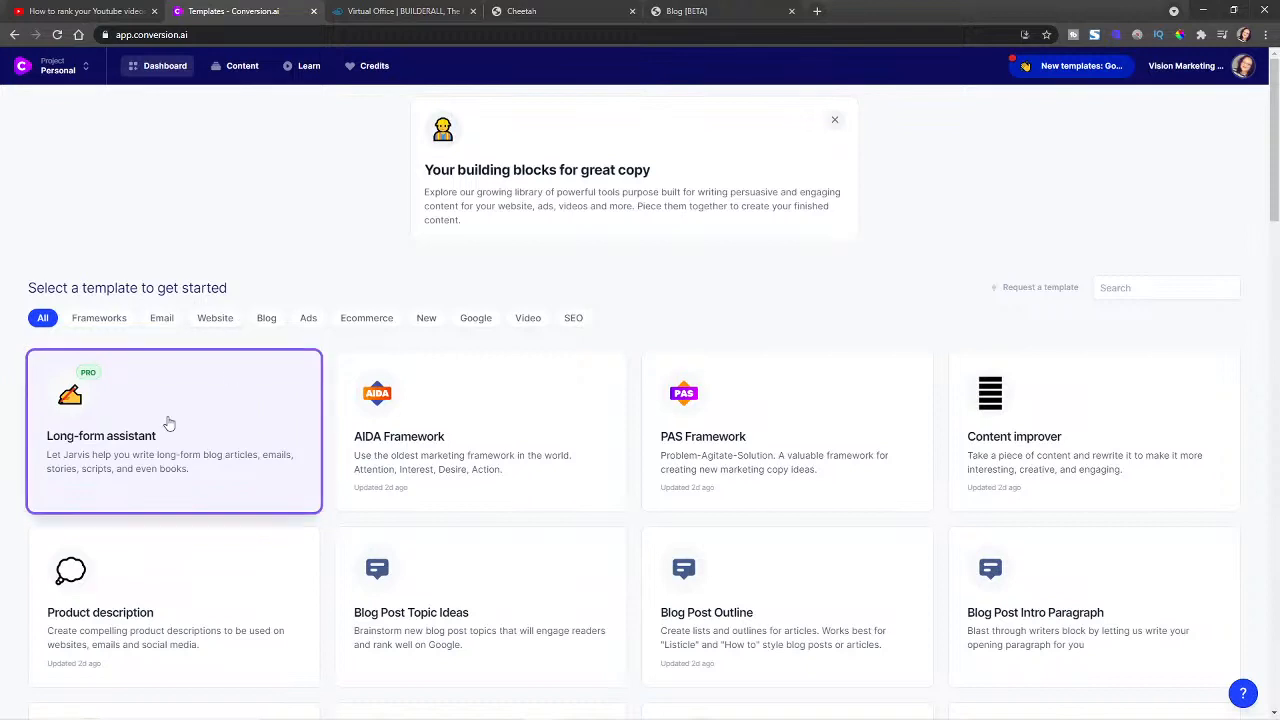
Step: Filter the templates to Blog, open Blog Post Topic Ideas, and review its company name and product description
click(267, 319)
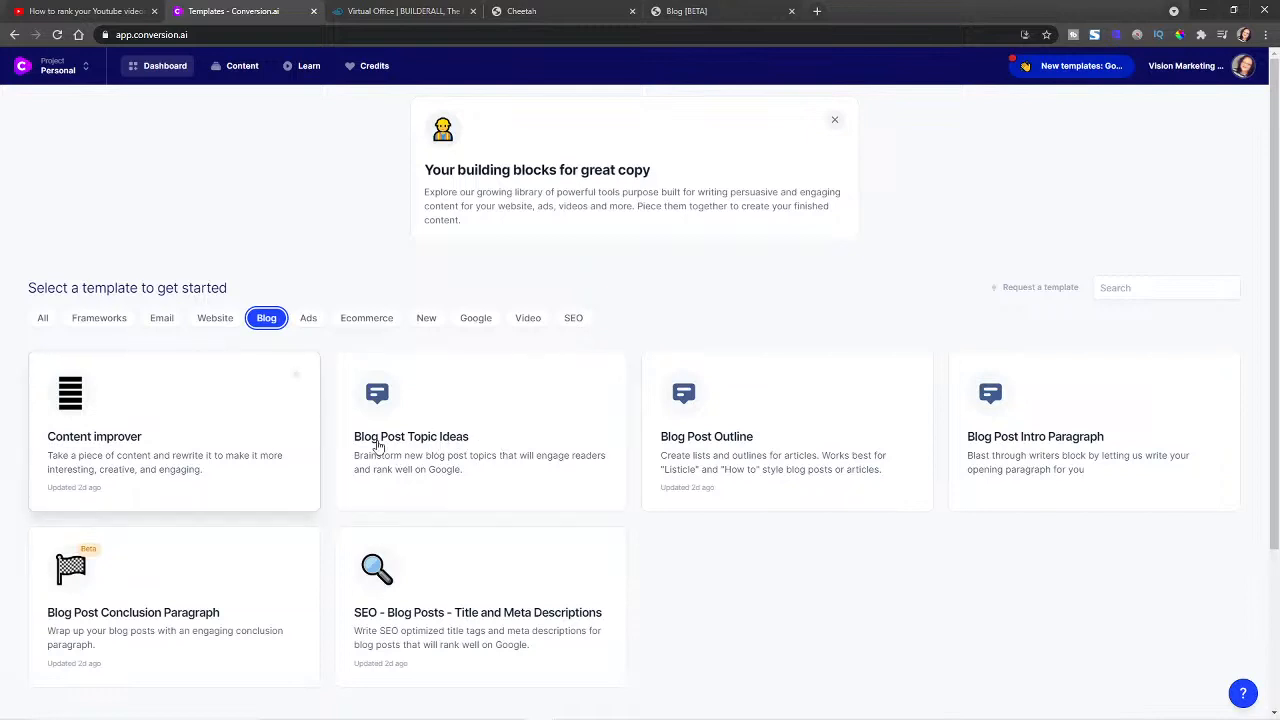
click(469, 447)
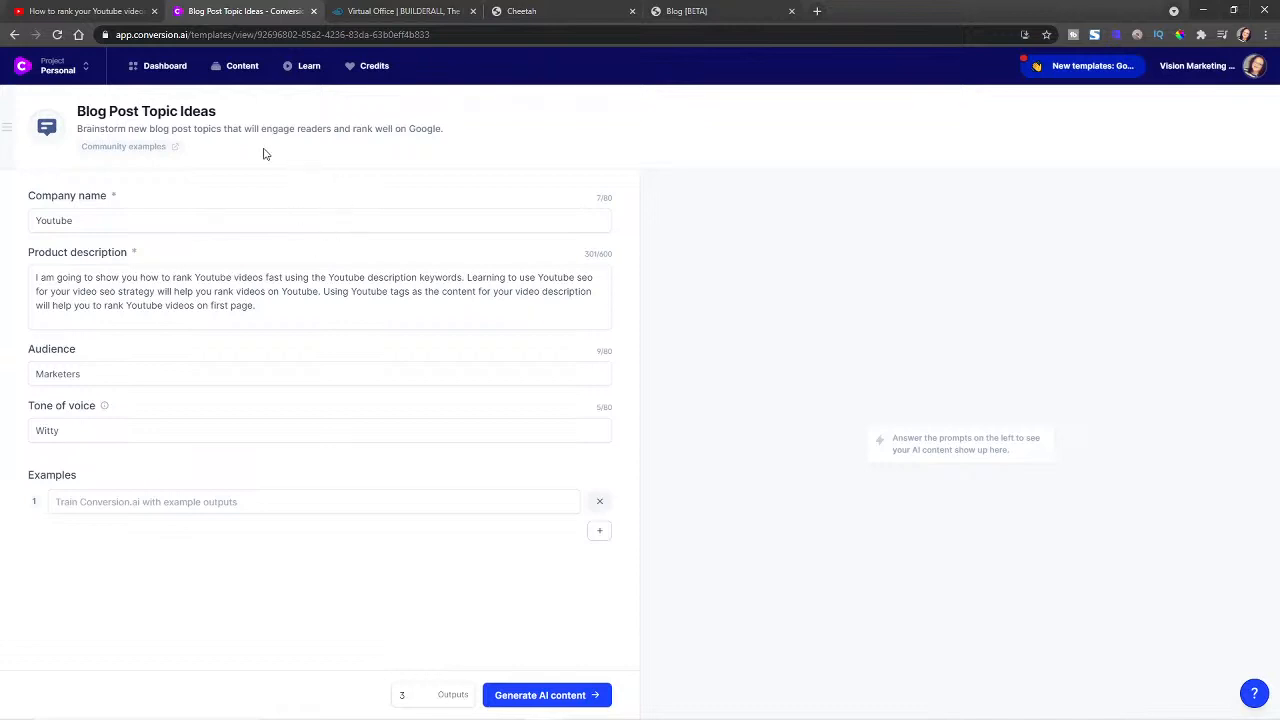
double_click(38, 220)
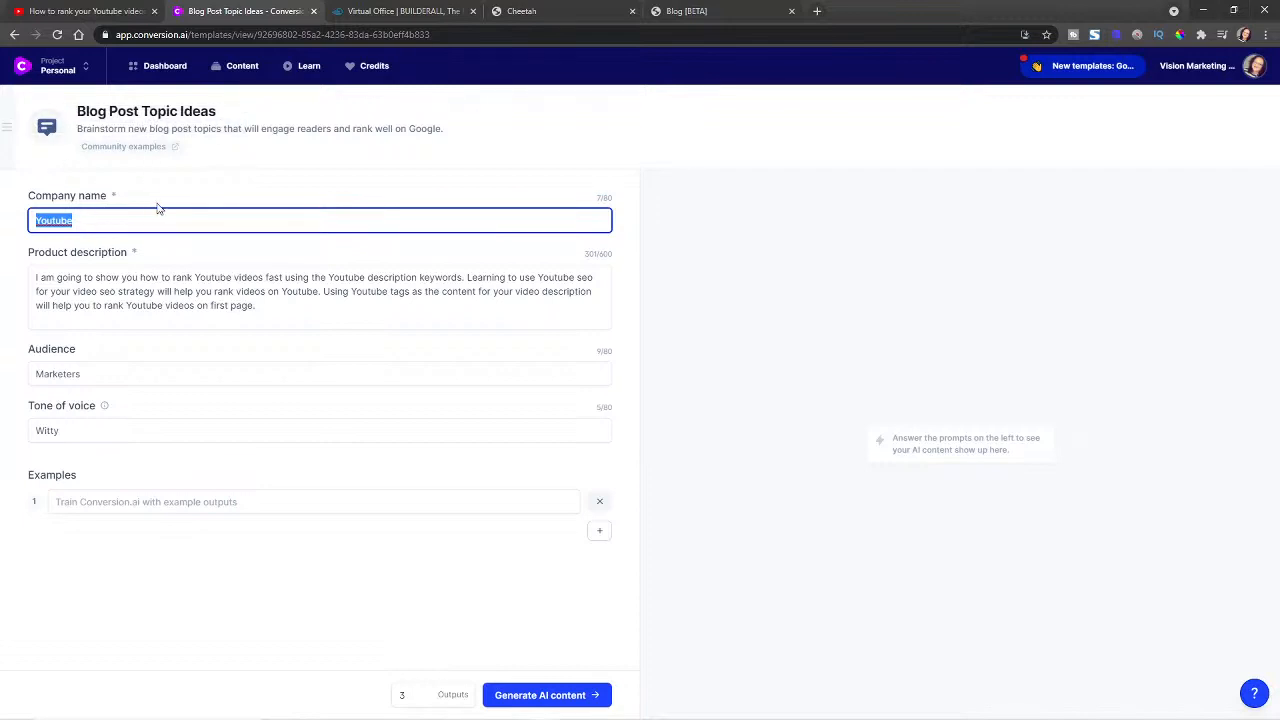
click(32, 279)
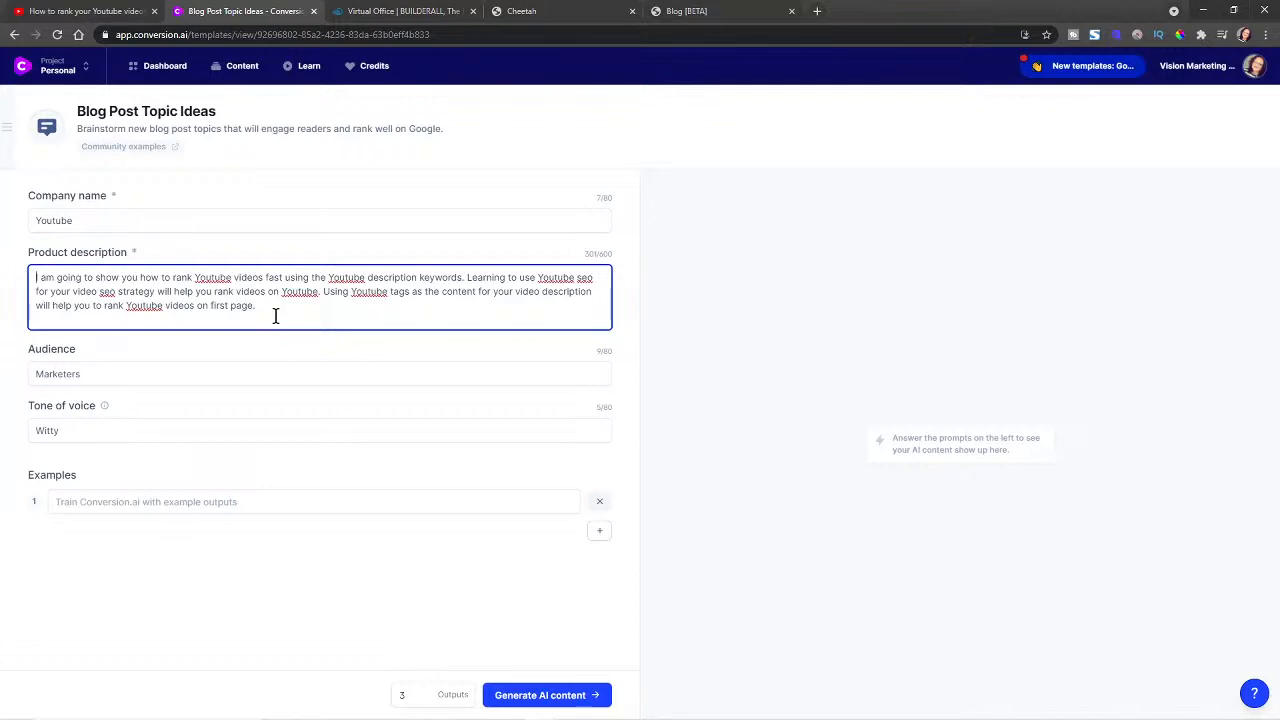
double_click(82, 220)
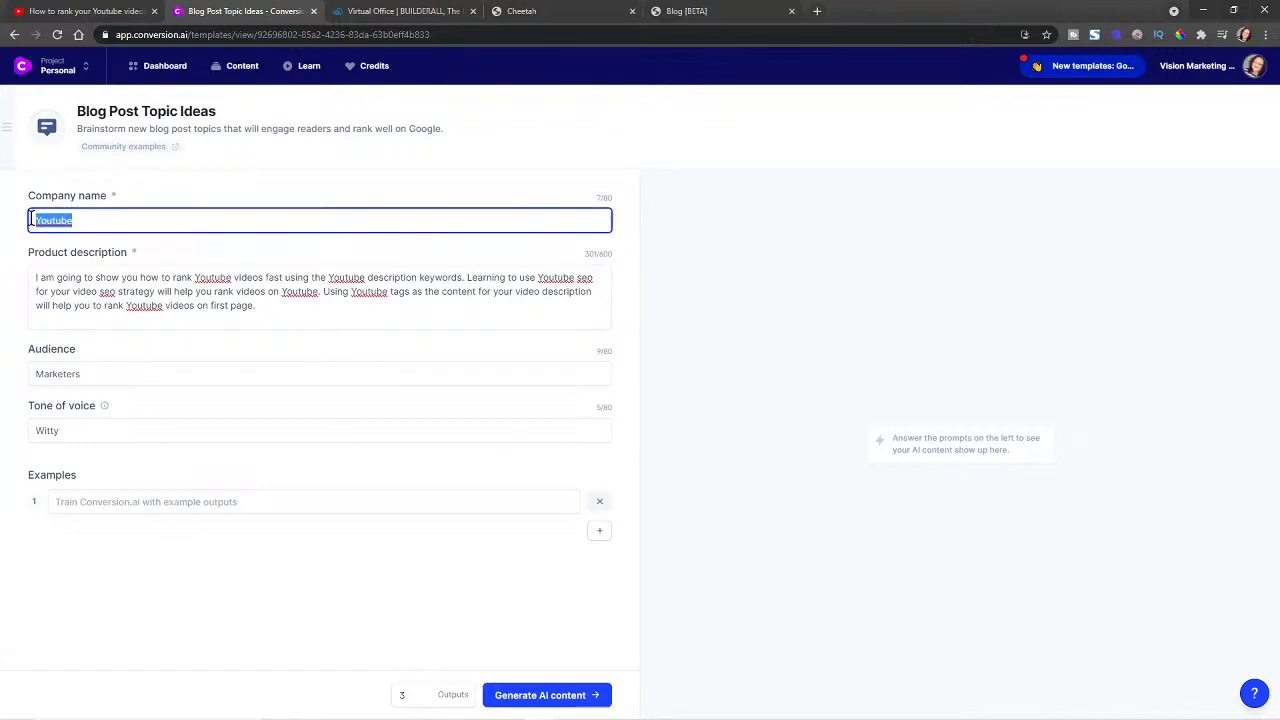
drag(35, 278, 455, 304)
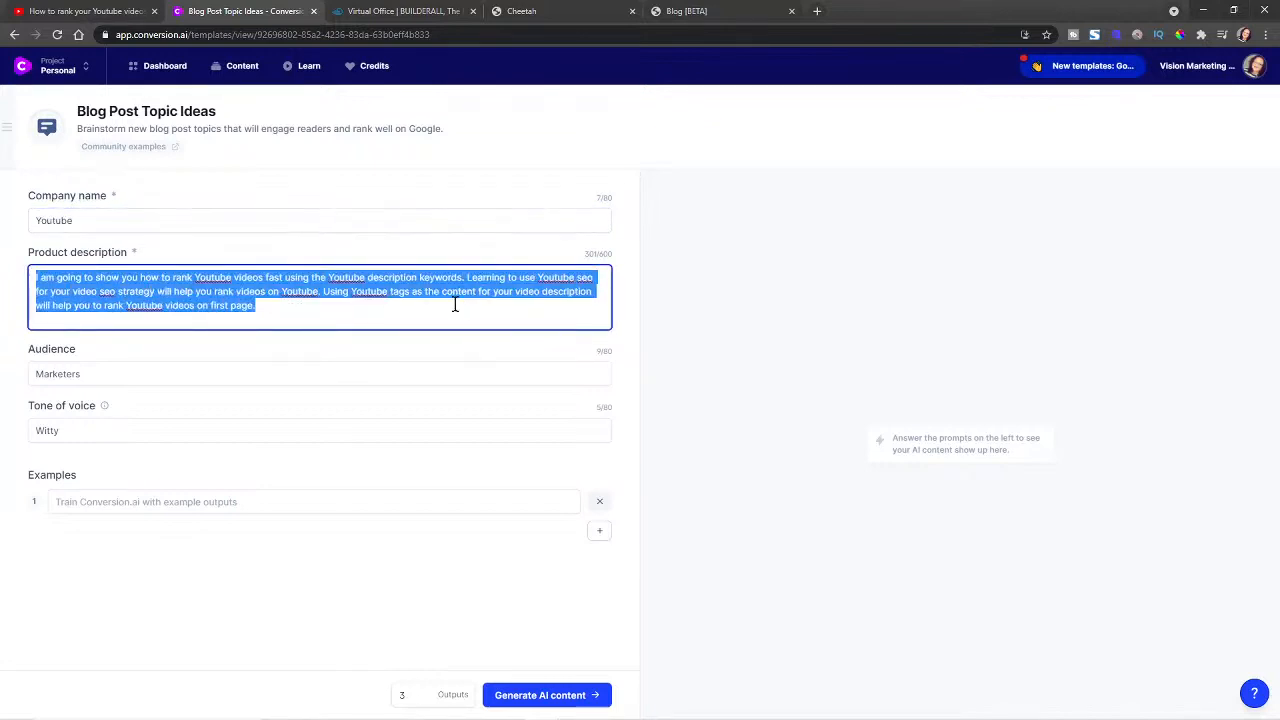
Step: Compare the product description with the YouTube video's description, and review the template's audience and tone of voice entries
click(92, 10)
scroll(110, 668, down, 3)
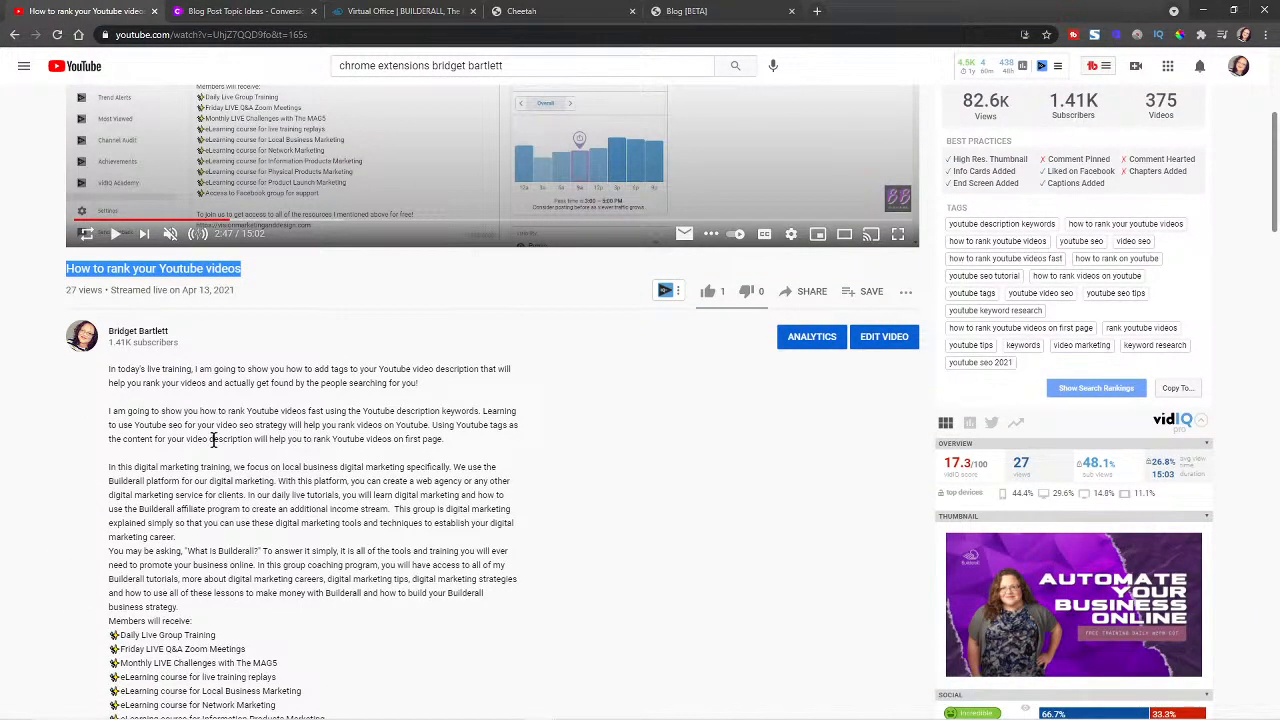
click(215, 10)
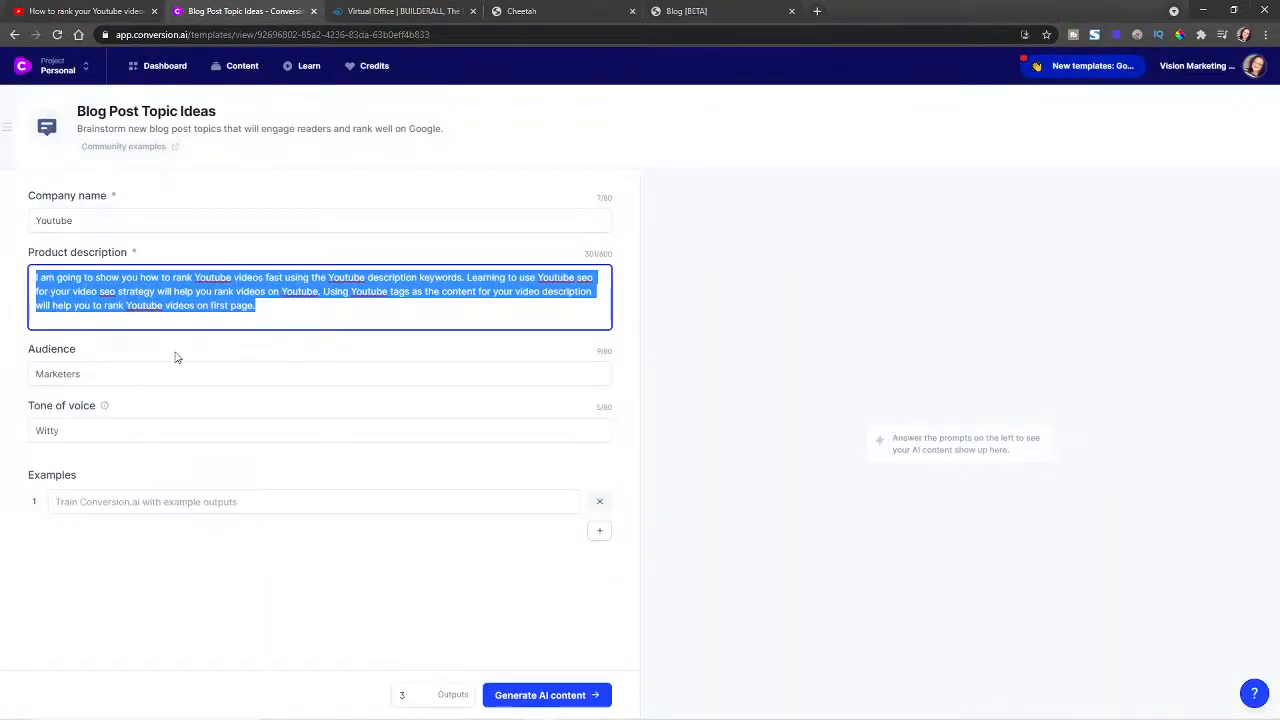
click(100, 376)
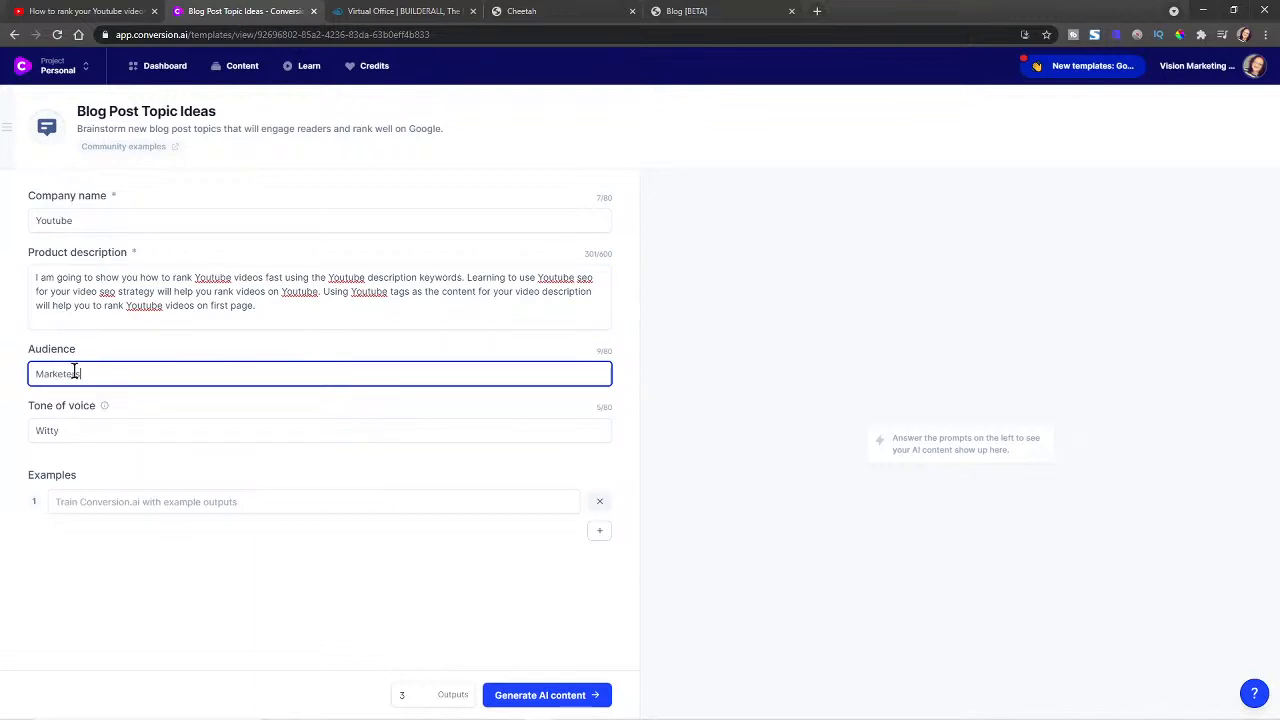
click(74, 428)
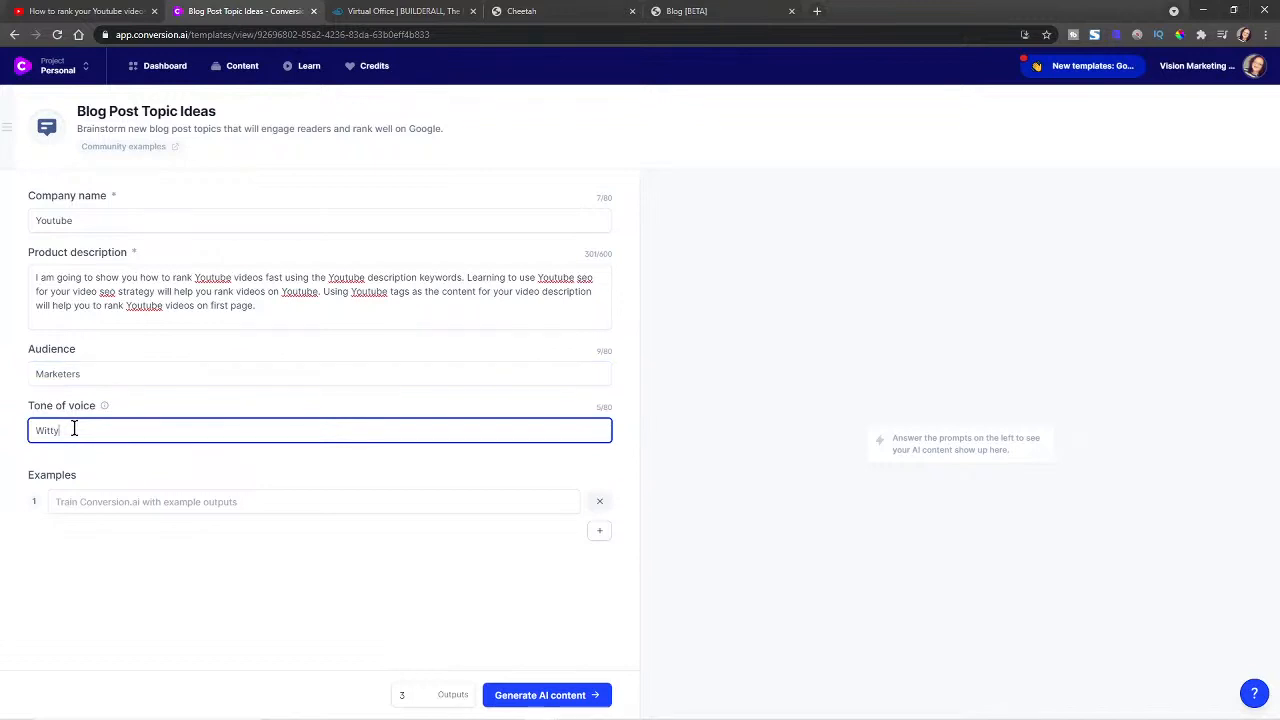
mouse_move(105, 408)
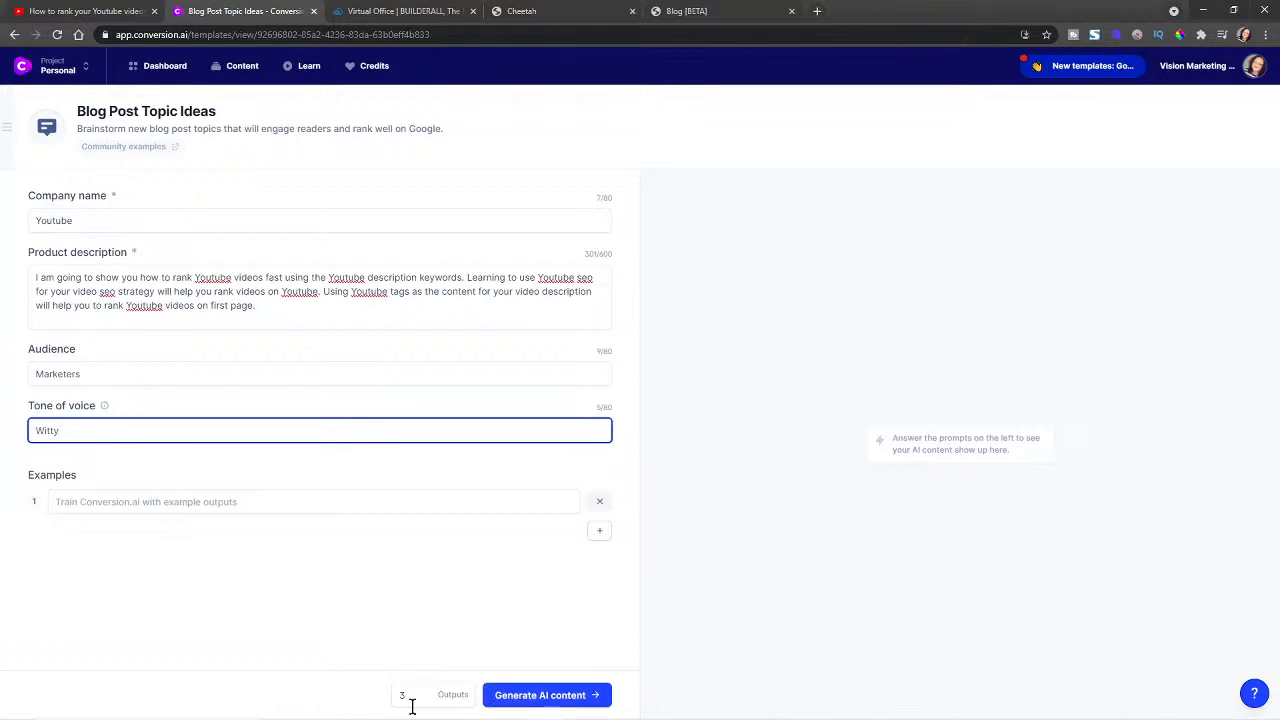
Step: Generate three blog topic ideas, paste "How to use Youtube tags on your video description" into a Notepad note, and minimize it
click(566, 697)
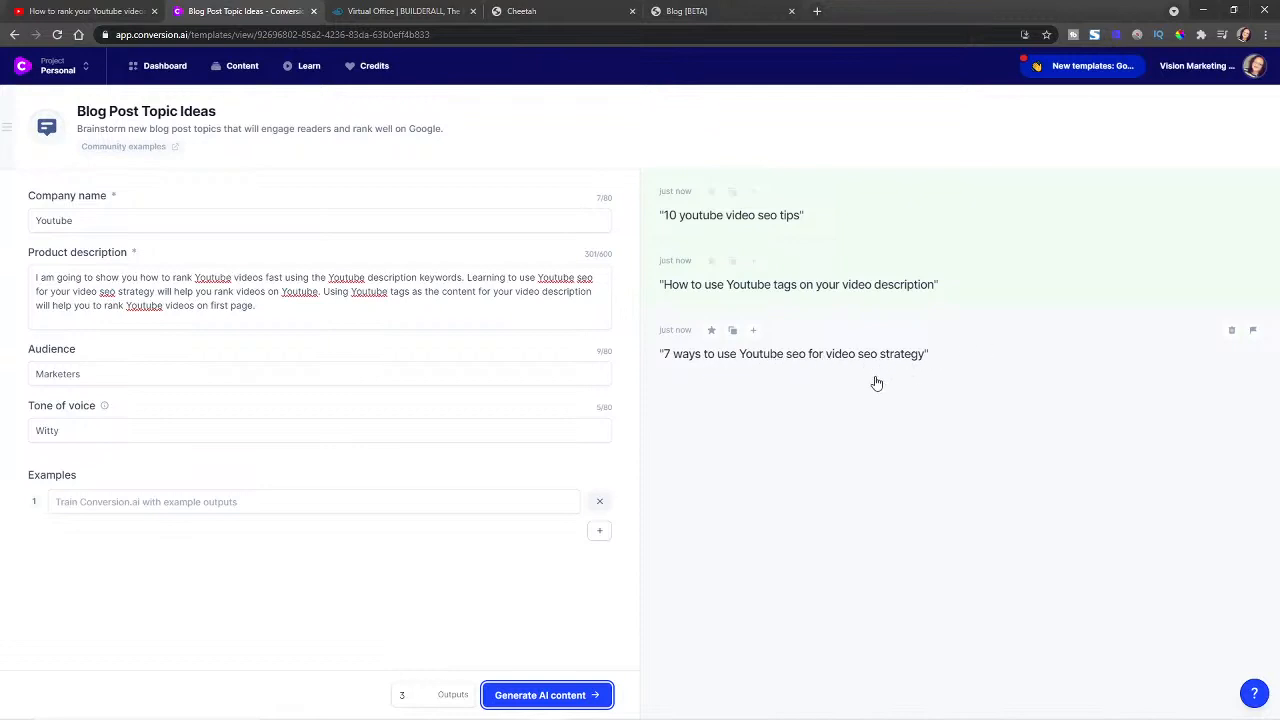
click(732, 263)
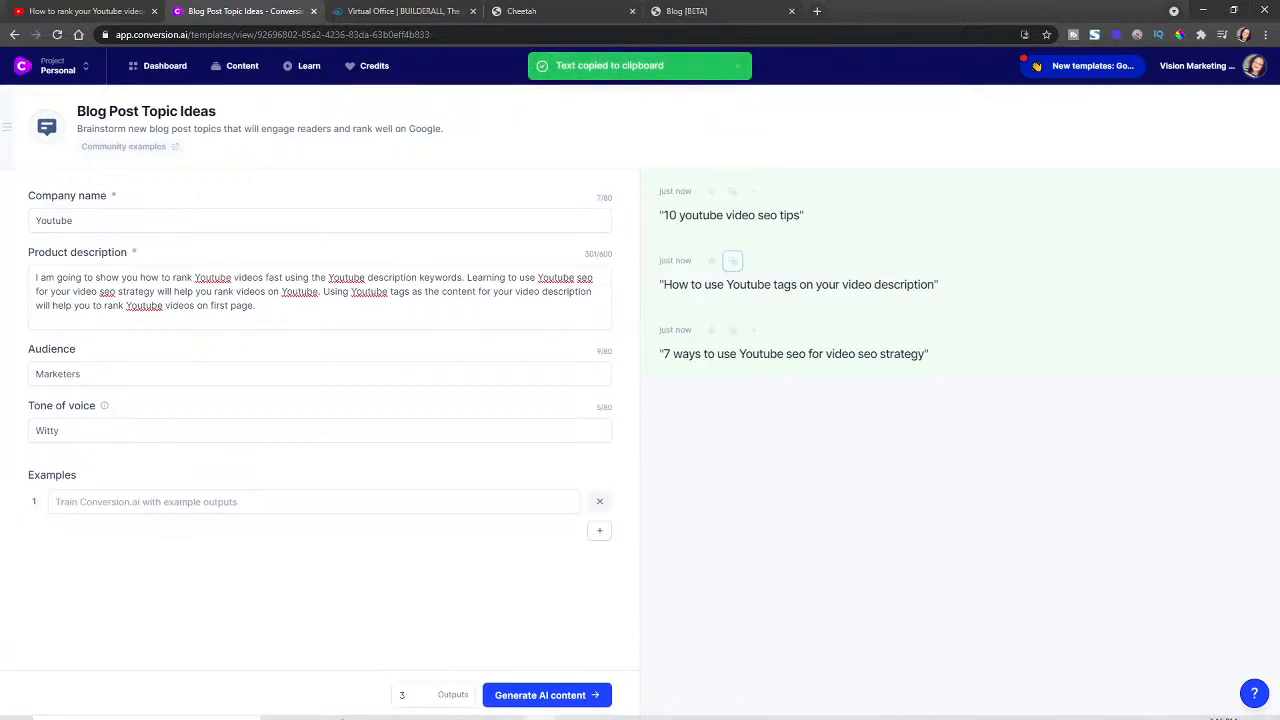
click(346, 708)
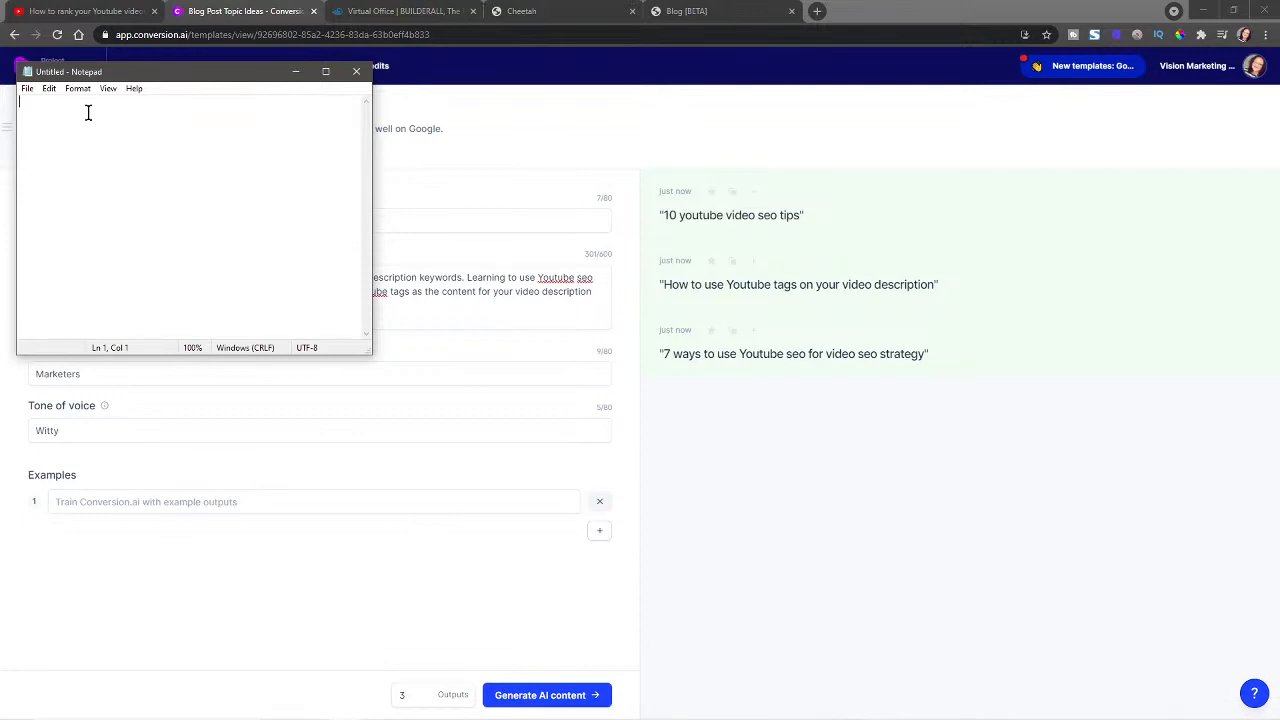
key(ctrl+v)
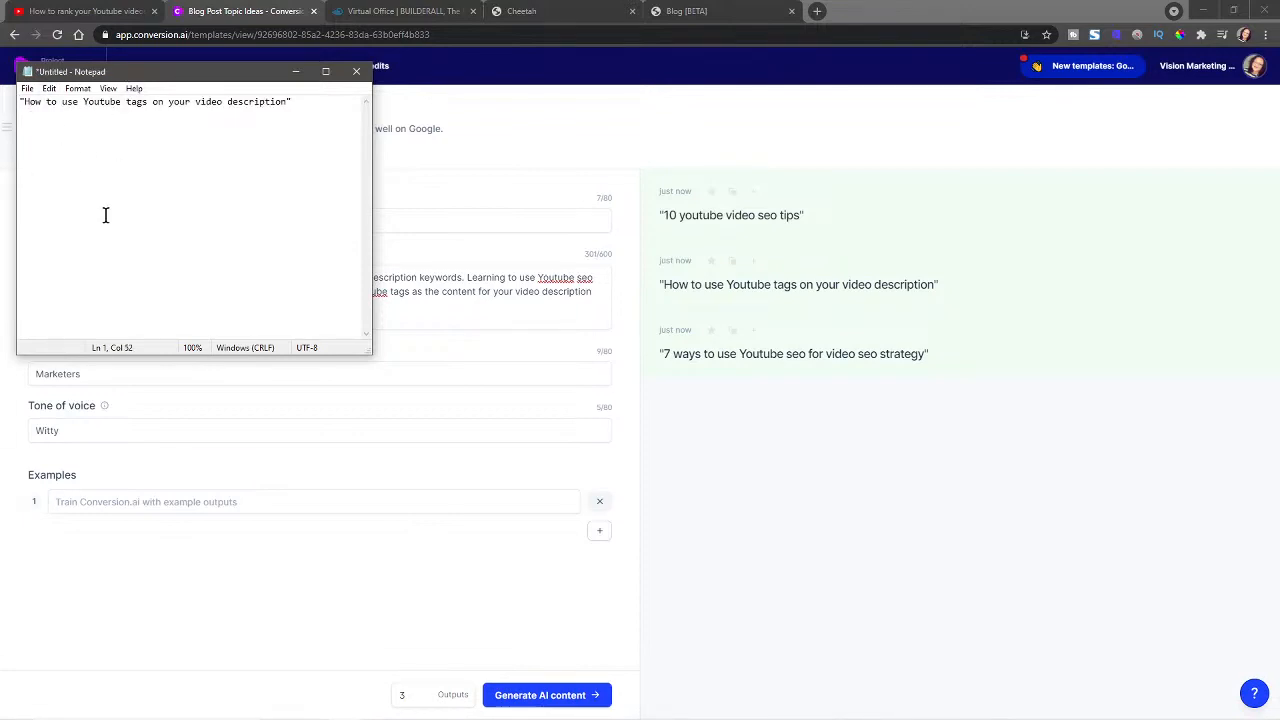
key(Return)
click(295, 71)
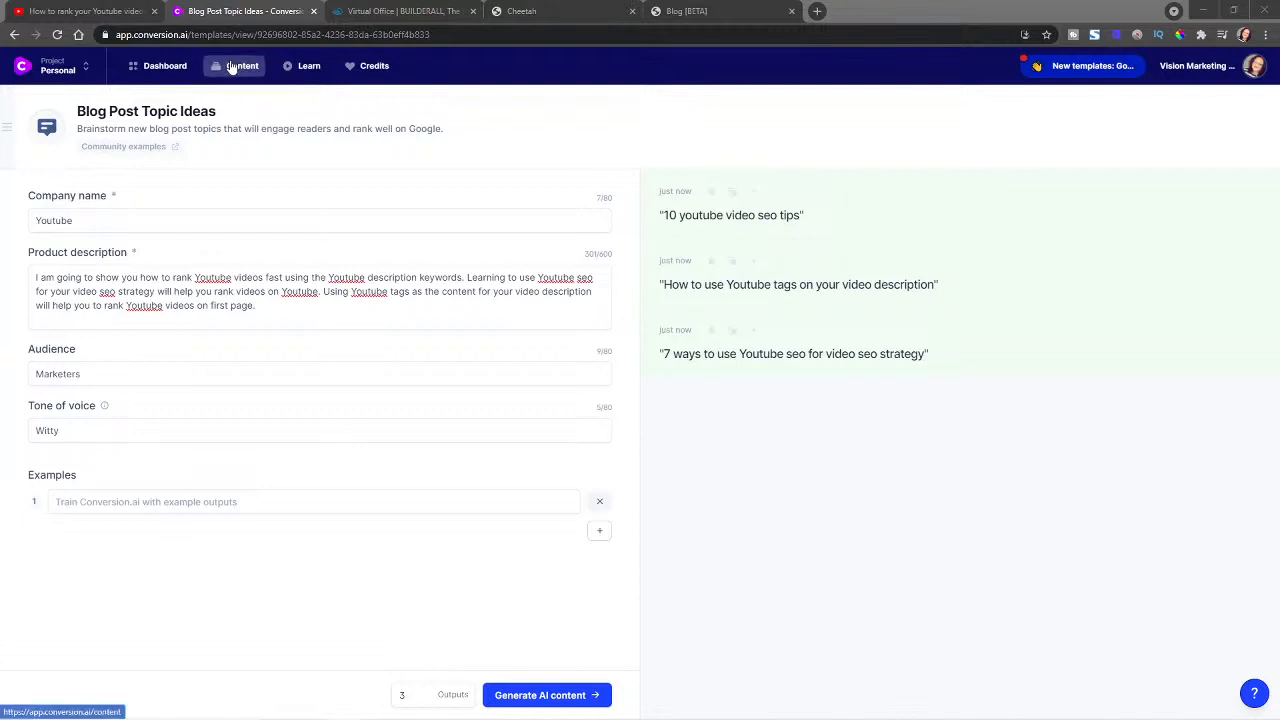
Step: Return to the template dashboard, filter it to Blog, check the YouTube video page, and open the Blog Post Outline template
click(165, 66)
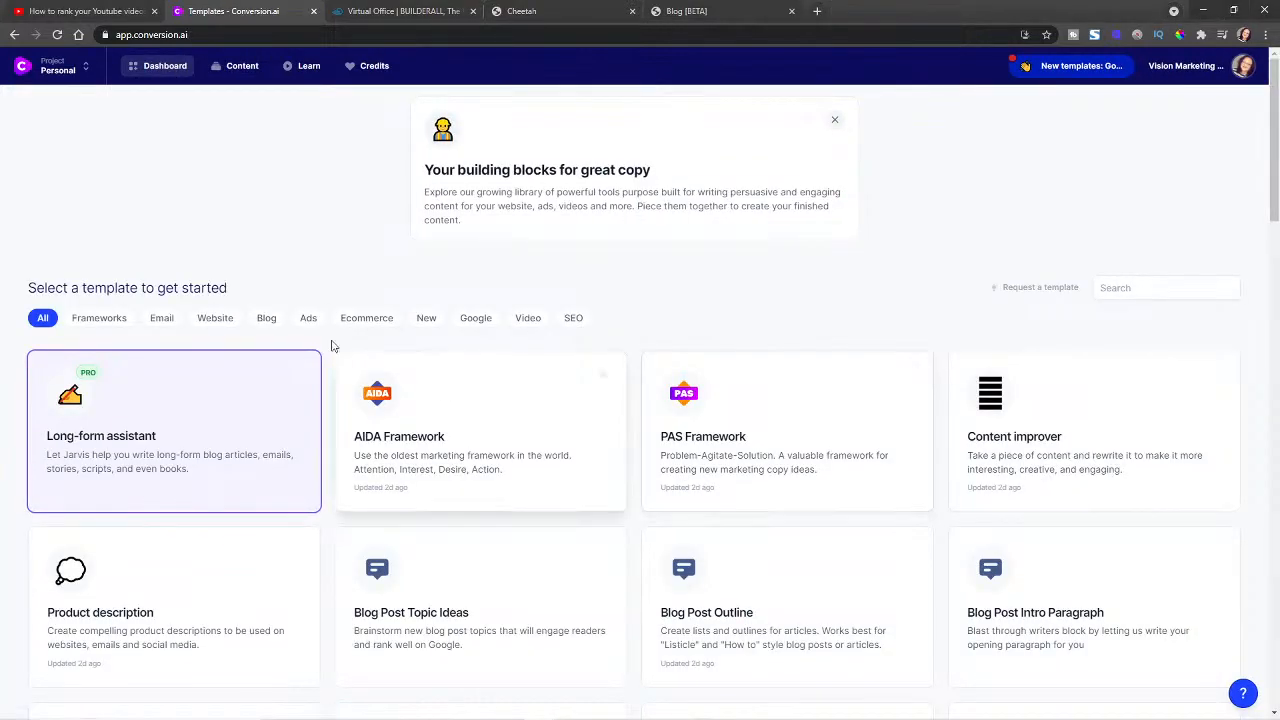
click(266, 318)
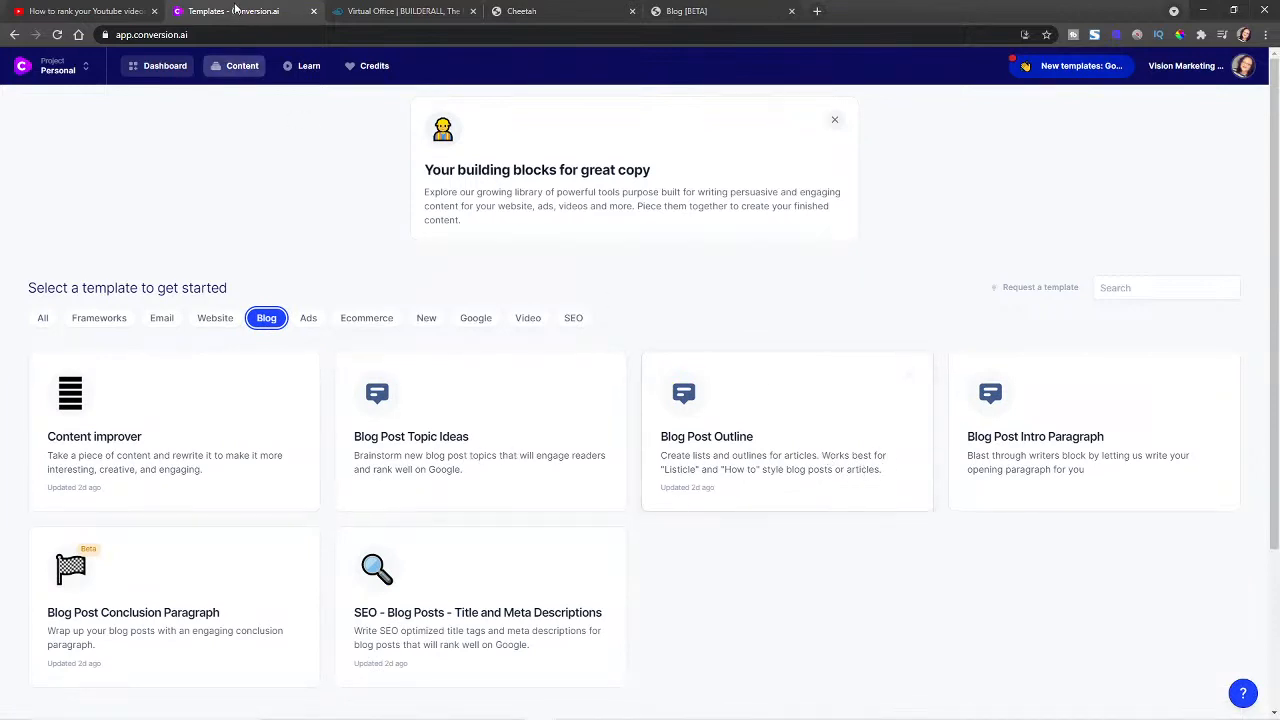
click(85, 11)
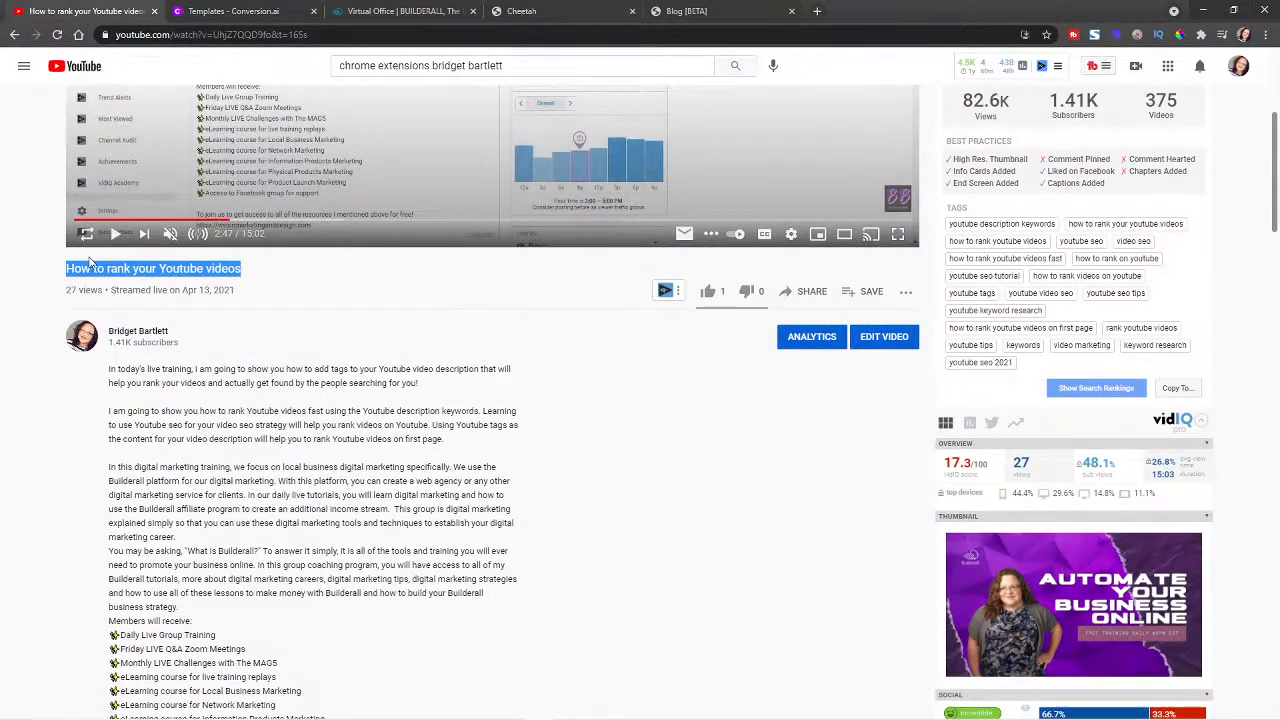
click(190, 11)
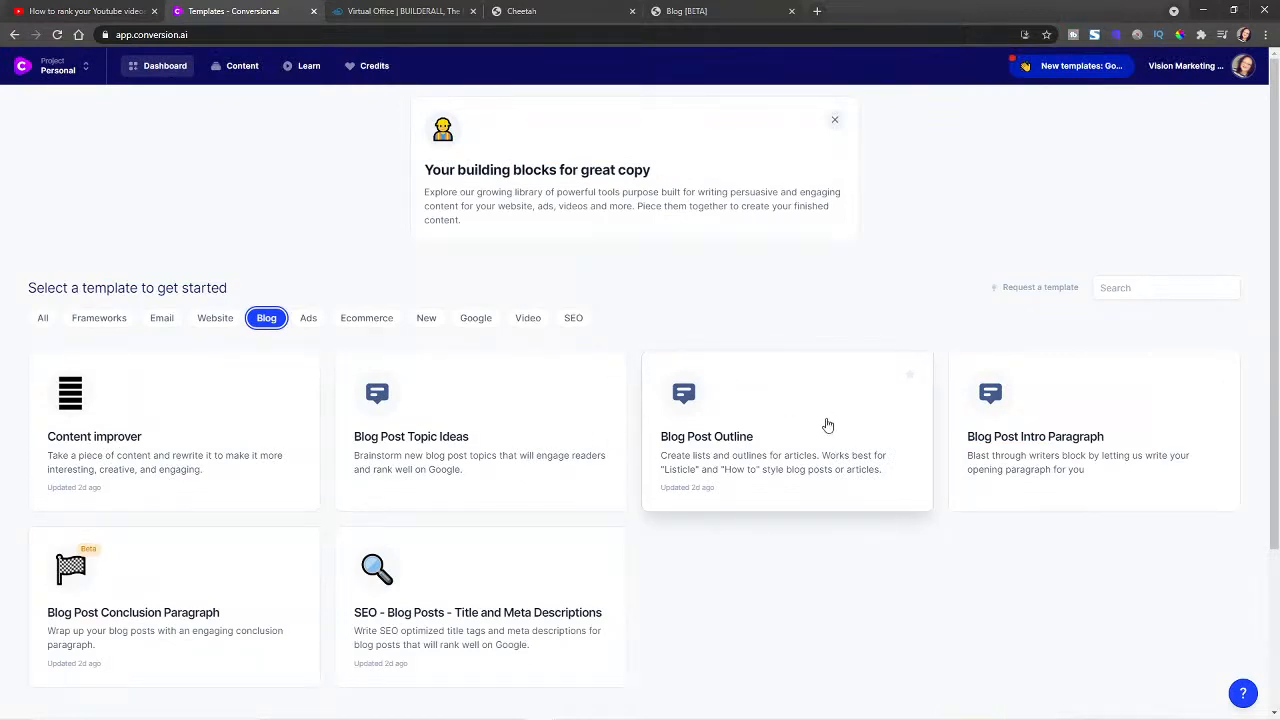
click(782, 459)
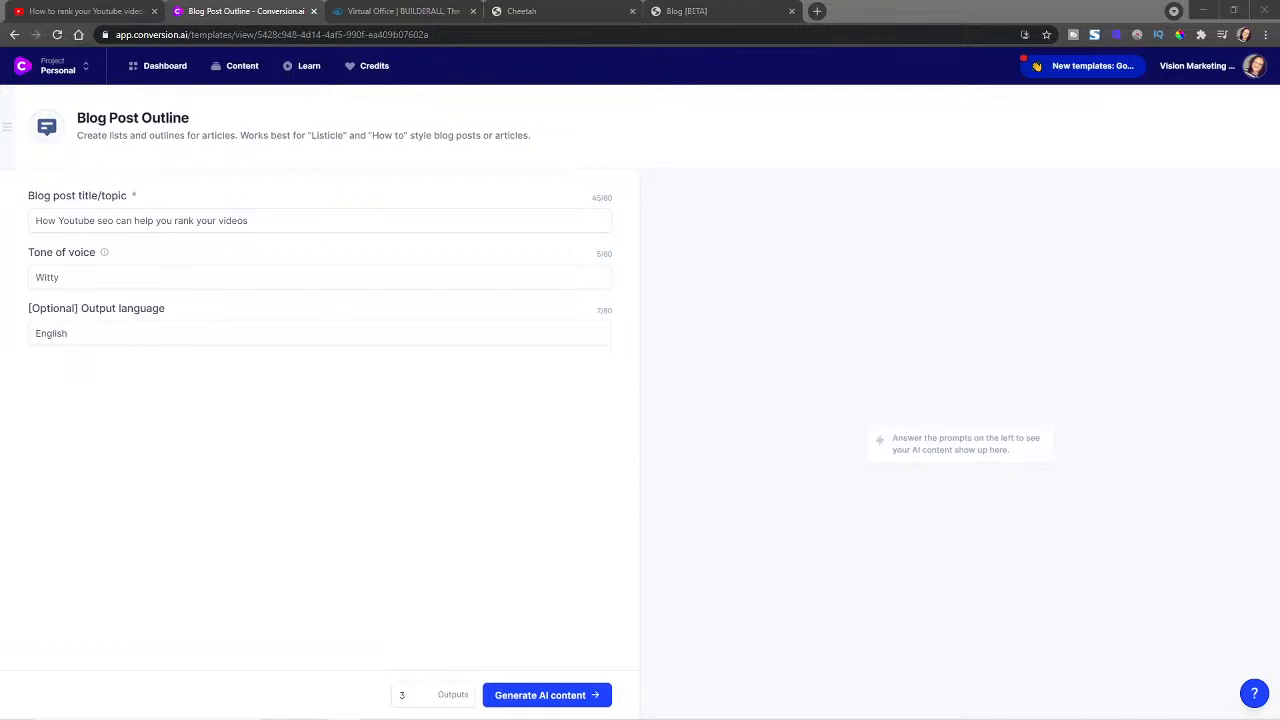
Step: Replace the blog post topic with "How to use Youtube tags on your video description" and generate three outlines
drag(250, 220, 2, 237)
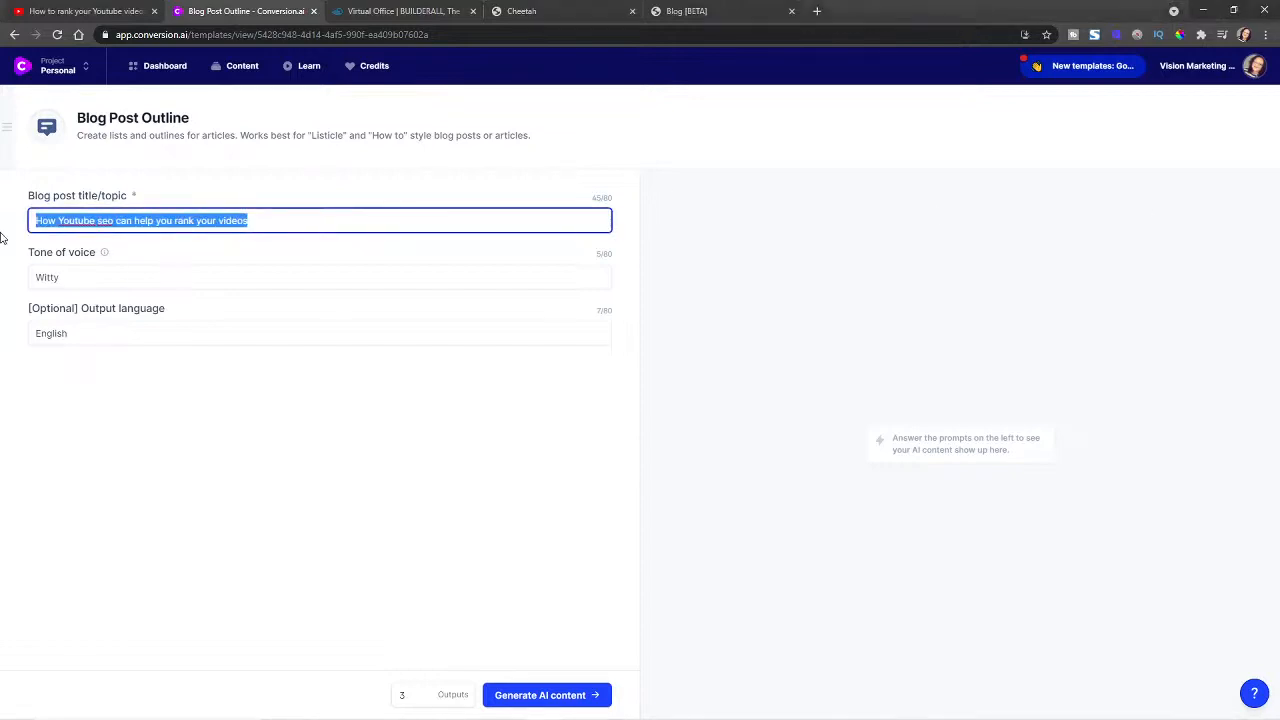
key(ctrl+v)
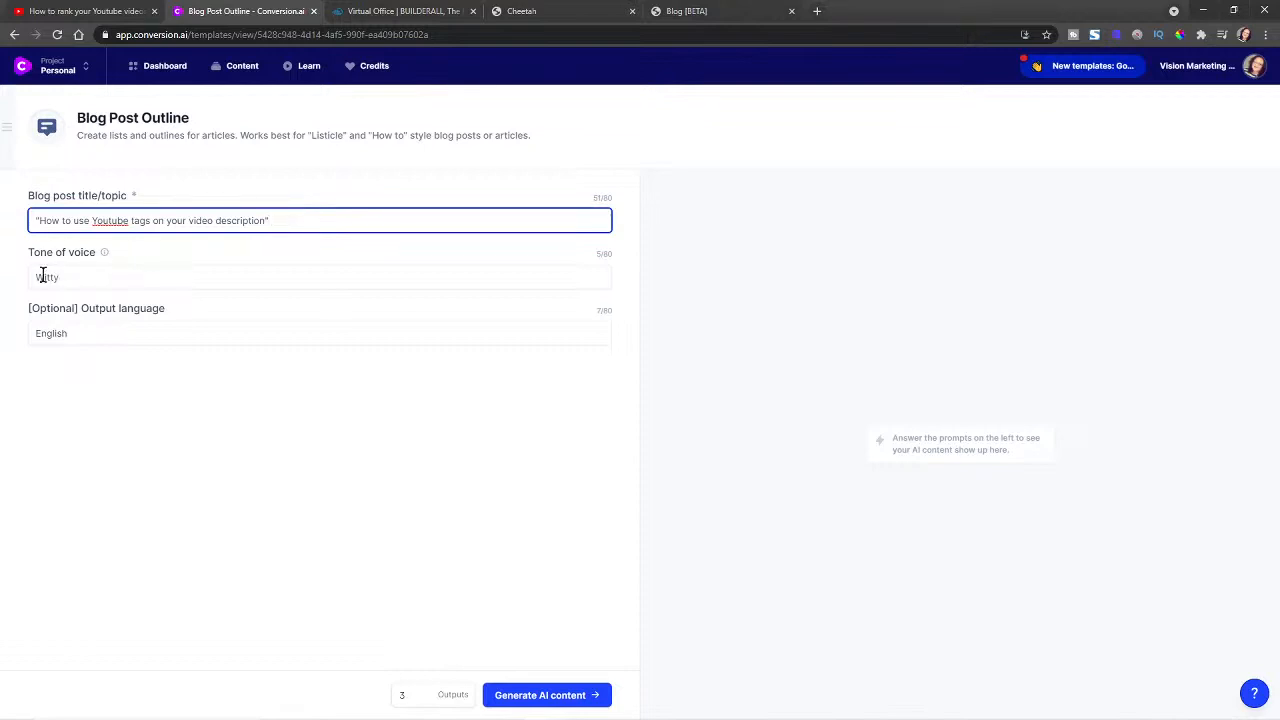
click(542, 696)
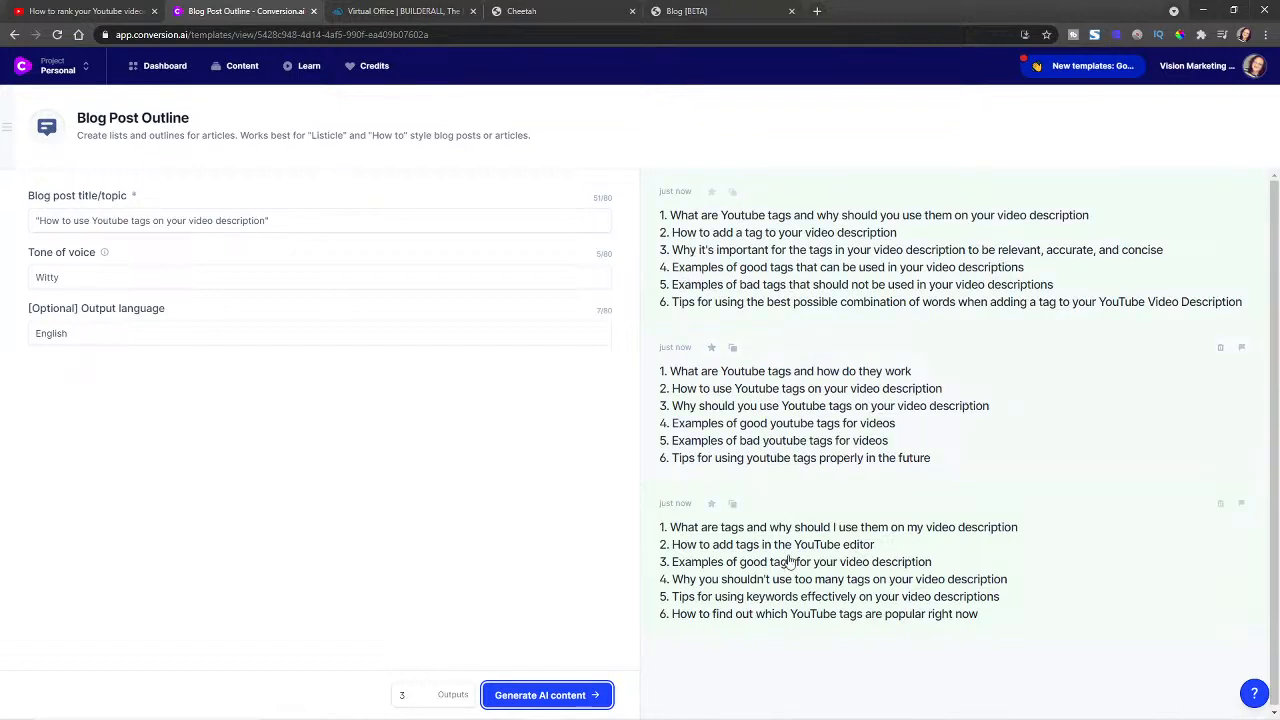
Step: Copy the first generated outline into the Notepad note below the topic, and return to the Blog Post Outline page
click(733, 194)
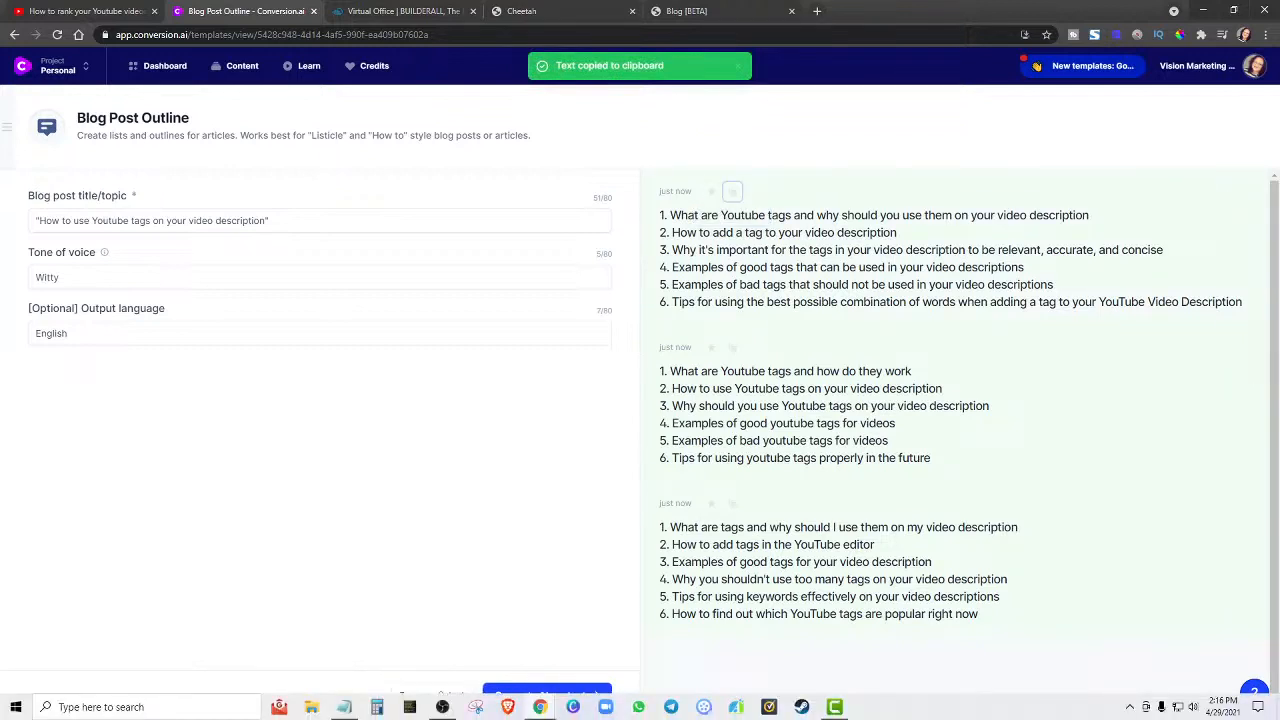
key(alt+Tab)
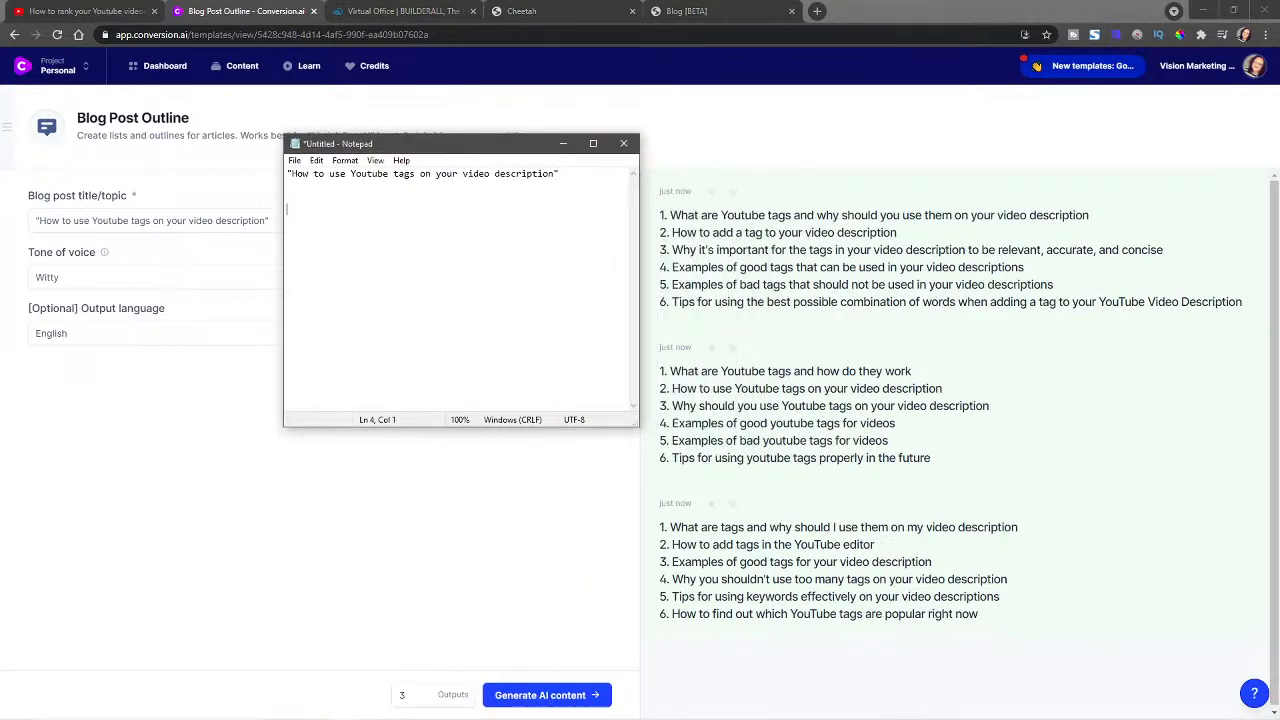
key(ctrl+v)
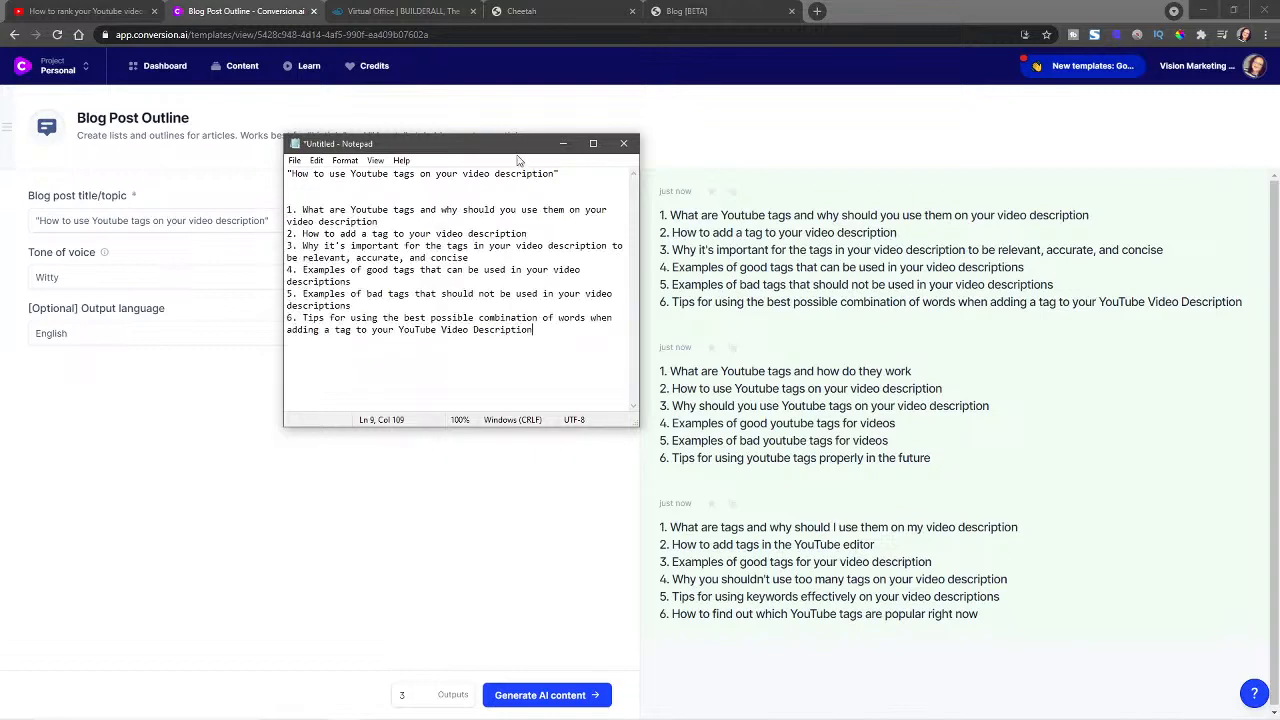
key(alt+Tab)
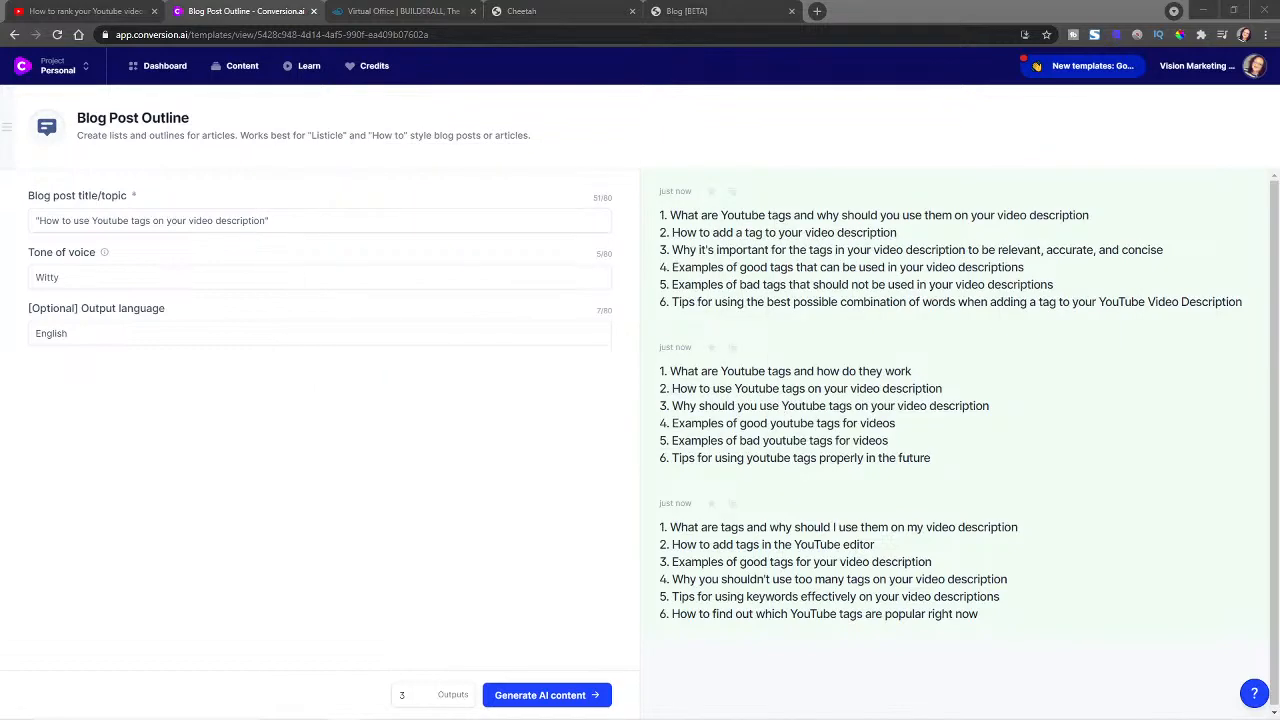
Step: Return to the template dashboard, filter it to Blog, and open the Blog Post Intro Paragraph template
click(165, 66)
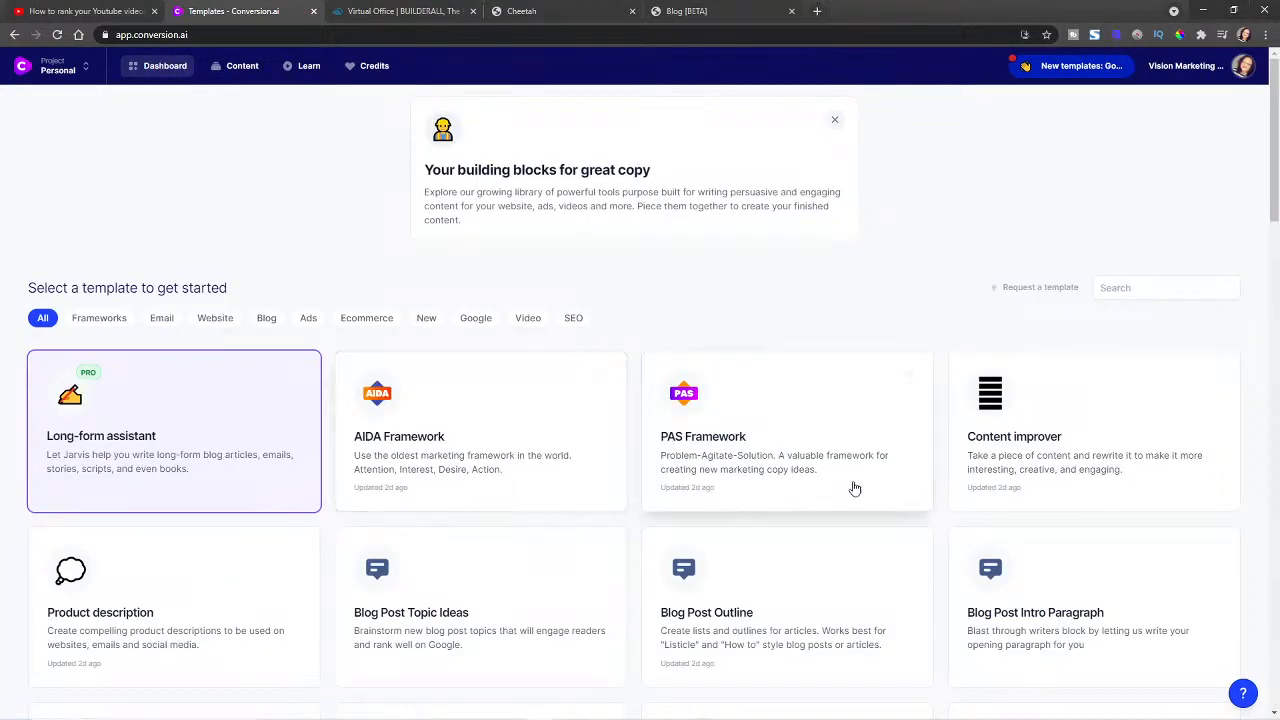
click(266, 318)
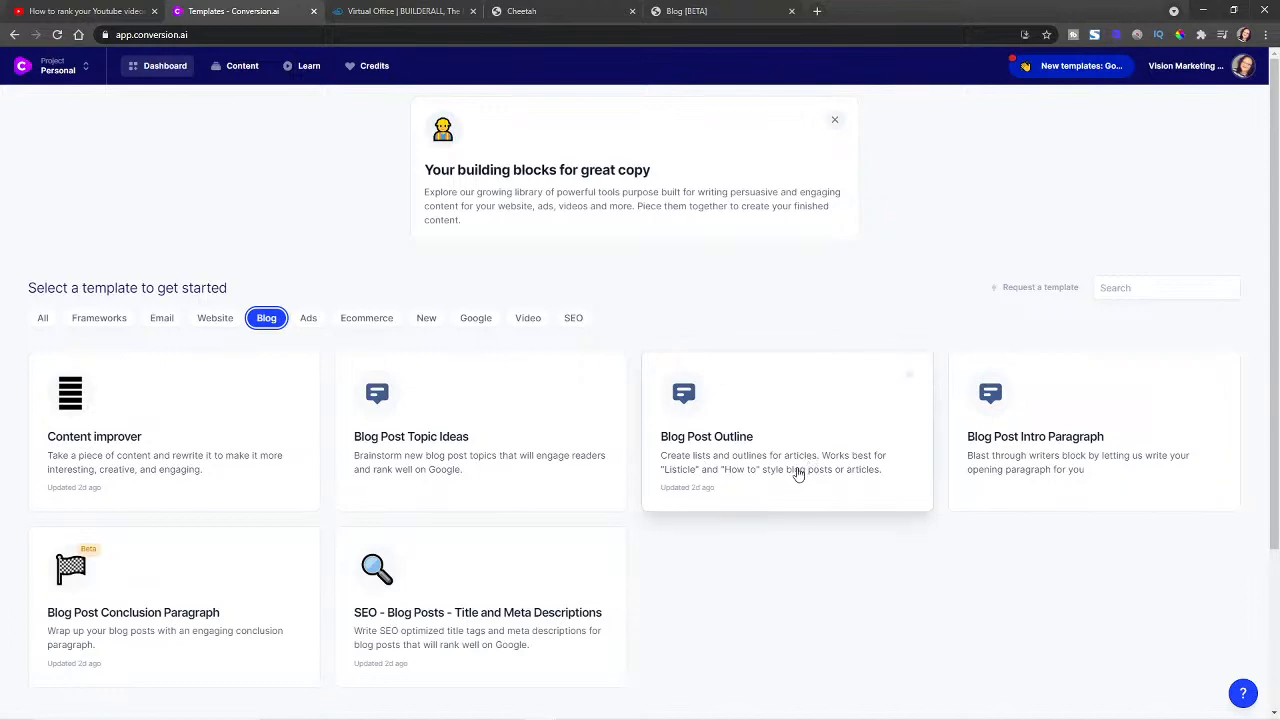
click(1048, 451)
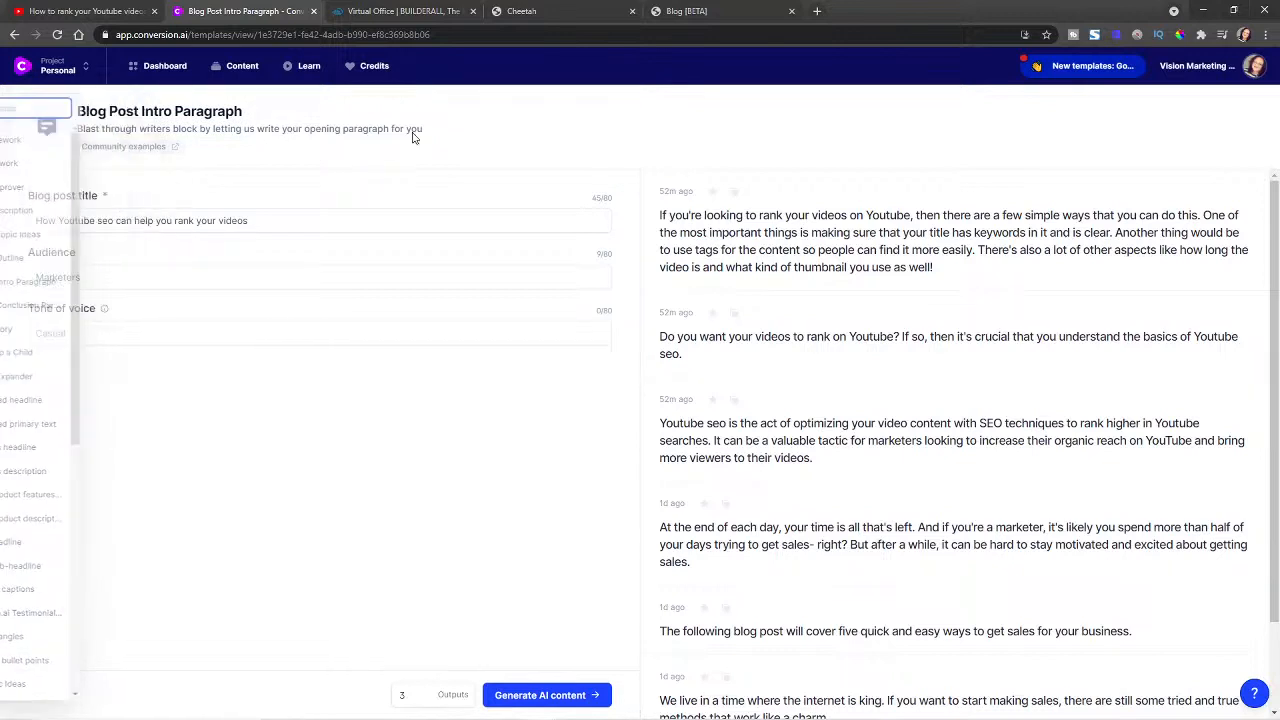
Step: Go to the saved documents, dismiss the introductory banner, and start a new document with the Long-form assistant
click(237, 66)
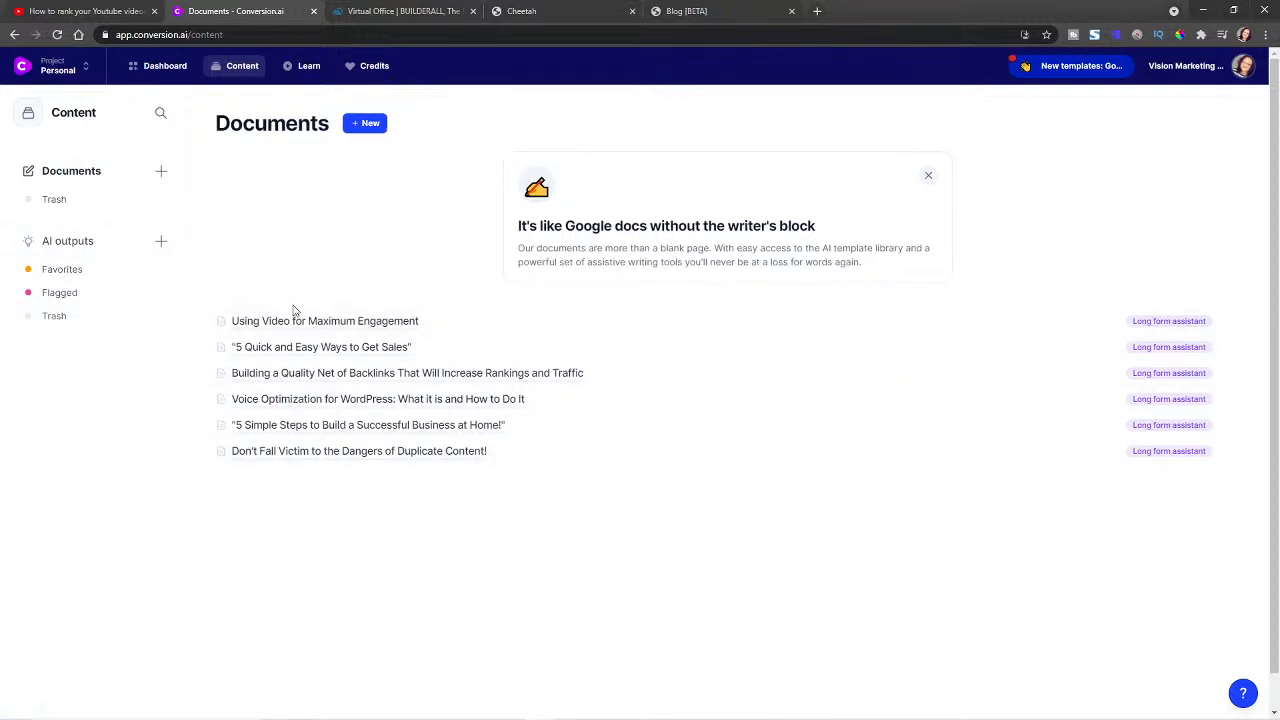
click(927, 176)
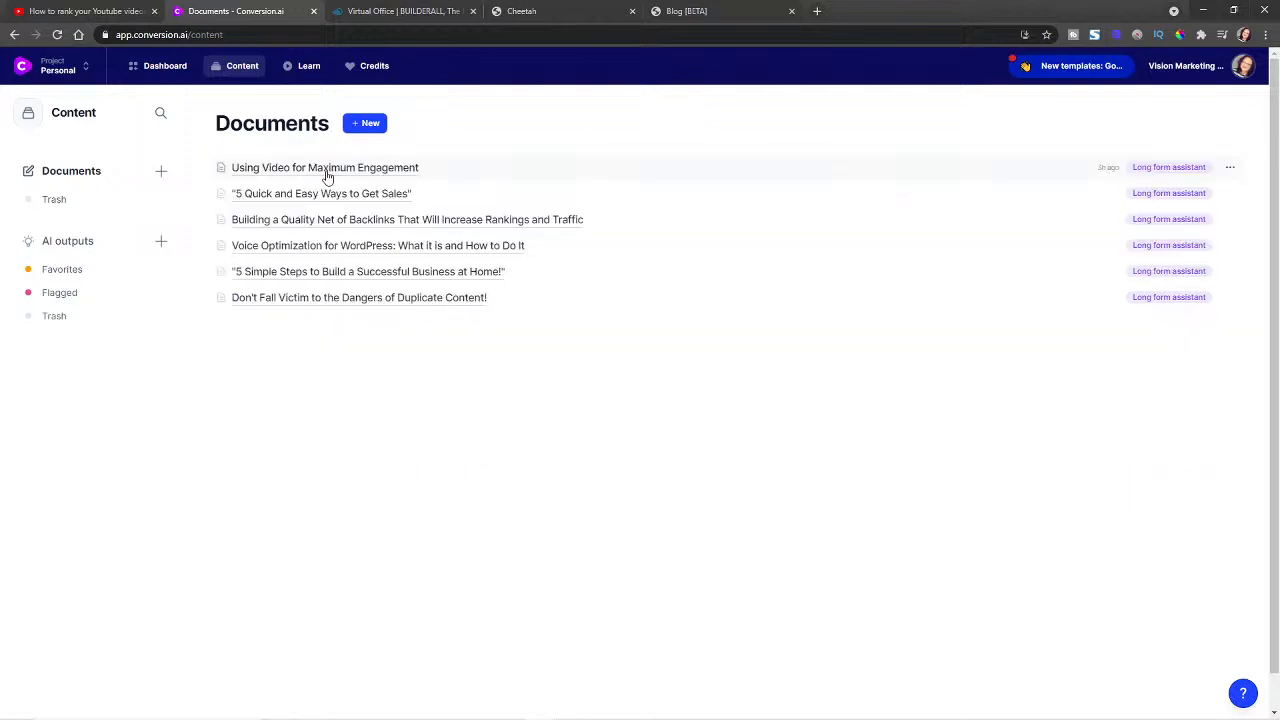
click(365, 125)
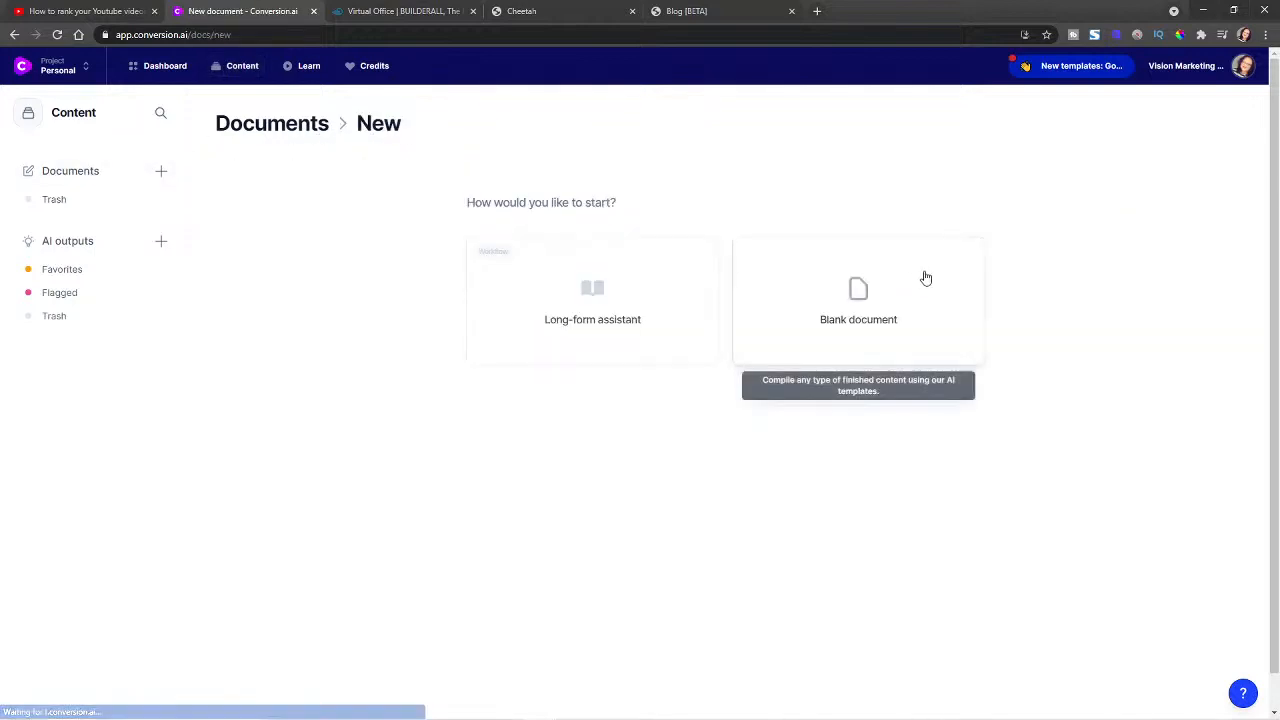
click(594, 296)
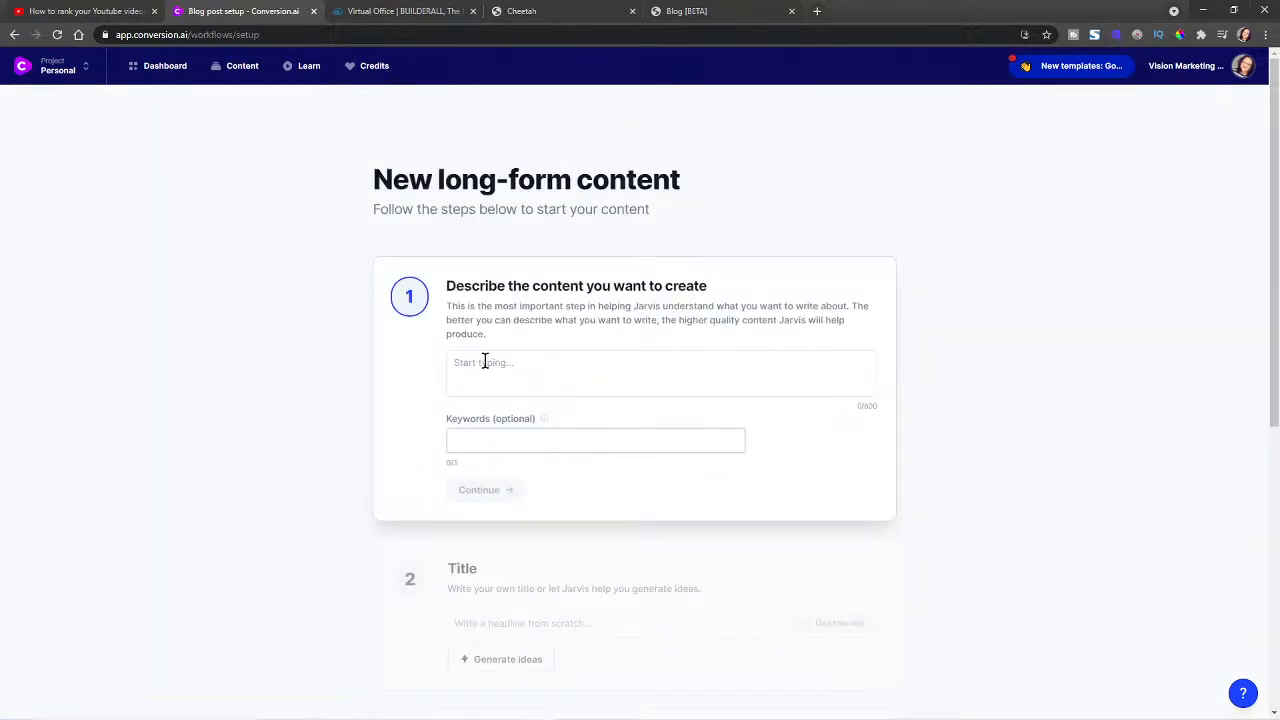
Step: Describe the content as "This is a blog post tutorial on how to add keywords and tags to your Youtube video to help rank in the search engines."
click(517, 360)
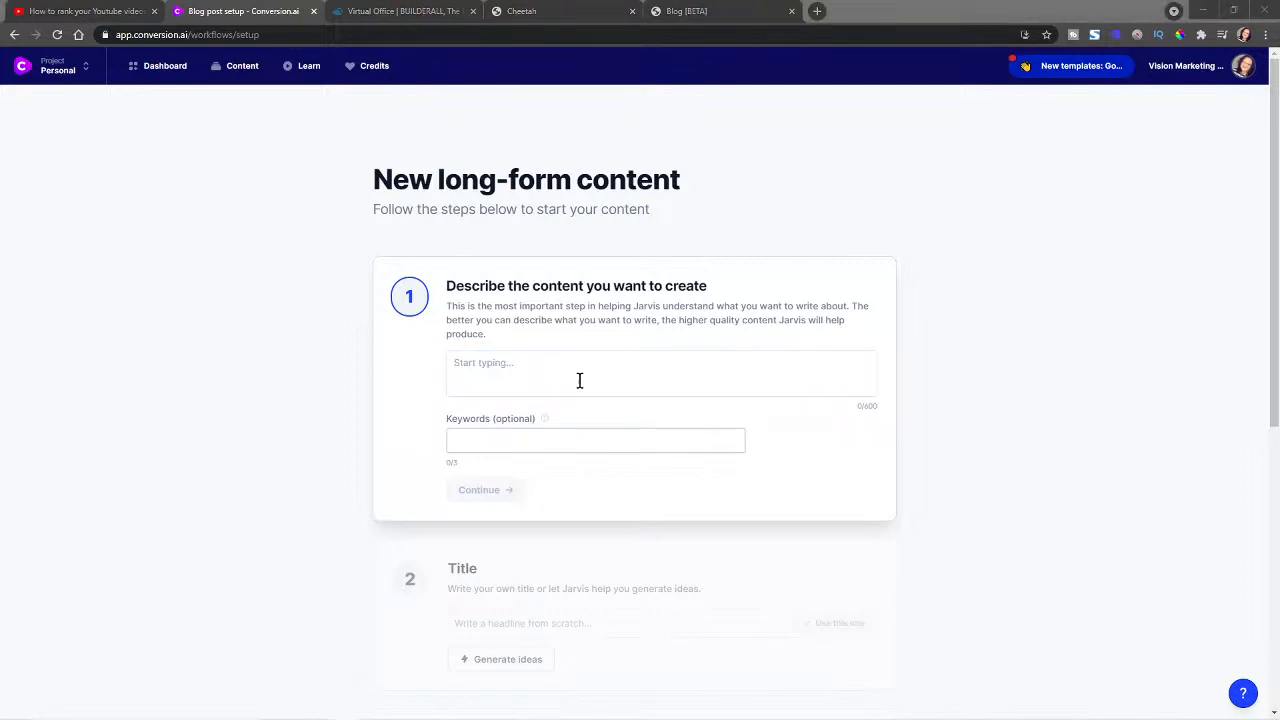
click(479, 362)
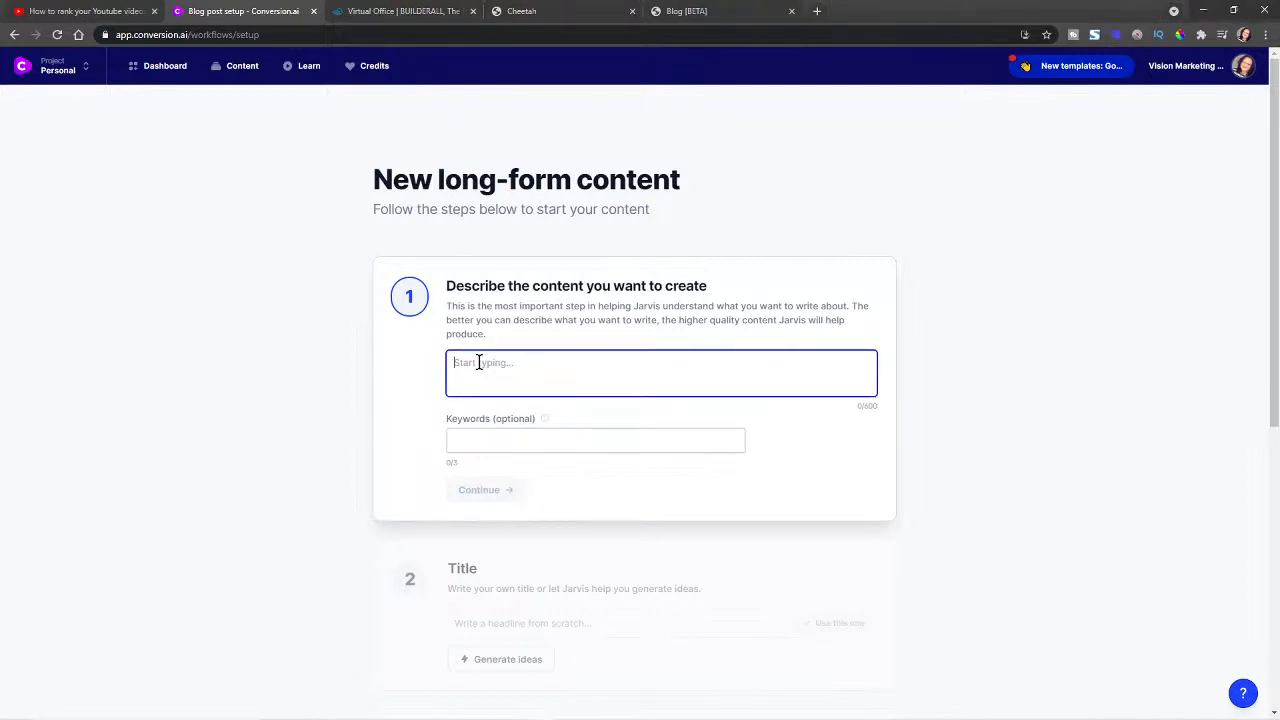
text(This is a blog post)
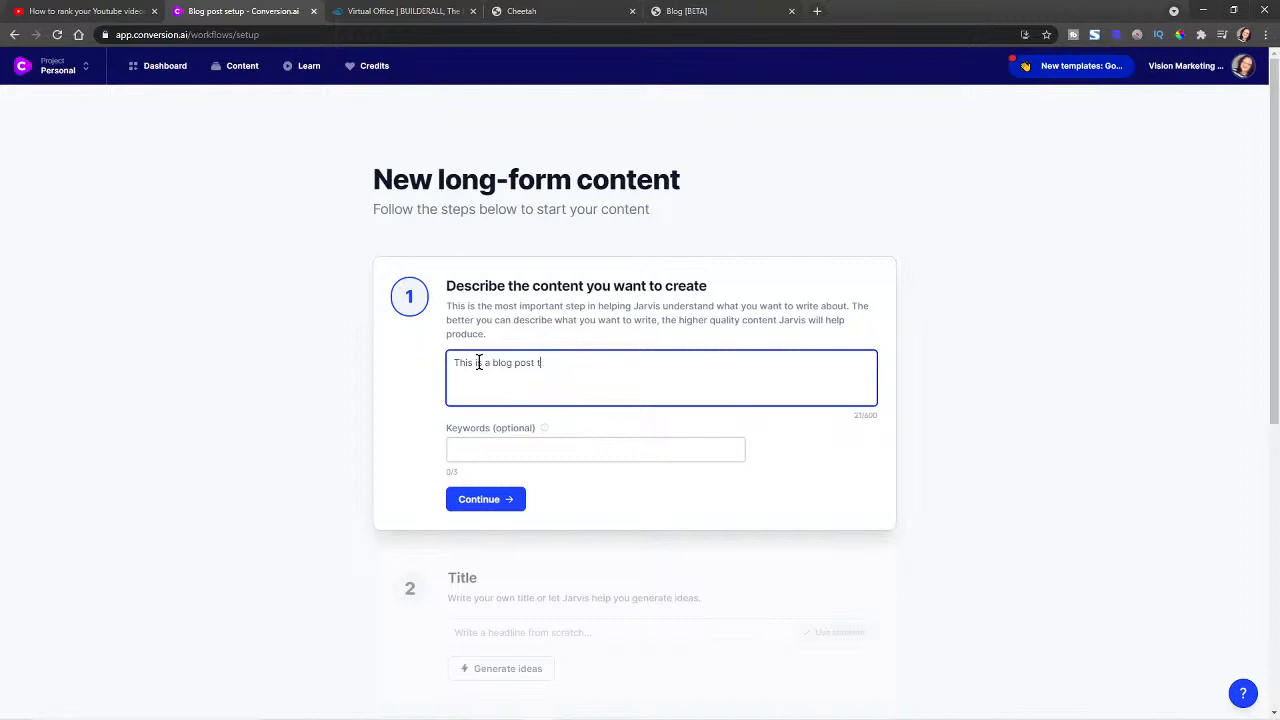
text(tutorial on how to add keywords and tags to your)
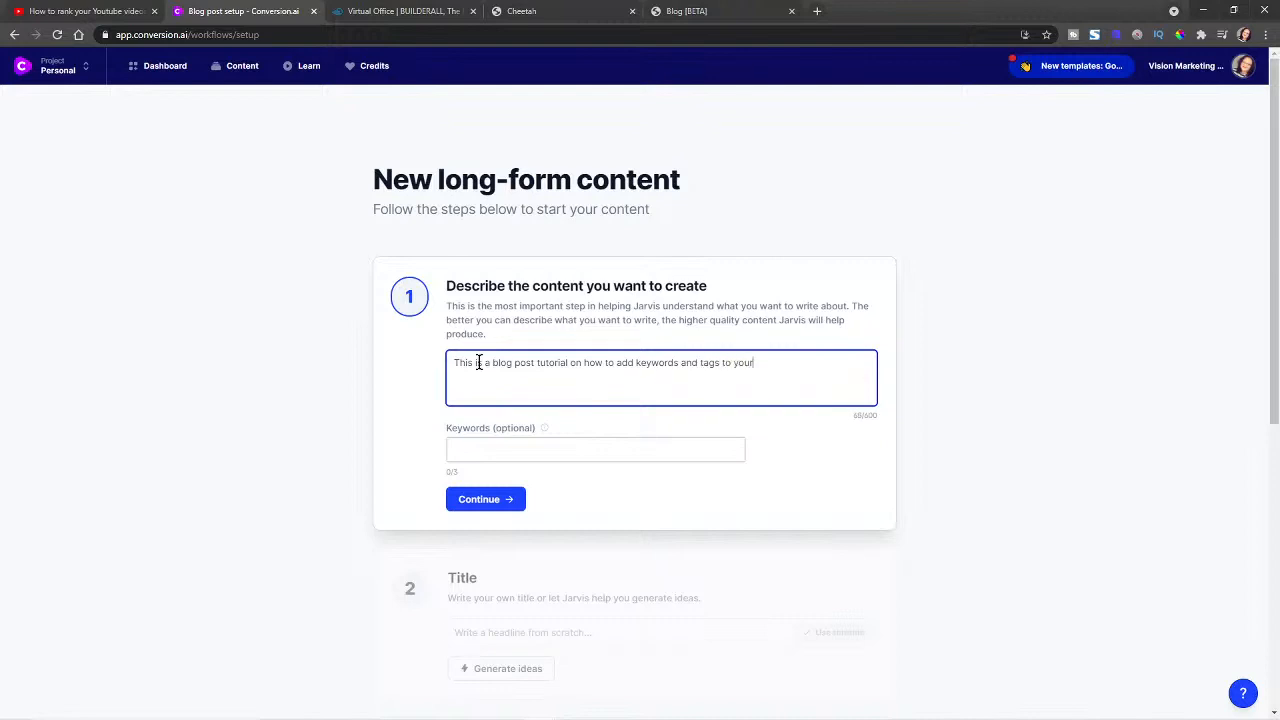
text( Youtube video to help rank in the search en)
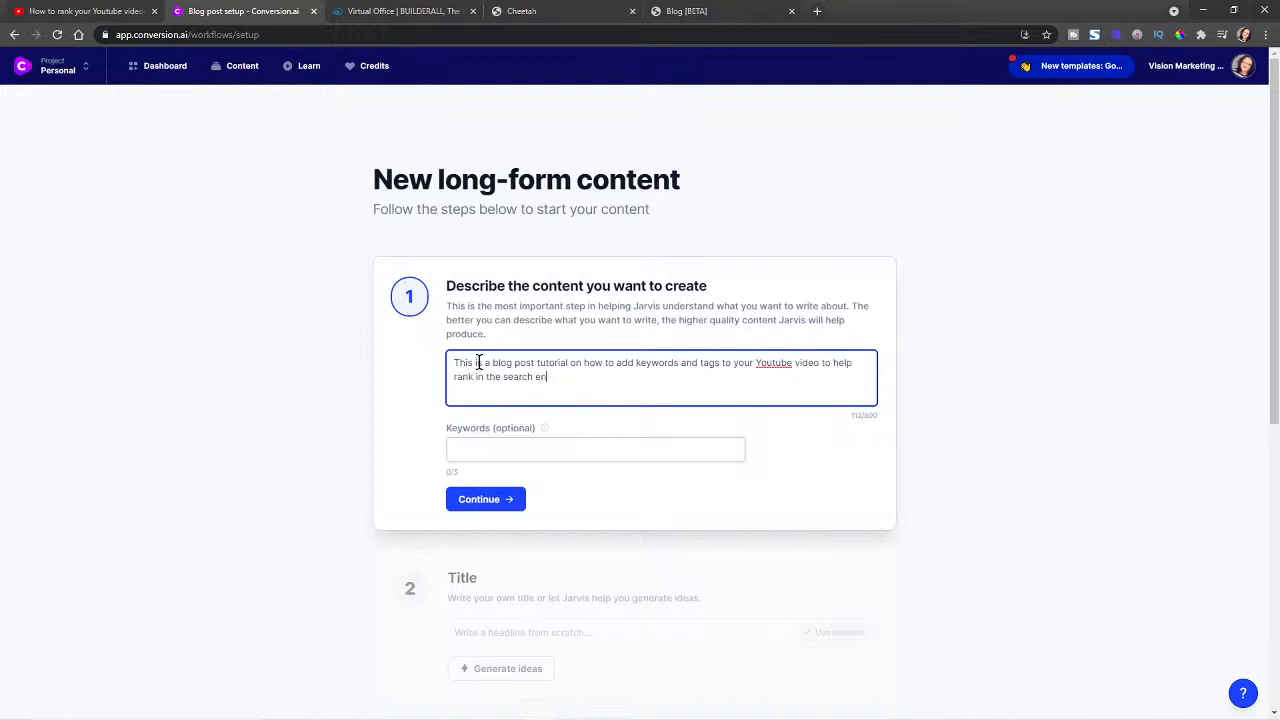
text(ginine)
Step: Add the keyword "rank youtube videos" to the content description and continue to the Title step
click(500, 450)
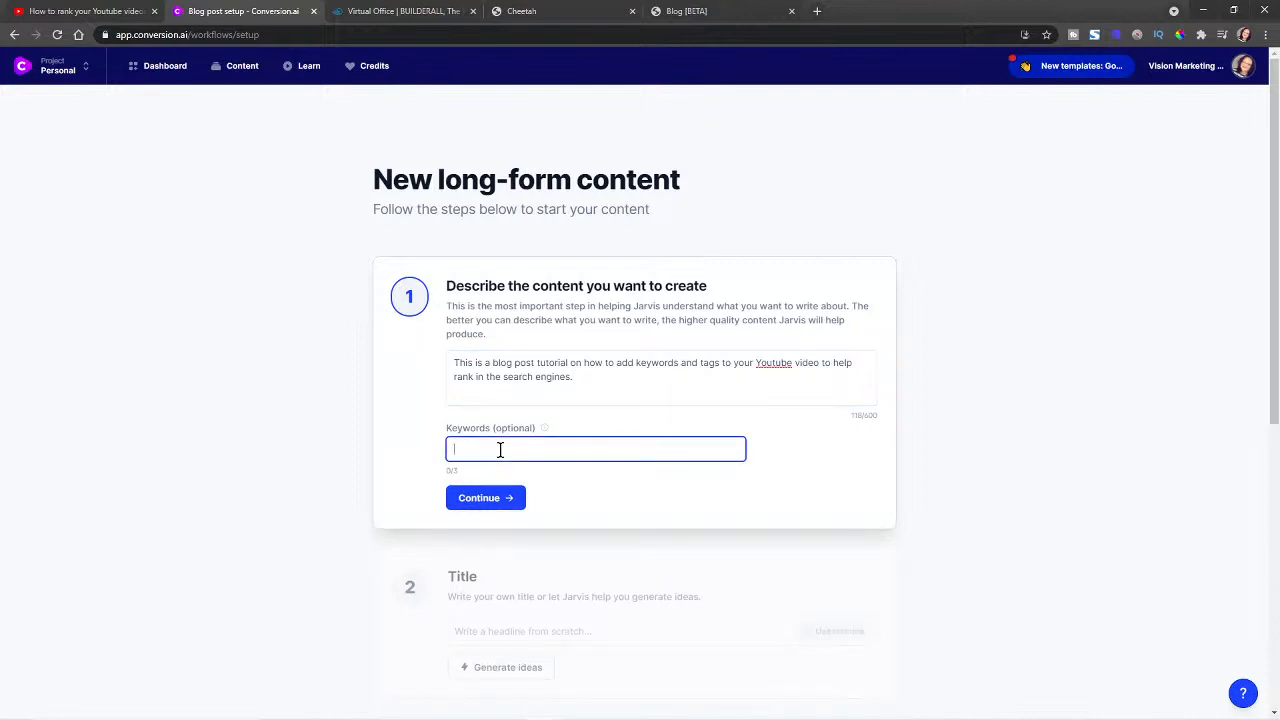
text(Youtube)
key(BackSpace)
key(BackSpace)
key(BackSpace)
key(BackSpace)
key(BackSpace)
key(BackSpace)
text(rank youtube videos)
key(Return)
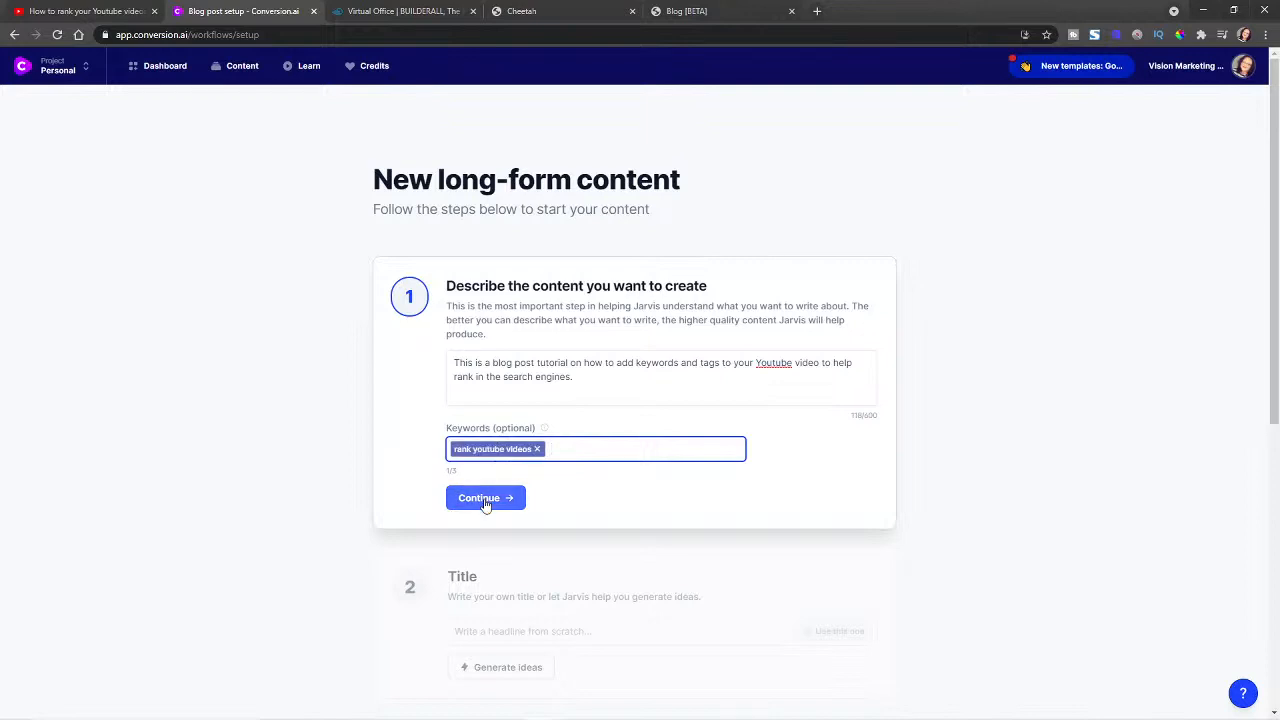
click(485, 497)
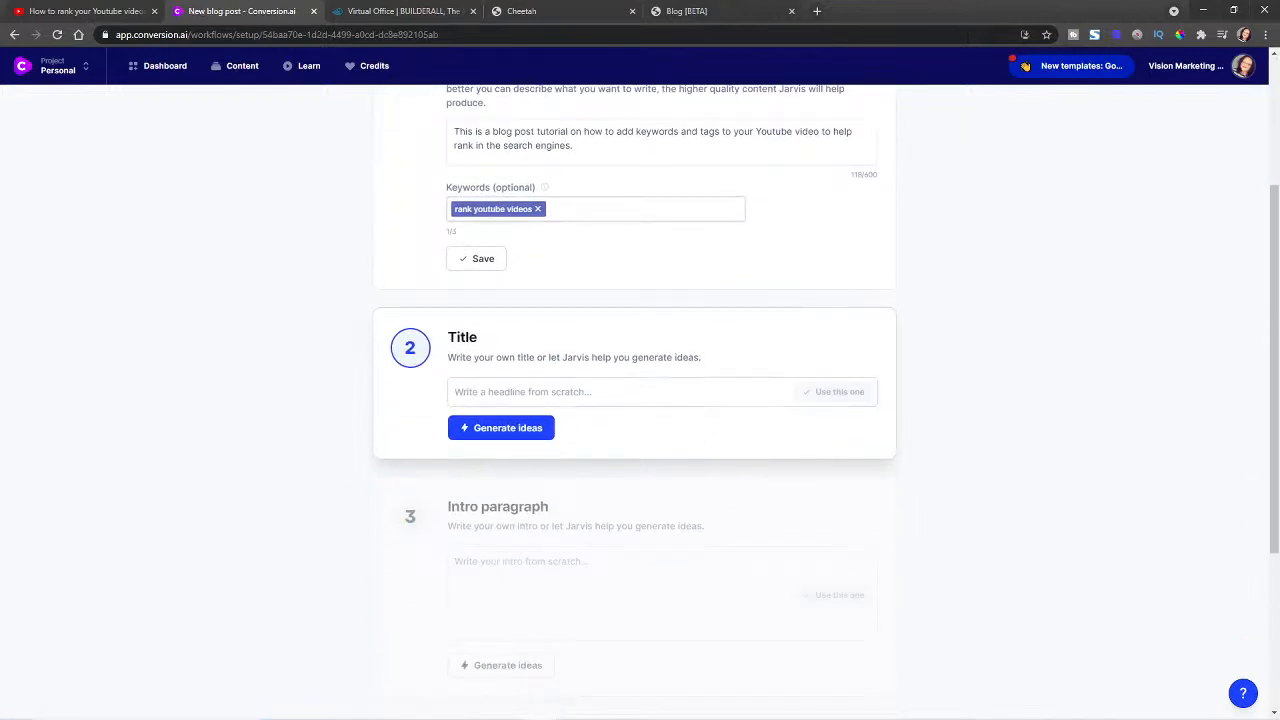
Step: Enter "How to use Youtube tags on your video description" as the headline and remove its surrounding quotation marks
click(456, 390)
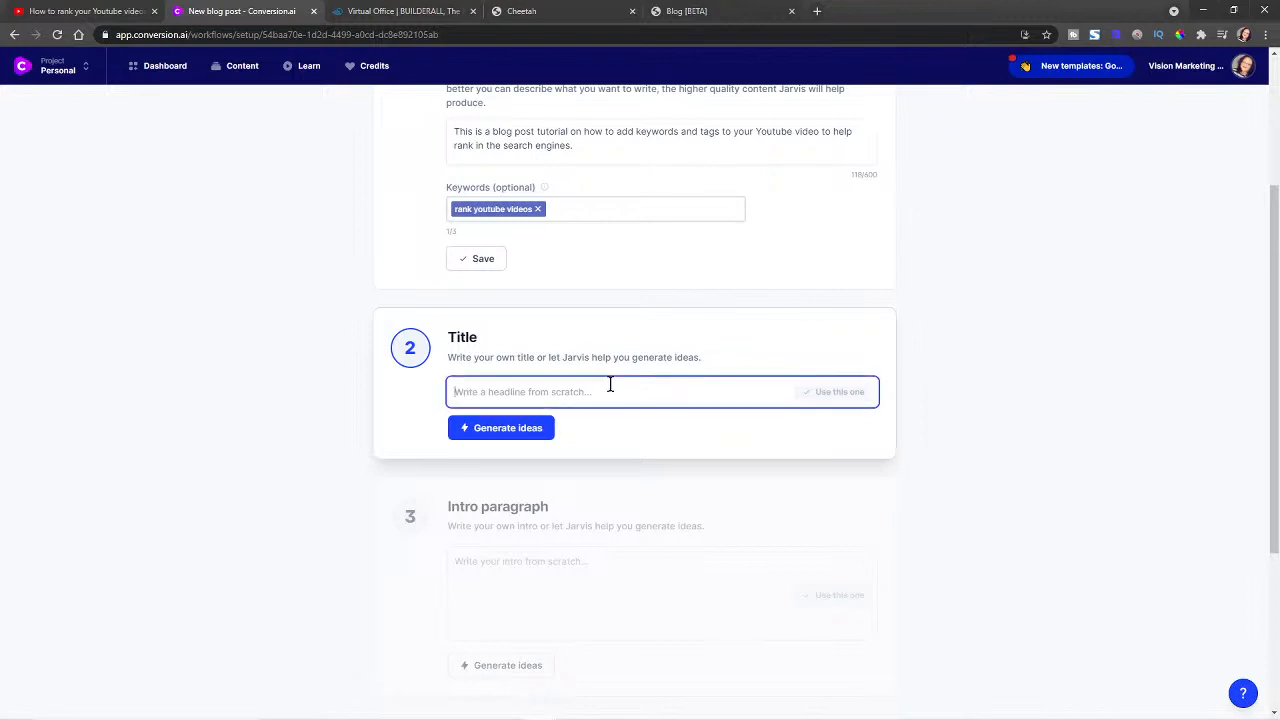
click(486, 433)
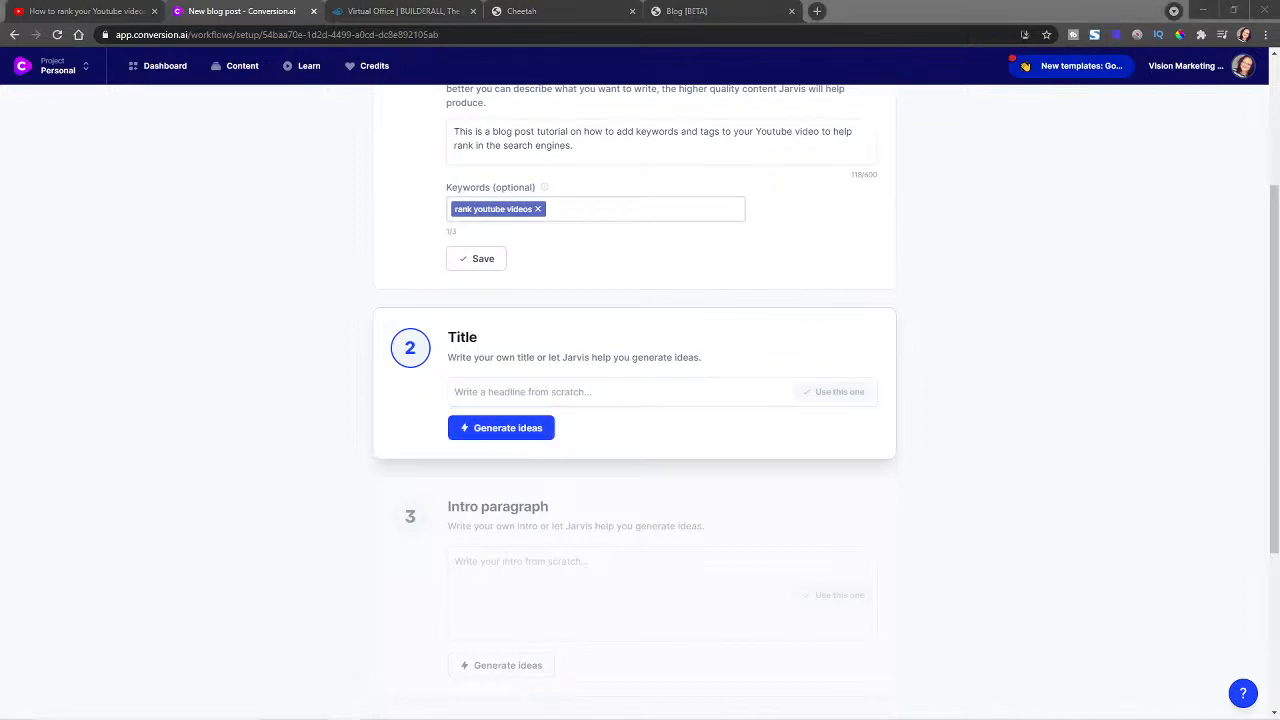
click(470, 390)
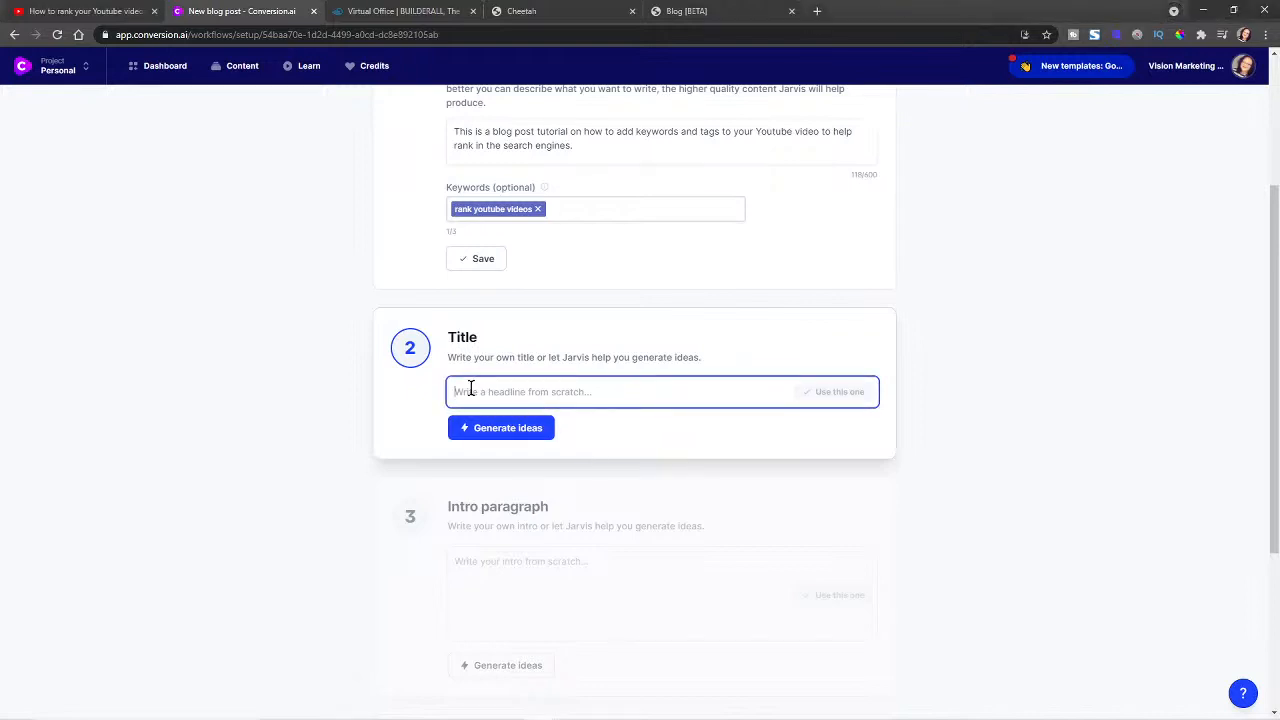
text("How to use Youtube tags on your video description")
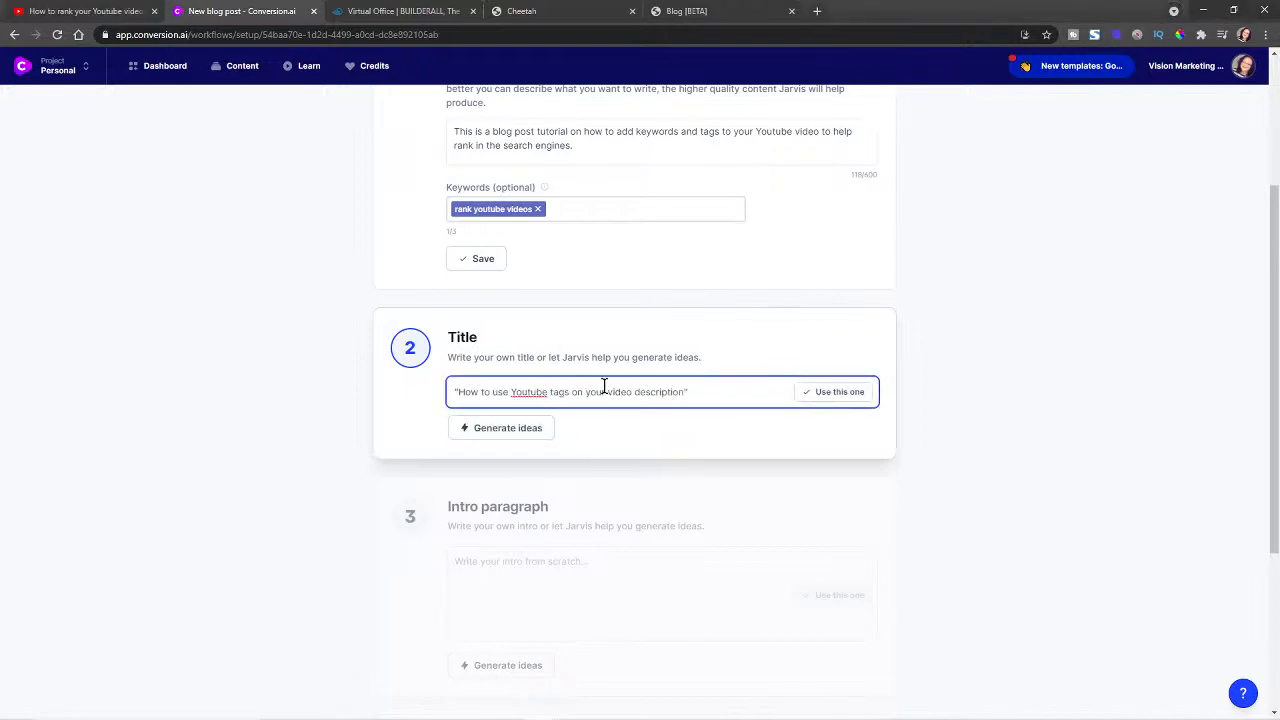
click(456, 393)
key(BackSpace)
key(BackSpace)
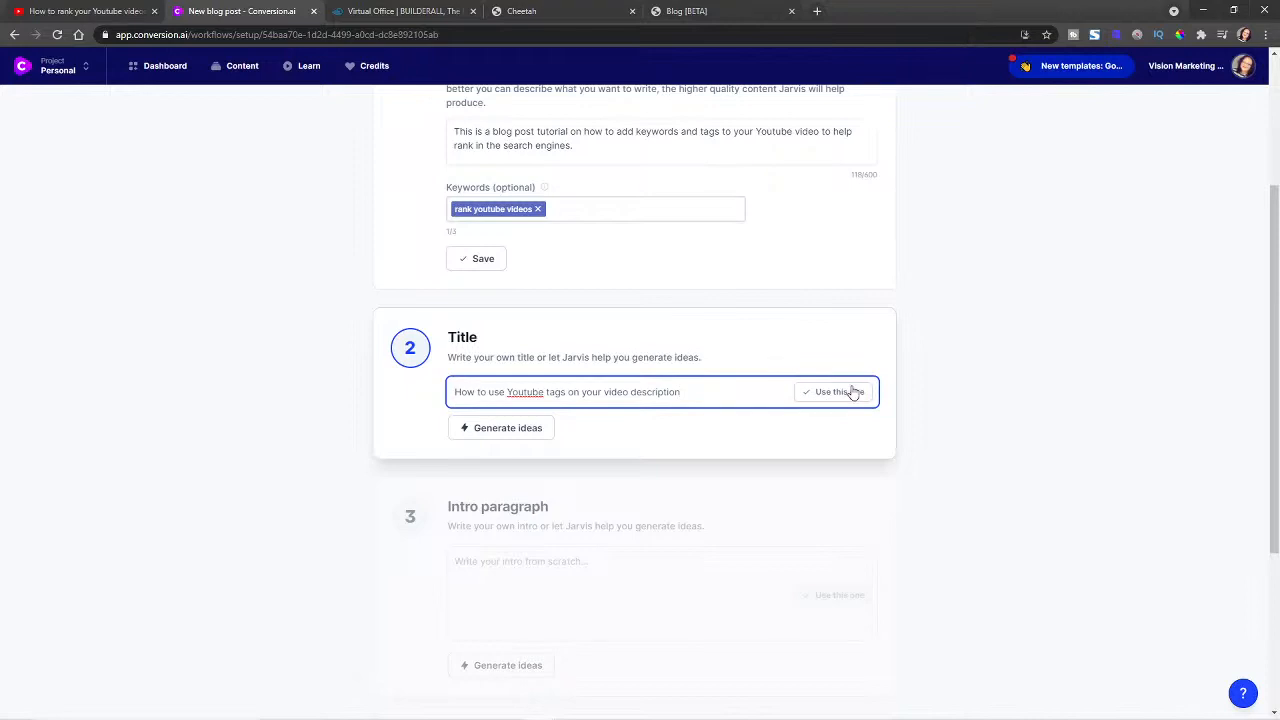
Step: Generate title ideas for comparison, and use the self-written headline about Youtube tags as the title
click(522, 430)
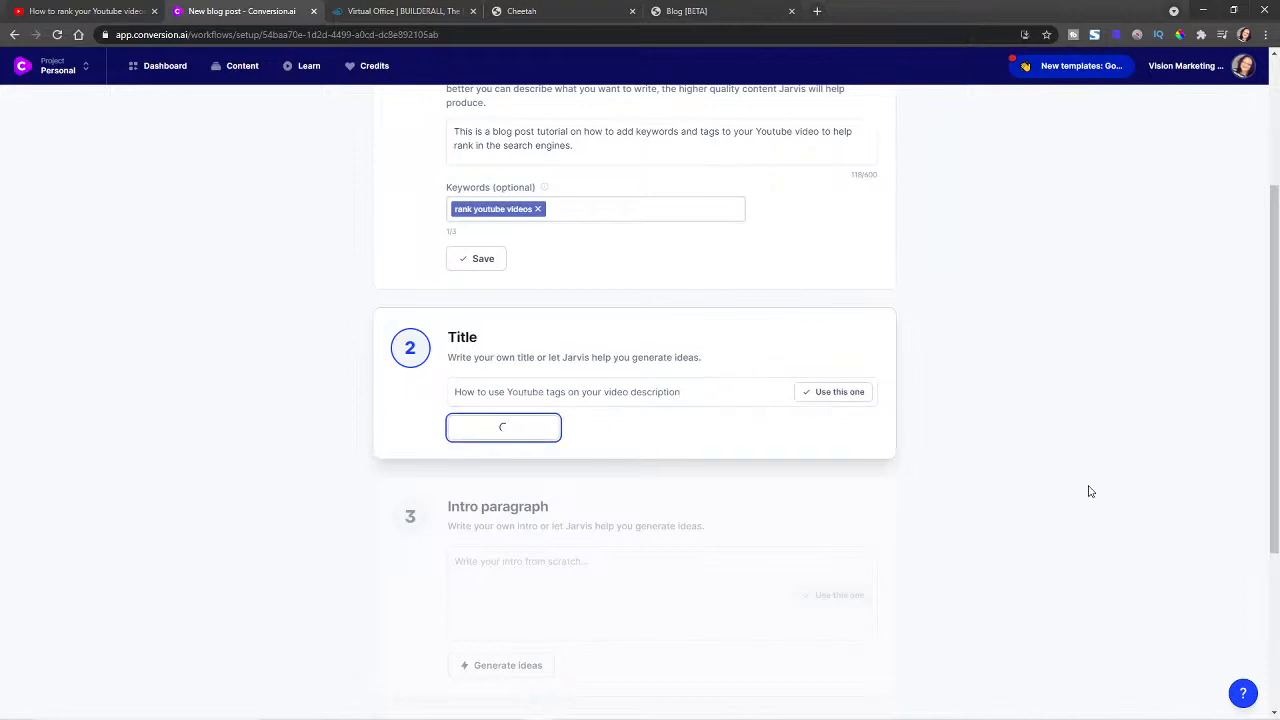
scroll(705, 488, down, 1)
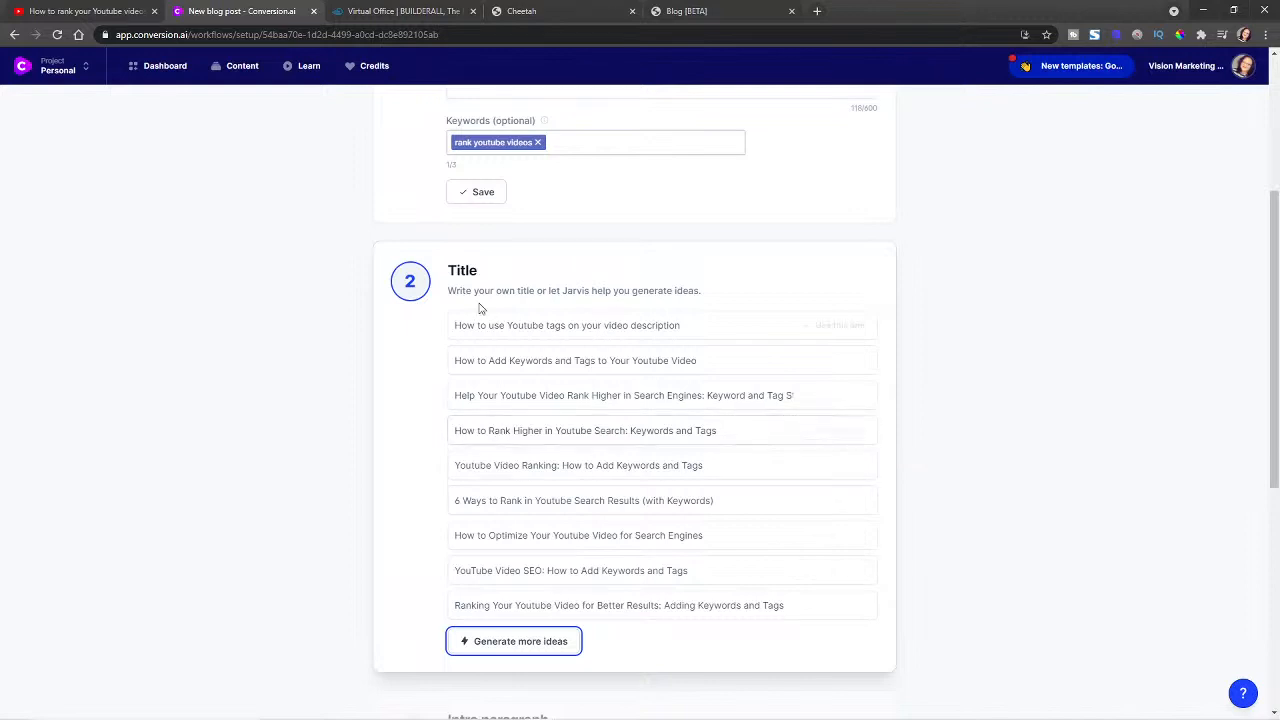
click(835, 328)
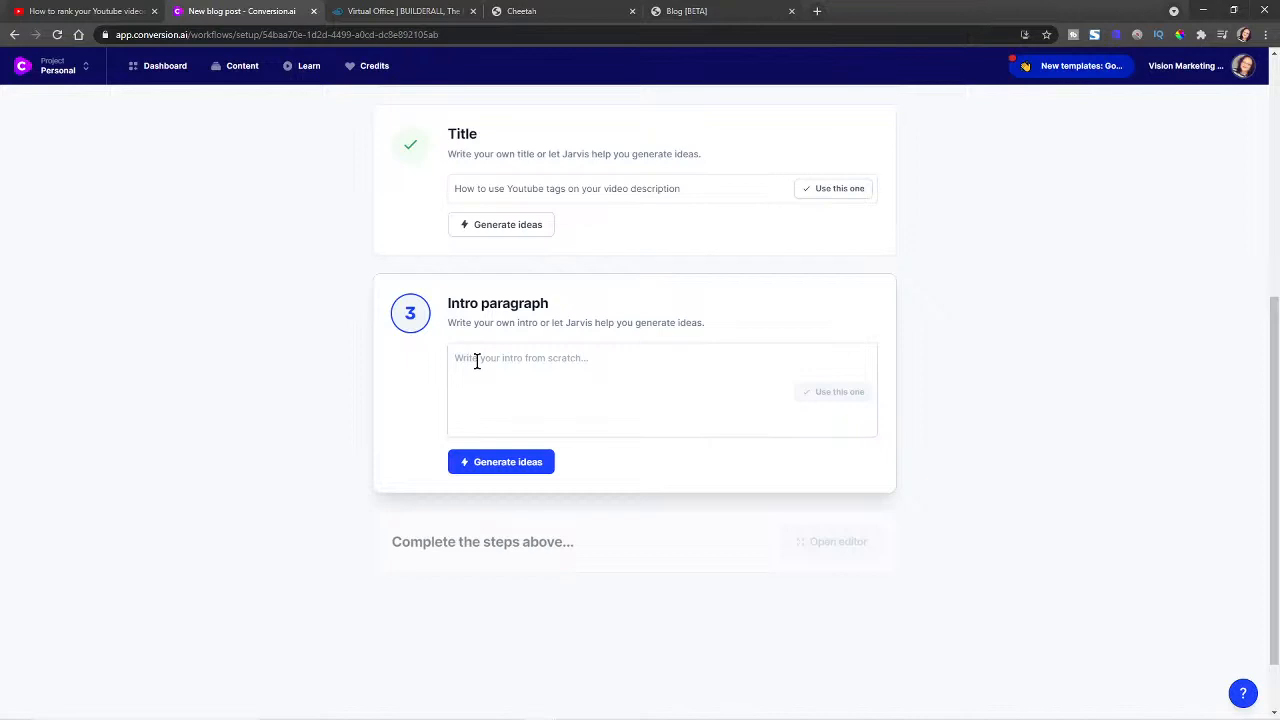
Step: Generate intro paragraph ideas and use the one beginning "YouTube videos are the most popular type of content on the internet."
click(527, 468)
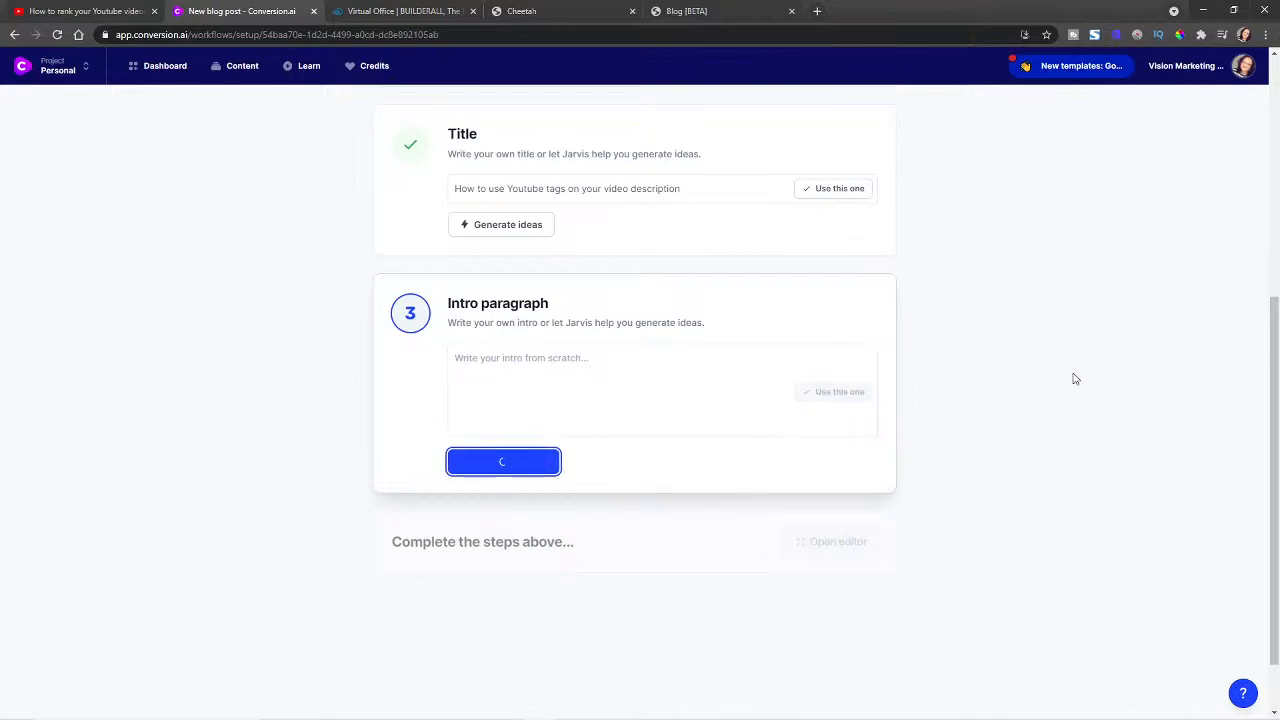
scroll(1000, 350, up, 3)
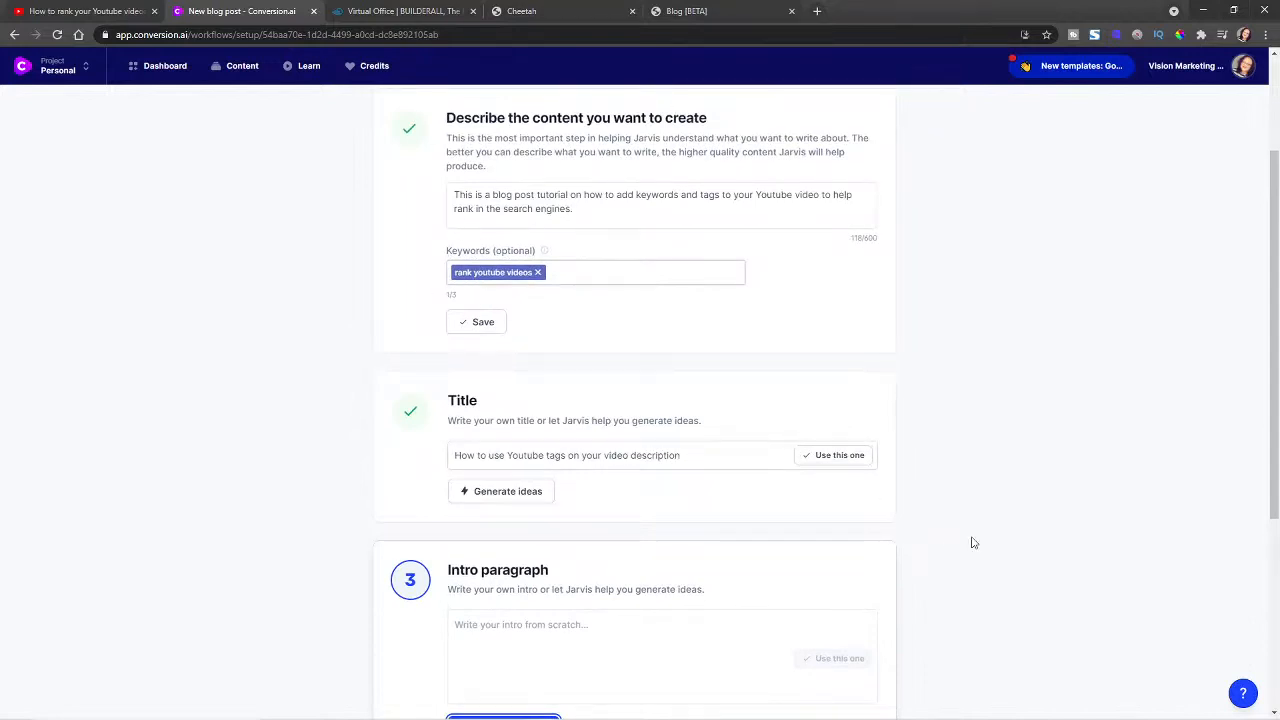
scroll(971, 540, down, 4)
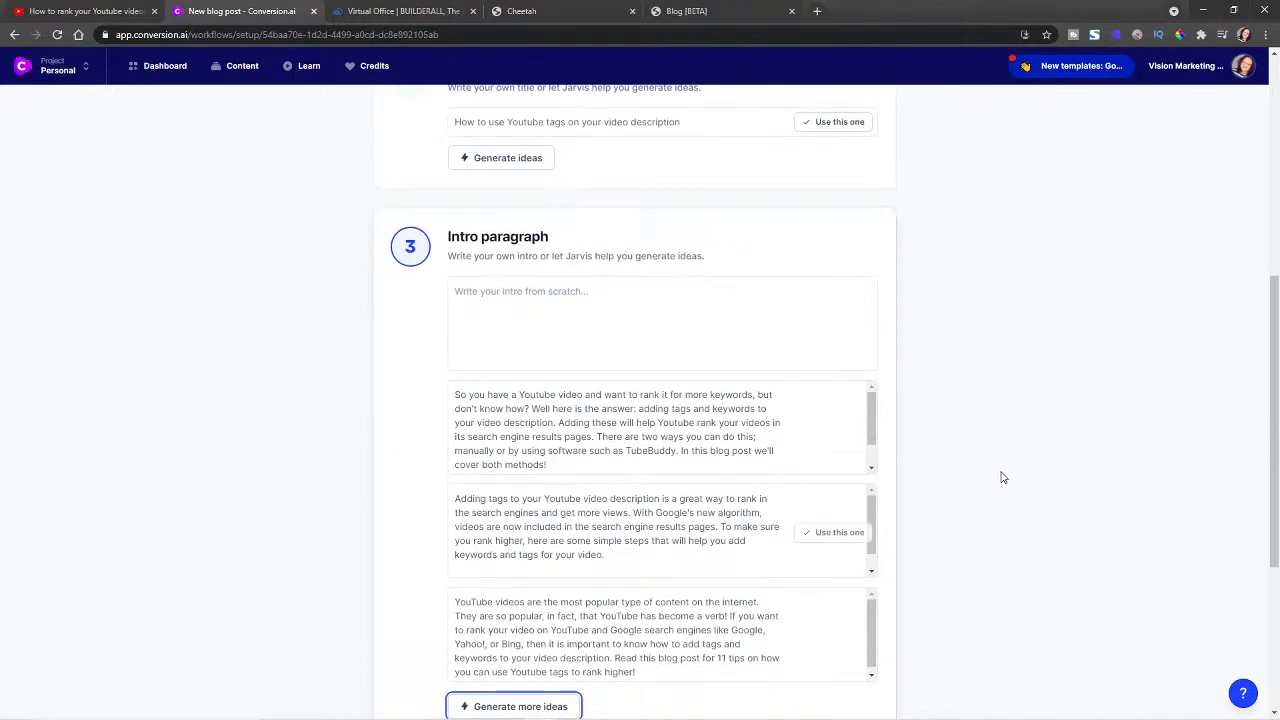
scroll(1010, 470, down, 2)
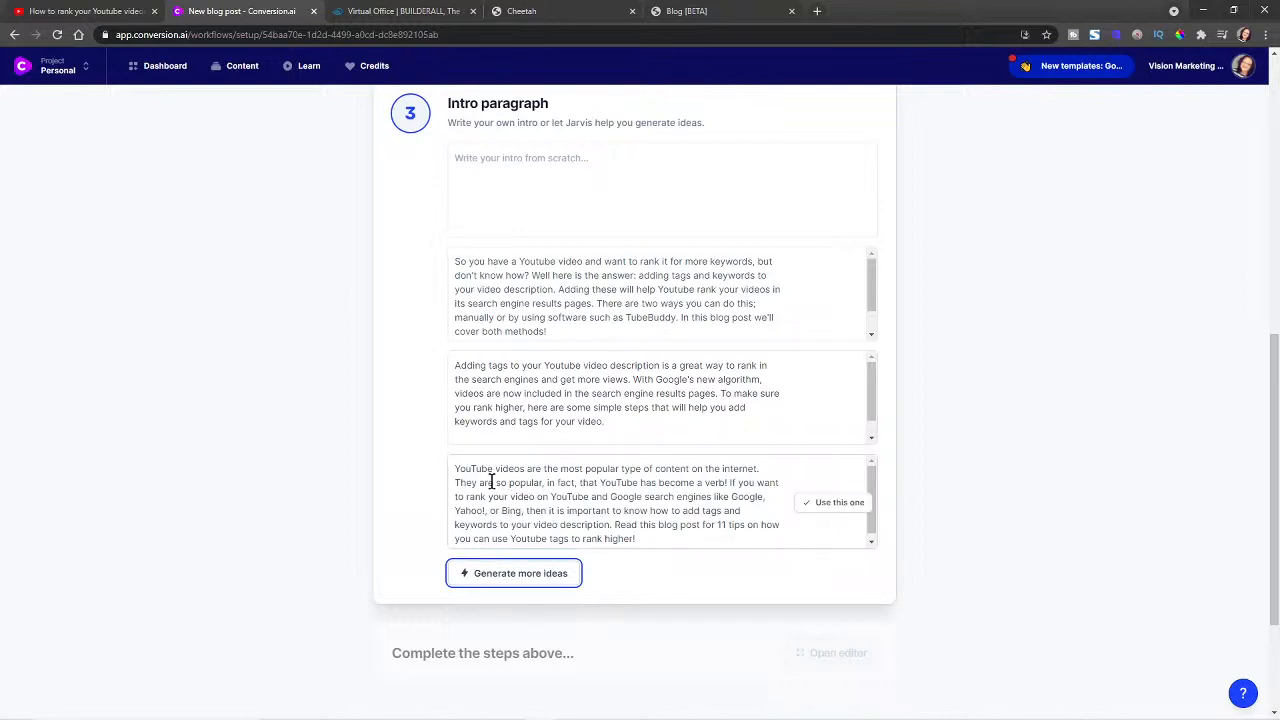
click(833, 503)
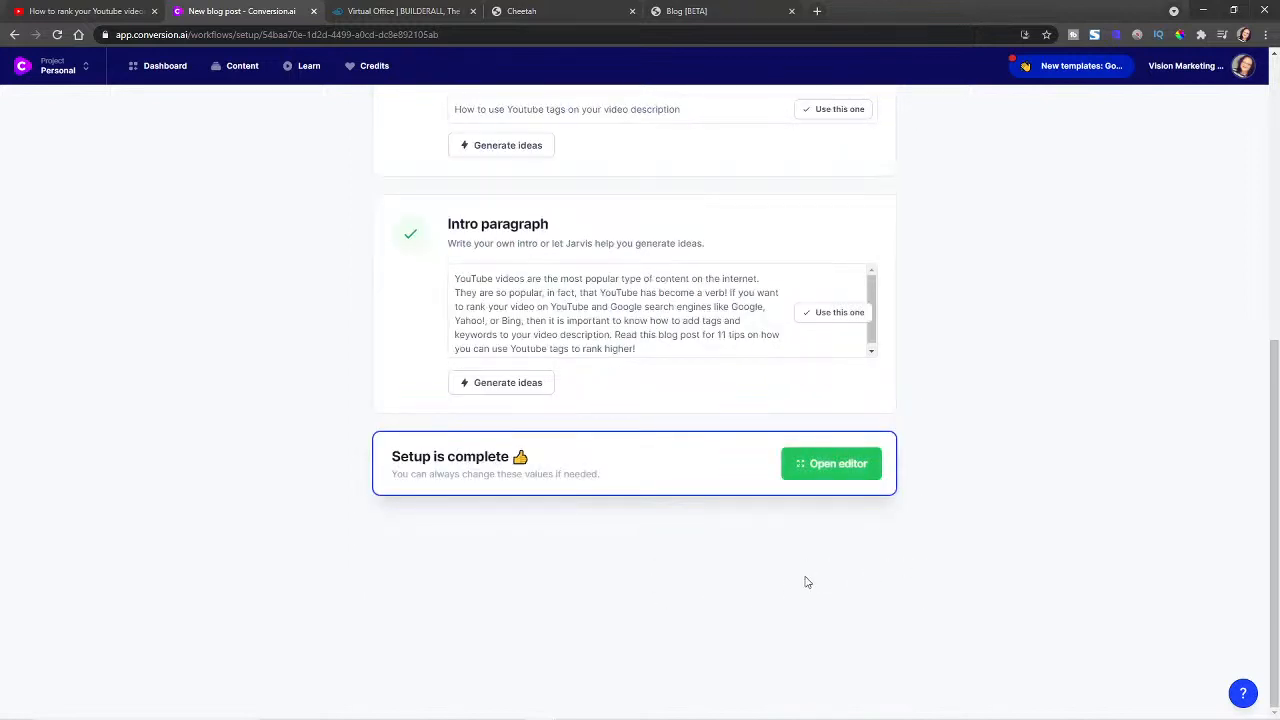
Step: Open the finished setup in the document editor and set the number of tips in the intro paragraph to 6
click(831, 474)
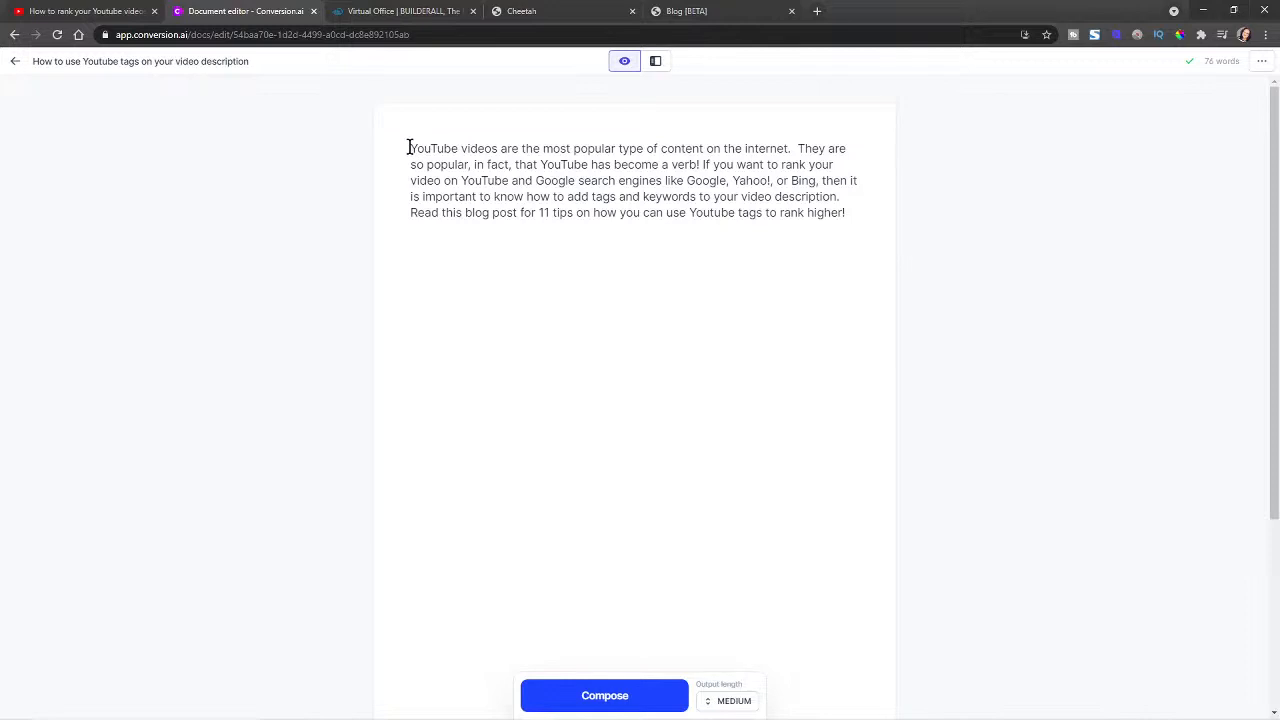
click(853, 216)
click(546, 215)
key(BackSpace)
key(BackSpace)
text(6)
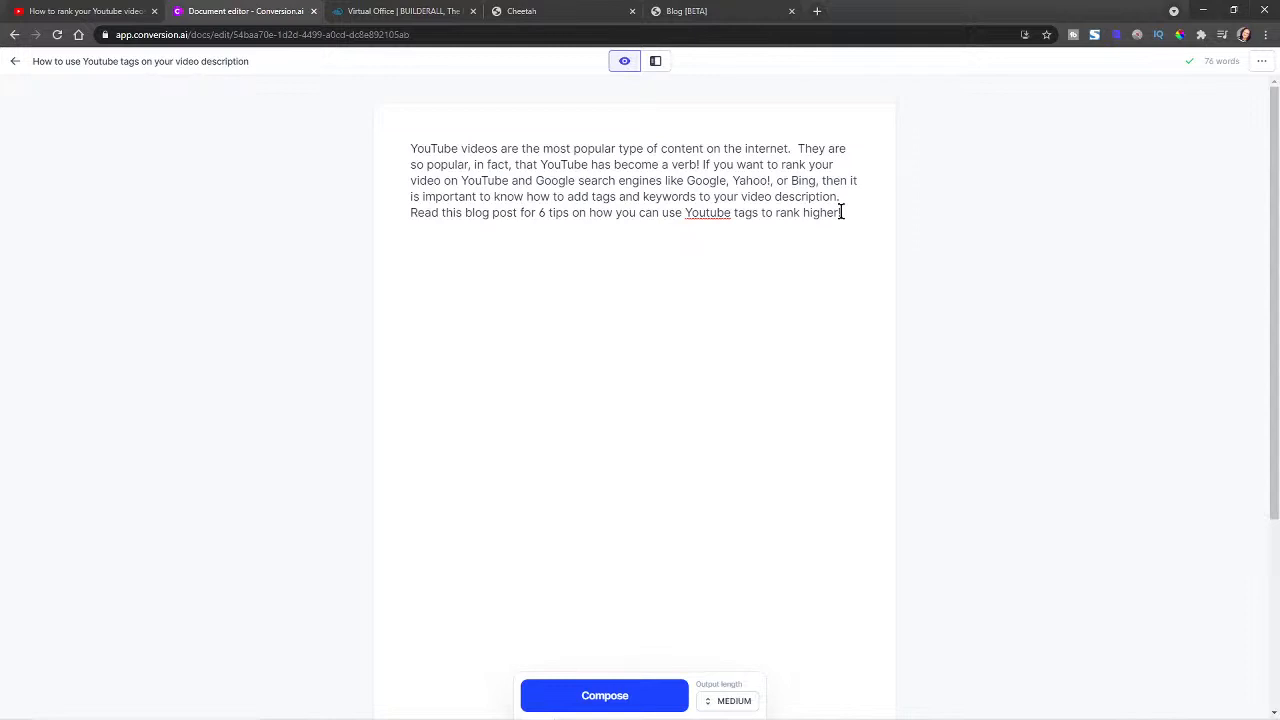
Step: Add the first outline point from Notepad below the intro as "##1. What are Youtube tags and why should you use them on your video description"
text(##)
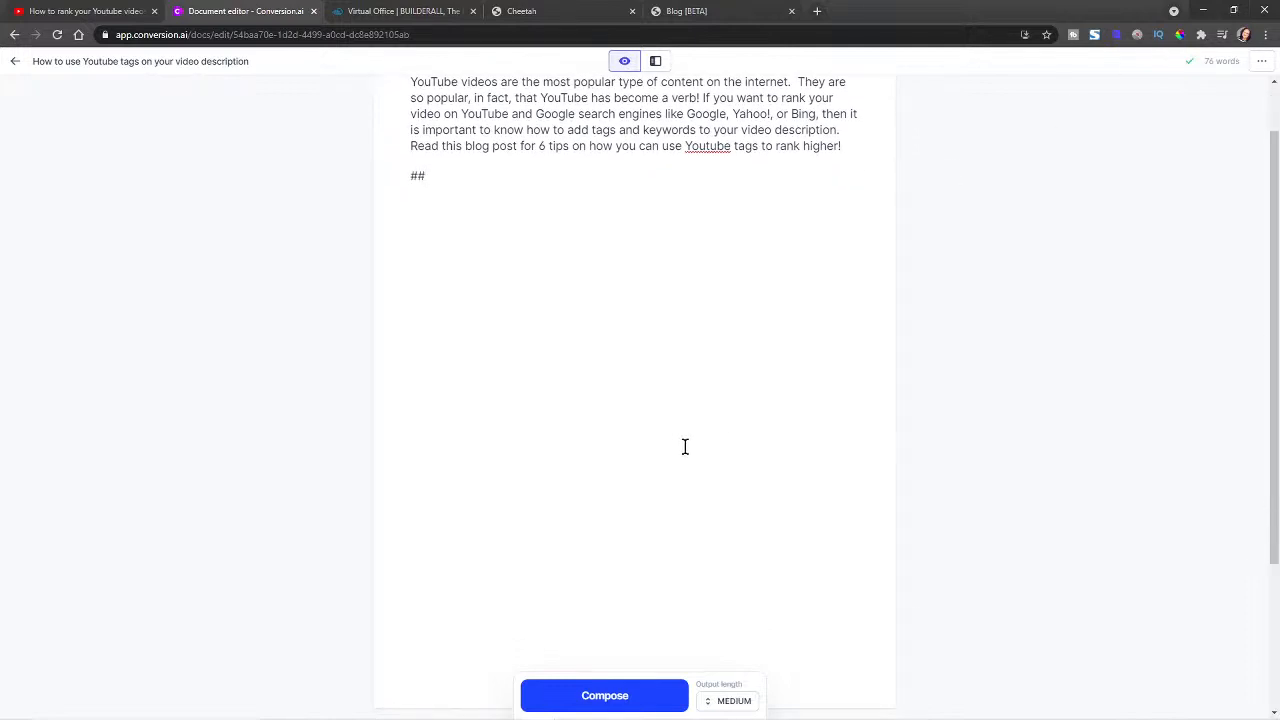
drag(1279, 190, 203, 142)
drag(32, 203, 112, 222)
key(ctrl+c)
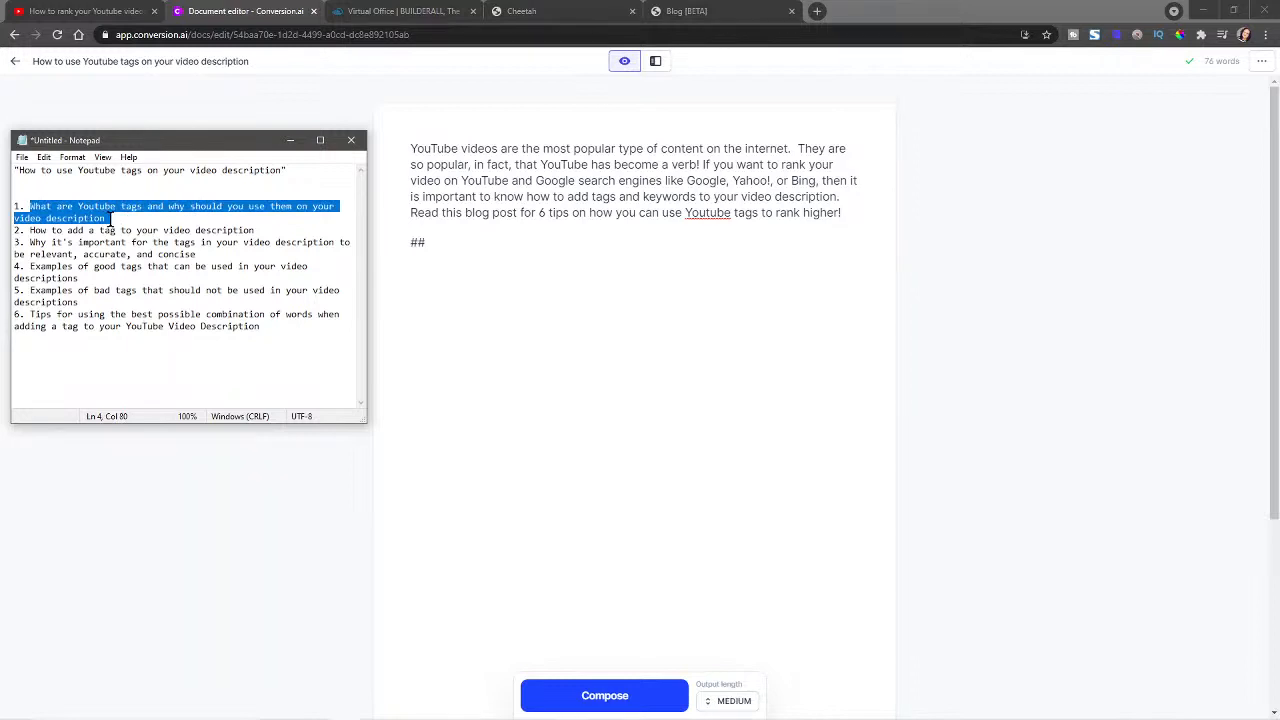
click(449, 243)
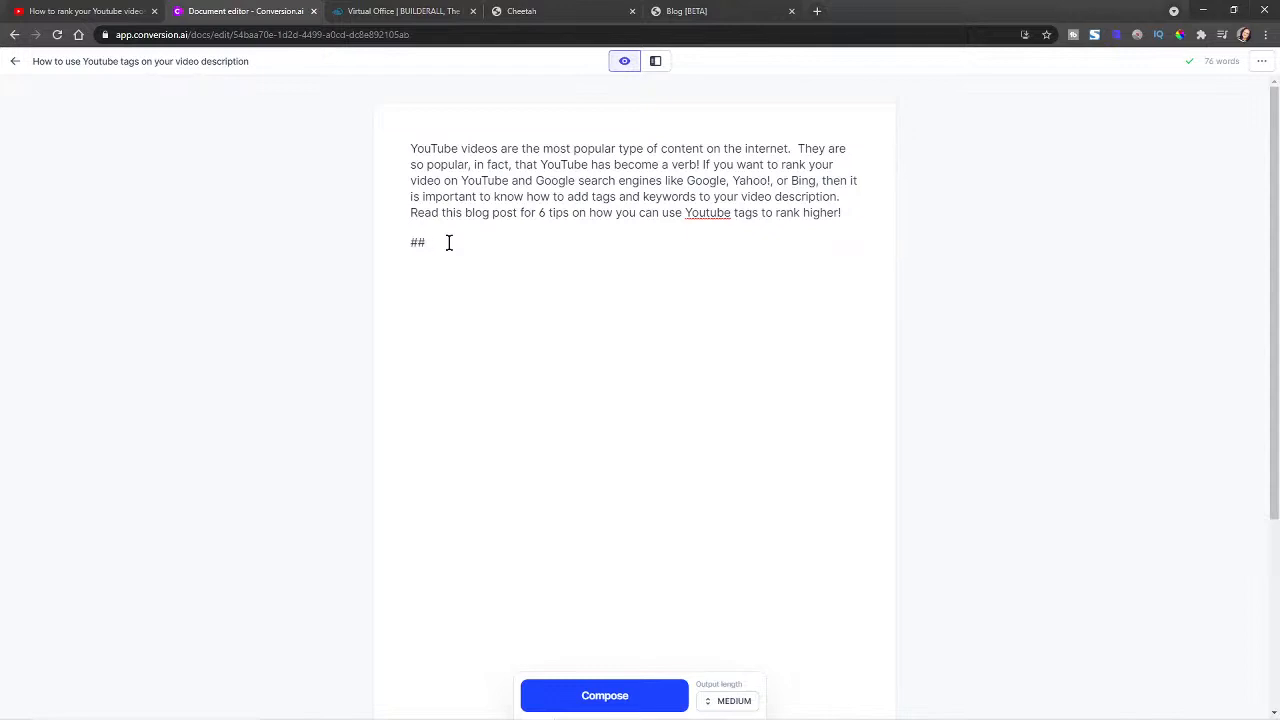
key(ctrl+v)
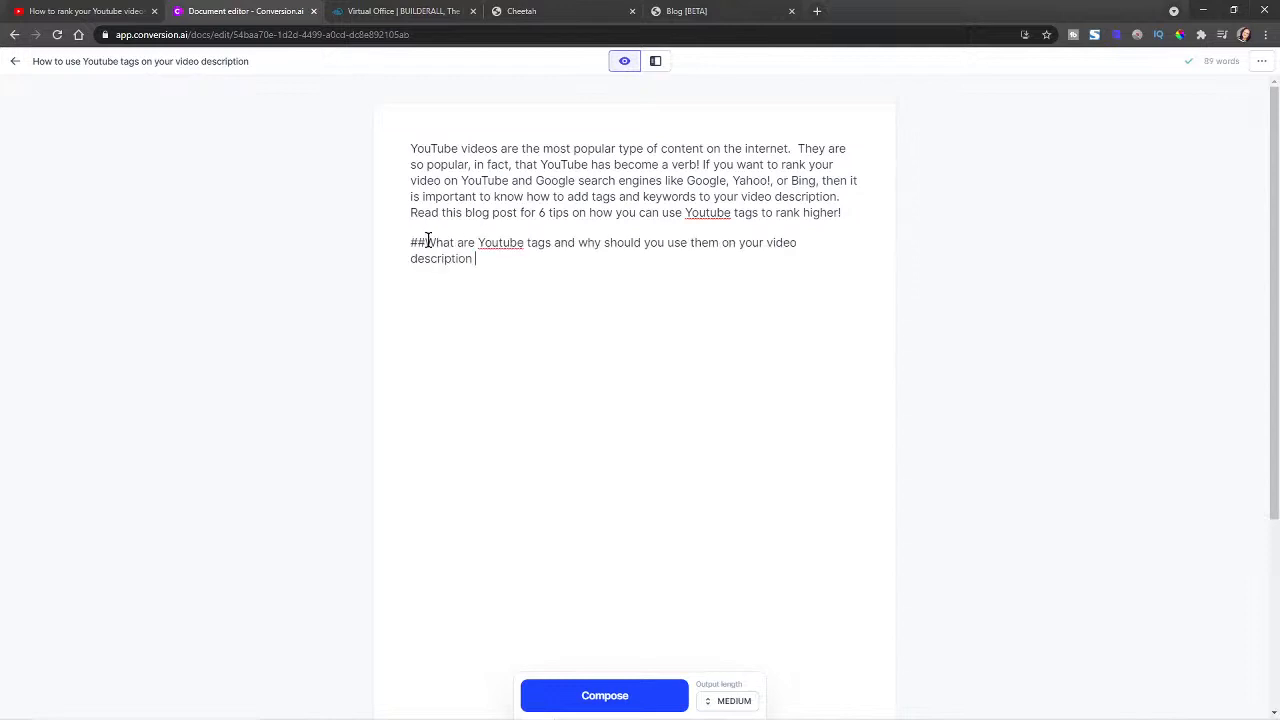
click(421, 242)
text(1.)
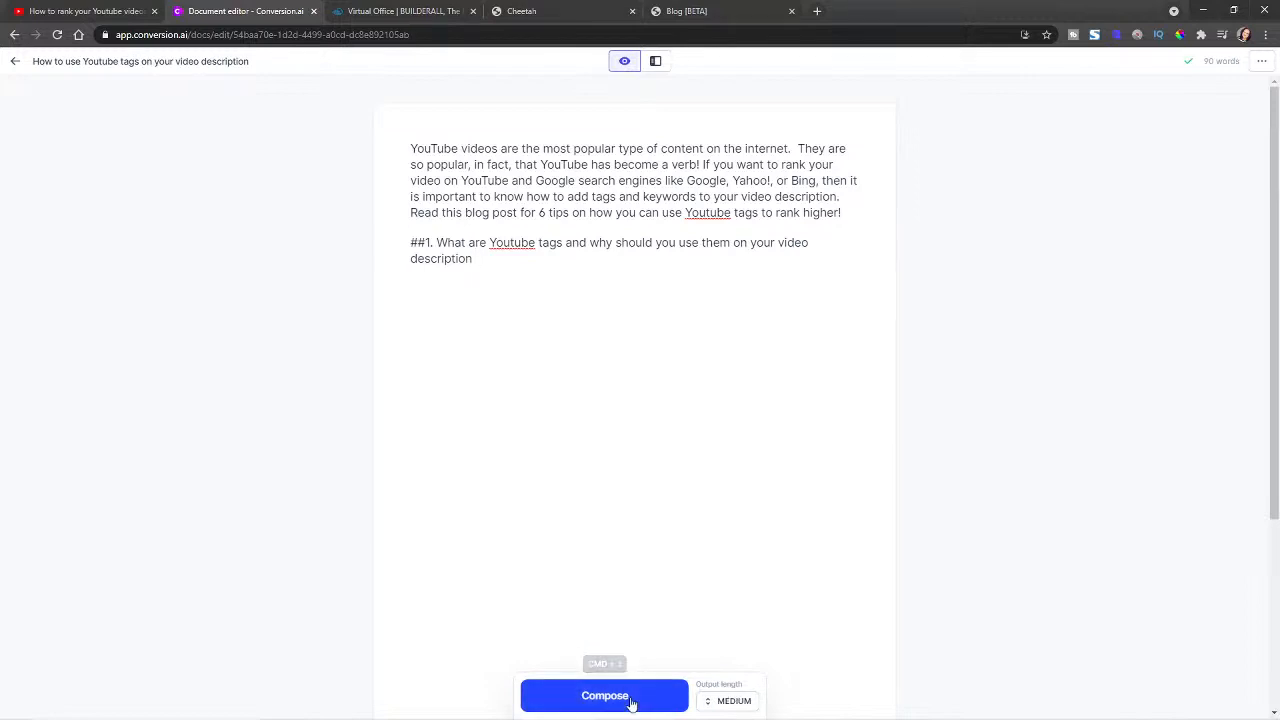
Step: Set the output length to Long and compose the text for section 1
click(728, 701)
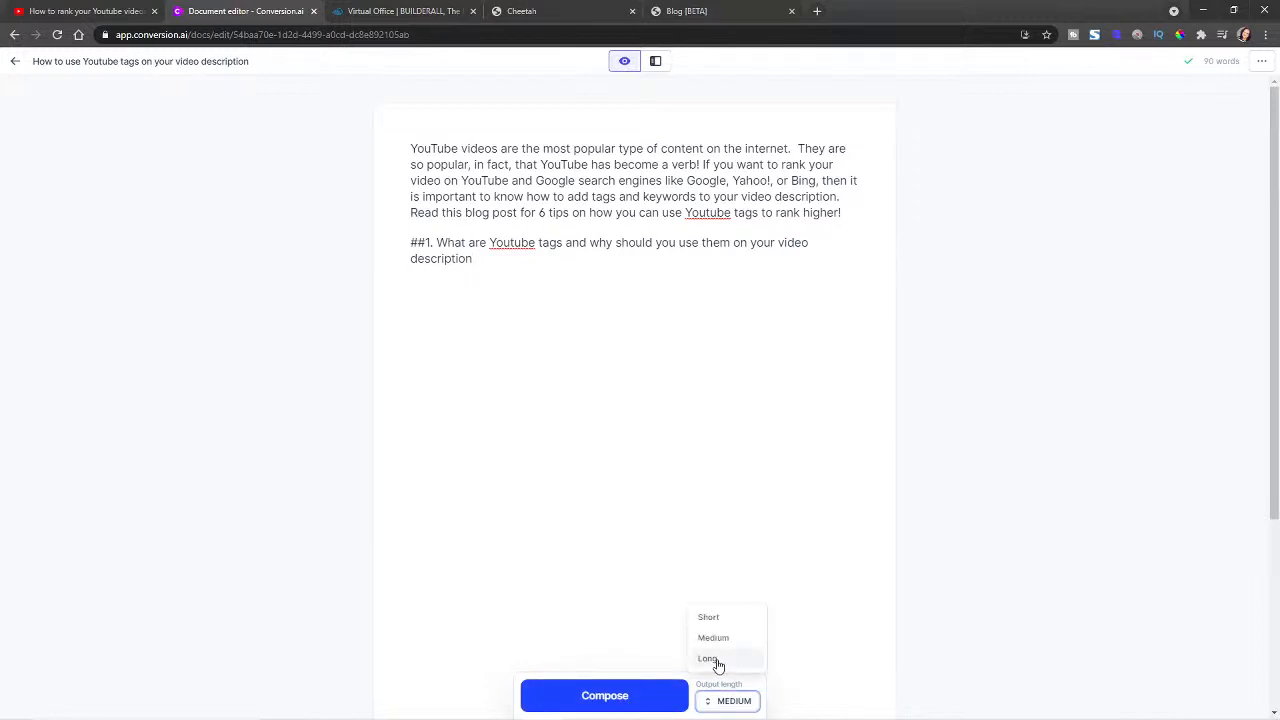
click(718, 658)
scroll(967, 588, down, 3)
scroll(1012, 624, up, 3)
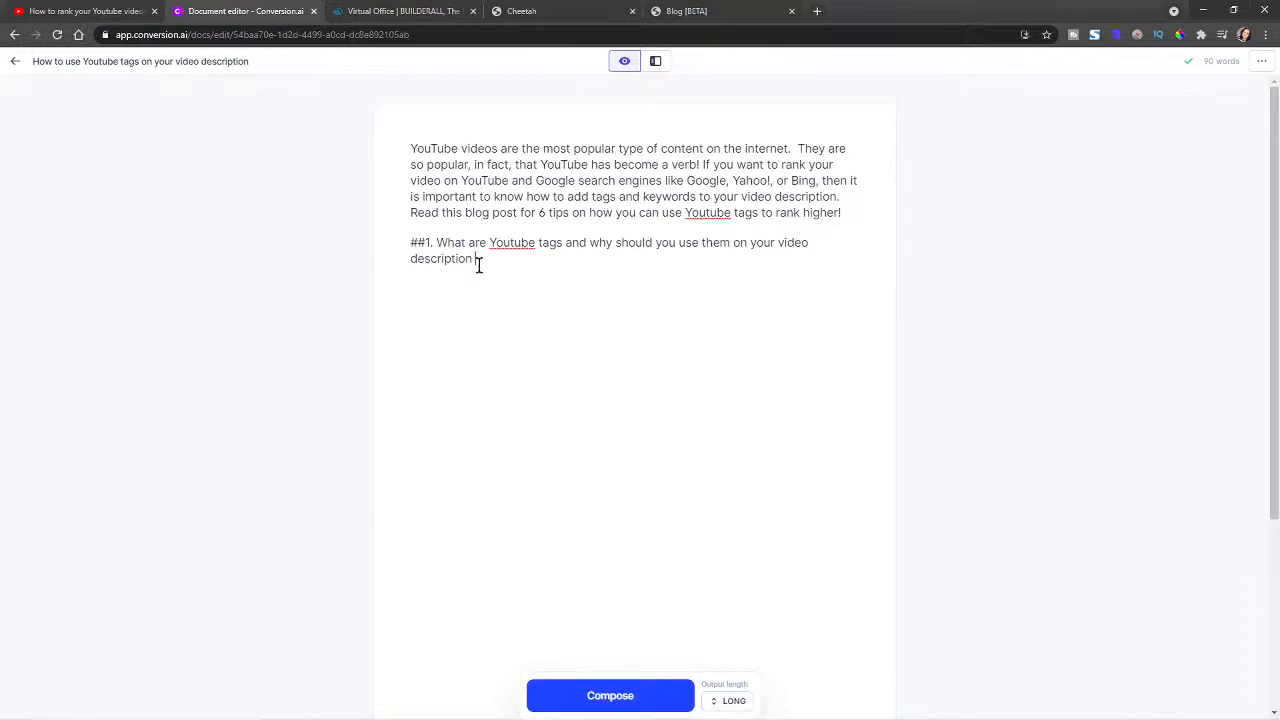
click(630, 697)
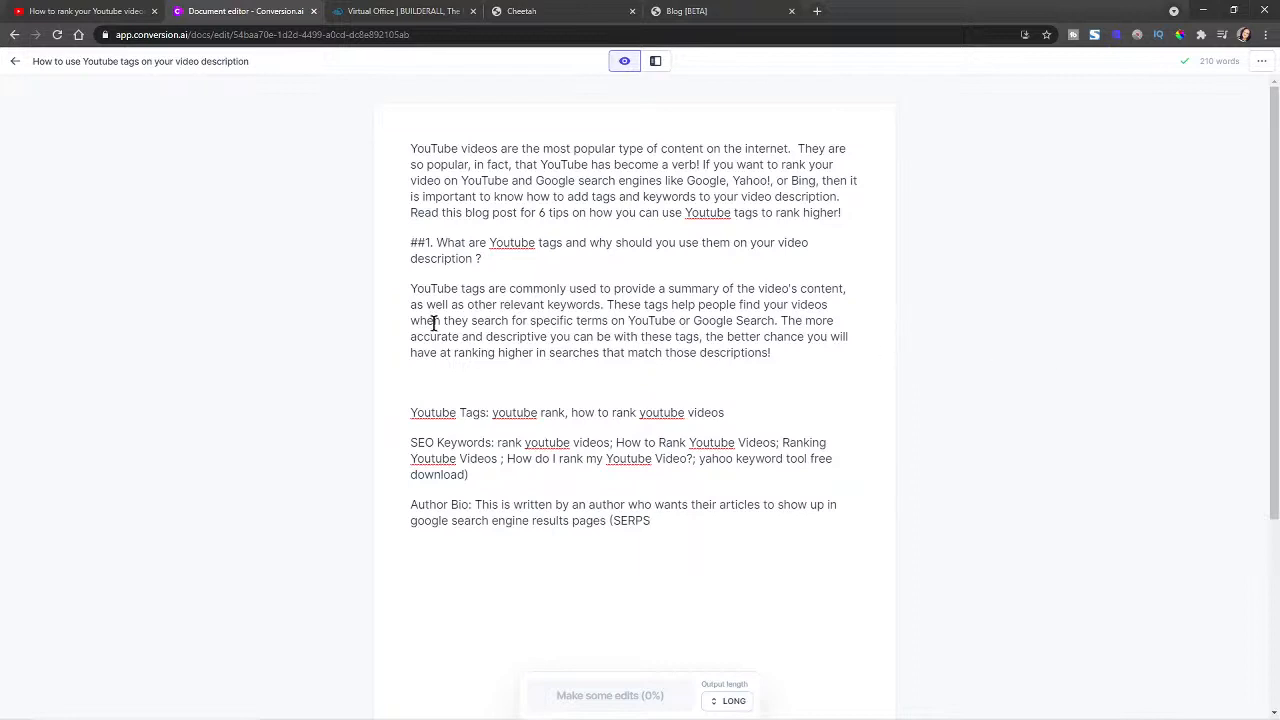
Step: Delete the generated Youtube tags, SEO keywords and author bio lines below section 1's paragraph
scroll(432, 318, down, 1)
scroll(443, 245, up, 1)
drag(410, 412, 778, 549)
key(BackSpace)
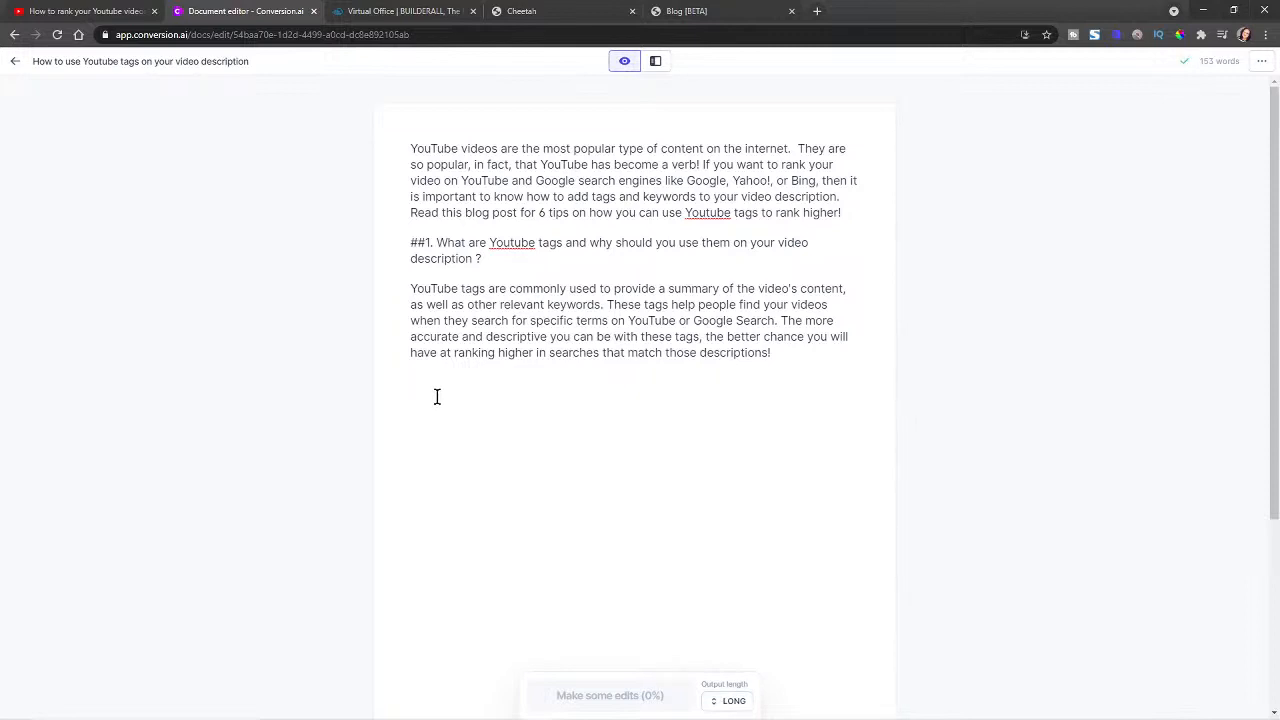
Step: Add the second outline point from Notepad as the heading "##2. How to add a tag to your video description"
text(##2.)
mouse_move(545, 718)
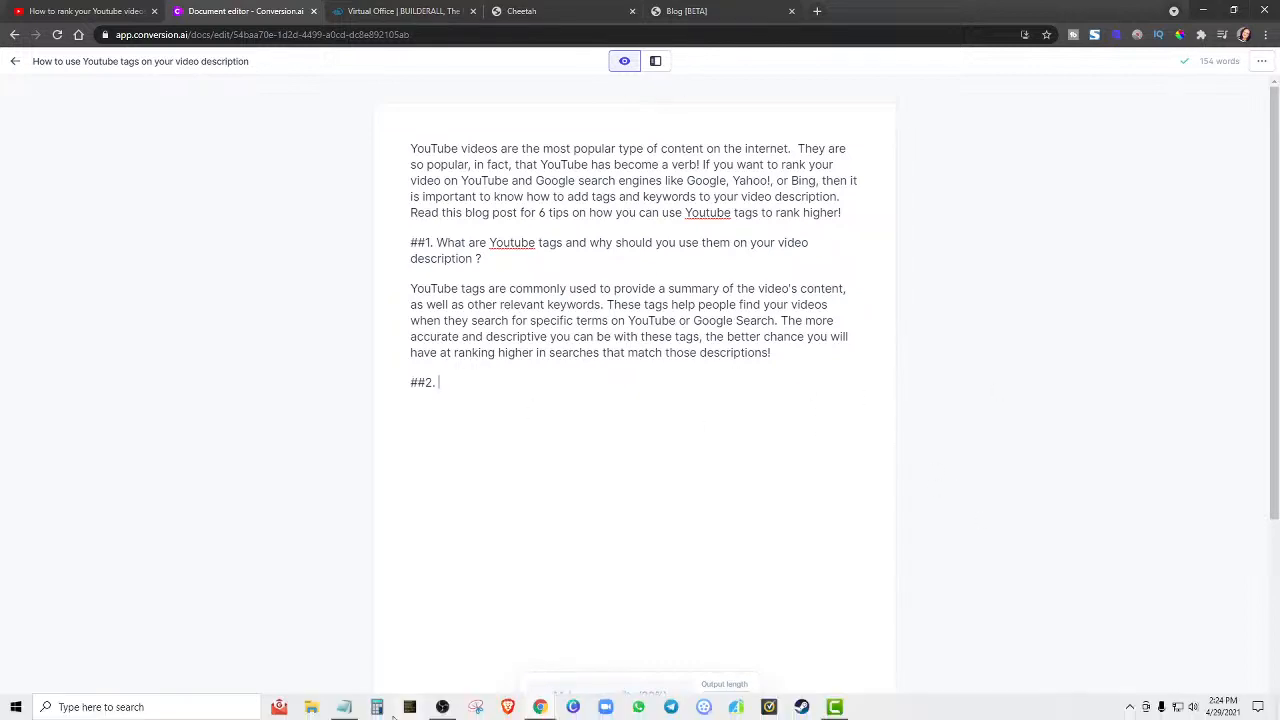
click(344, 709)
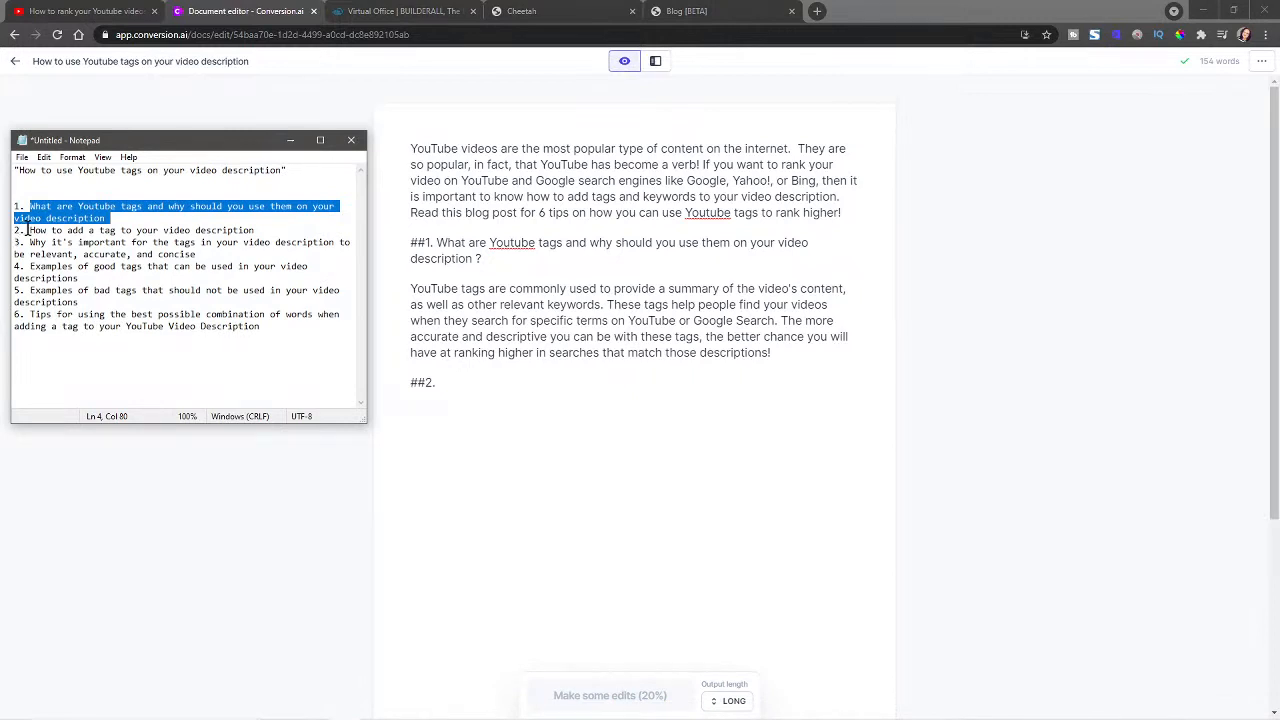
drag(29, 230, 259, 231)
right_click(233, 225)
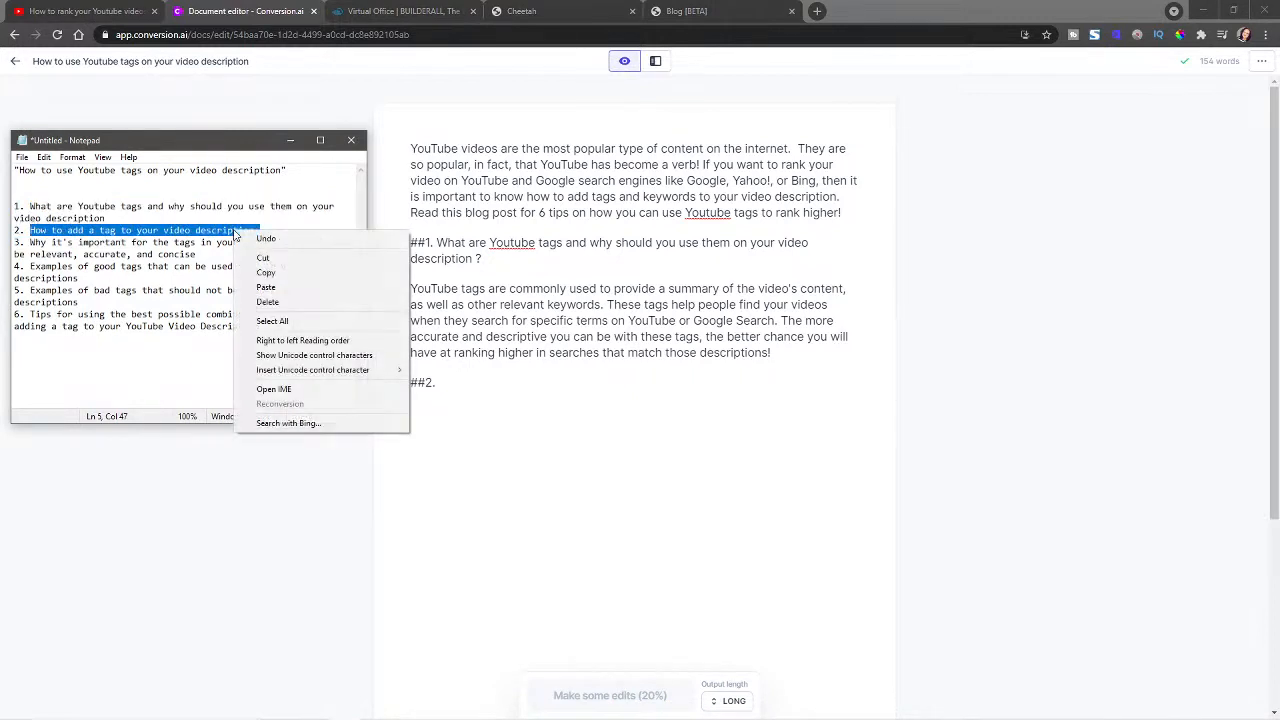
click(262, 271)
click(448, 379)
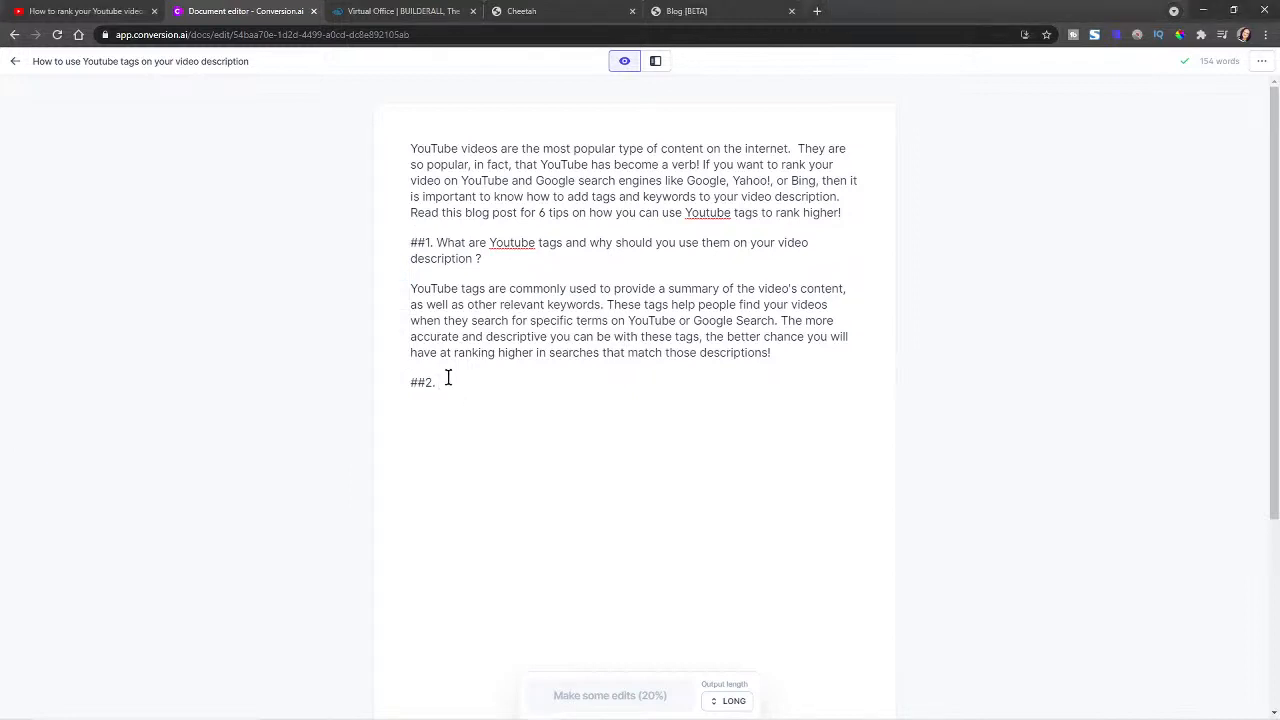
key(ctrl+v)
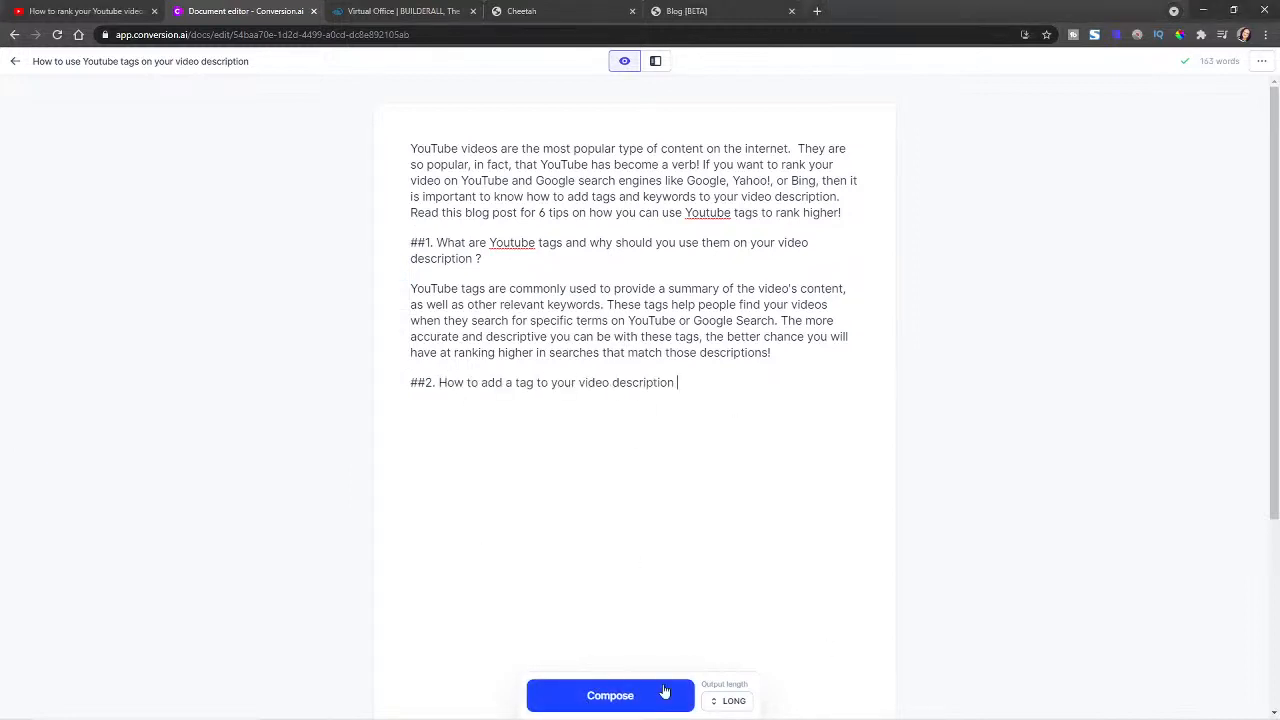
Step: Compose the text for section 2 and delete the generated blog post title, description and SEO keywords lines
click(612, 698)
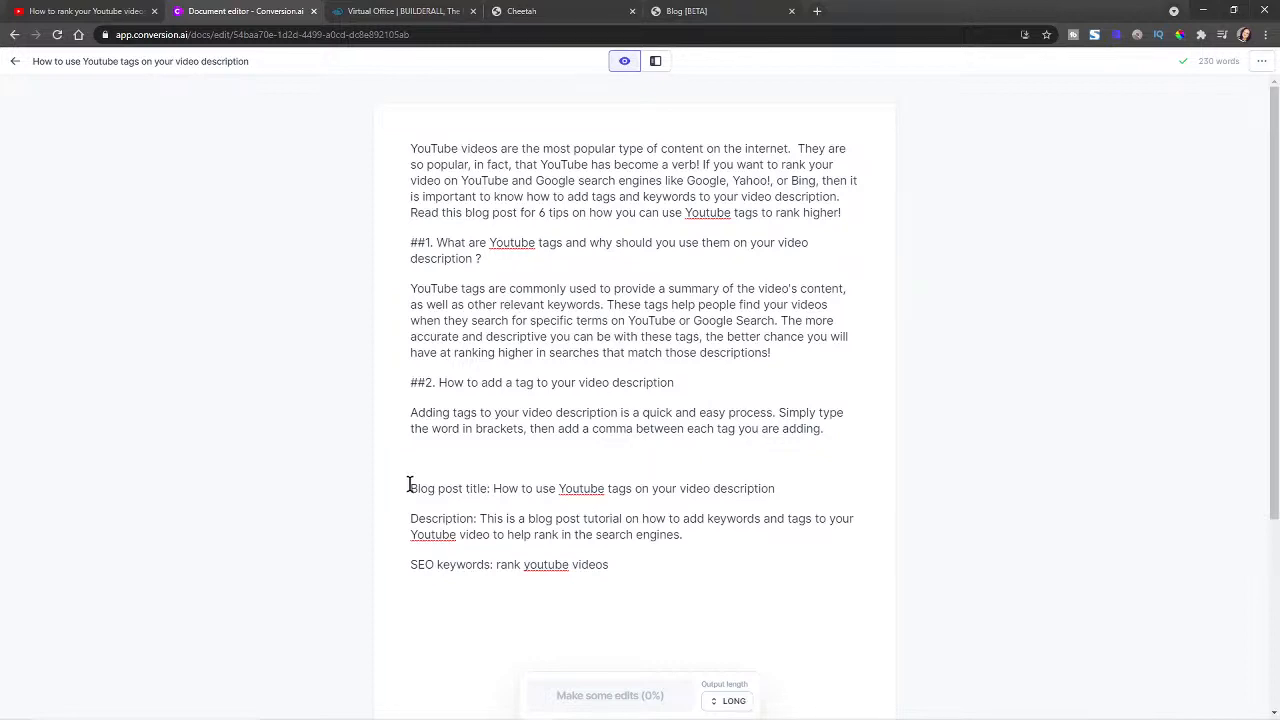
drag(408, 485, 640, 557)
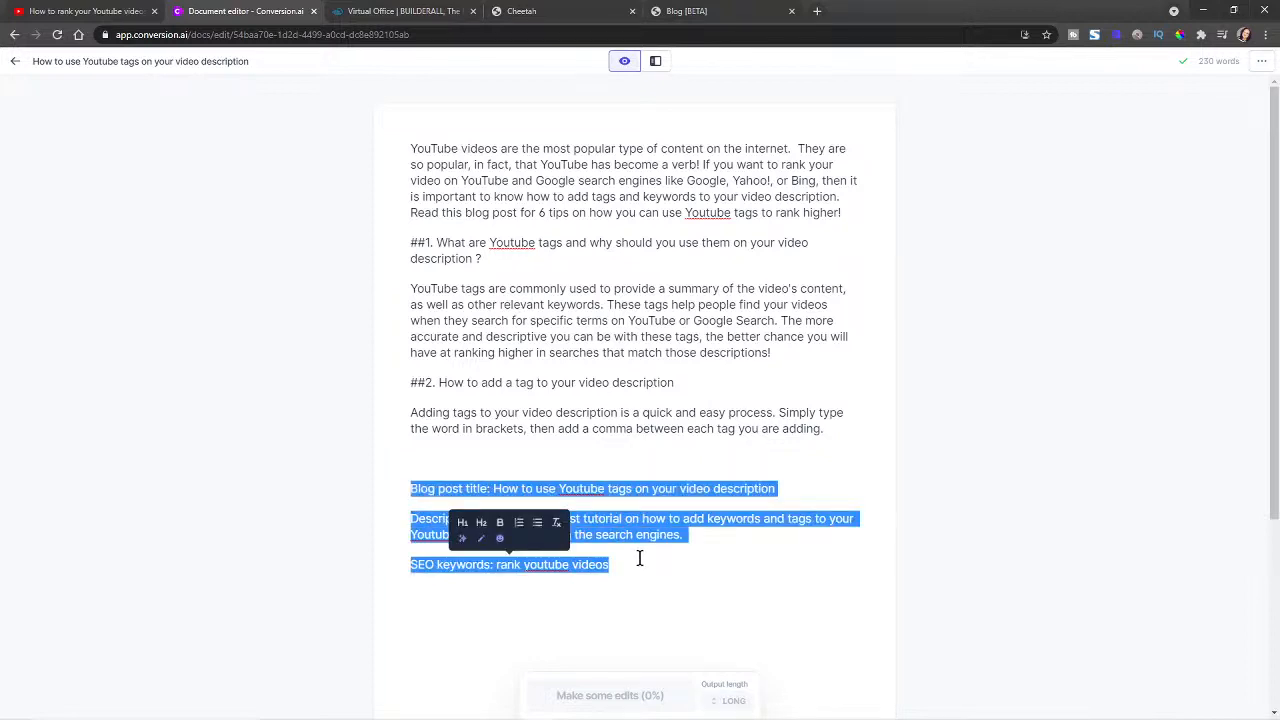
key(BackSpace)
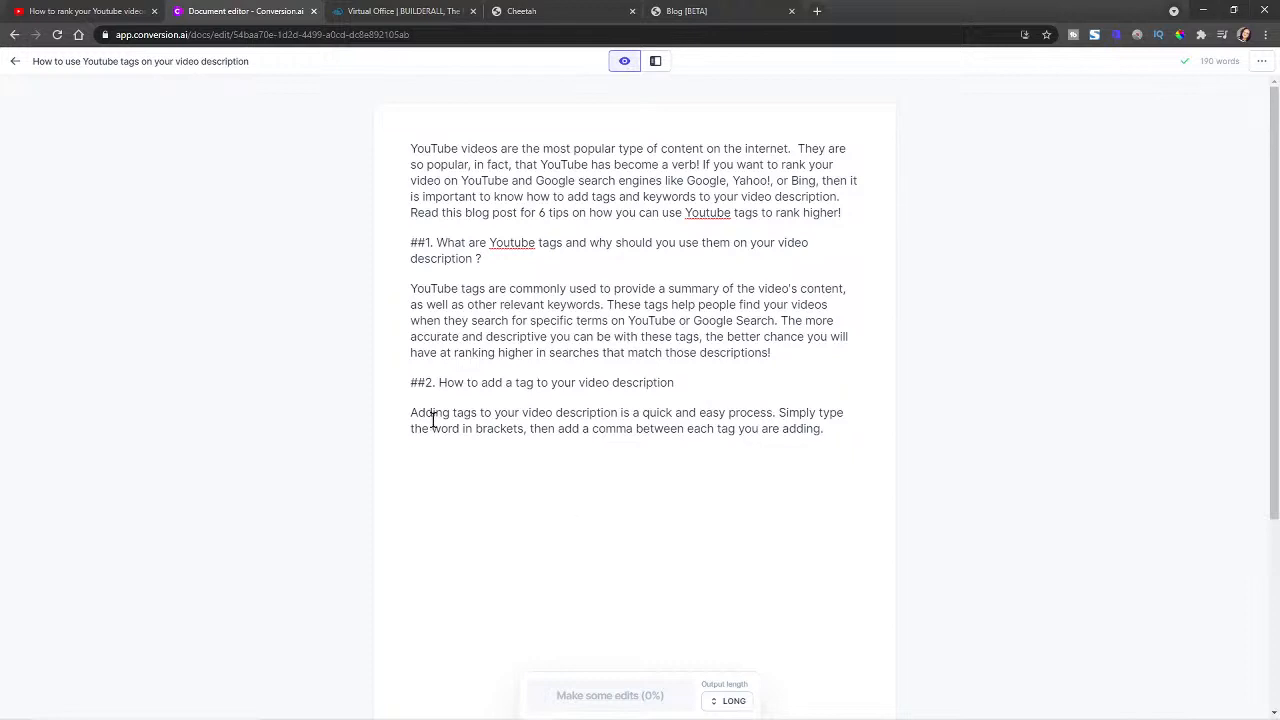
Step: Extend section 2's paragraph with "This will help you" and compose the continuation
text(#)
key(BackSpace)
key(BackSpace)
key(BackSpace)
text(This will help you)
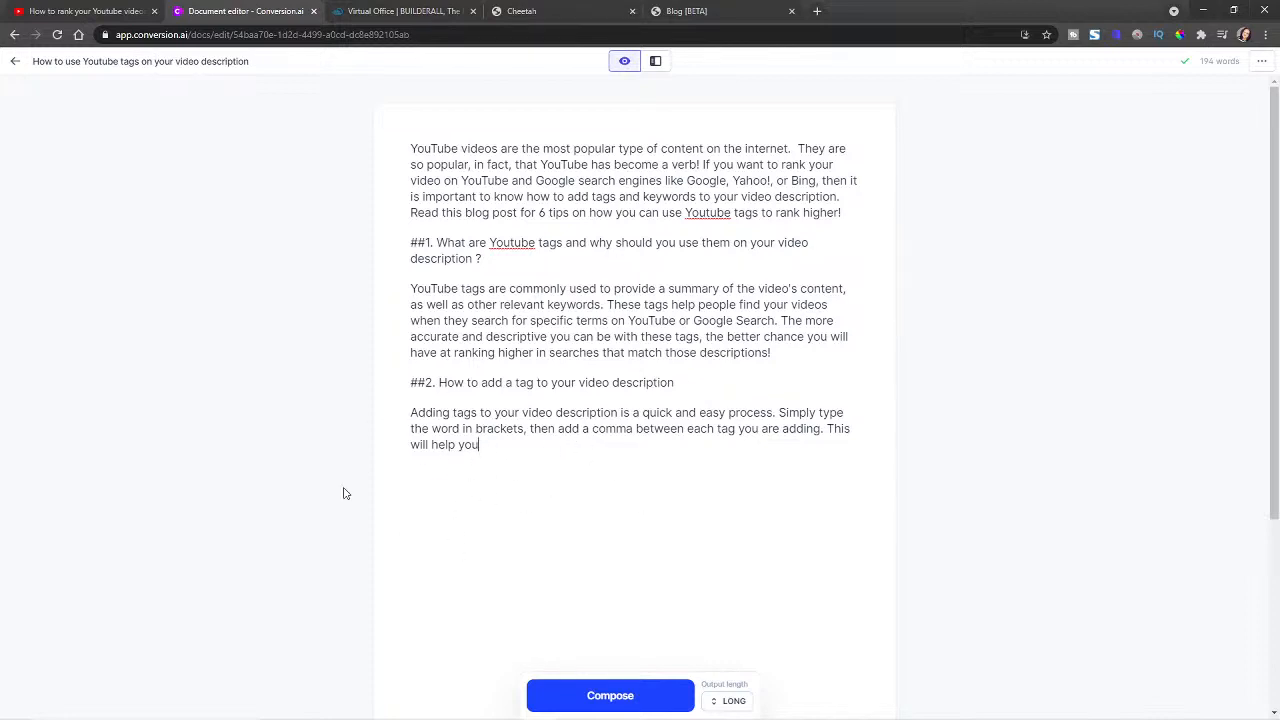
click(605, 700)
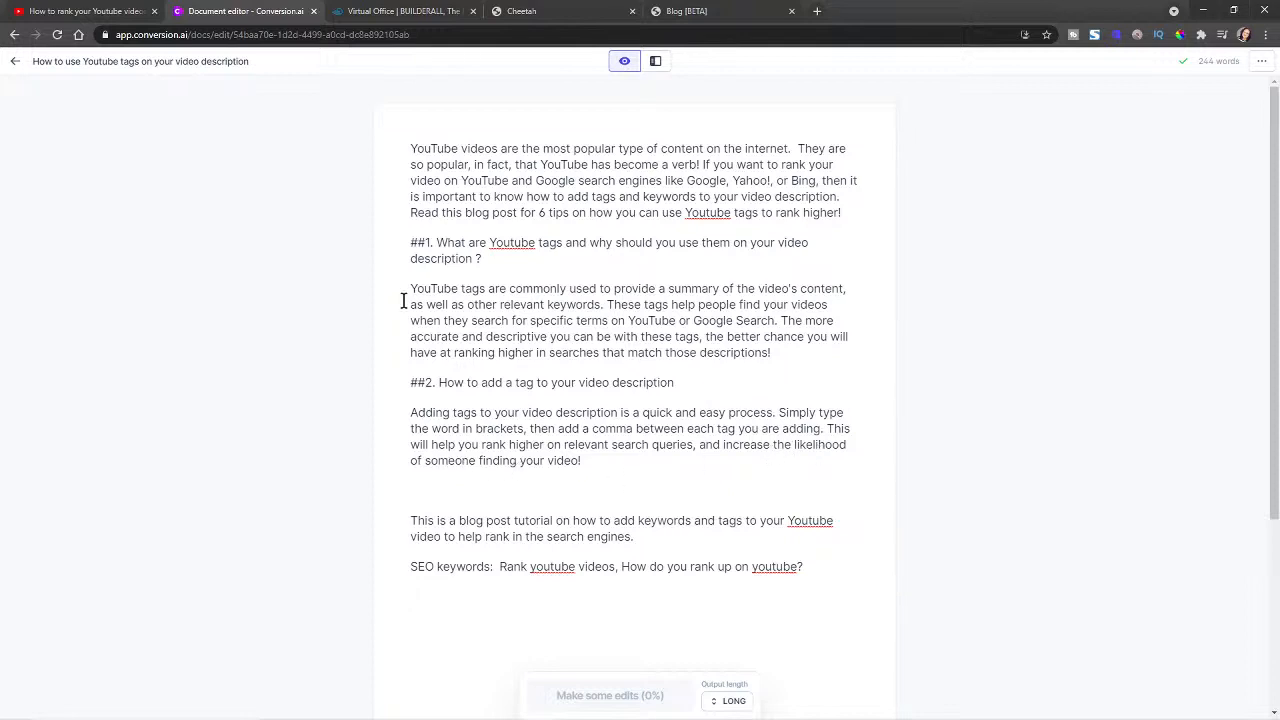
Step: Delete the generated blog post tutorial sentence and SEO keywords line below section 2
drag(598, 460, 411, 282)
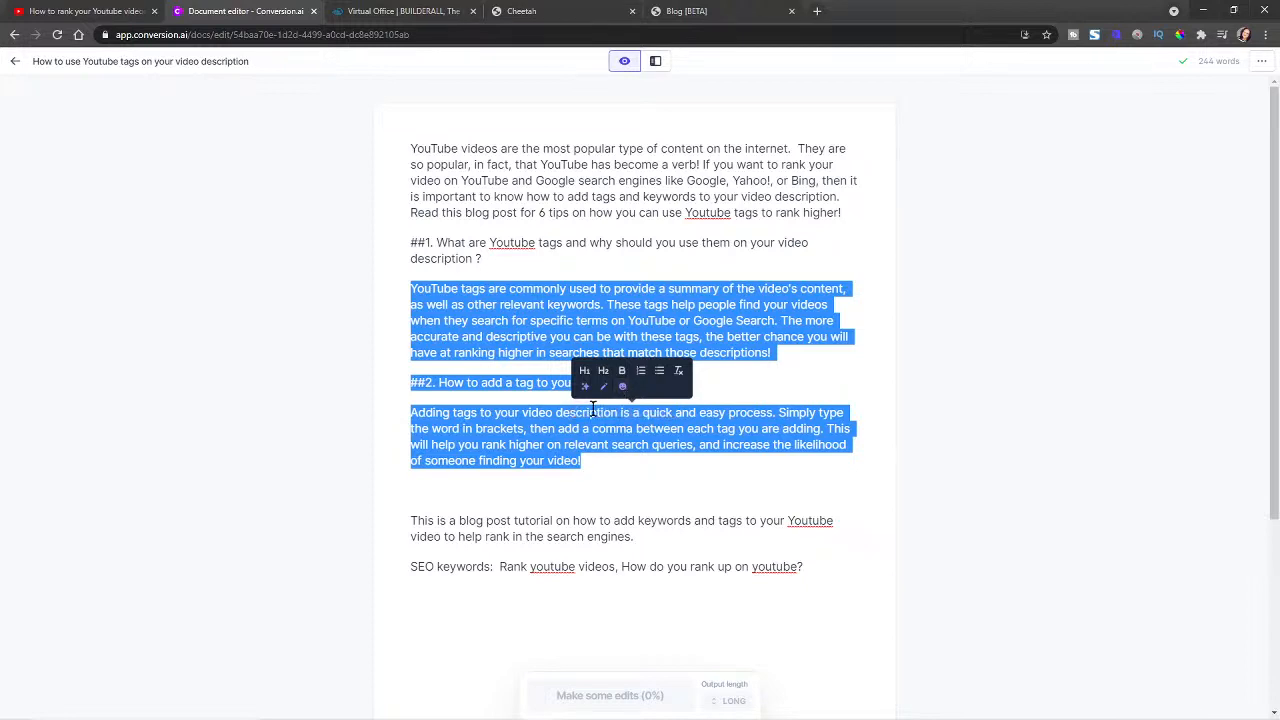
click(601, 486)
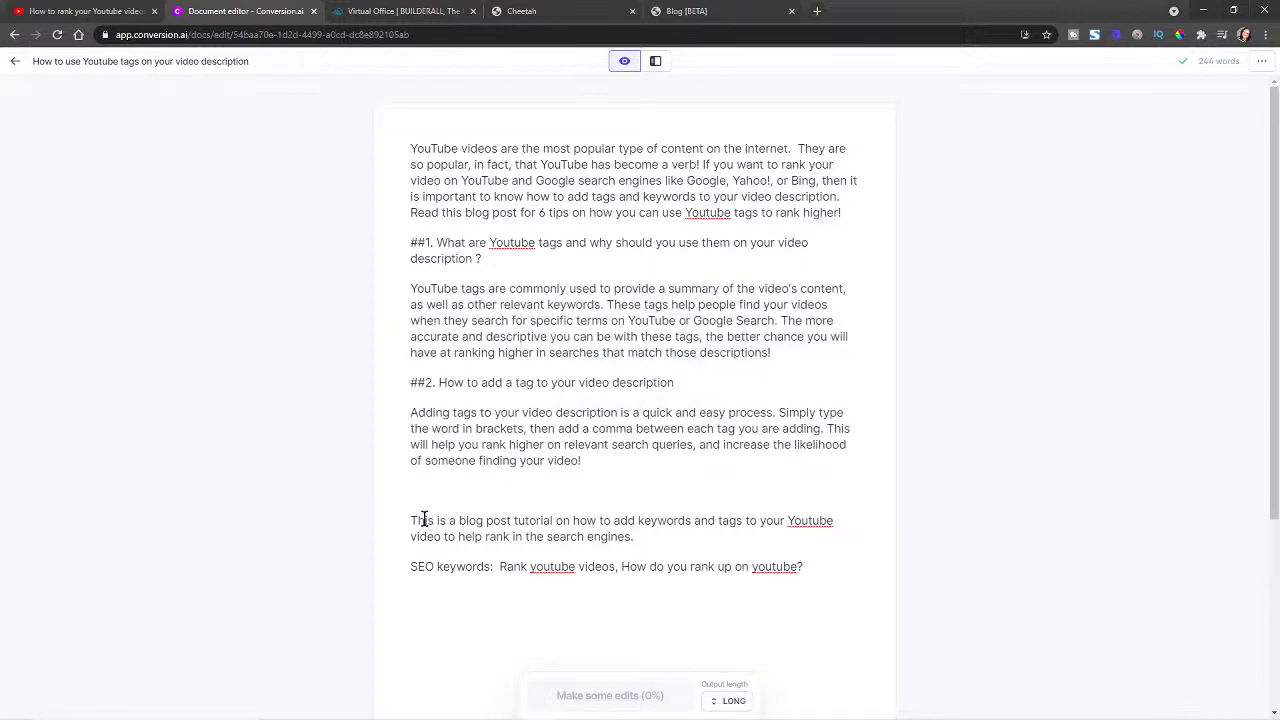
drag(411, 520, 860, 565)
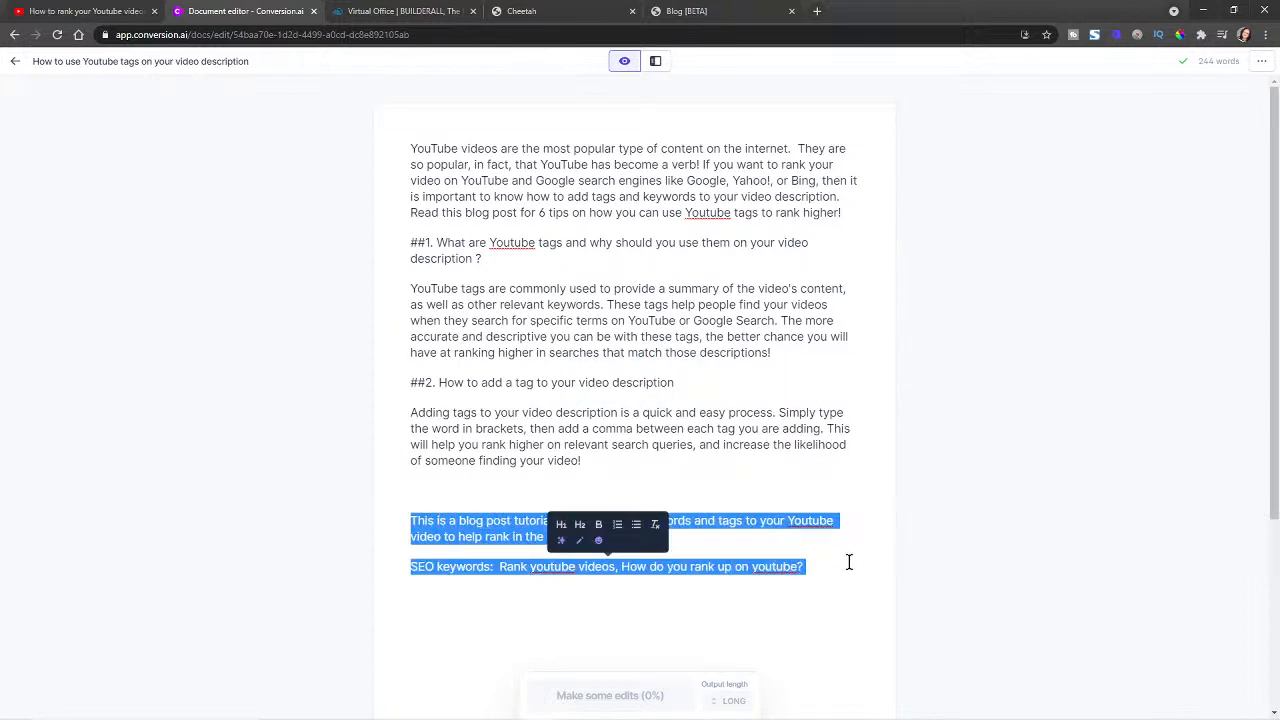
key(BackSpace)
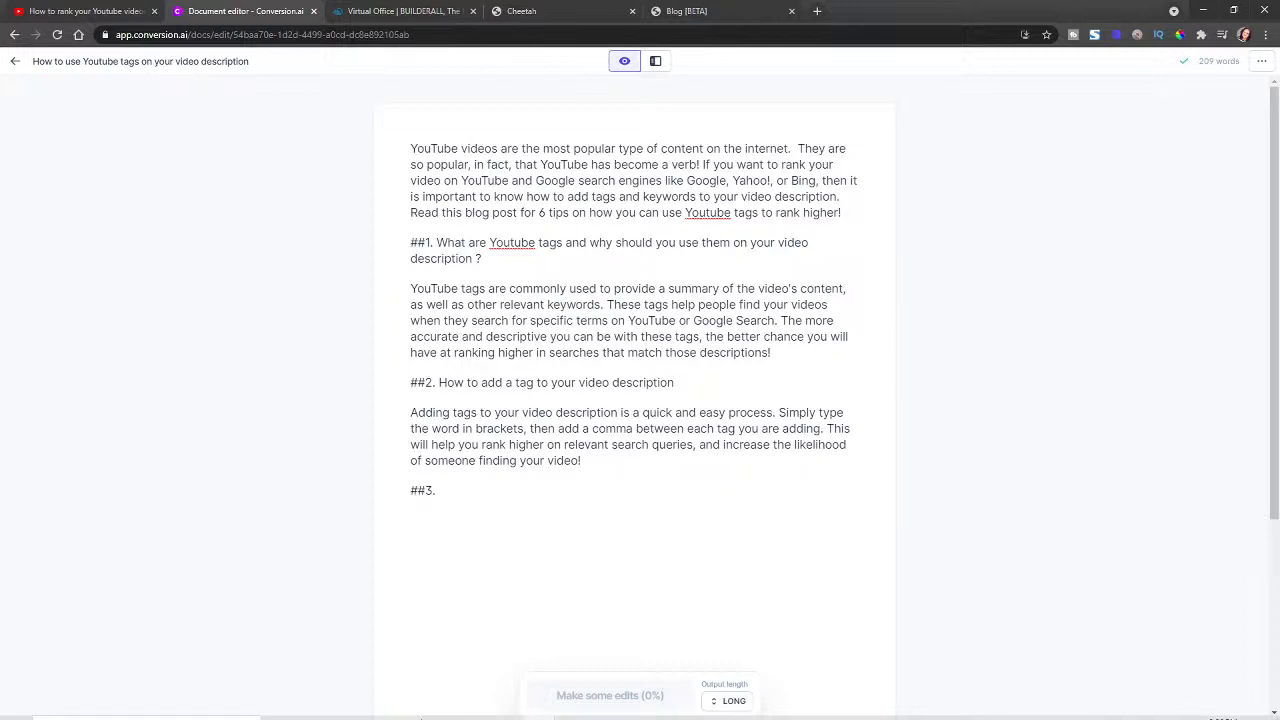
Step: Add the third outline point from Notepad as "##3. Why it's important for the tags in your video description to be relevant, accurate, and concise"
mouse_move(465, 712)
click(343, 707)
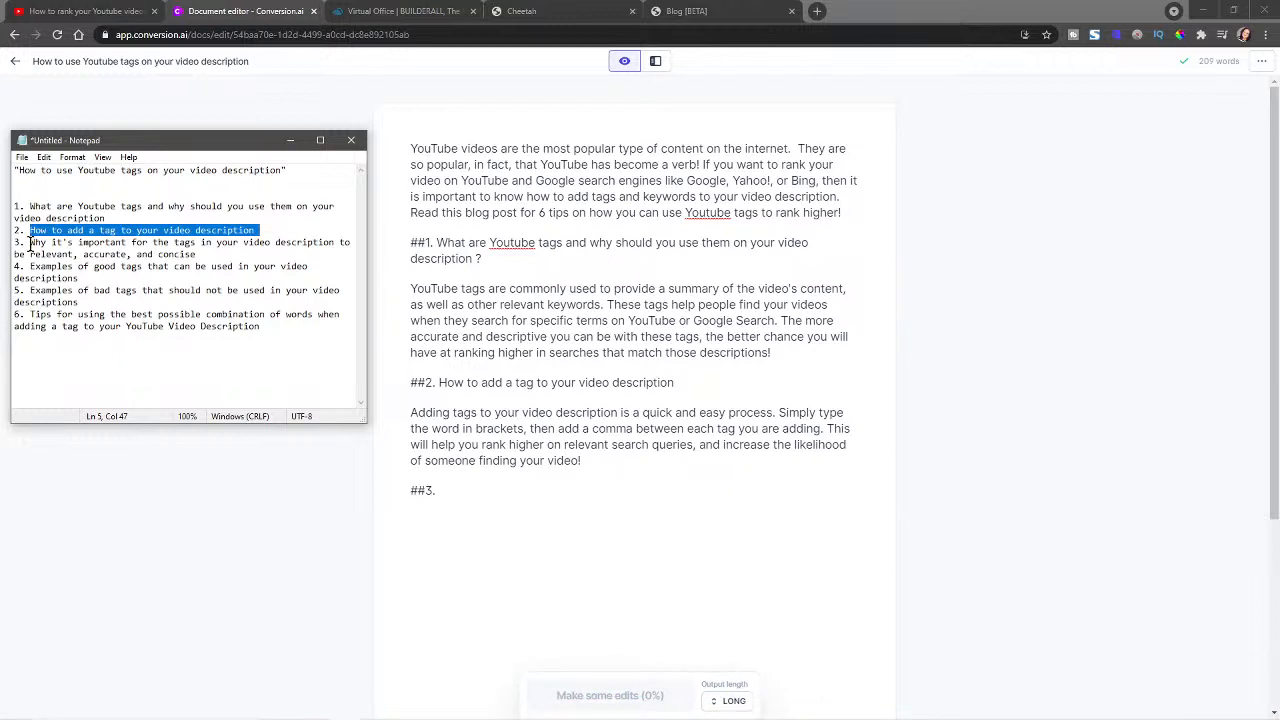
drag(30, 242, 187, 250)
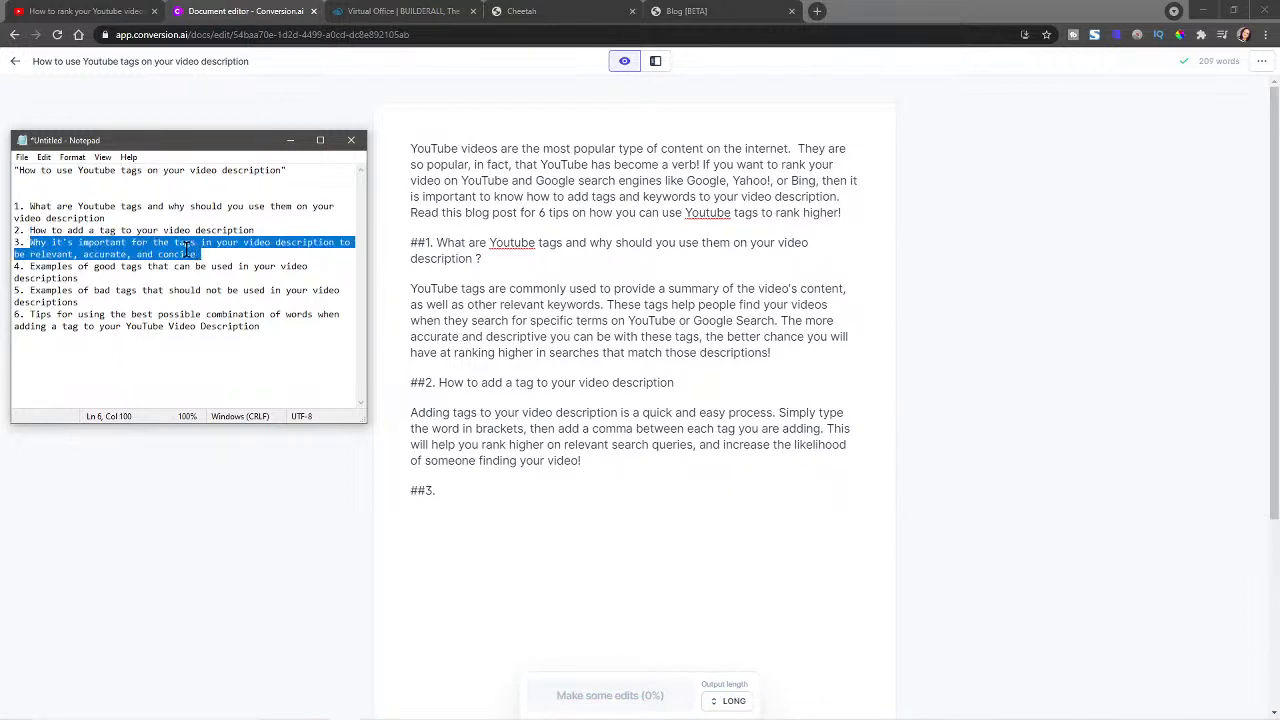
right_click(187, 250)
click(205, 292)
click(457, 492)
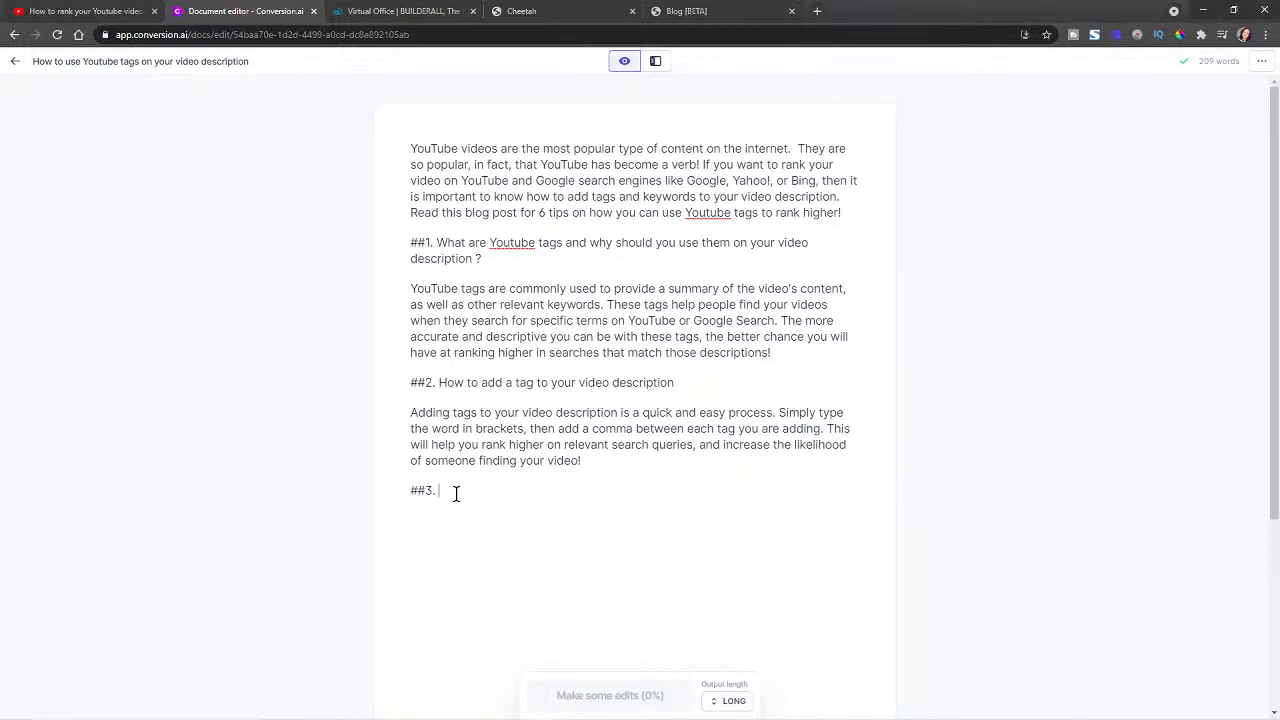
key(ctrl+v)
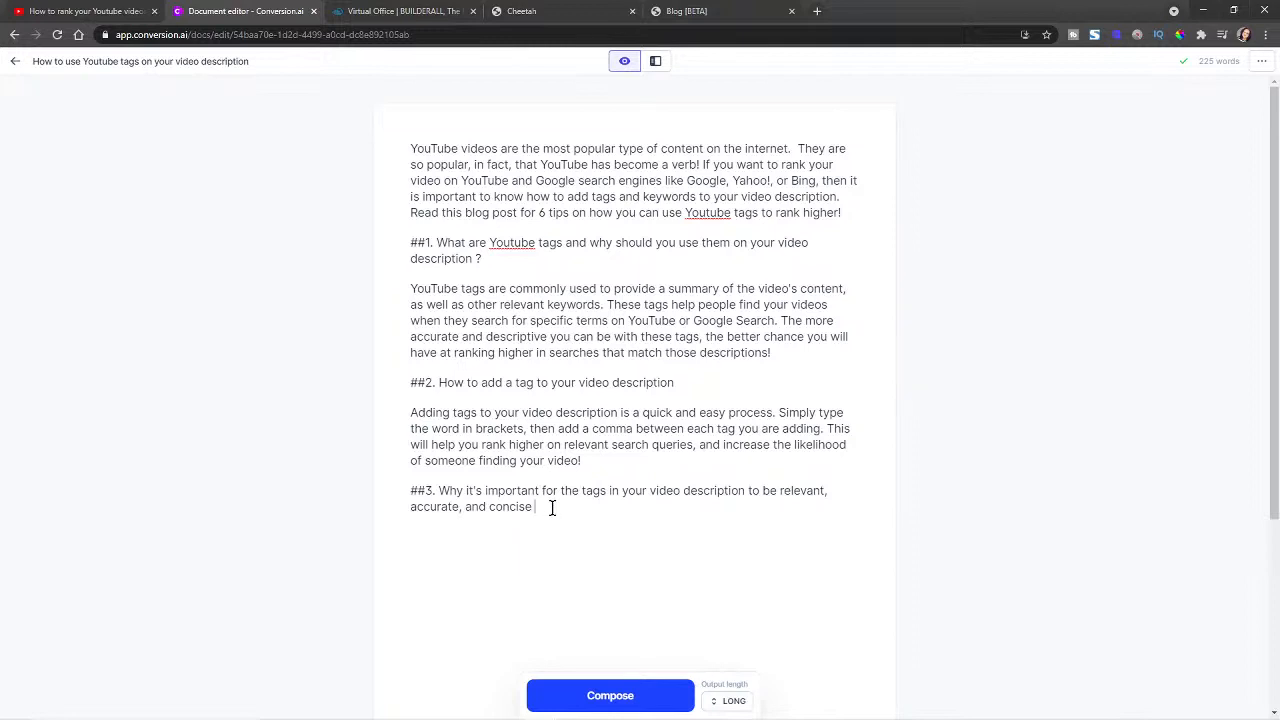
Step: Compose the text for section 3 and delete the generated title, description, SEO keywords and excerpt lines below it
click(604, 694)
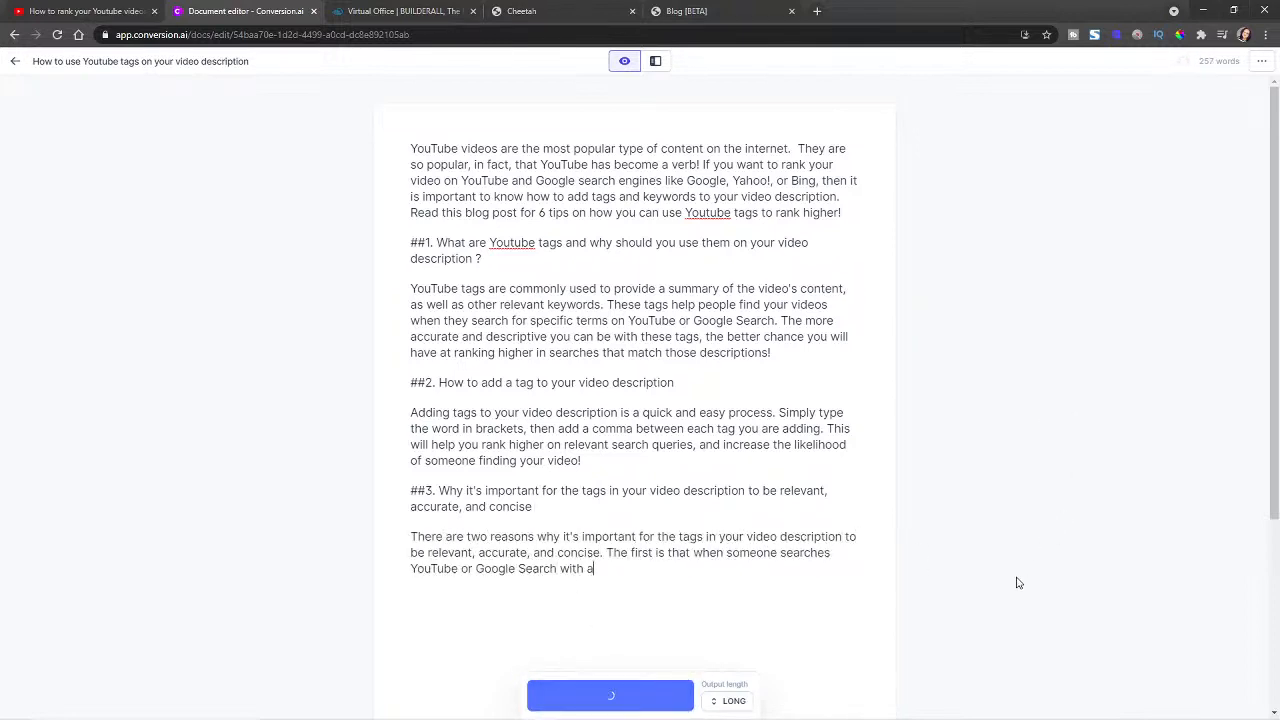
scroll(960, 494, down, 3)
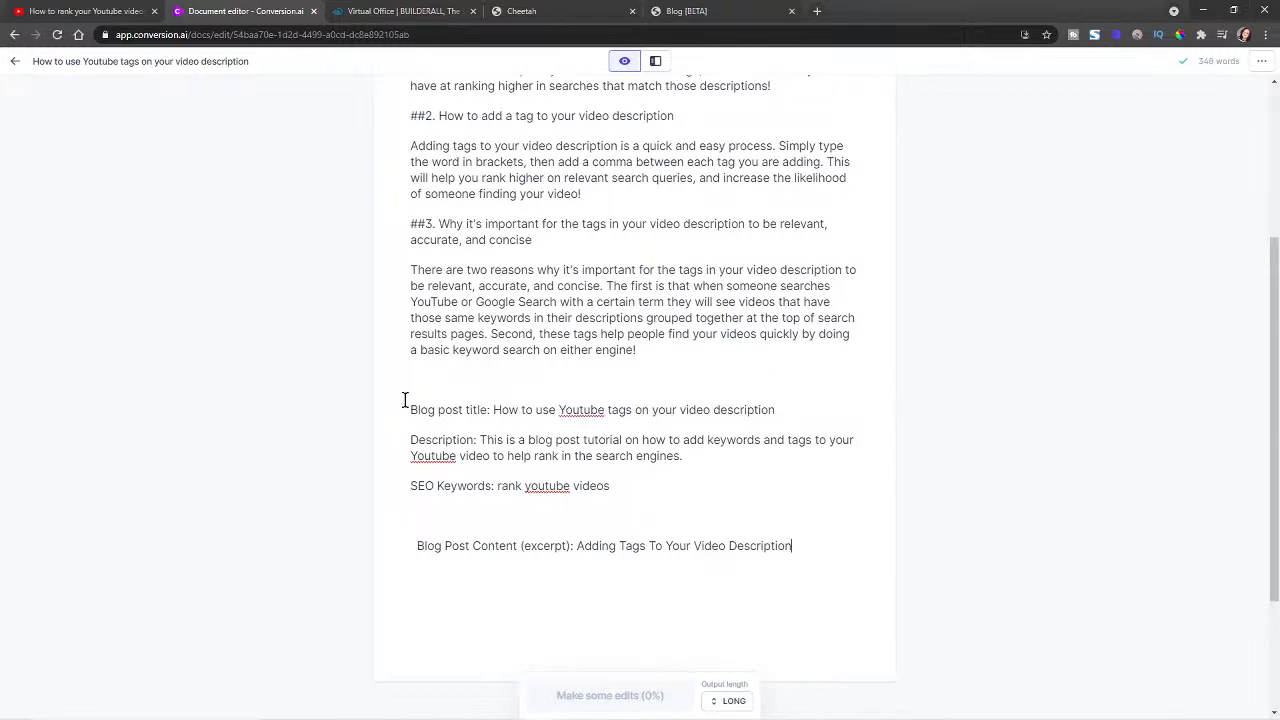
drag(412, 410, 871, 577)
key(BackSpace)
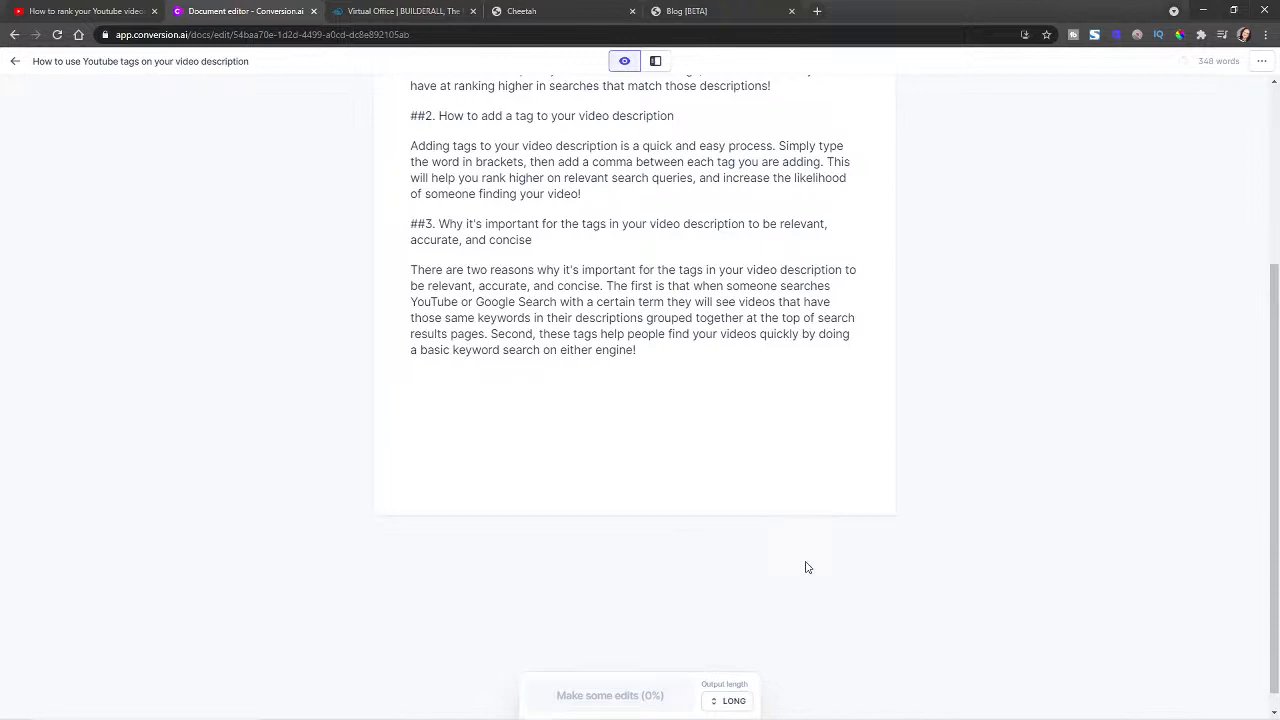
scroll(593, 395, up, 3)
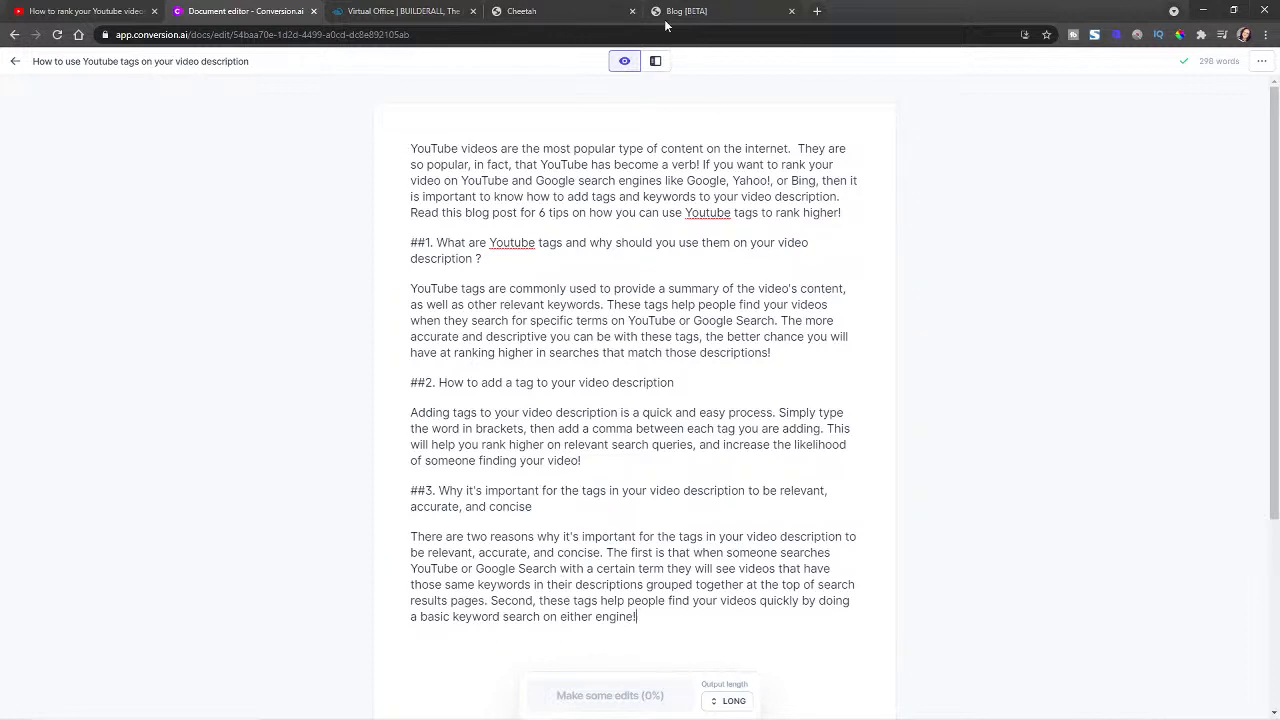
Step: Switch to the Builderall office and enter the Cheetah Website Builder
click(354, 10)
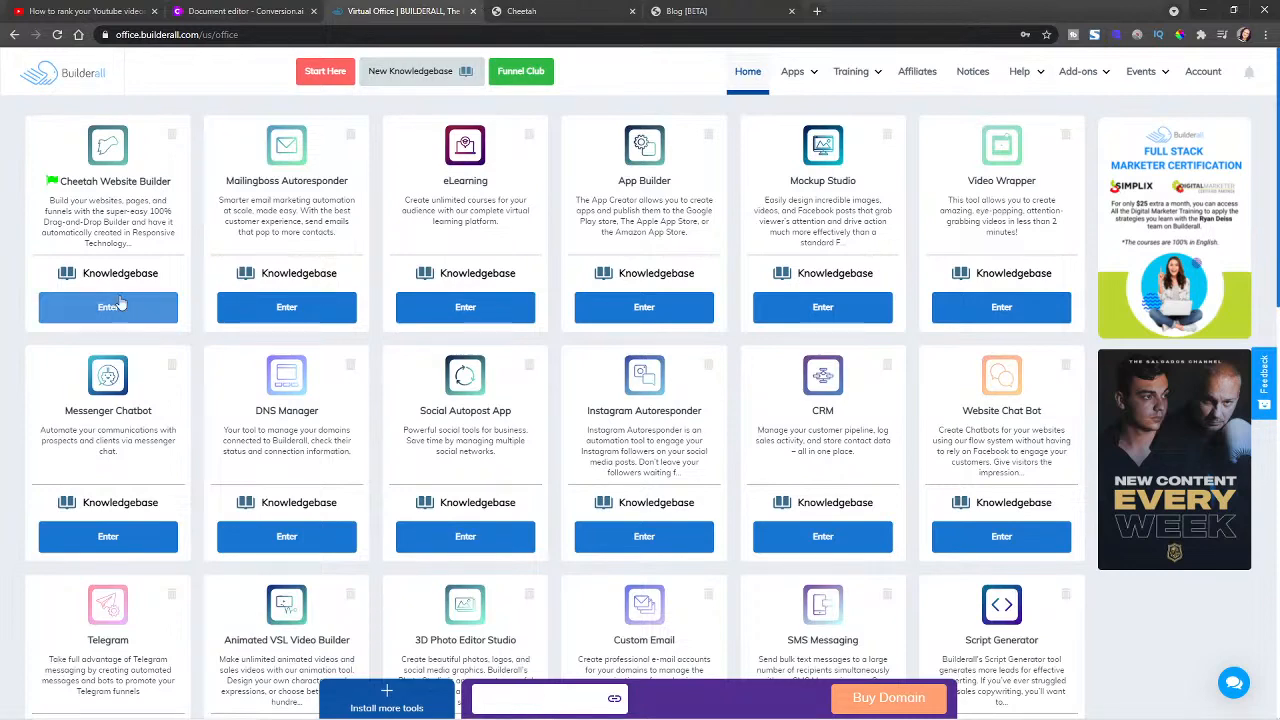
click(80, 310)
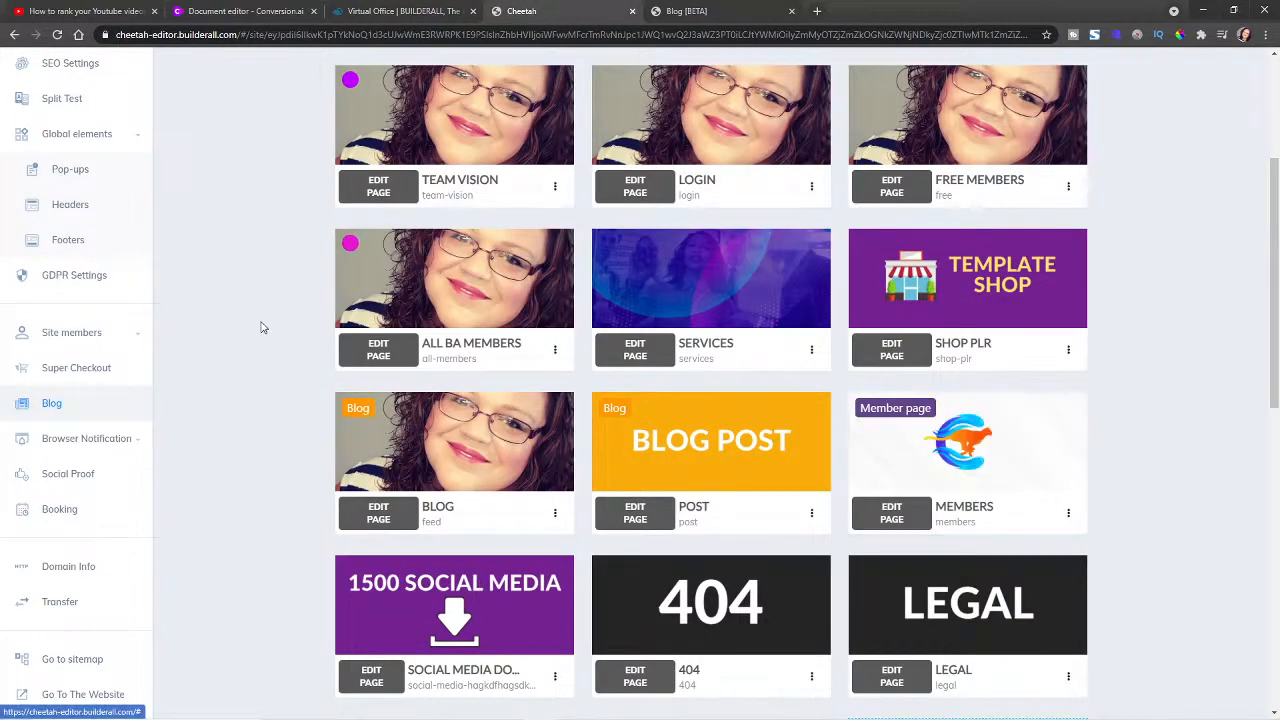
Step: Open the Vision Marketing and Design blog from the Cheetah site's Blog section and display its list of posts
scroll(240, 423, up, 3)
scroll(225, 633, down, 2)
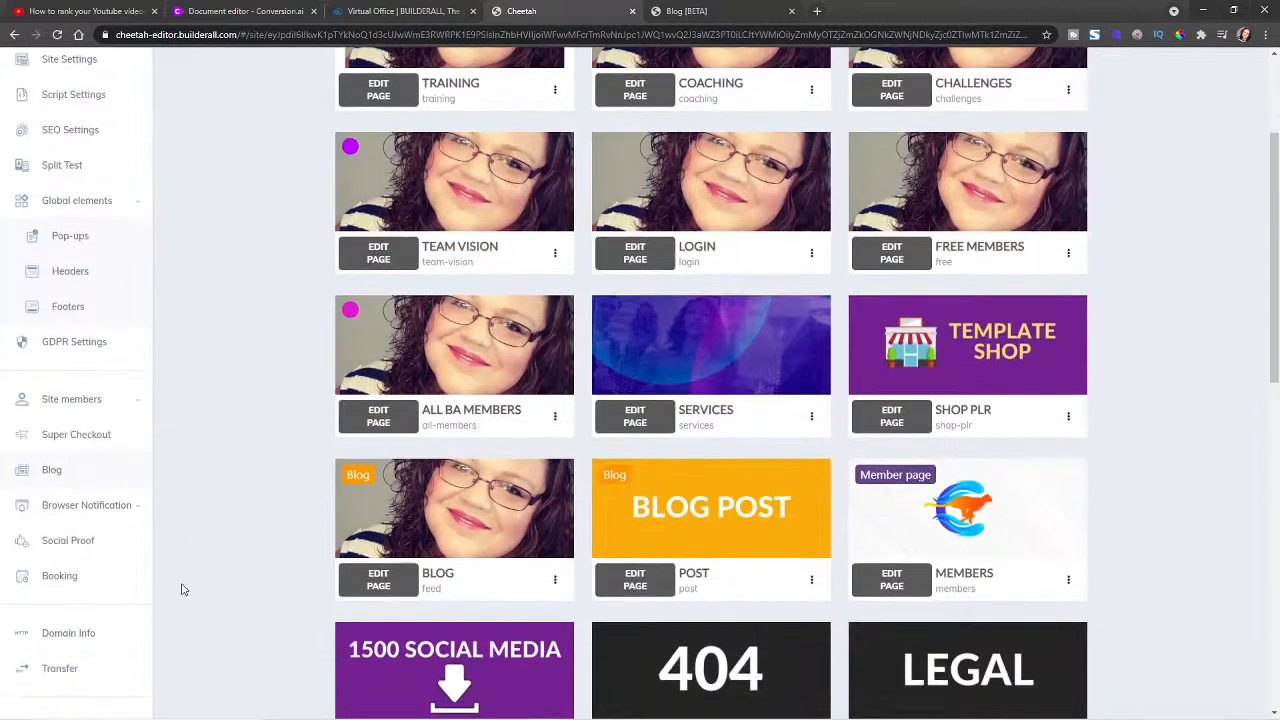
click(51, 470)
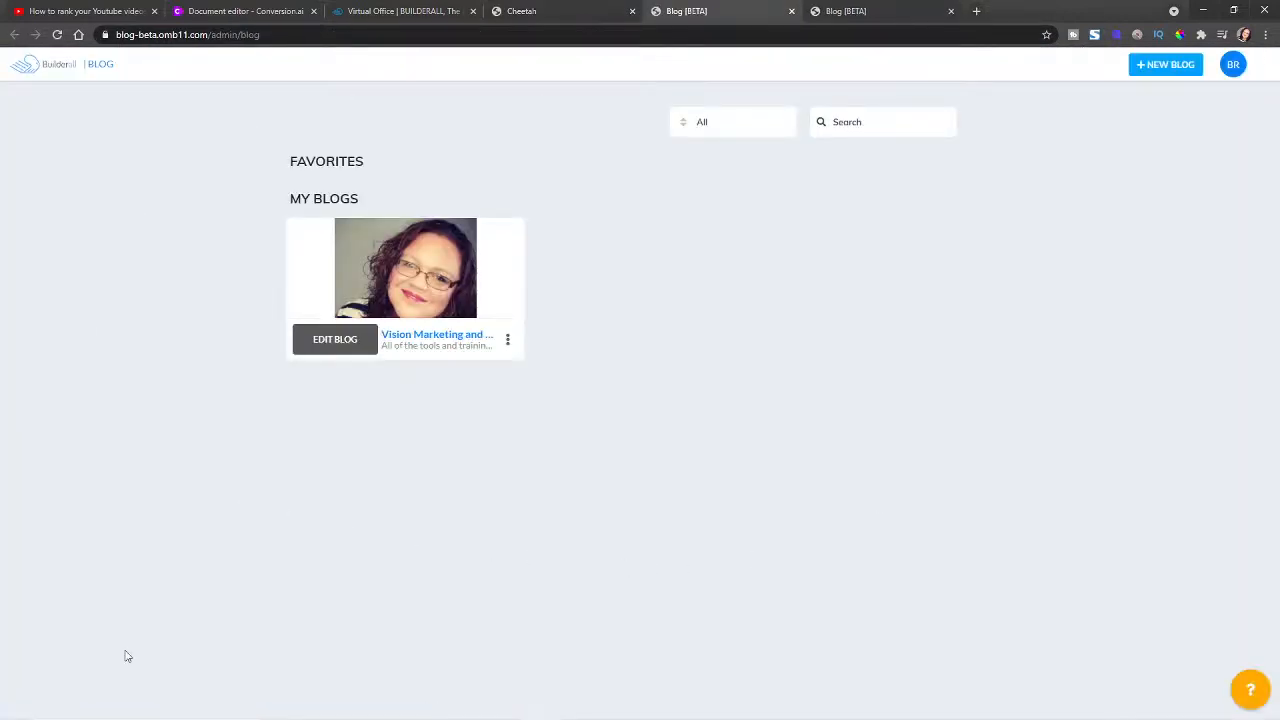
click(336, 341)
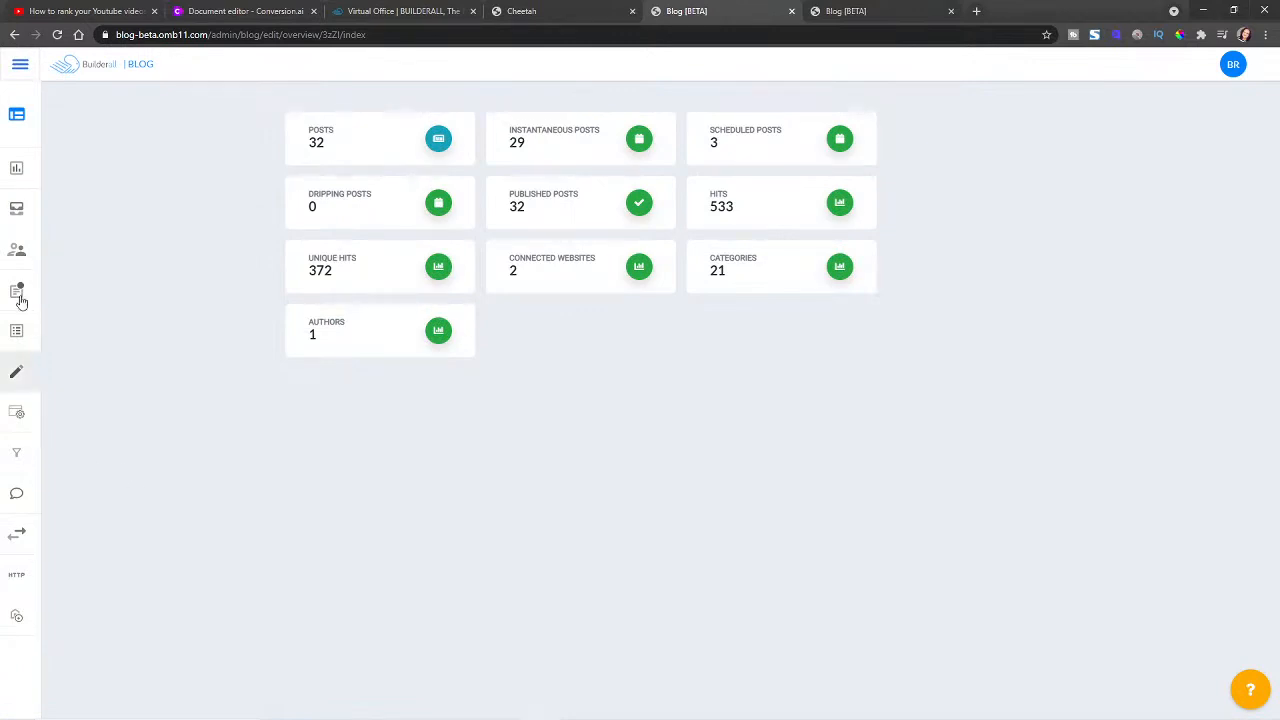
mouse_move(56, 243)
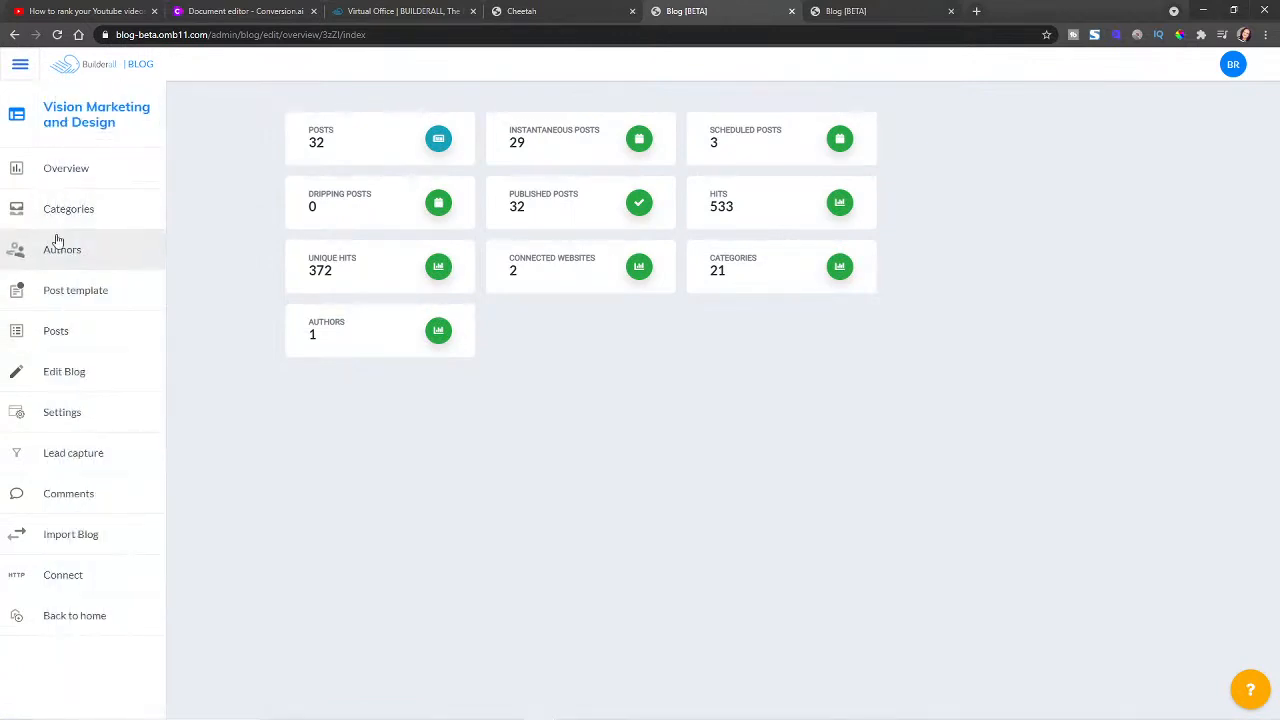
click(72, 339)
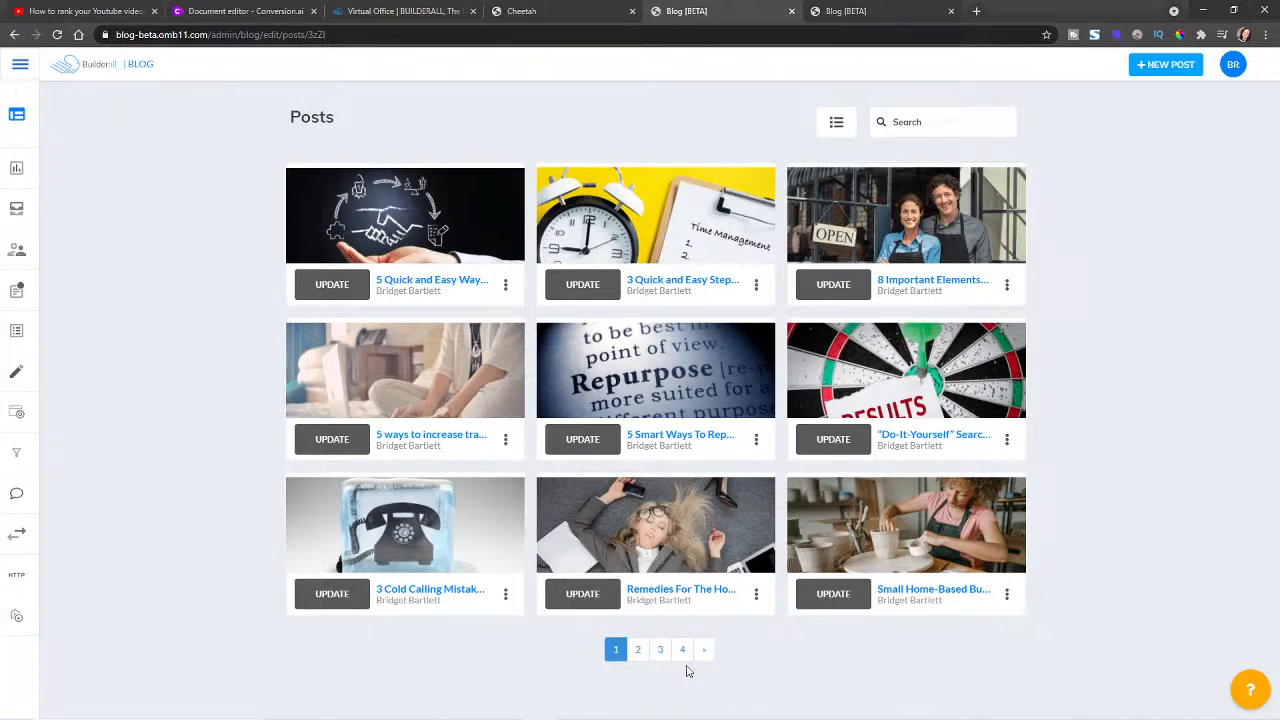
Step: Browse pages 2 and 3 of the existing blog posts and create a new post
click(638, 651)
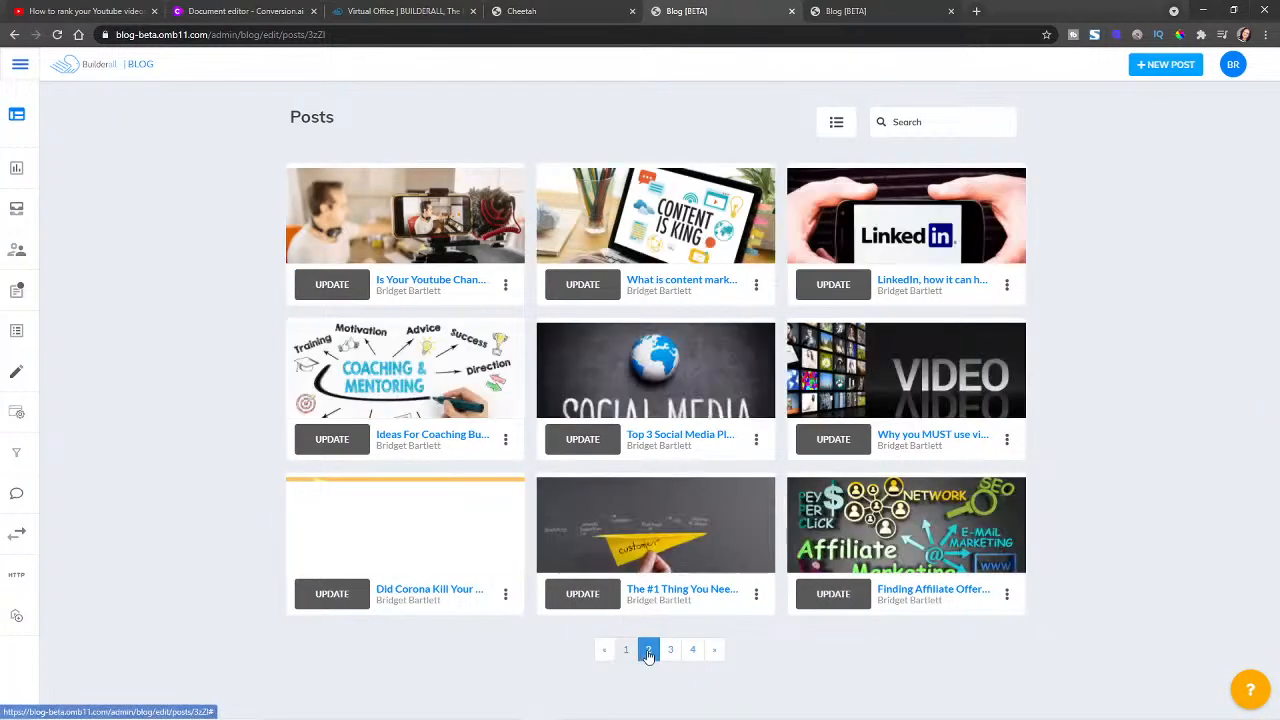
click(670, 650)
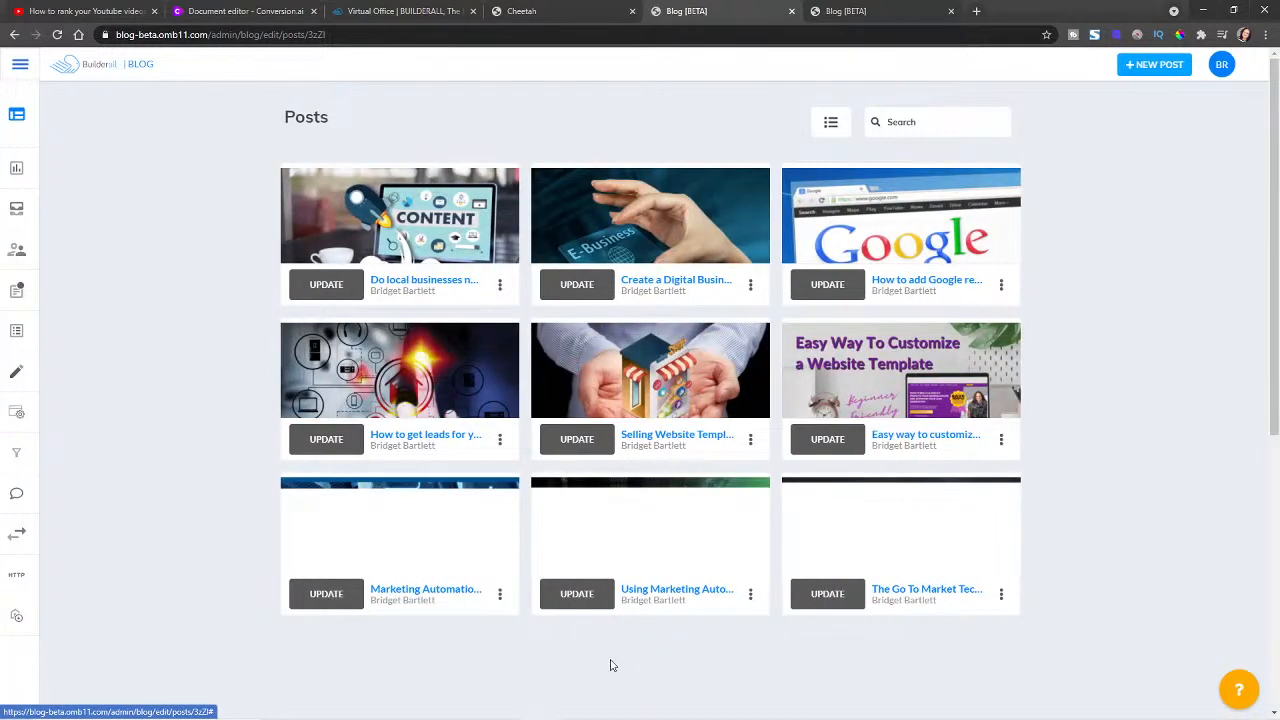
click(638, 495)
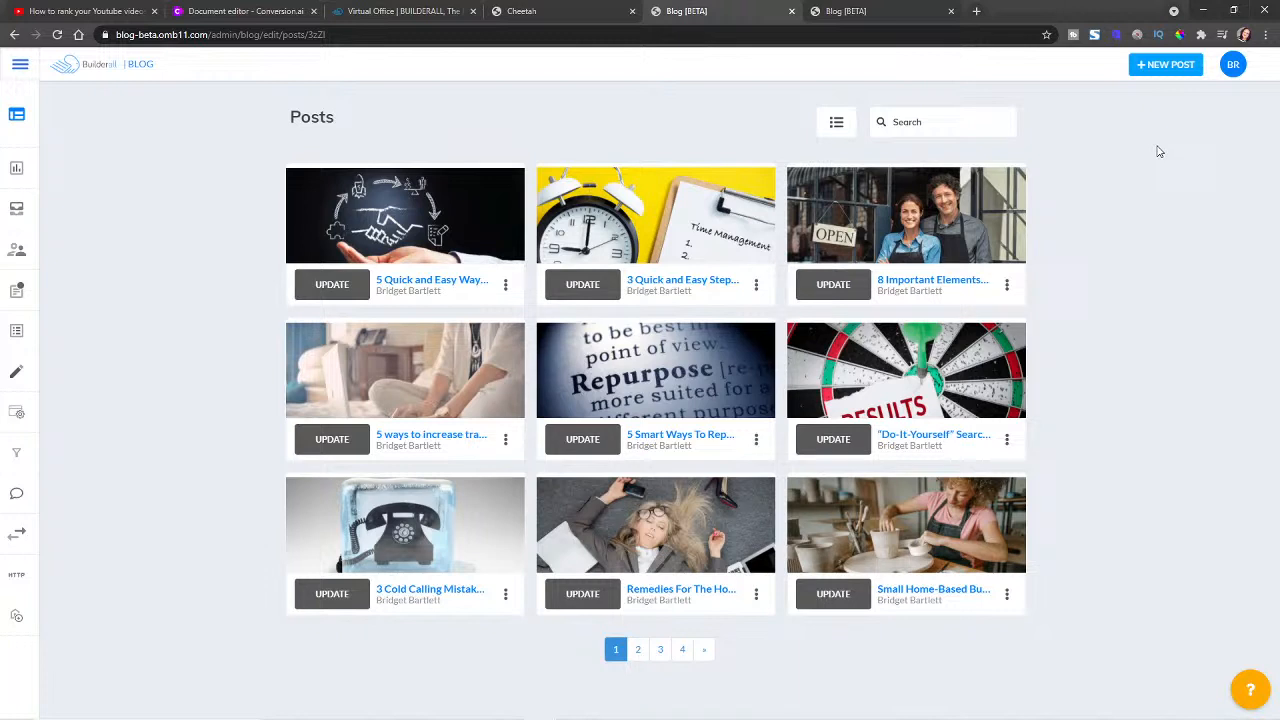
click(1163, 67)
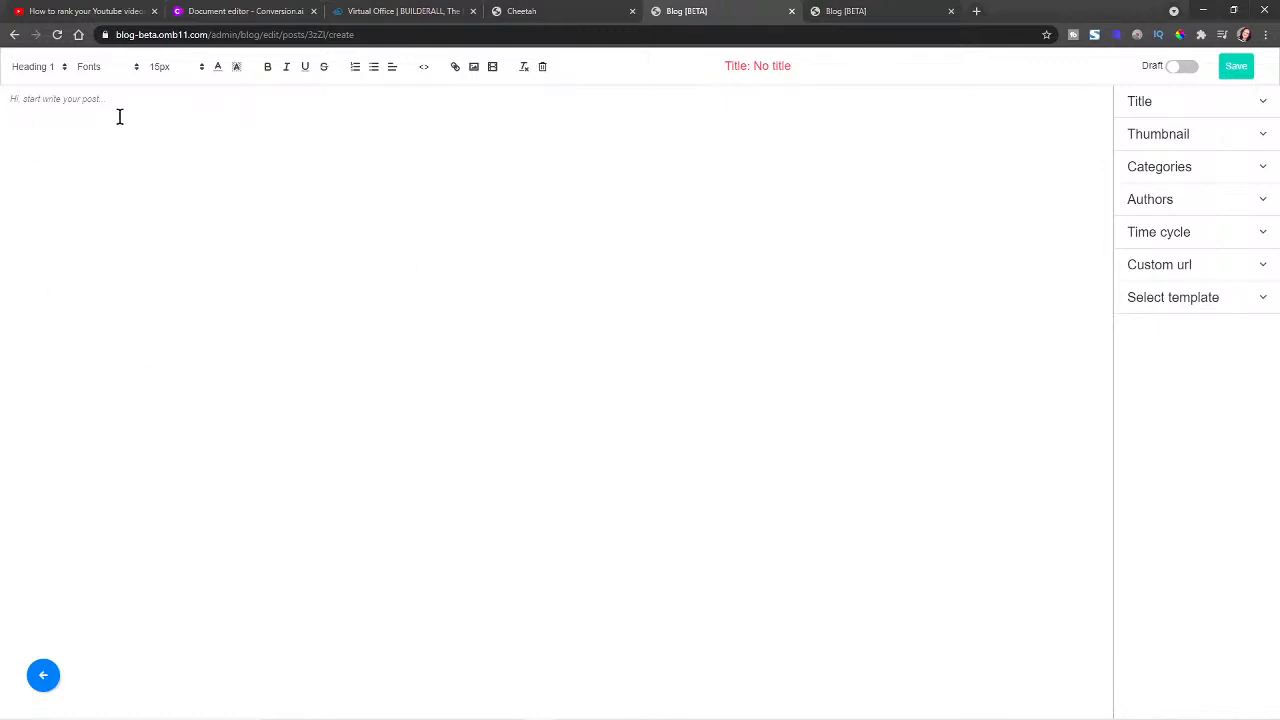
Step: Open the new post's HTML editor and copy the embed code of the "How to rank your Youtube videos" video on YouTube
click(425, 69)
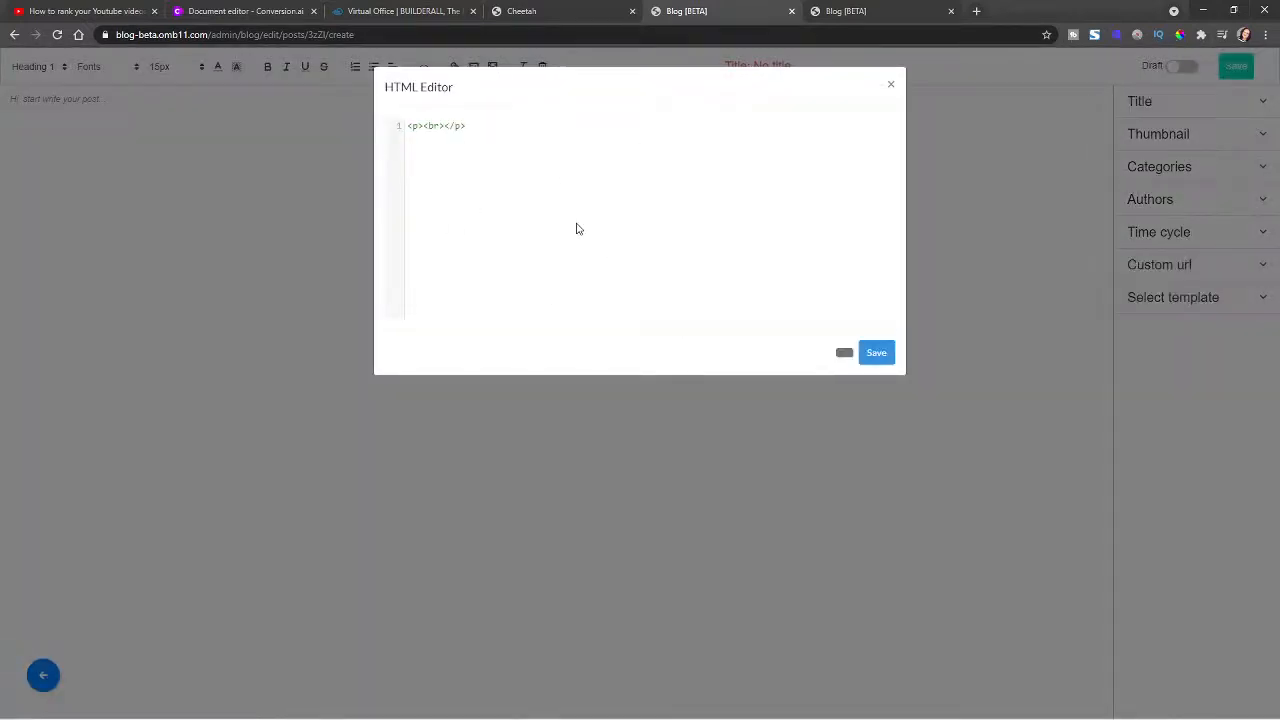
click(33, 7)
scroll(637, 200, up, 2)
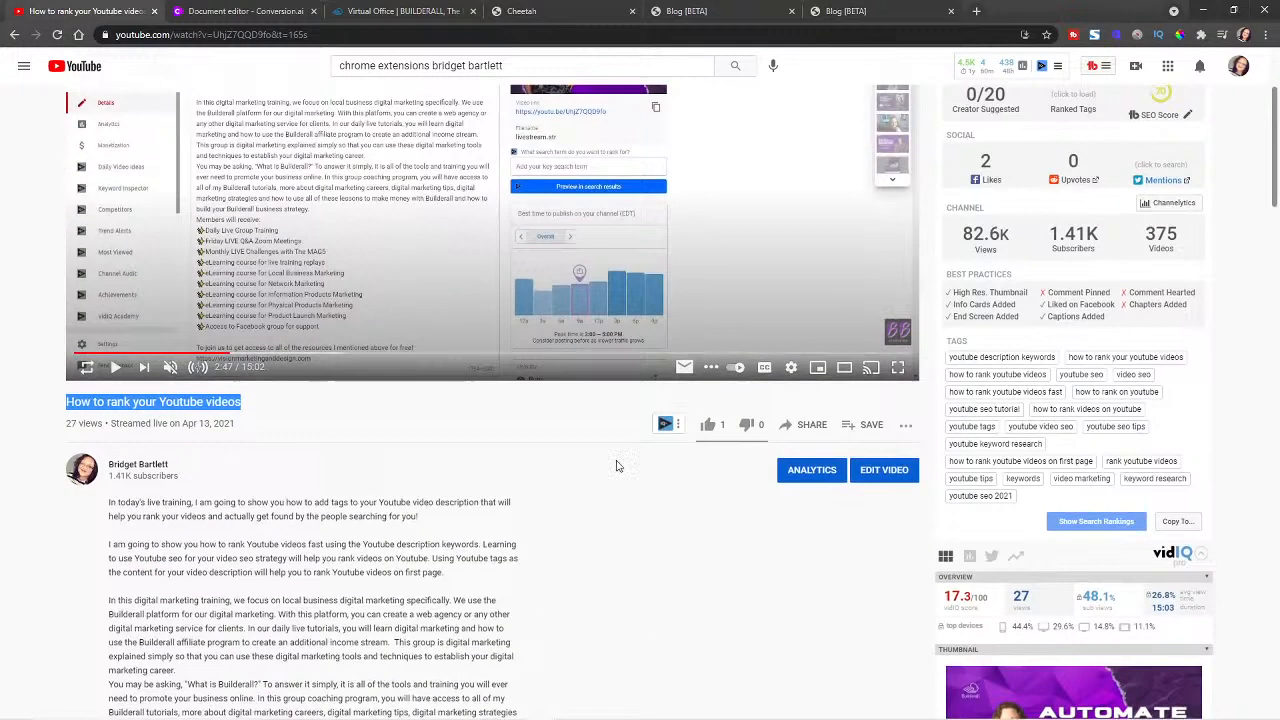
scroll(765, 192, up, 2)
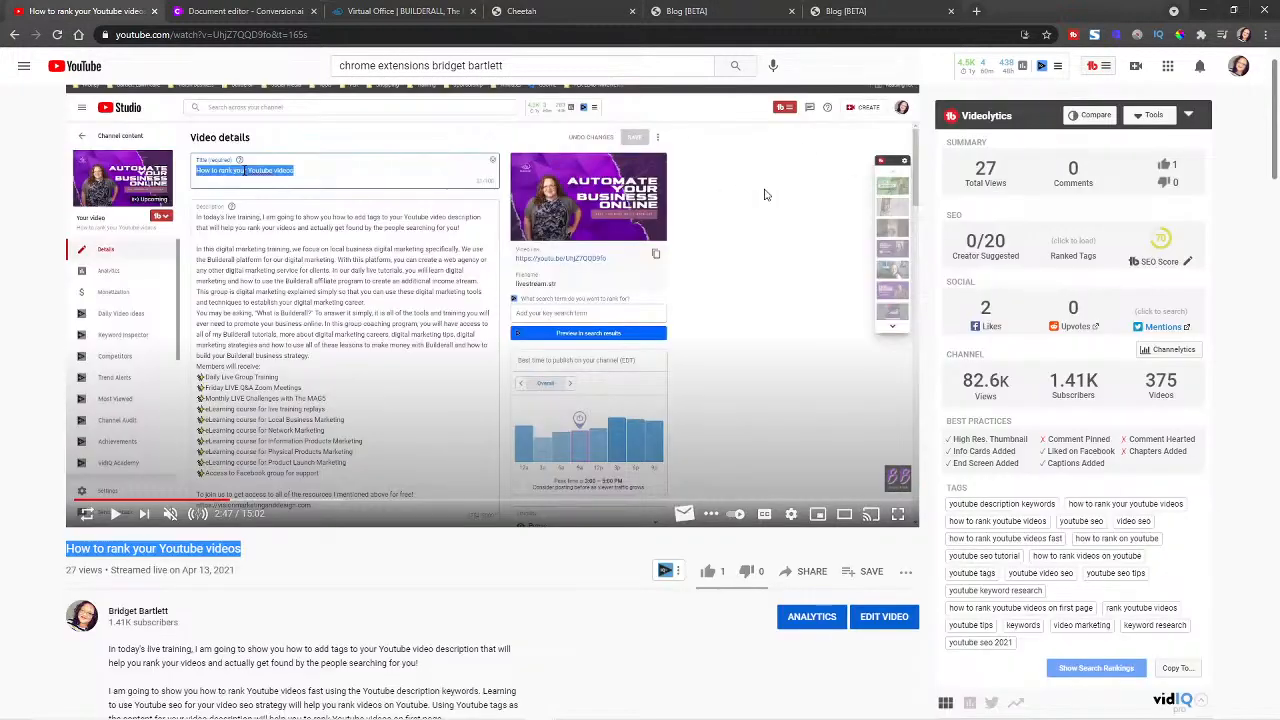
right_click(765, 193)
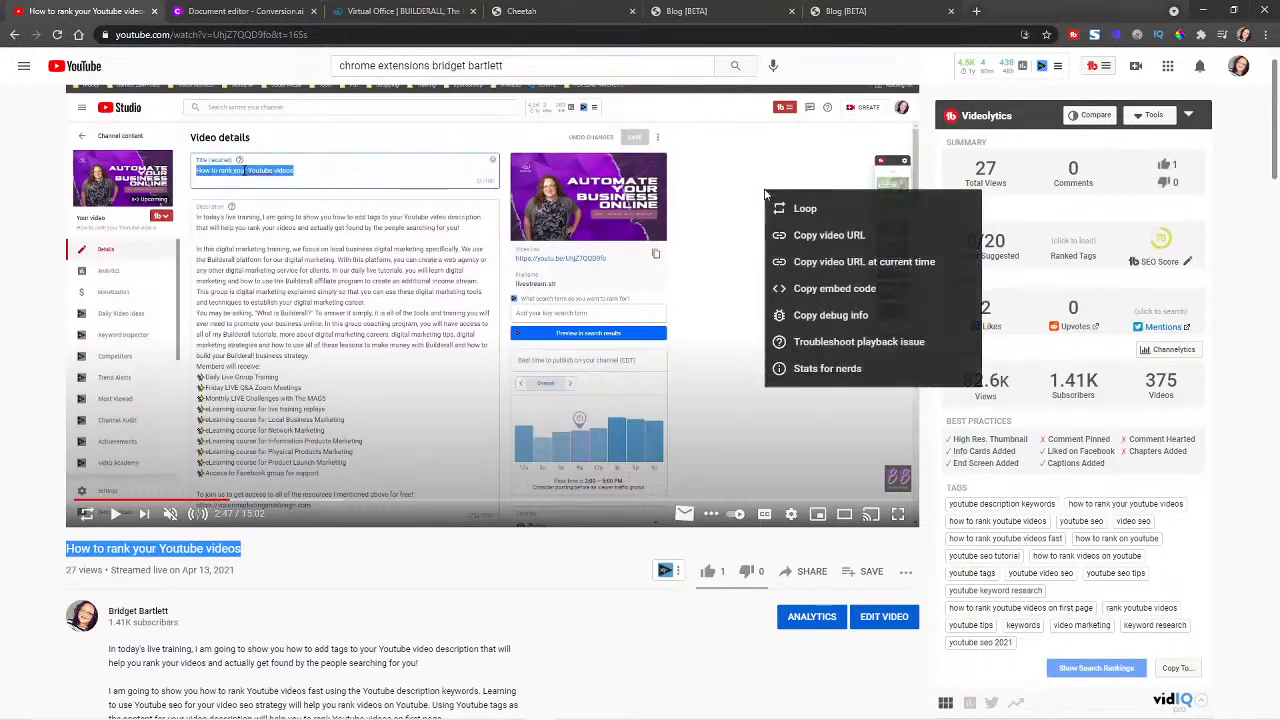
click(851, 291)
Step: Return to the blog post's HTML editor, replace its placeholder code with the copied video embed code and save it
click(560, 11)
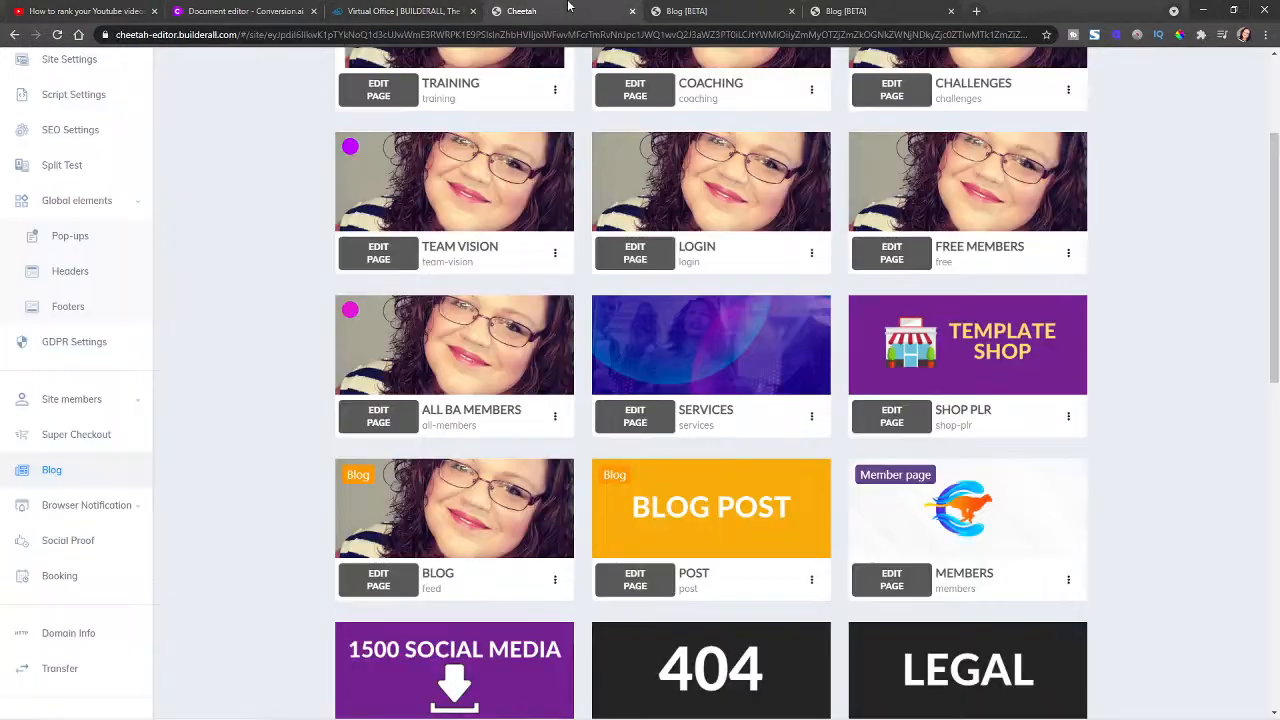
click(700, 10)
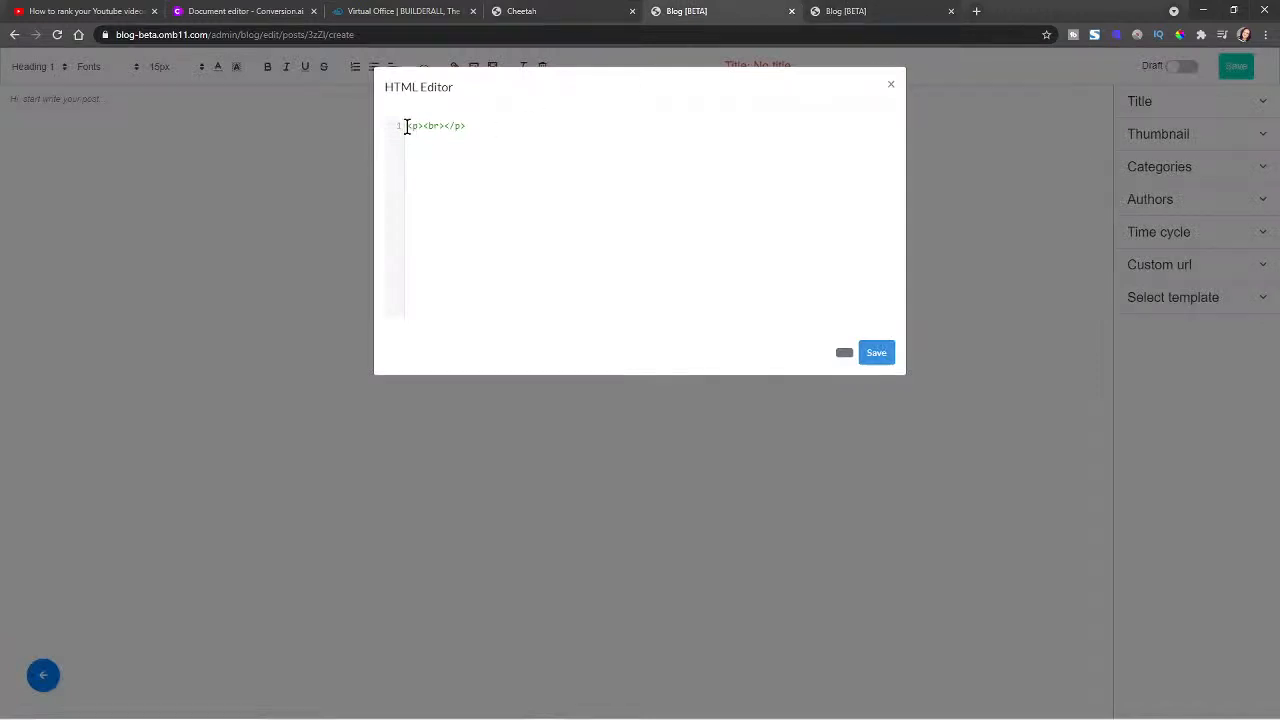
drag(407, 126, 530, 130)
key(ctrl+v)
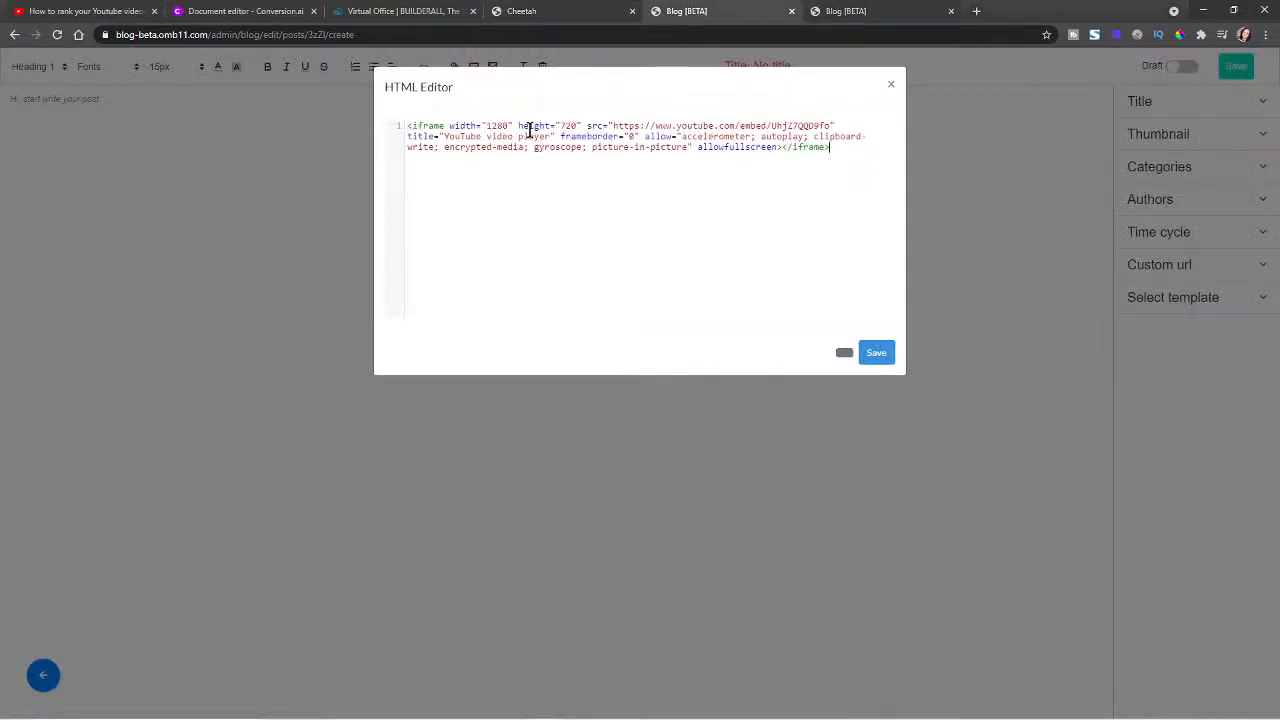
click(862, 352)
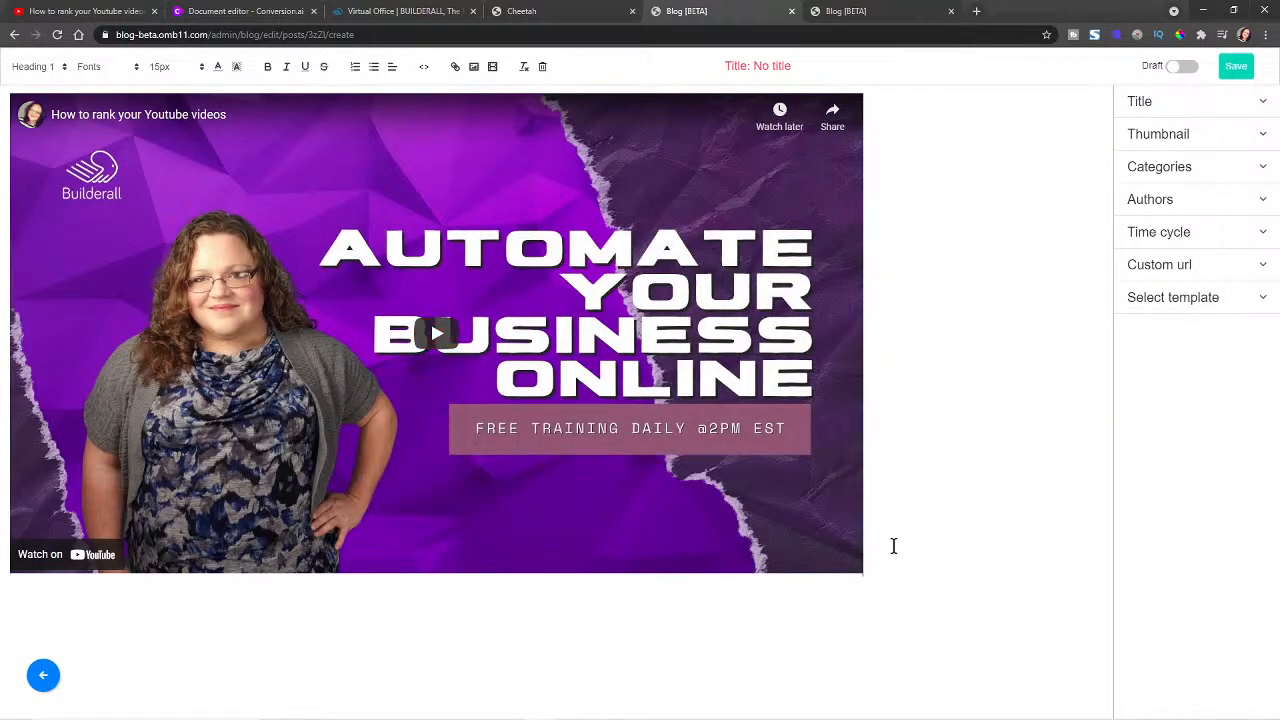
Step: Insert blank lines above the embedded video to make room for the post text
scroll(894, 545, up, 1)
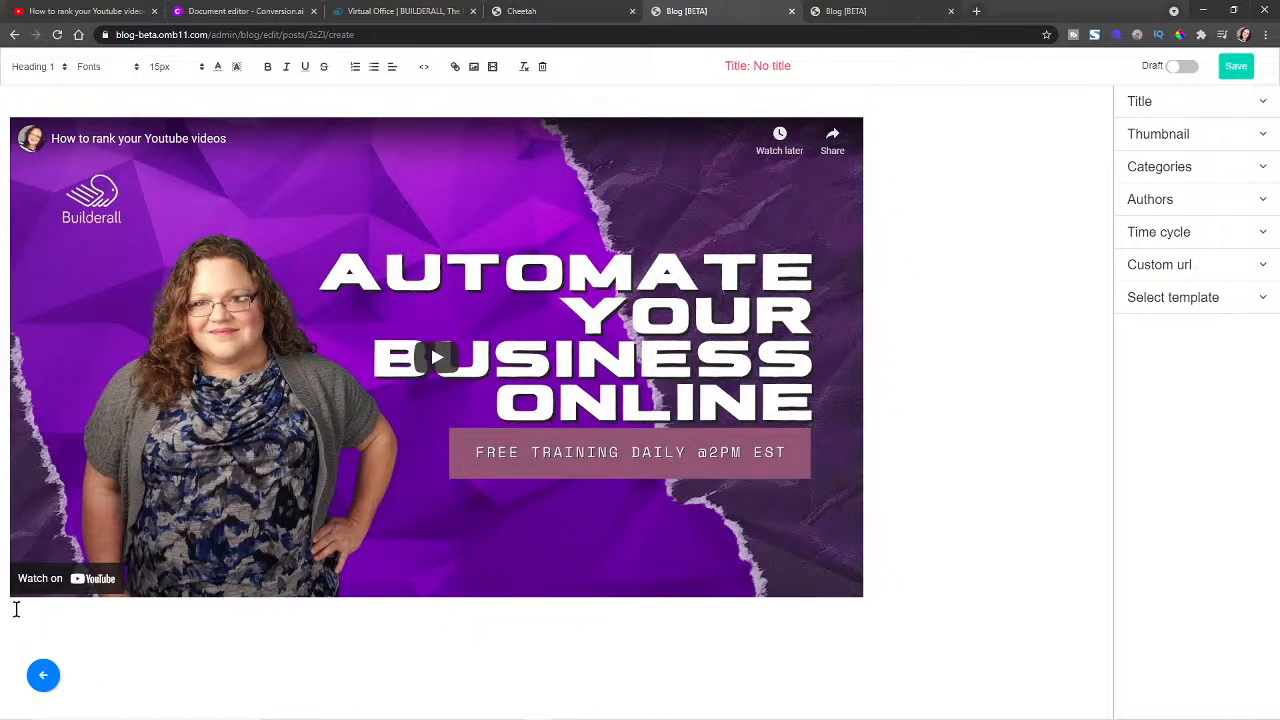
scroll(15, 615, up, 1)
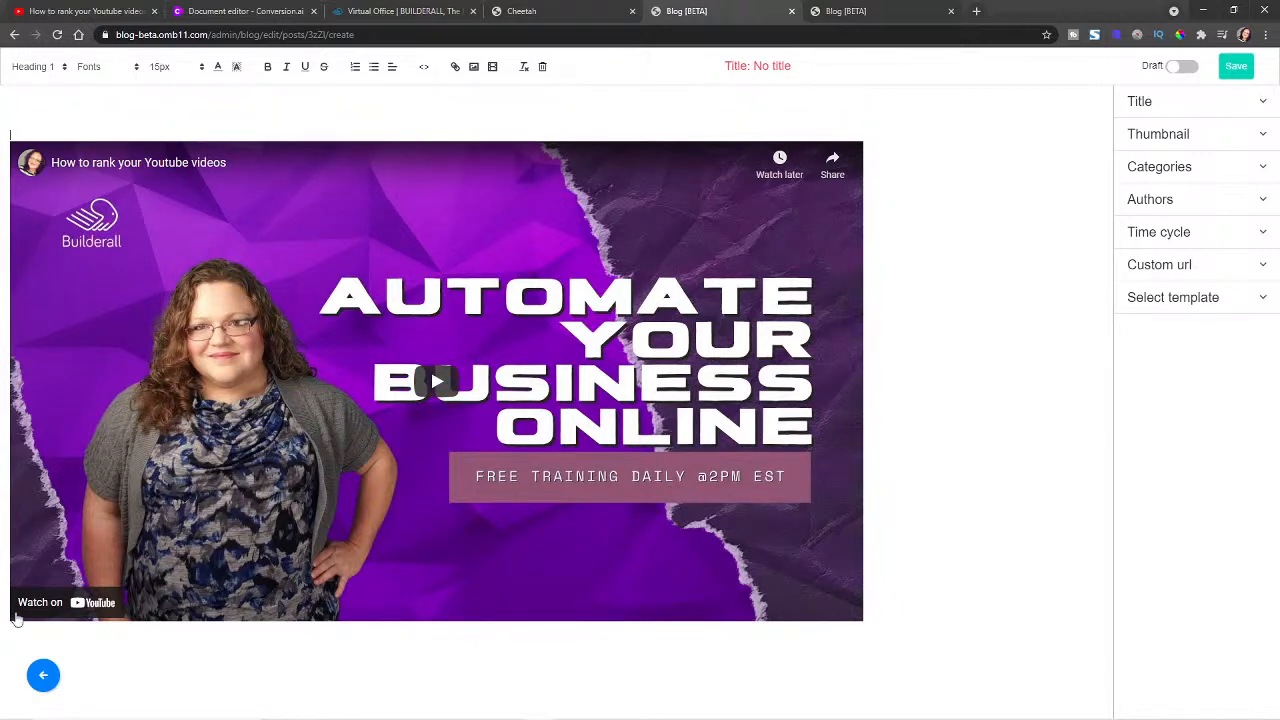
scroll(53, 152, down, 1)
scroll(14, 94, down, 1)
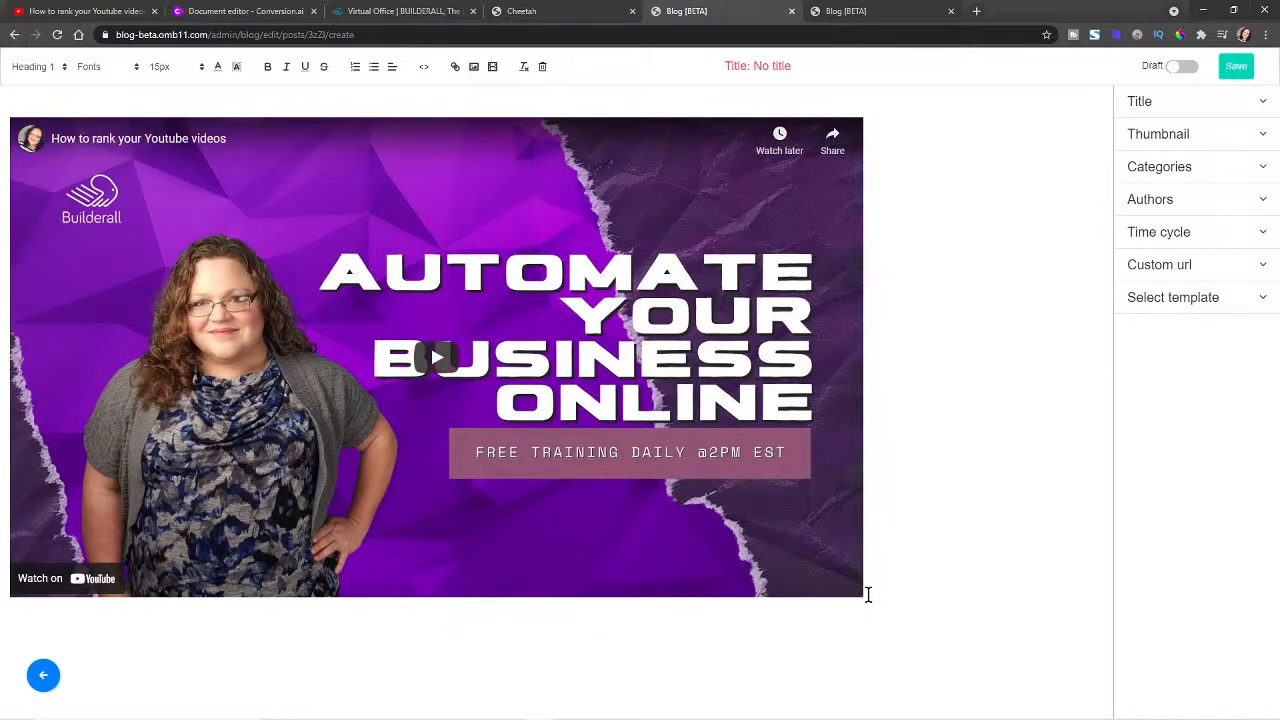
scroll(868, 594, up, 1)
scroll(878, 600, up, 1)
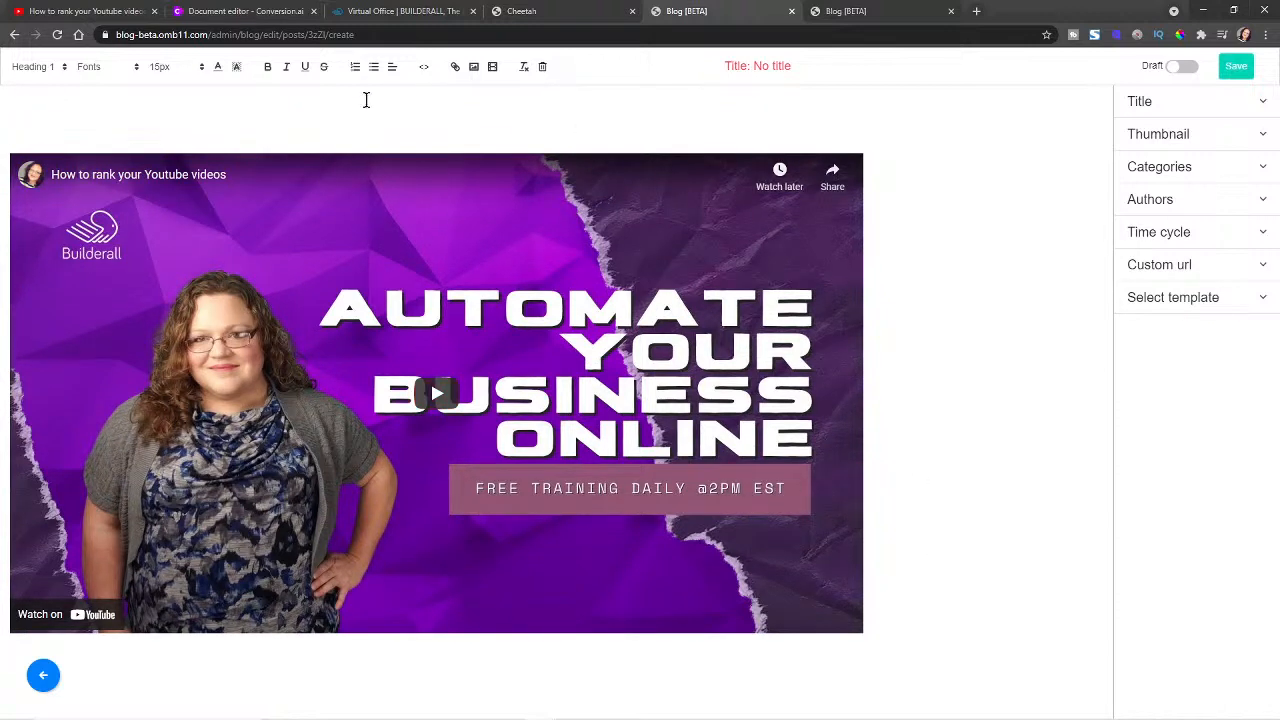
scroll(200, 127, down, 1)
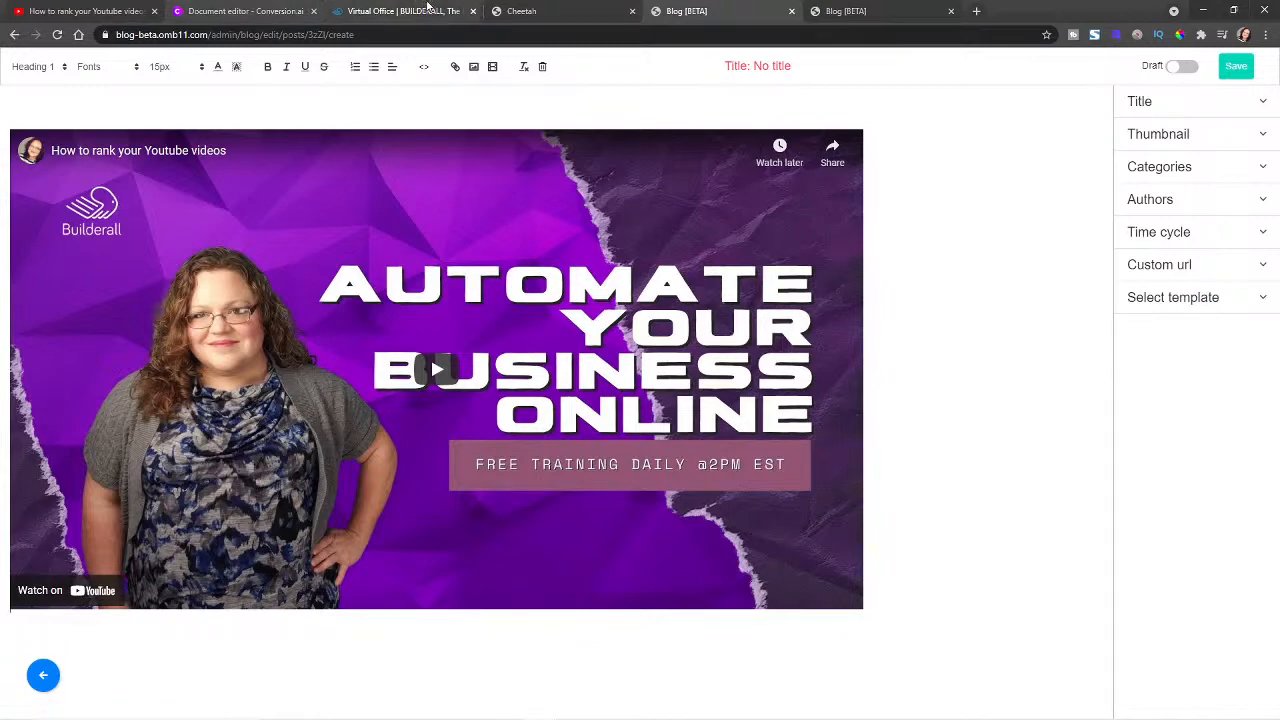
Step: Switch to the Conversion.ai document and copy its full text, from the introduction through section 3
click(530, 11)
click(274, 8)
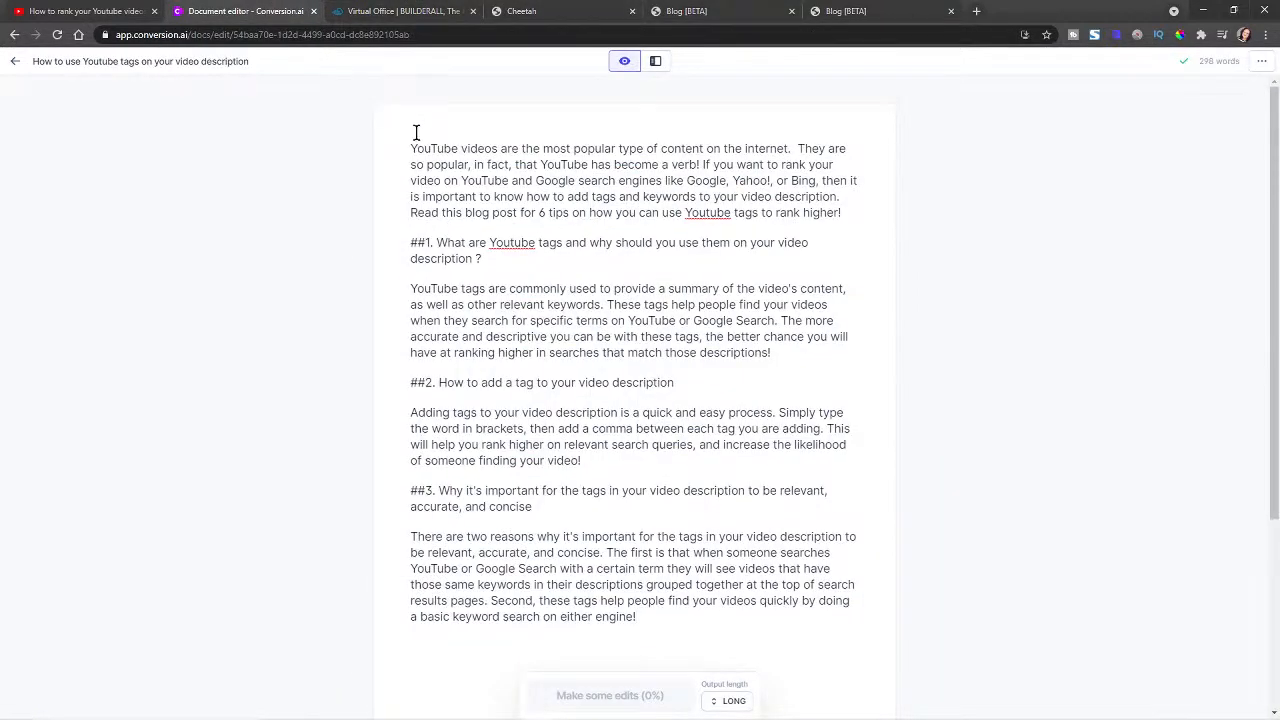
drag(412, 147, 700, 700)
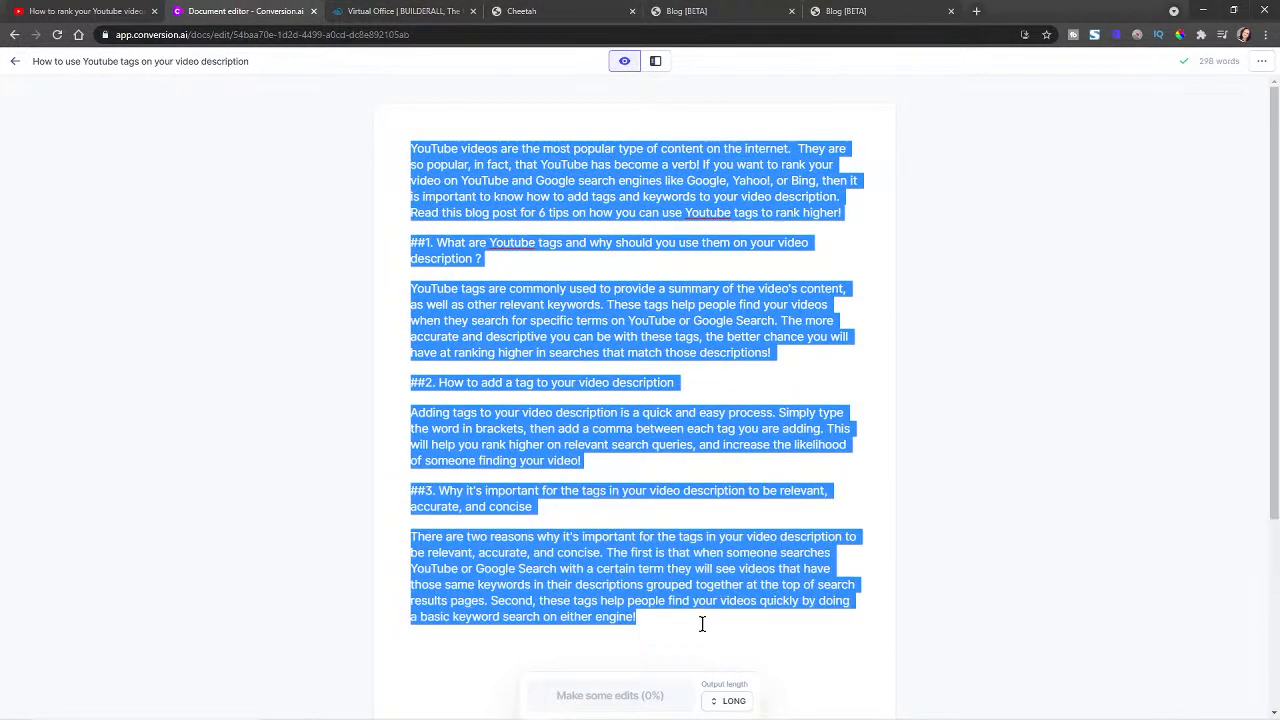
right_click(601, 163)
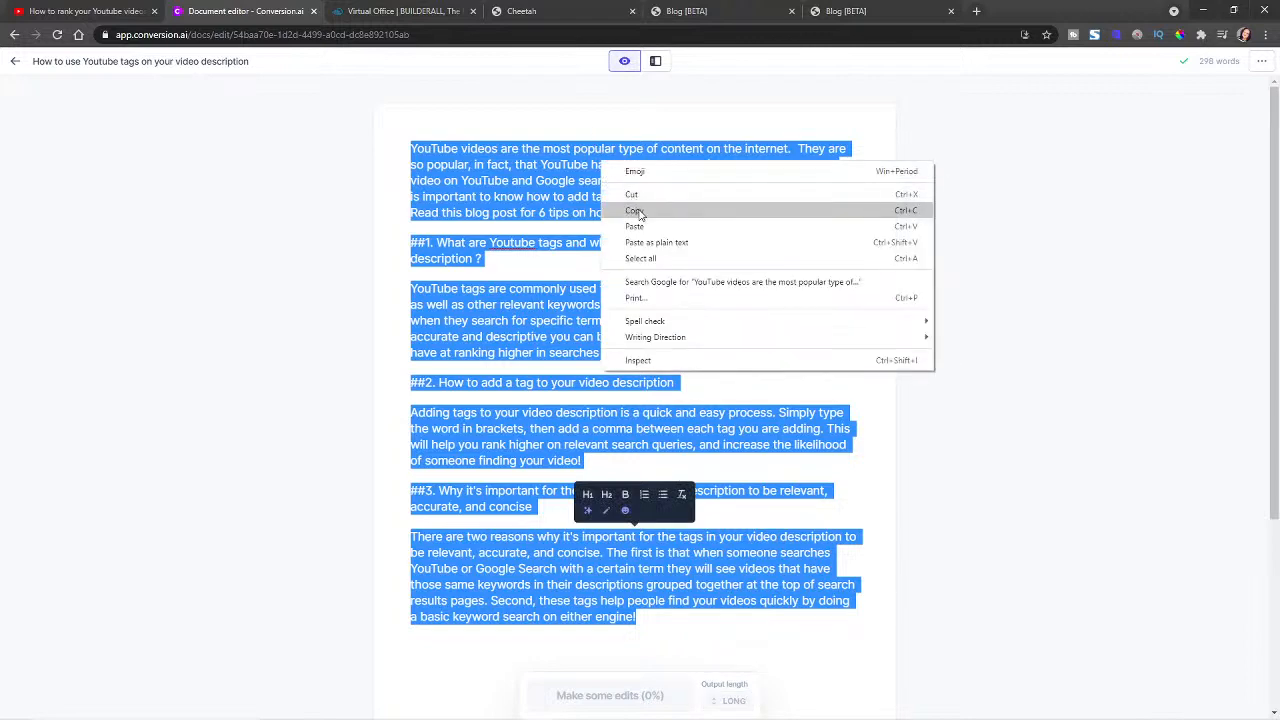
click(635, 211)
Step: Return to the Builderall blog post and paste the copied article text above the embedded video
click(449, 8)
click(85, 11)
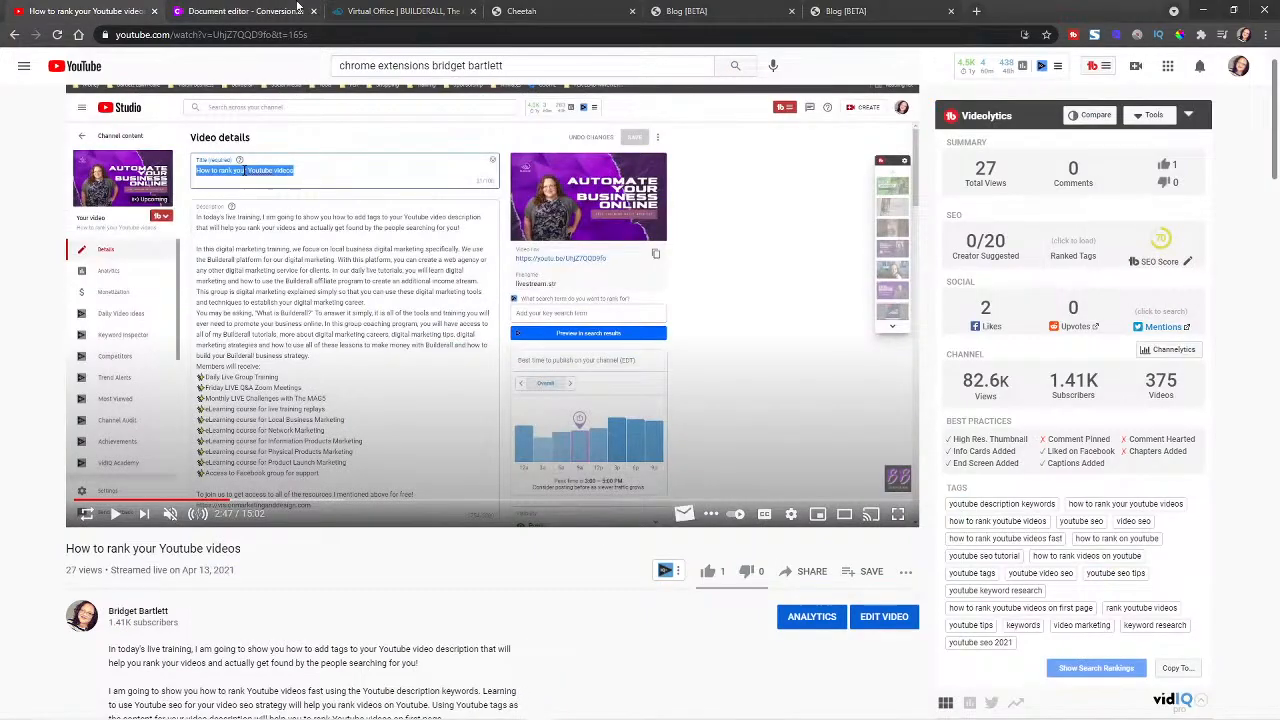
click(521, 11)
click(686, 11)
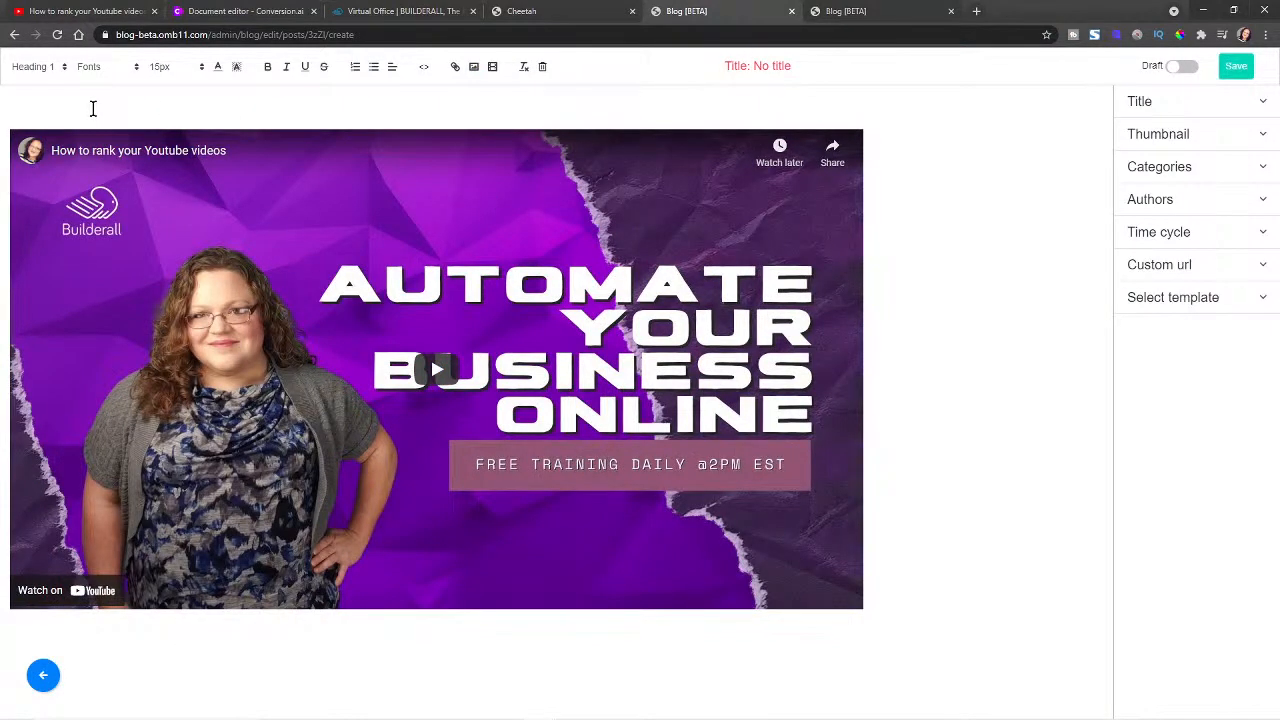
key(ctrl+v)
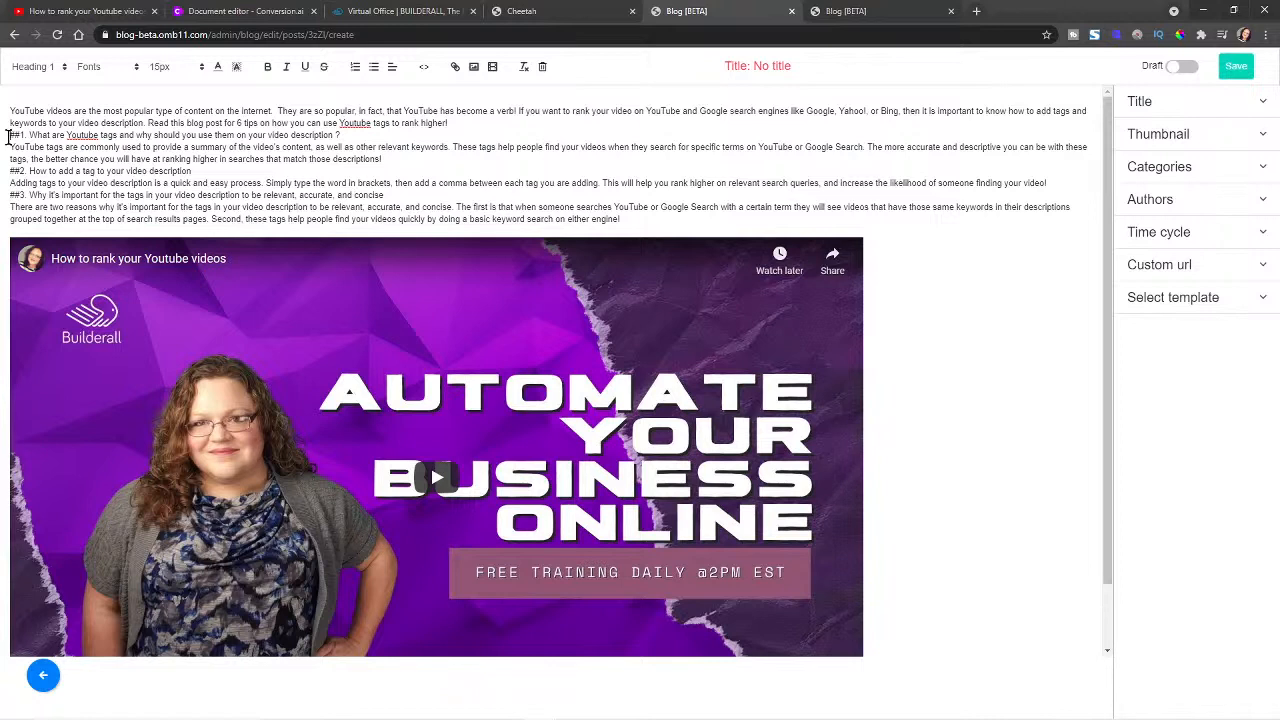
Step: Add a blank line before each of the three numbered section headings
key(Return)
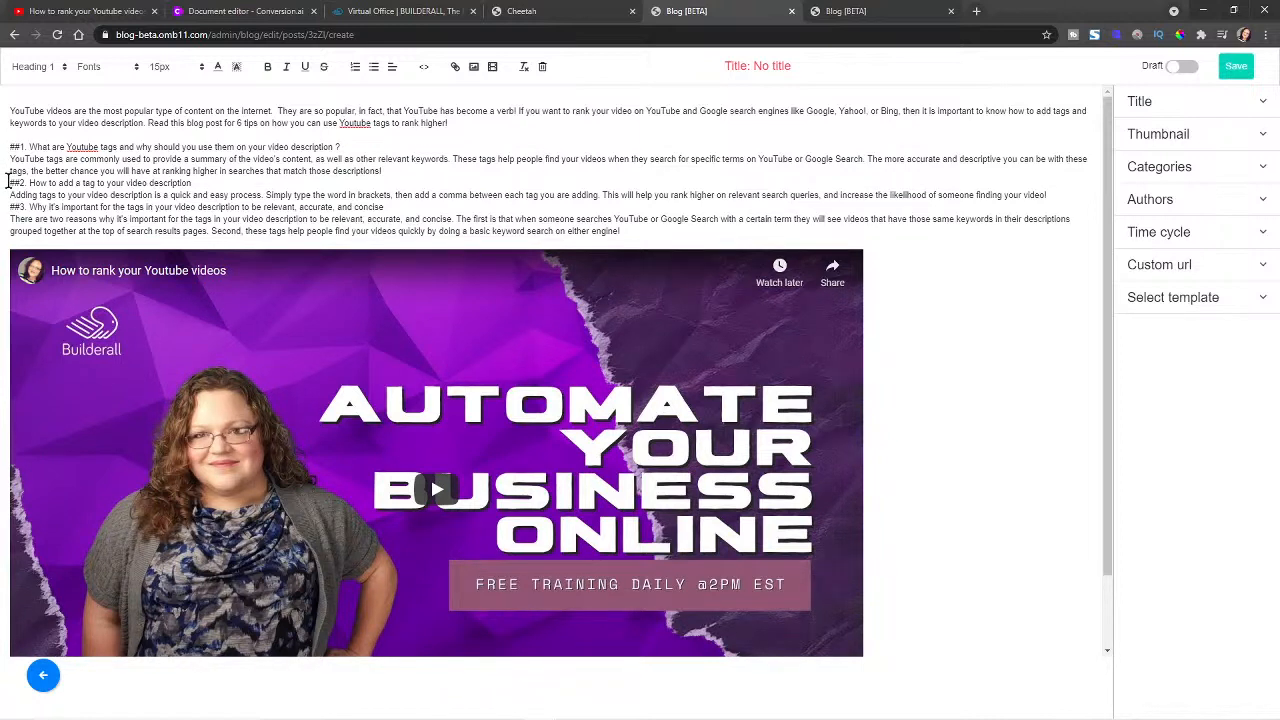
key(Return)
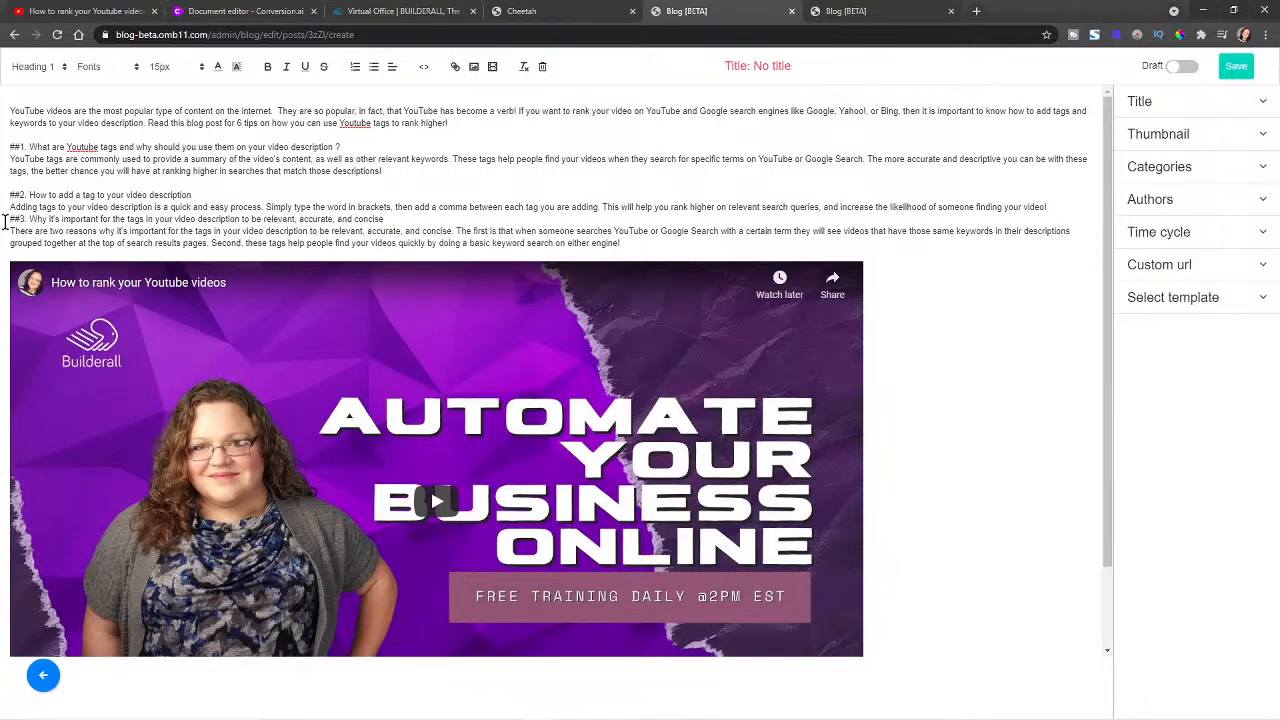
key(Return)
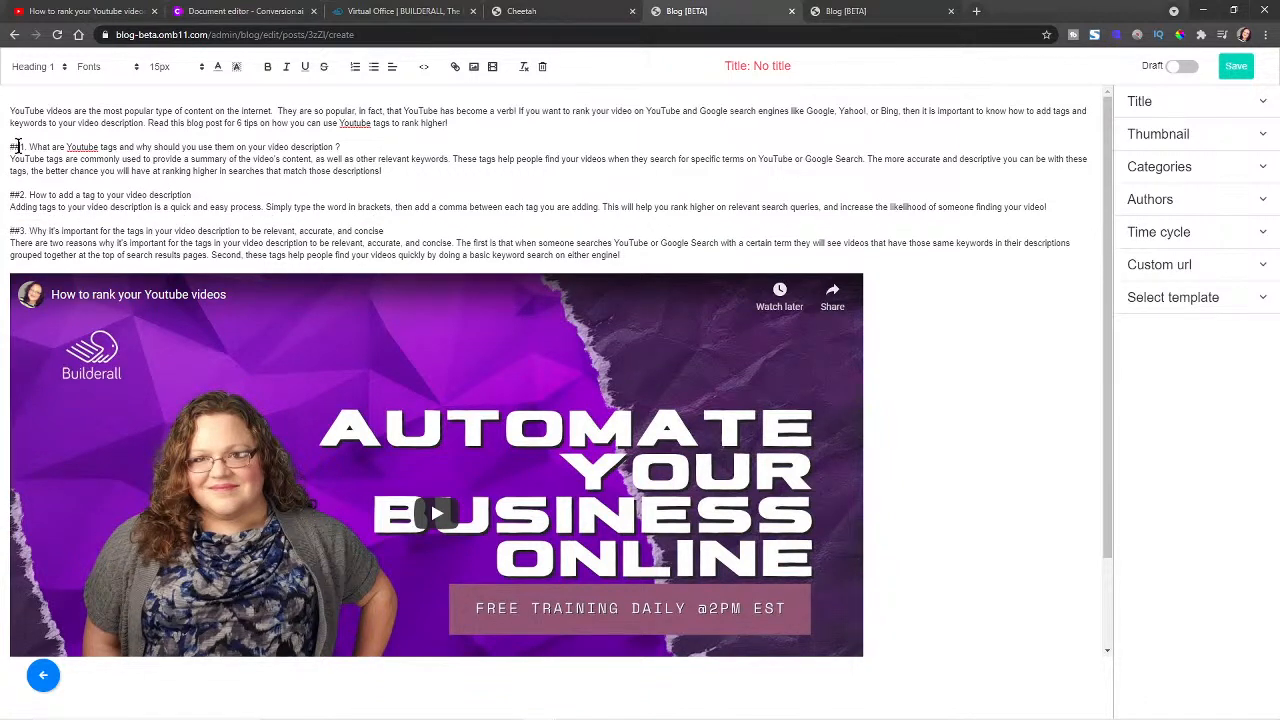
Step: Remove the "##" marks in front of the section headings 1, 2 and 3
click(17, 146)
key(BackSpace)
key(BackSpace)
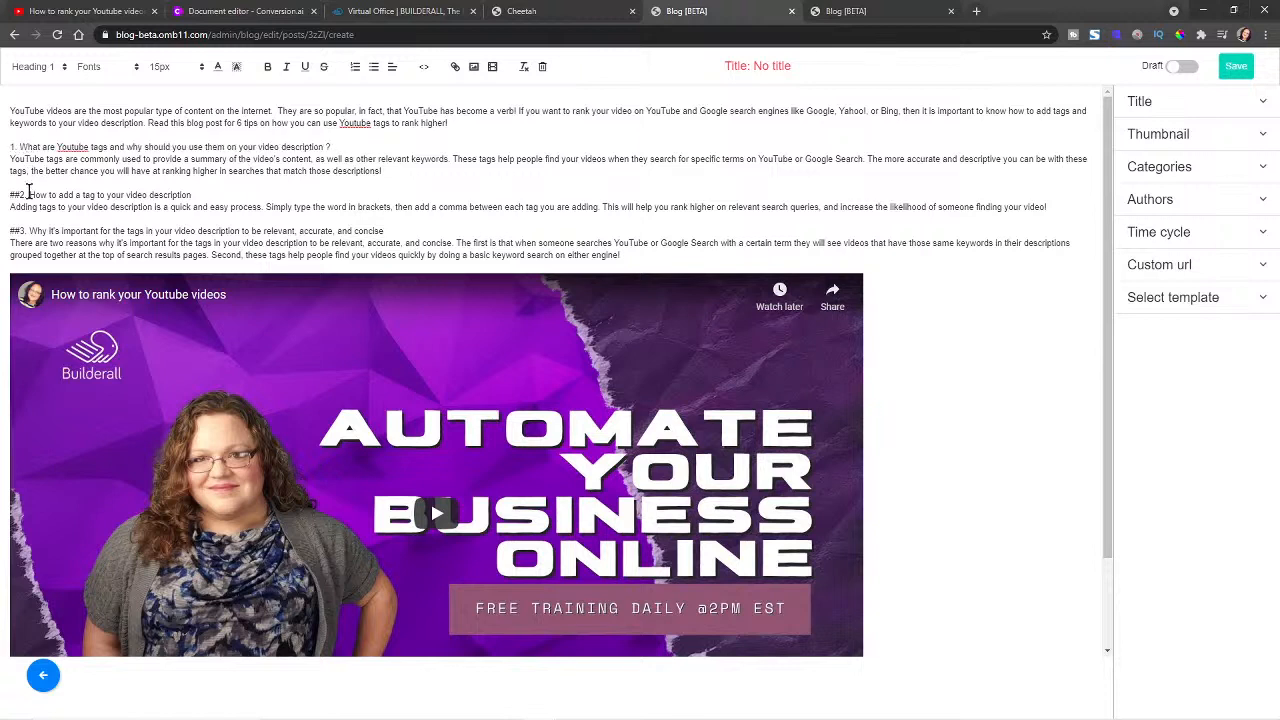
click(19, 196)
key(BackSpace)
key(BackSpace)
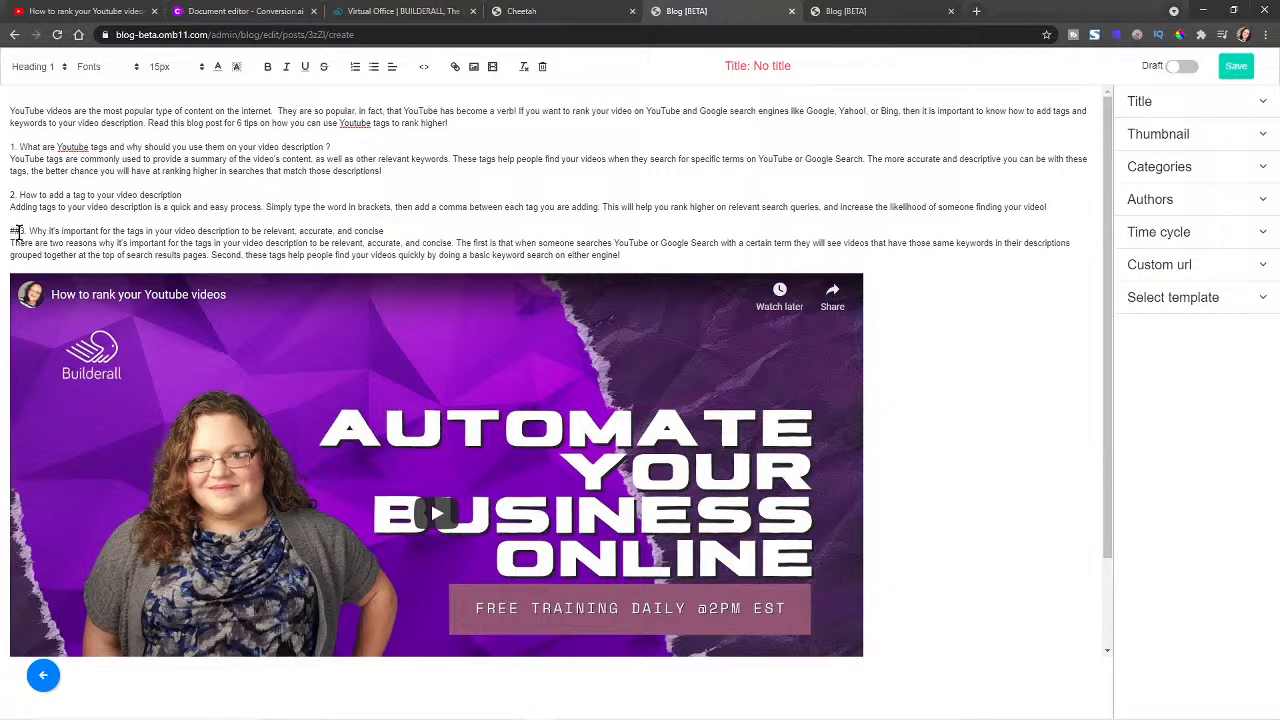
click(18, 231)
key(BackSpace)
key(BackSpace)
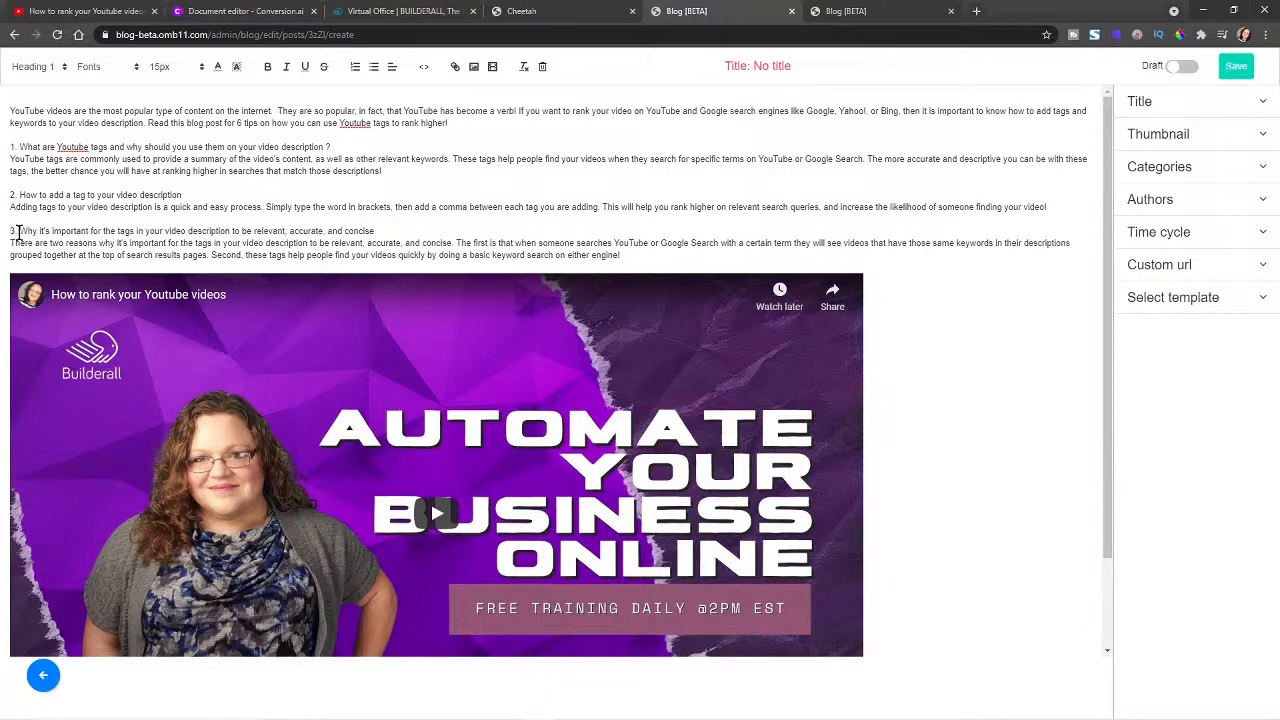
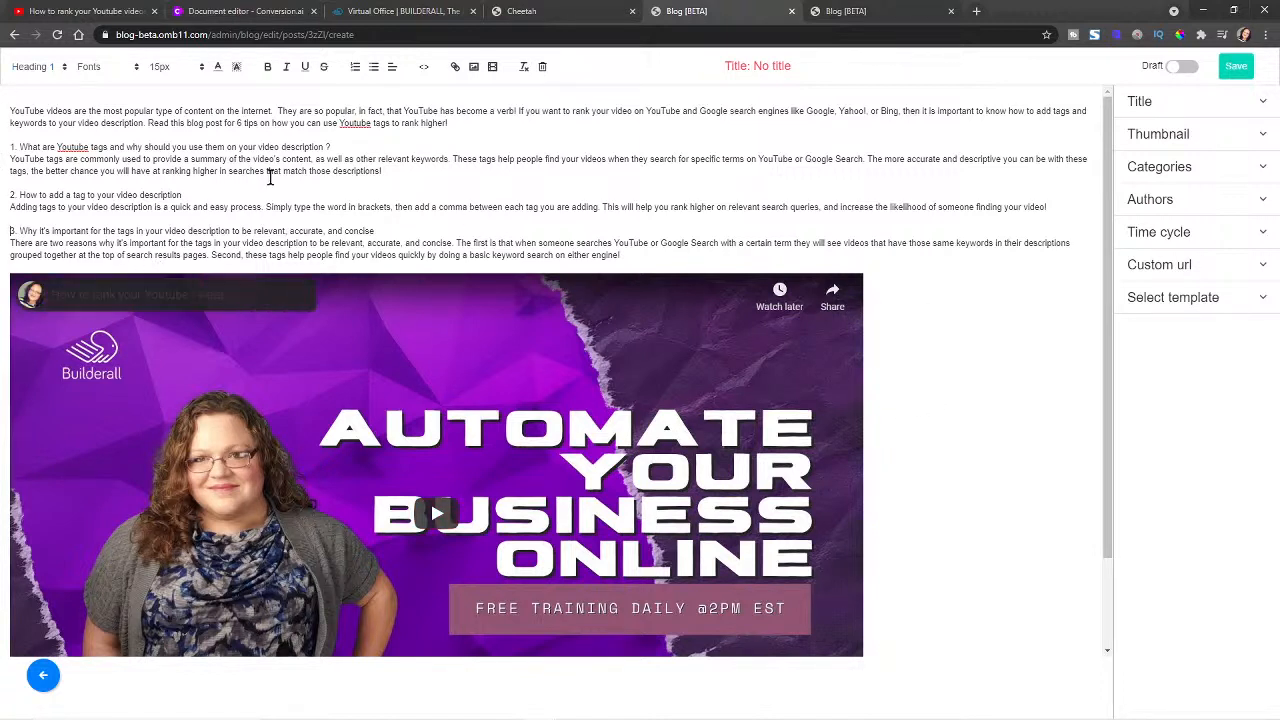
Step: Copy the embed code of the "How to rank your Youtube videos" video on YouTube and return to the Builderall blog post
click(634, 255)
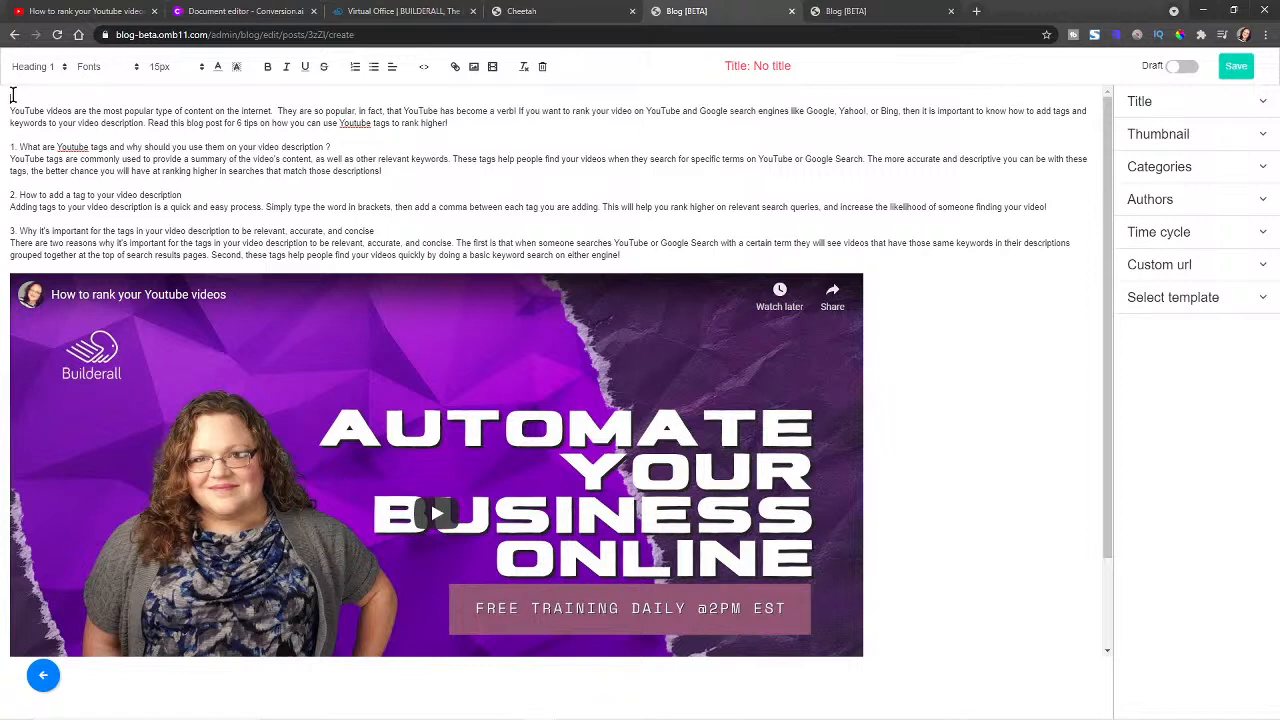
click(12, 94)
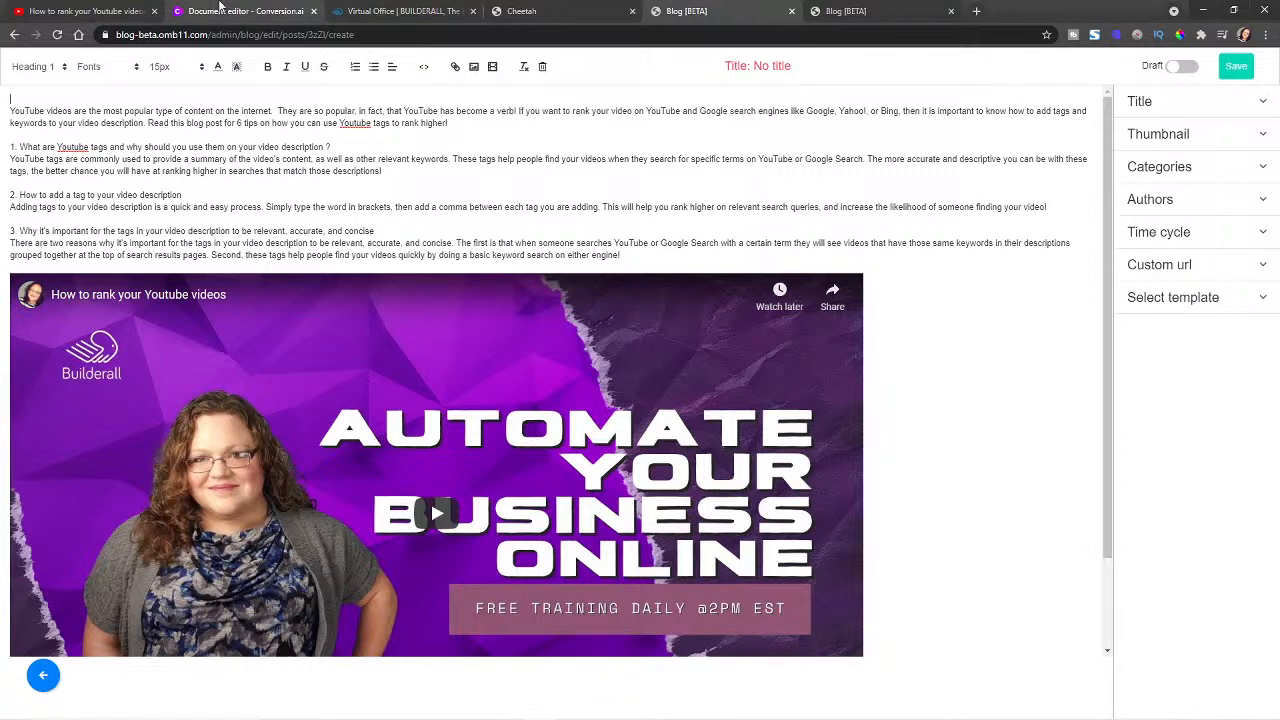
click(55, 11)
right_click(485, 440)
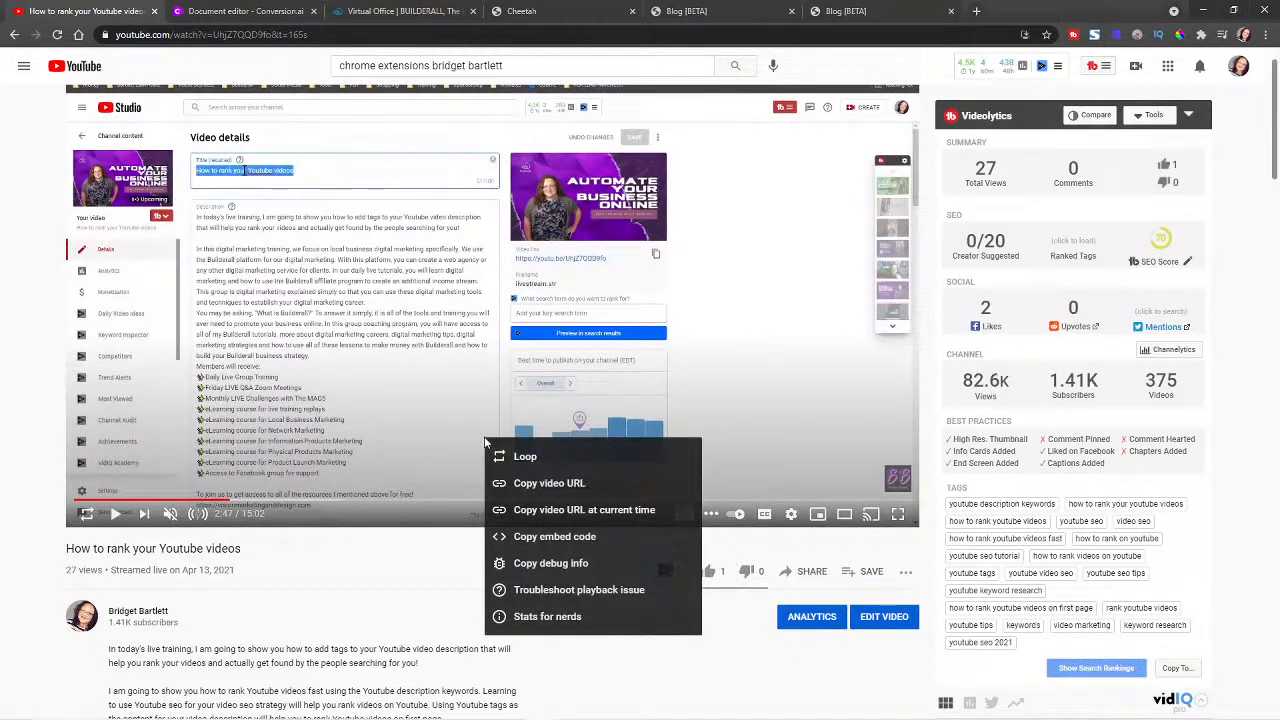
click(528, 546)
click(240, 11)
key(ctrl+a)
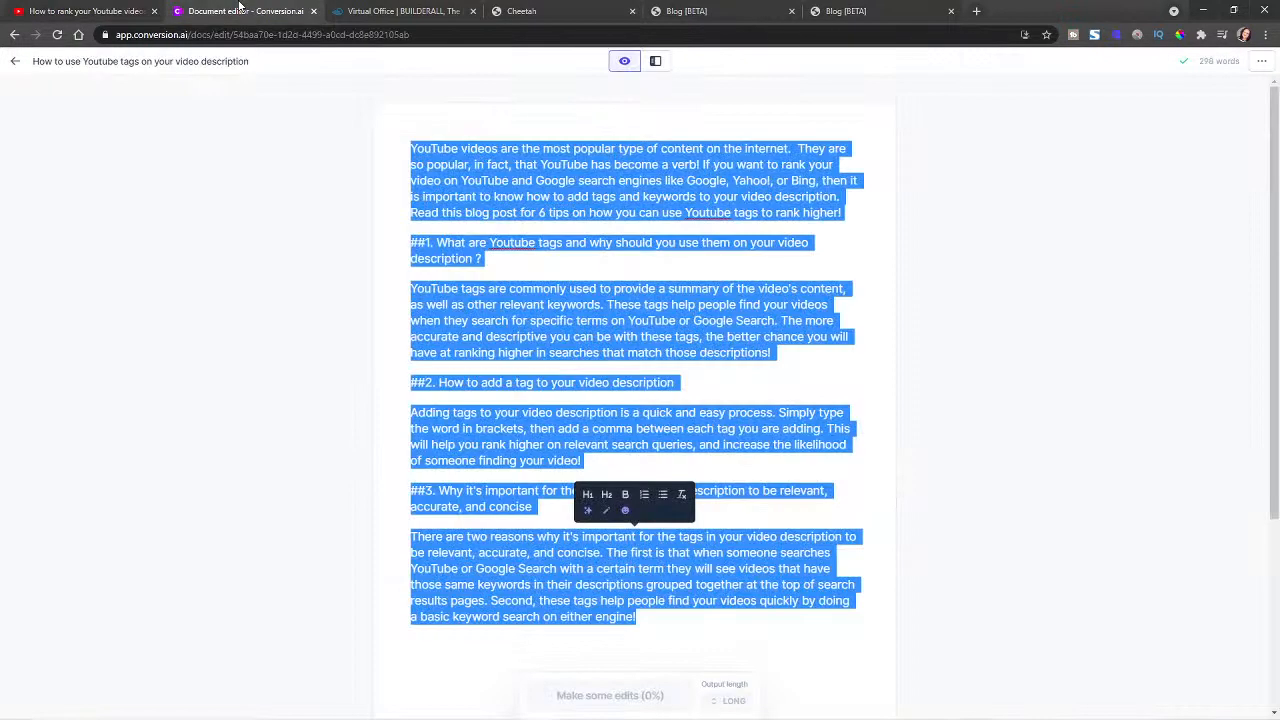
click(70, 11)
click(745, 9)
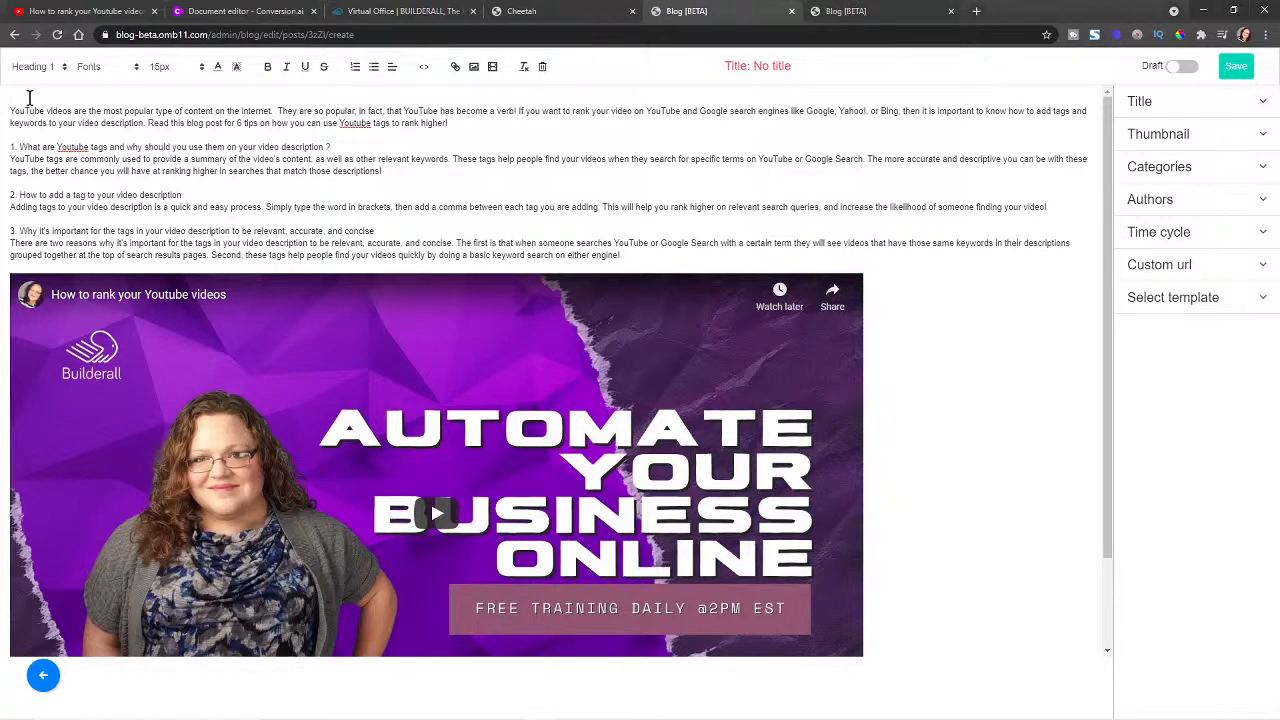
Step: Replace the post's entire HTML source with the copied YouTube embed code and save it
click(424, 66)
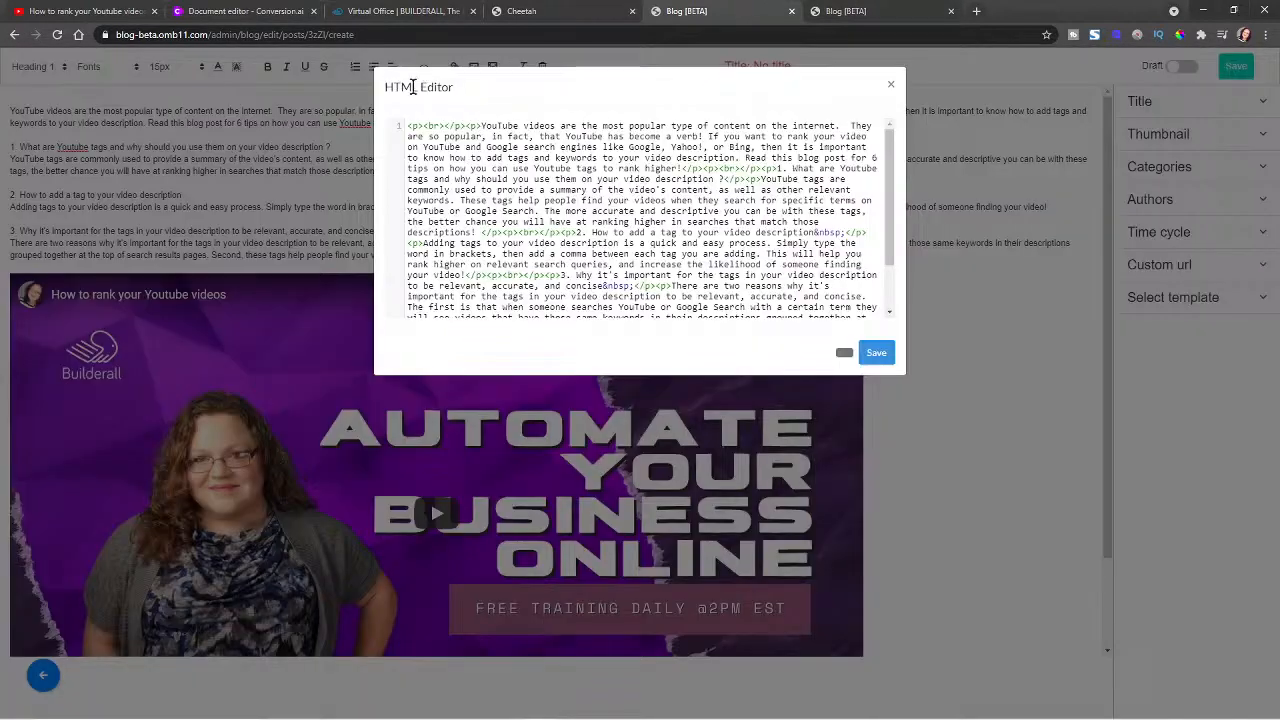
drag(408, 126, 890, 350)
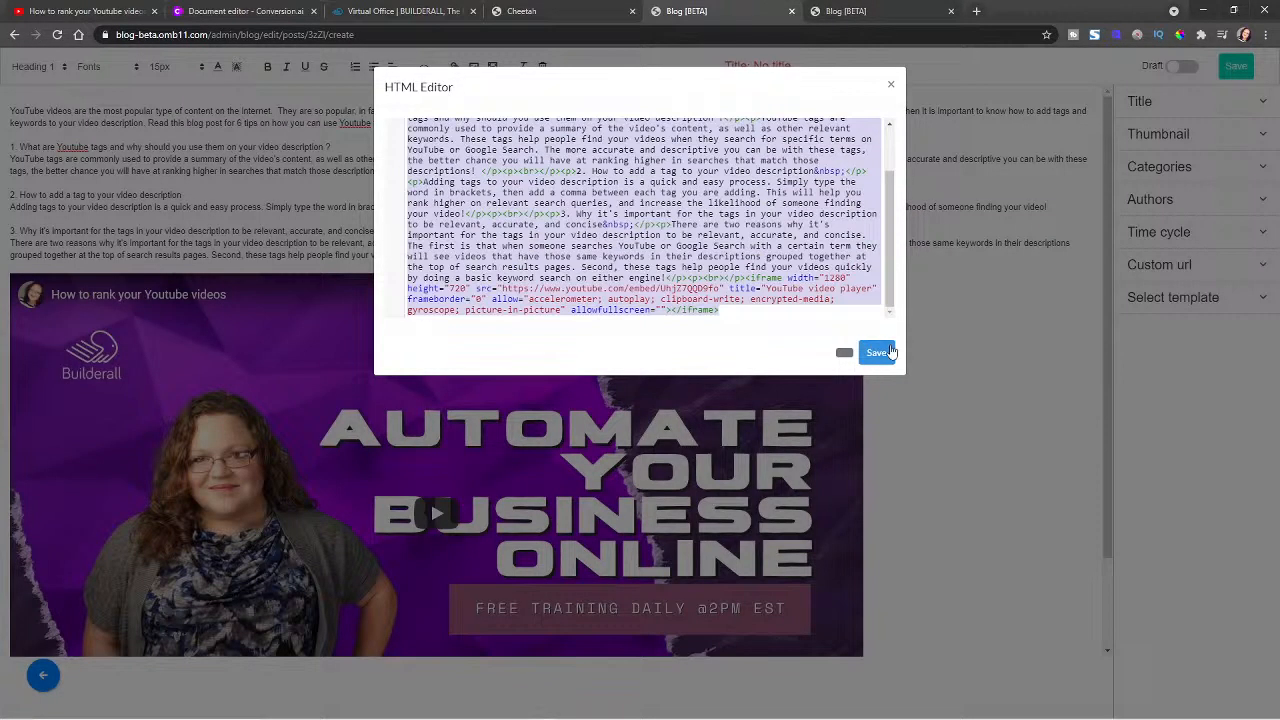
key(ctrl+v)
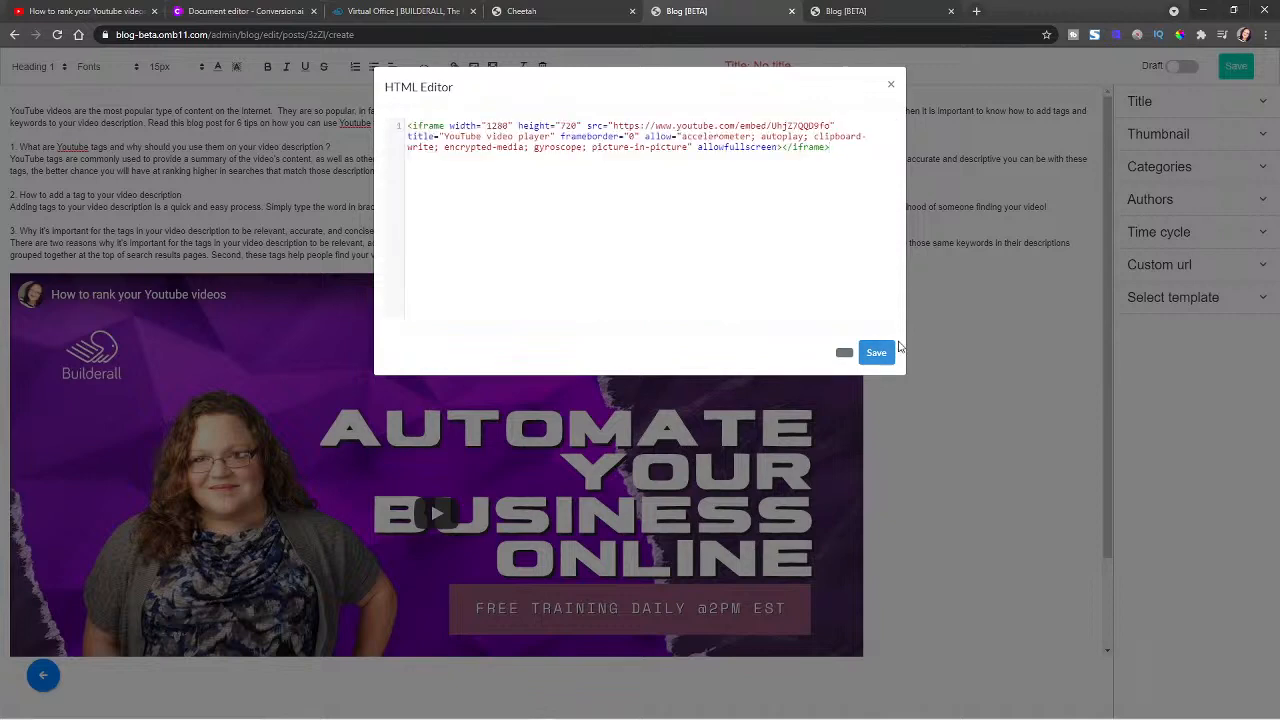
click(886, 352)
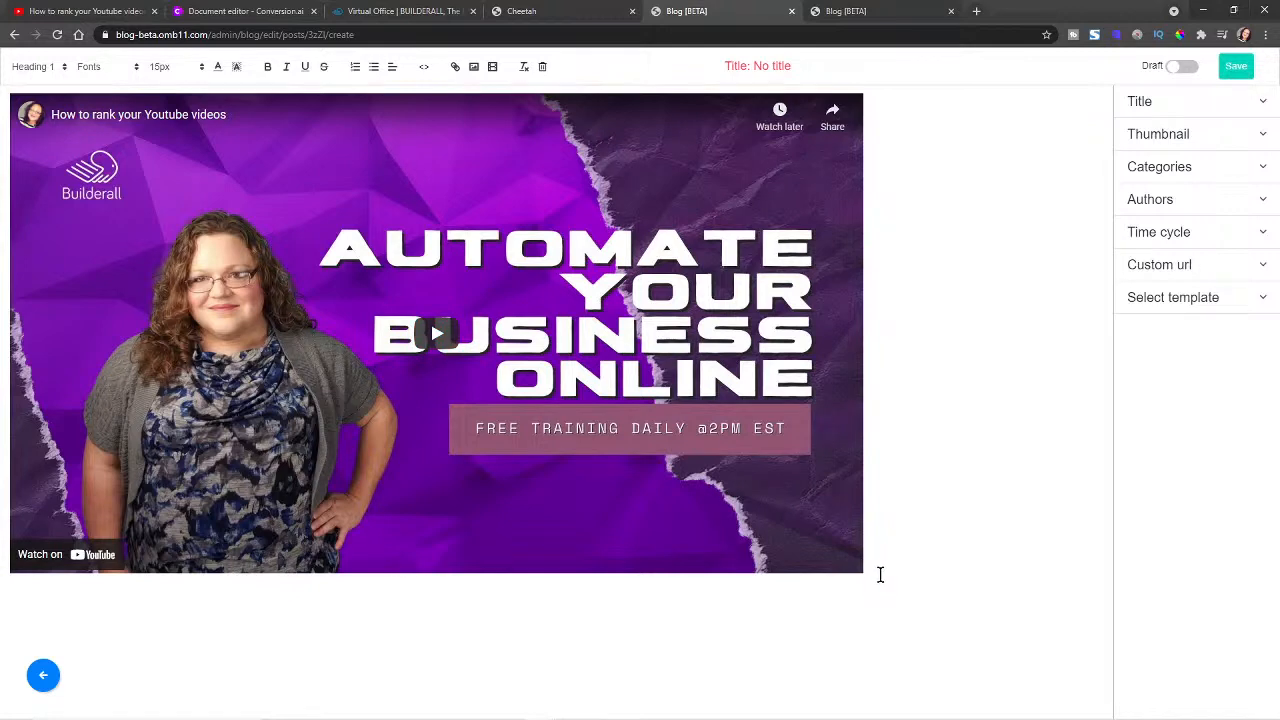
Step: Insert three blank lines above the embedded video and place the text cursor on the first one
key(Return)
key(Return)
key(Return)
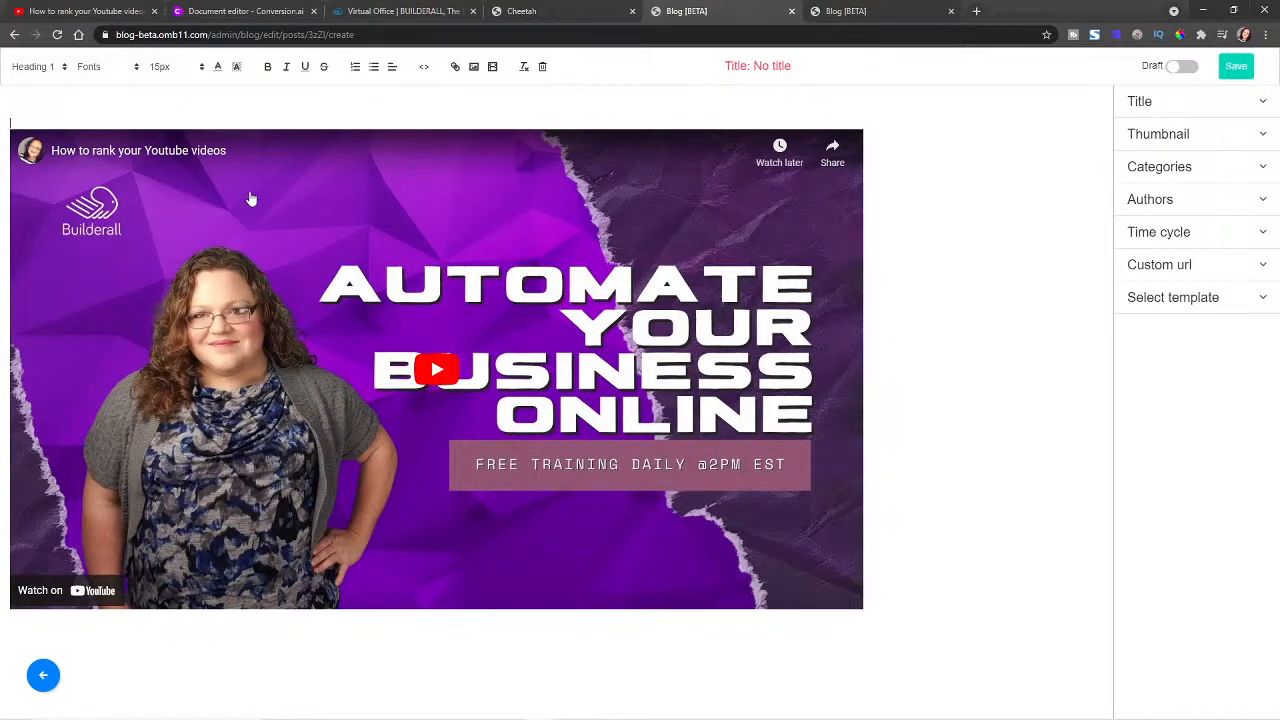
double_click(64, 104)
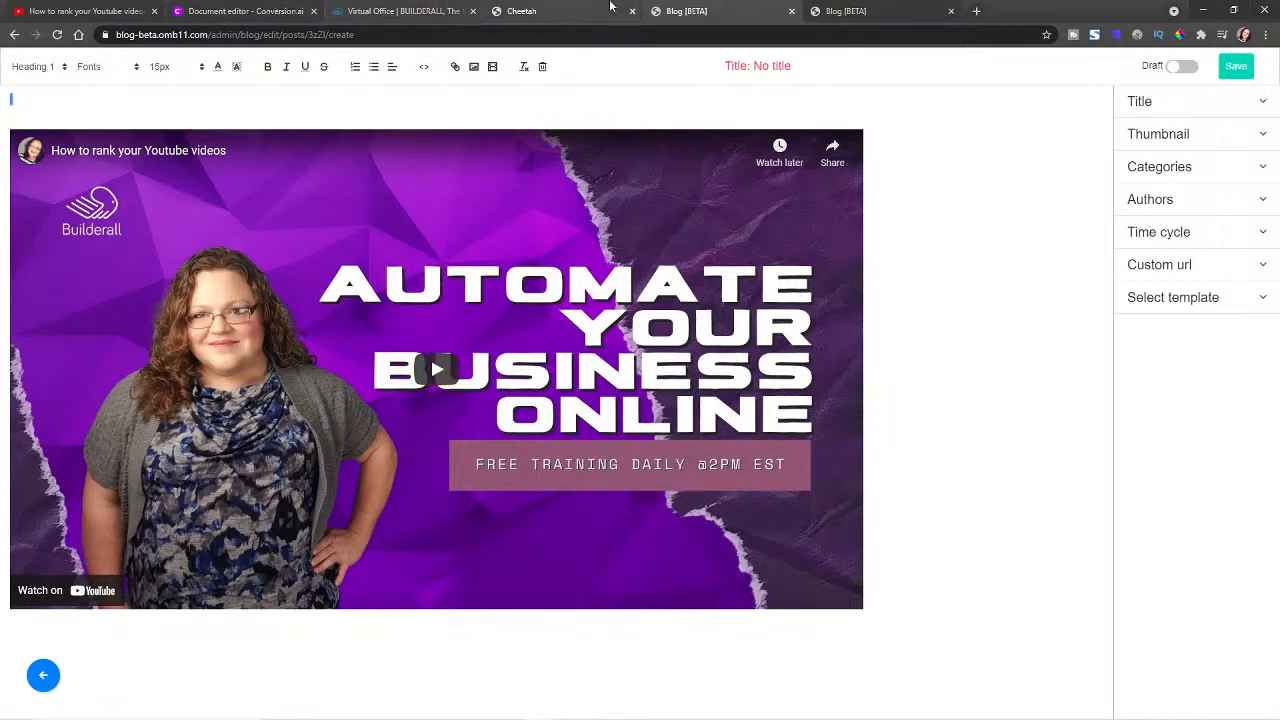
Step: Switch to the Conversion.ai document and copy the selected article text, from the introduction through section 3
click(540, 11)
click(724, 9)
click(849, 10)
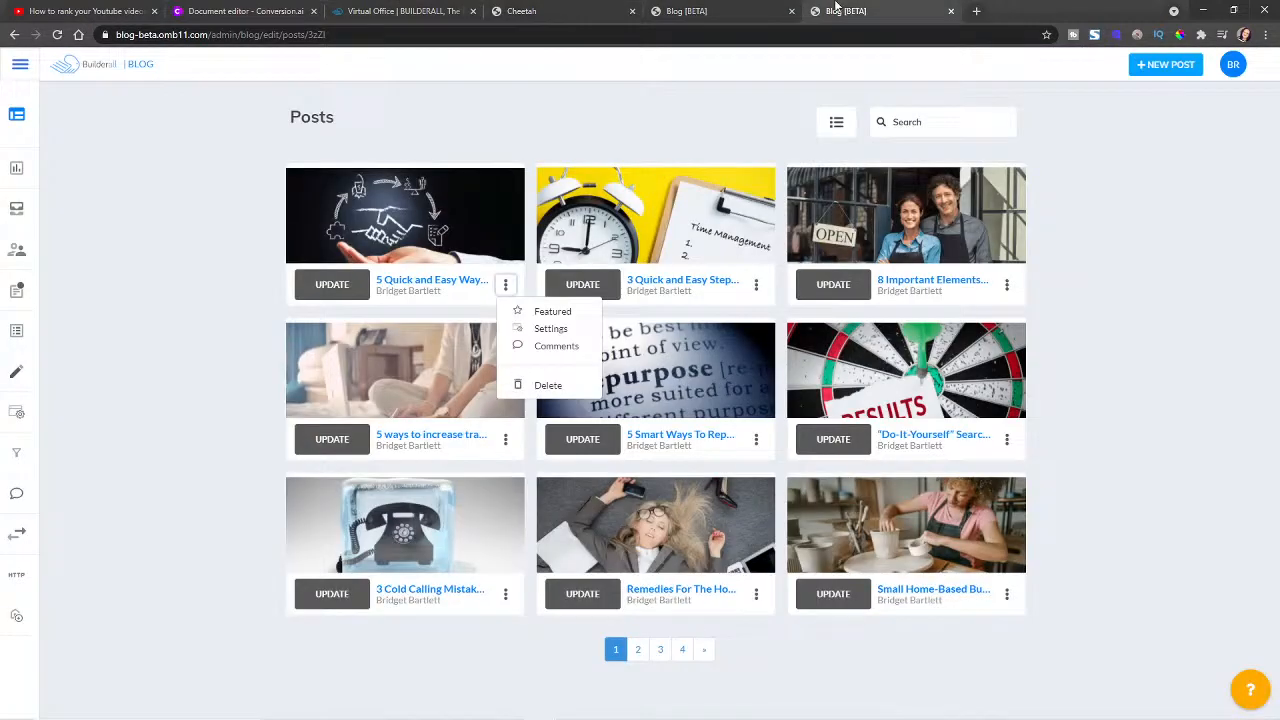
click(410, 11)
click(230, 10)
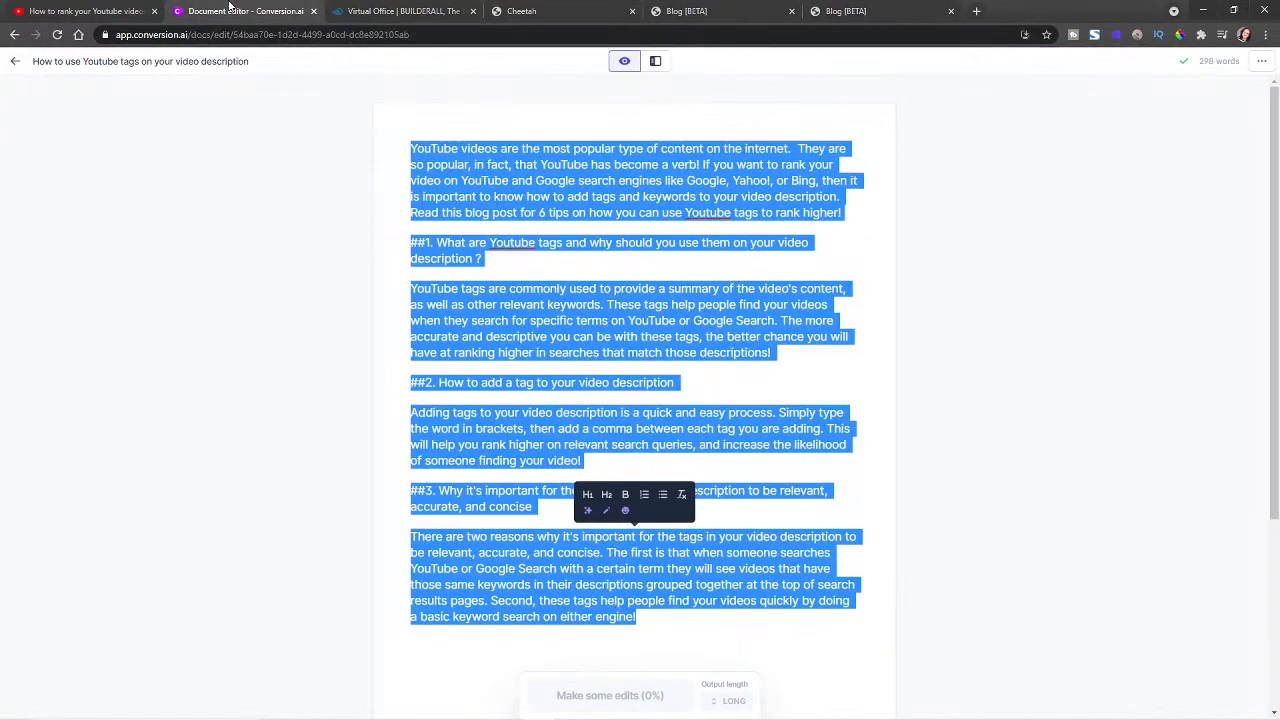
right_click(460, 172)
click(493, 226)
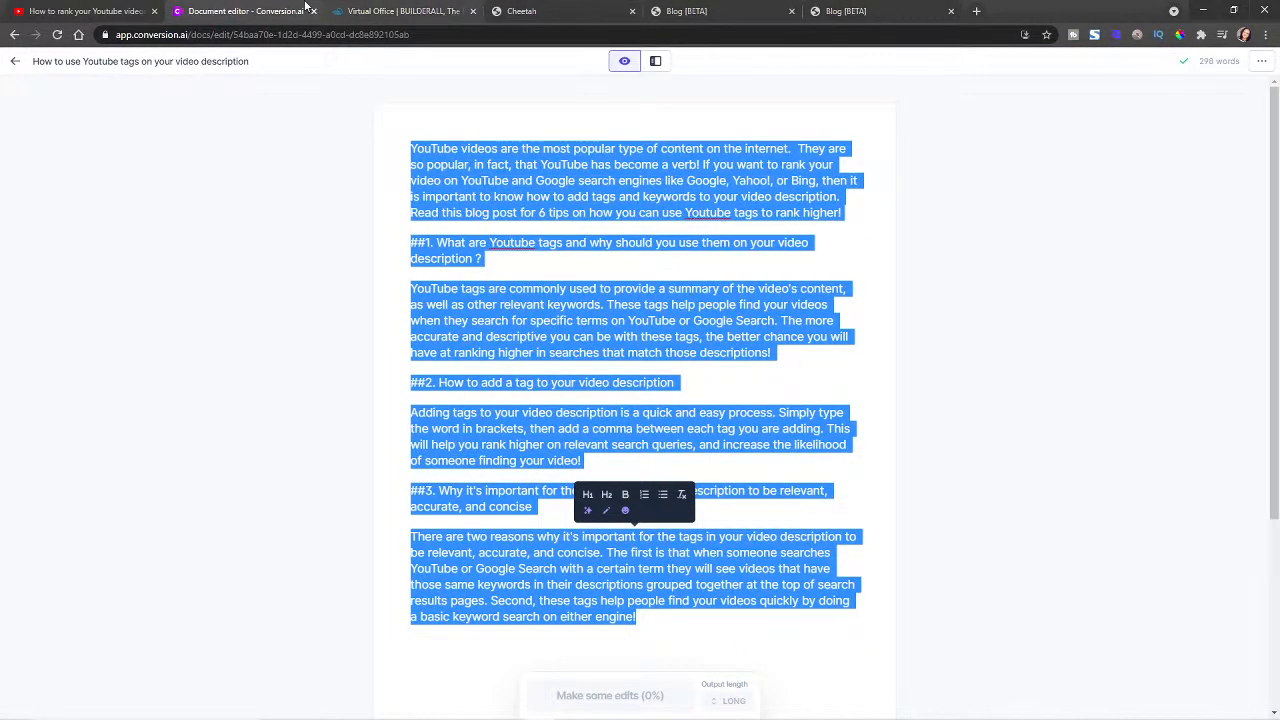
Step: Return to the Builderall blog post and paste the article text on the empty line above the video
click(720, 11)
click(818, 9)
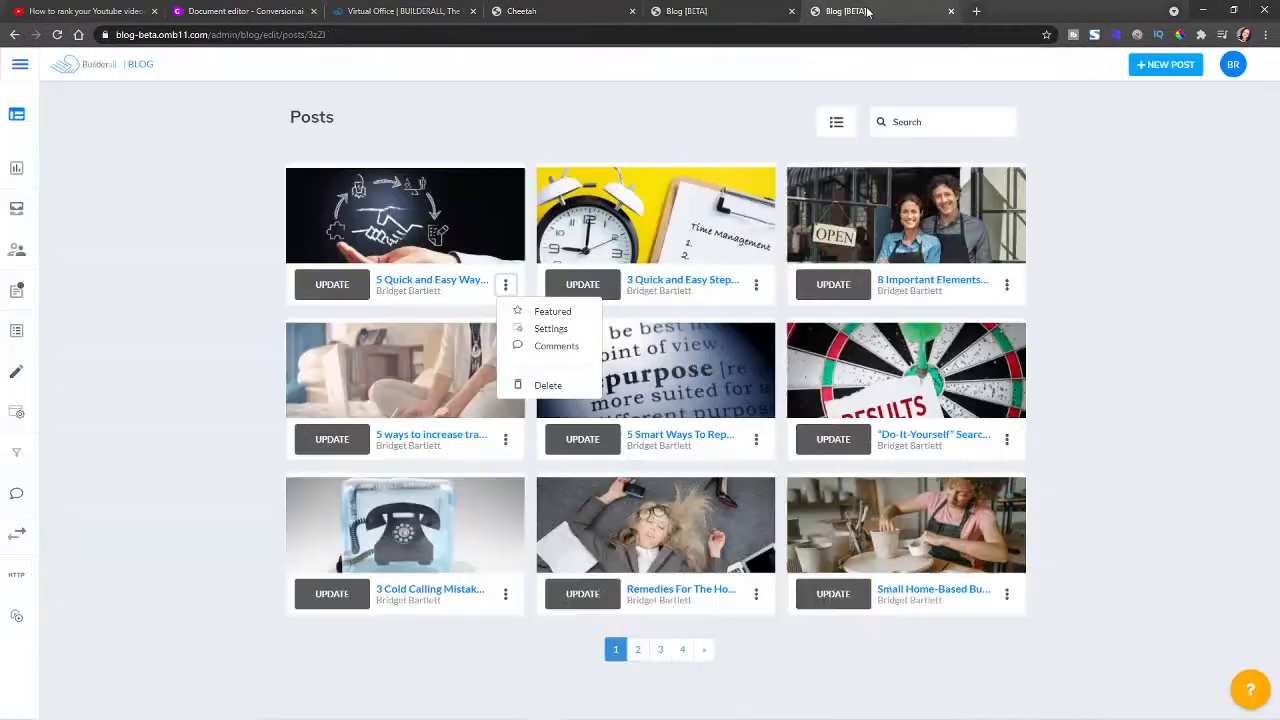
click(724, 11)
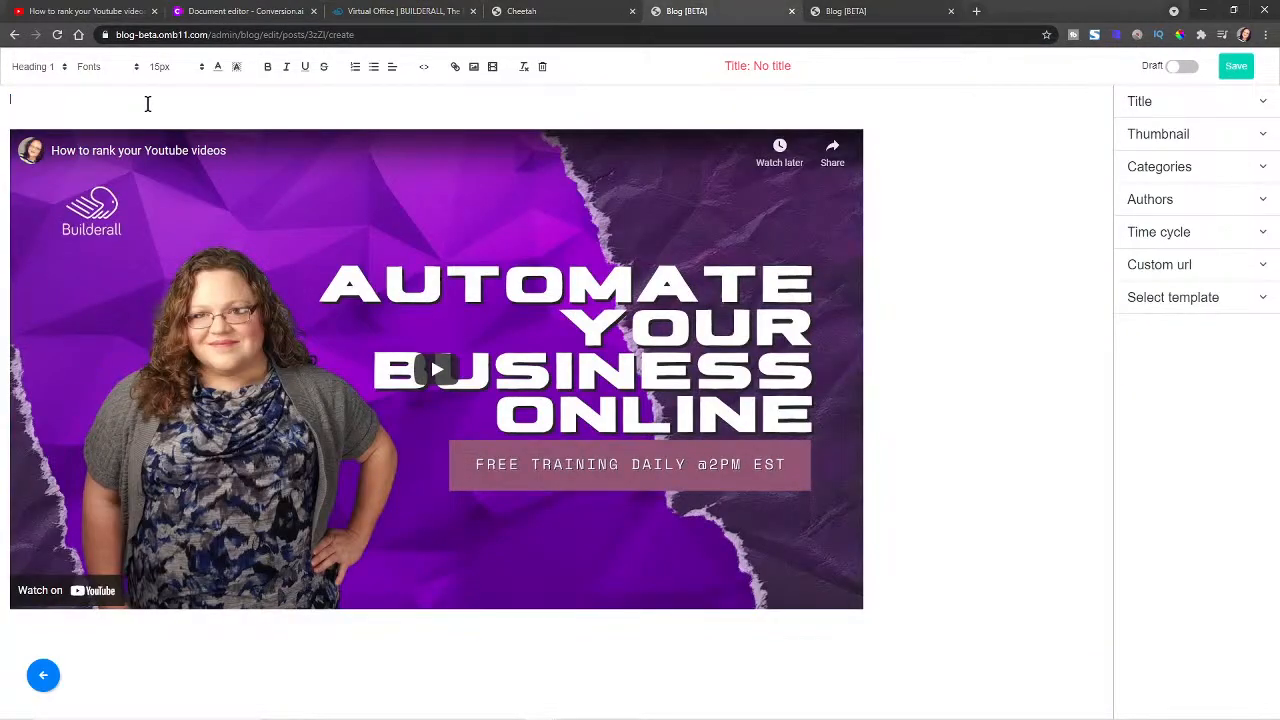
key(ctrl+v)
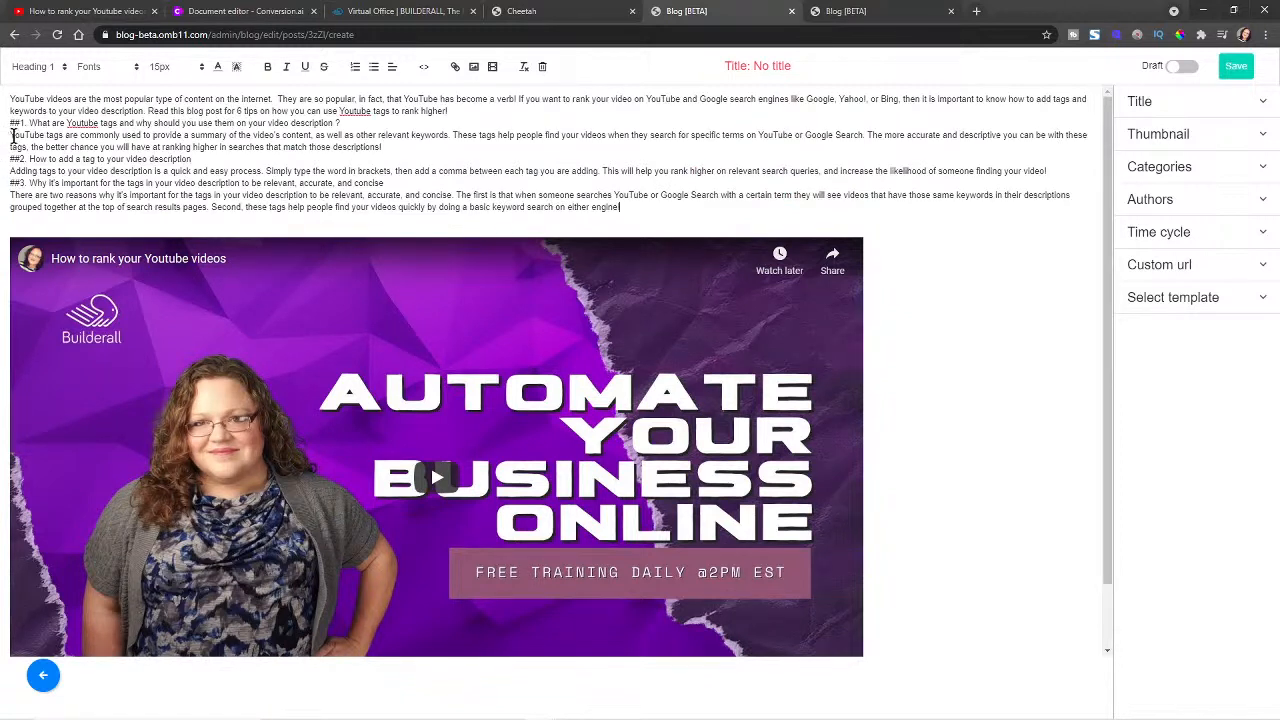
Step: Put an empty line ahead of each of the pasted section headings 1, 2 and 3
click(10, 123)
key(Return)
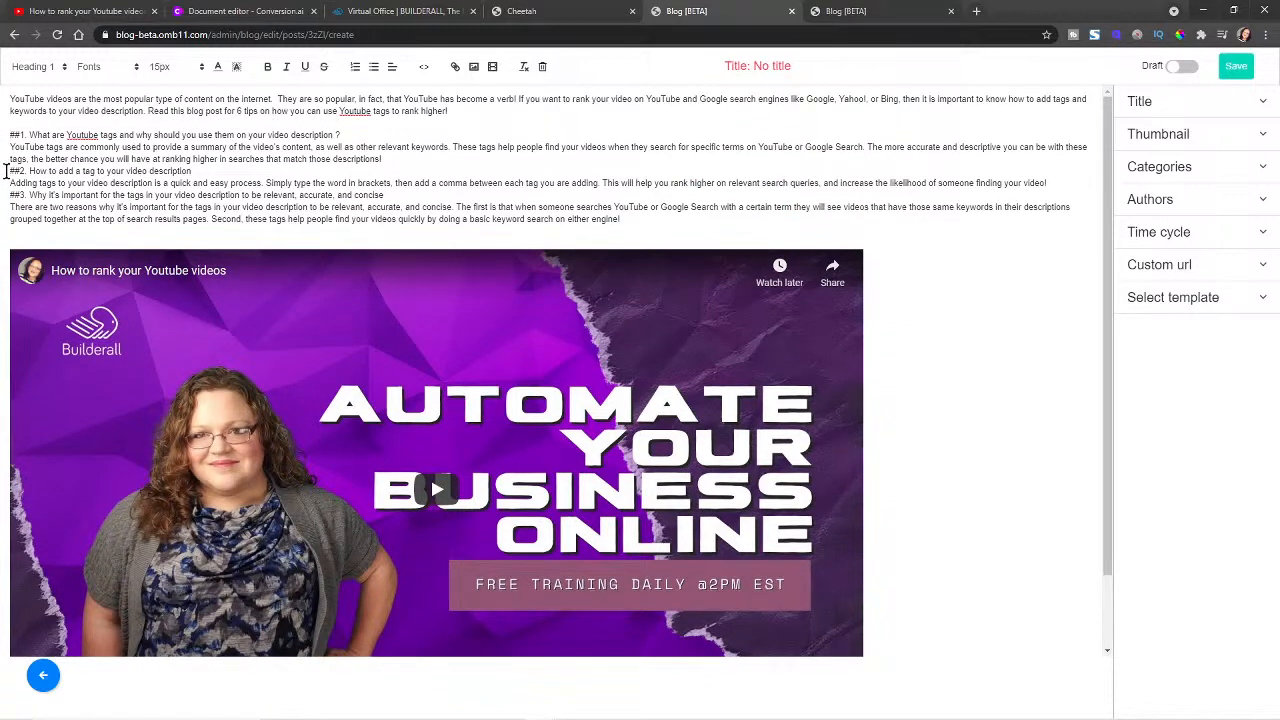
click(10, 171)
key(Return)
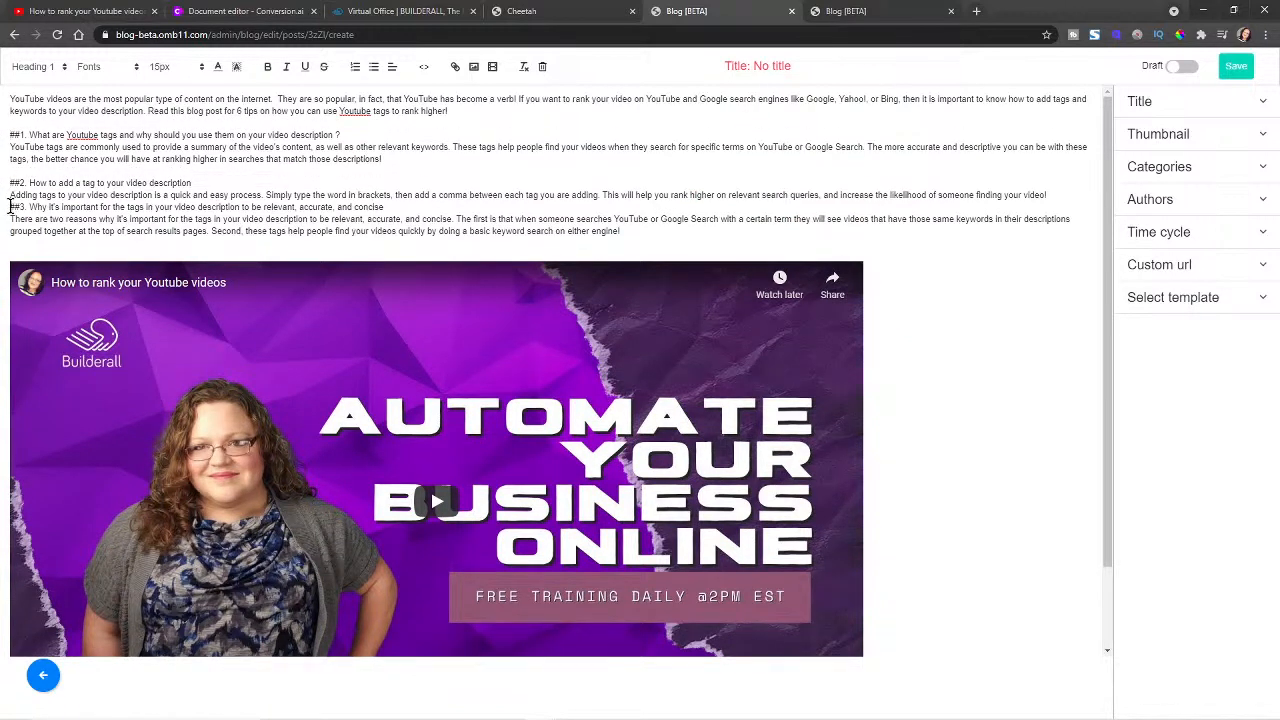
click(10, 207)
key(Return)
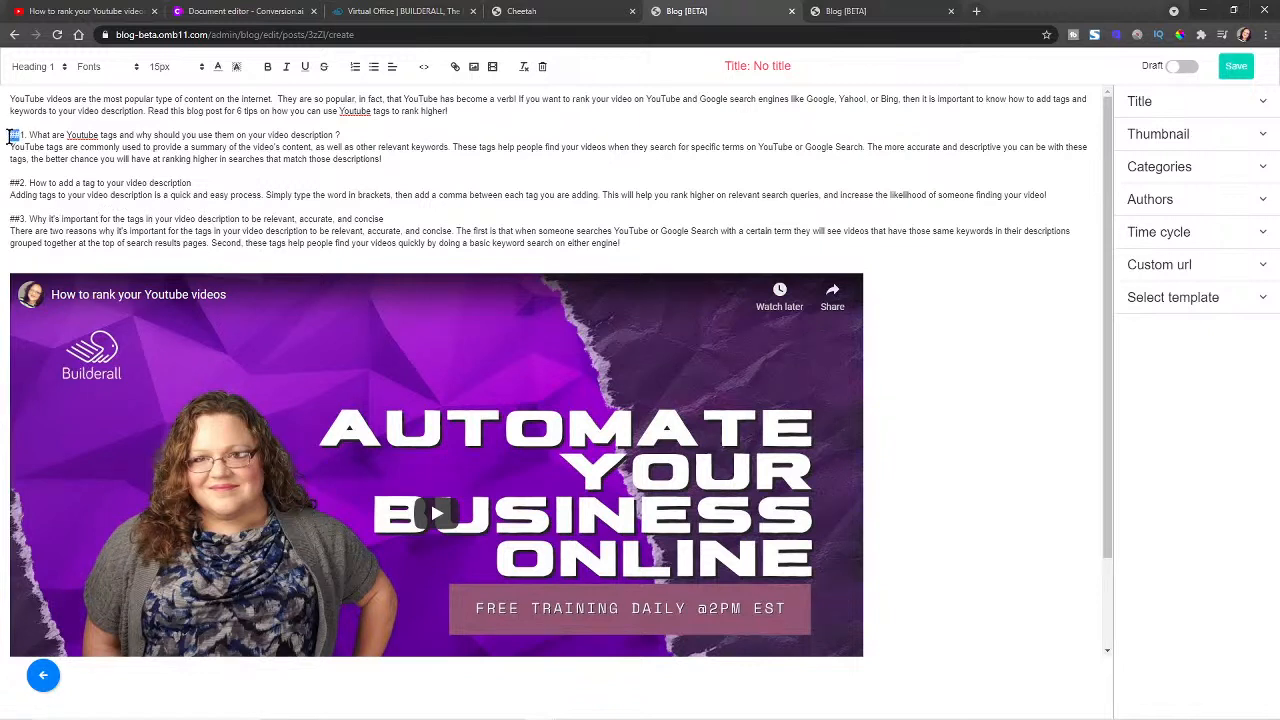
Step: Delete the "##" marks from the start of the three numbered section headings
key(BackSpace)
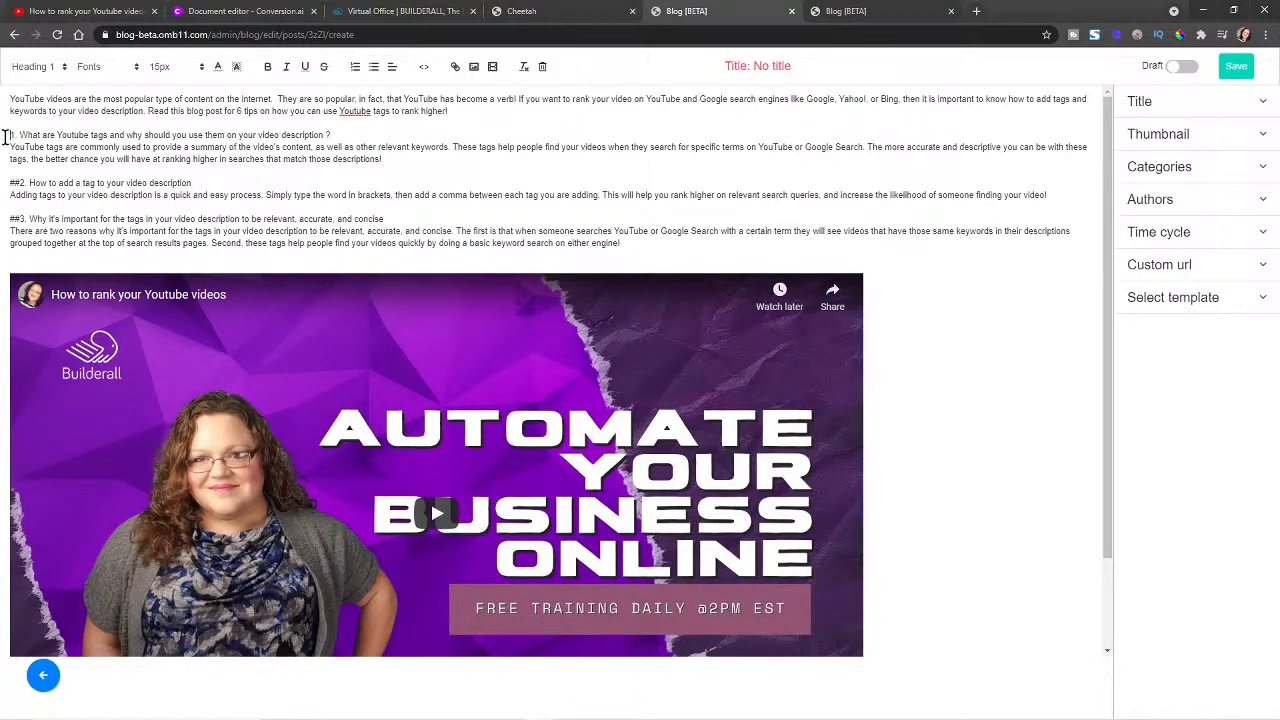
drag(23, 183, 12, 216)
key(BackSpace)
key(BackSpace)
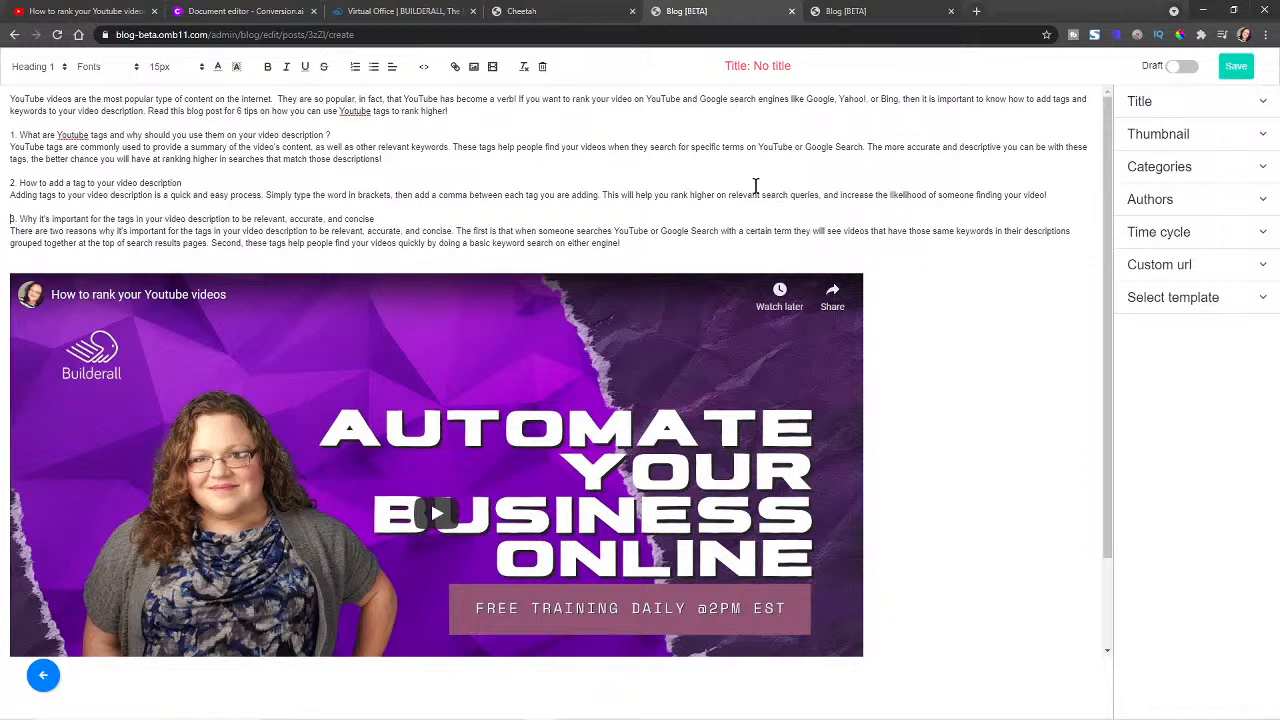
Step: Make the three numbered section headings bold
drag(10, 134, 350, 135)
click(267, 66)
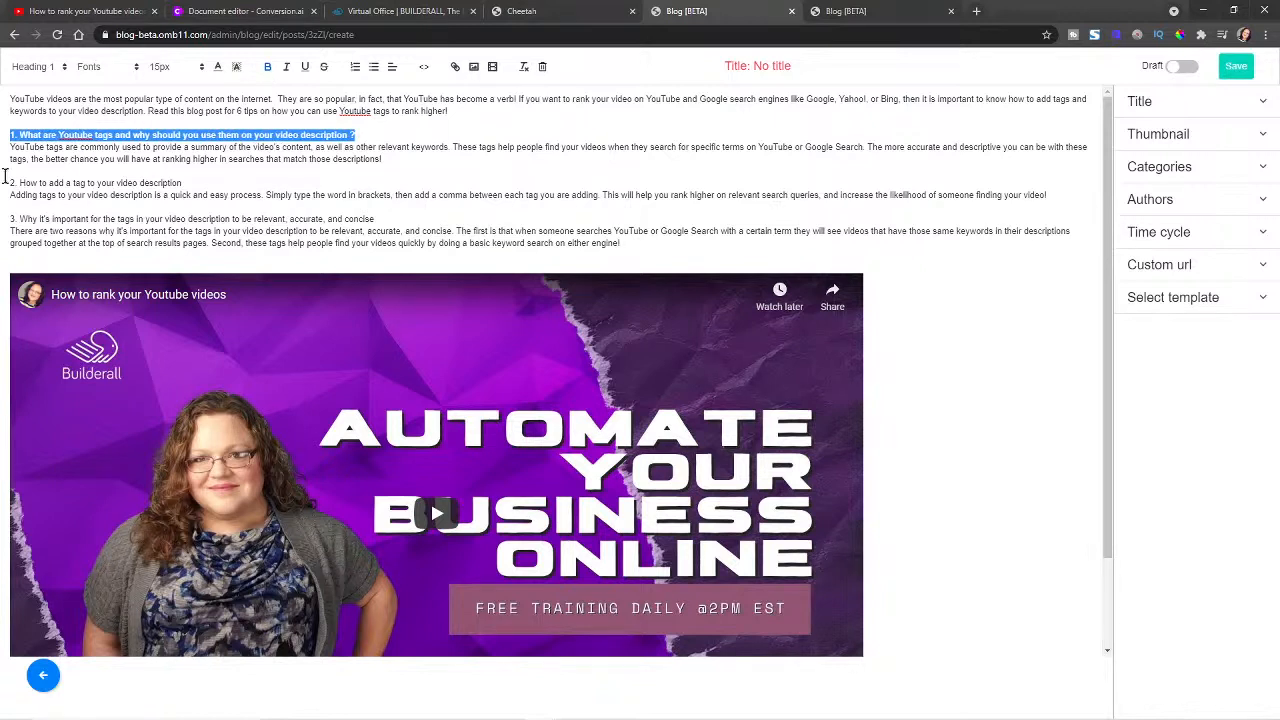
drag(4, 182, 204, 180)
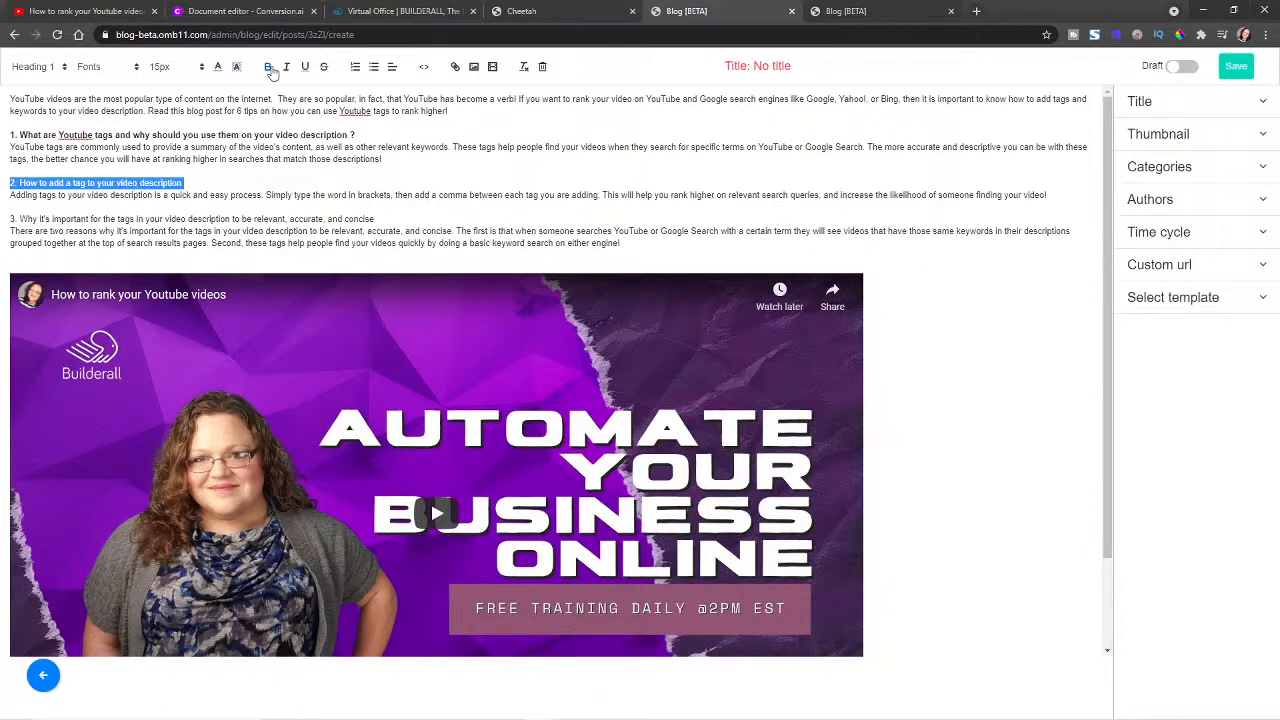
click(267, 66)
drag(14, 218, 398, 220)
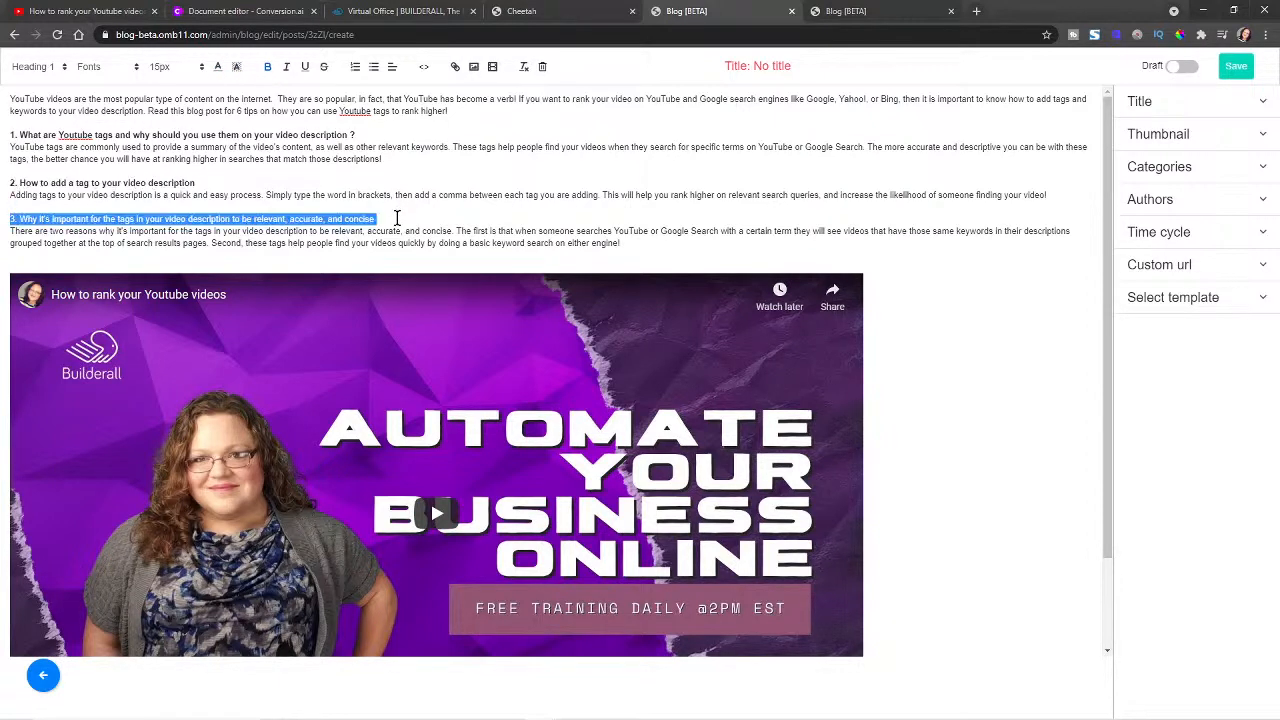
click(267, 66)
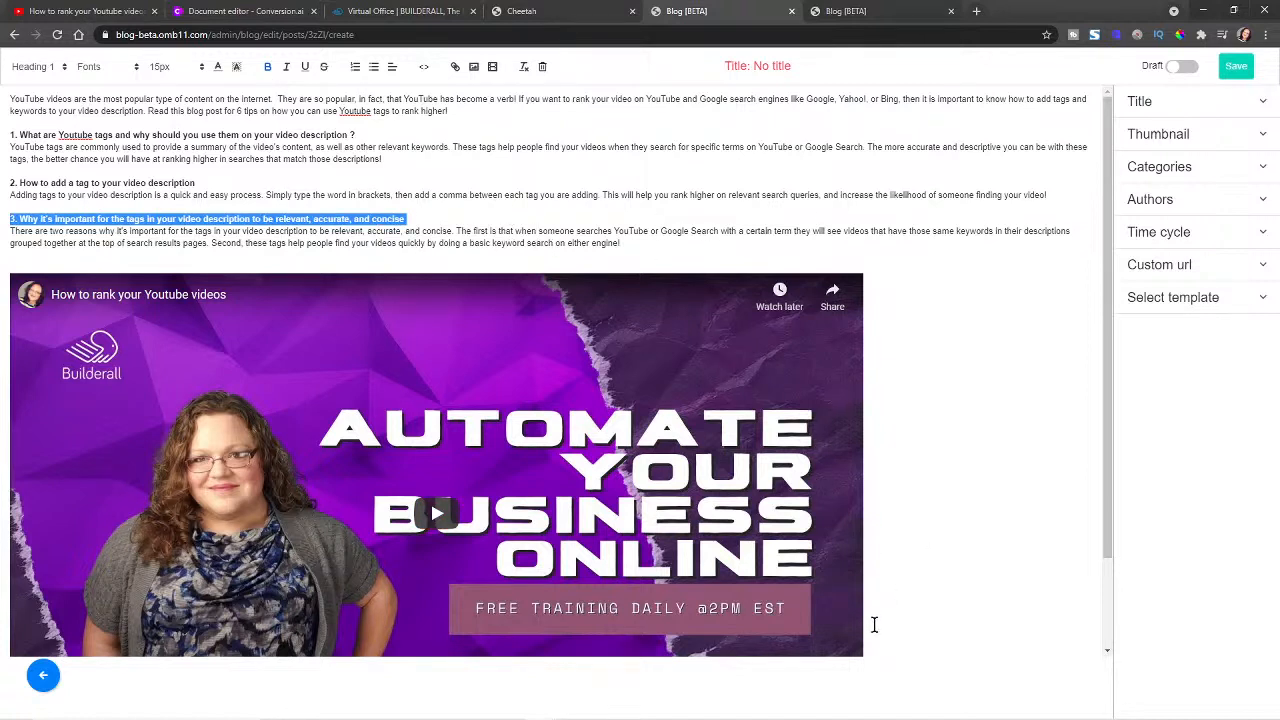
click(676, 252)
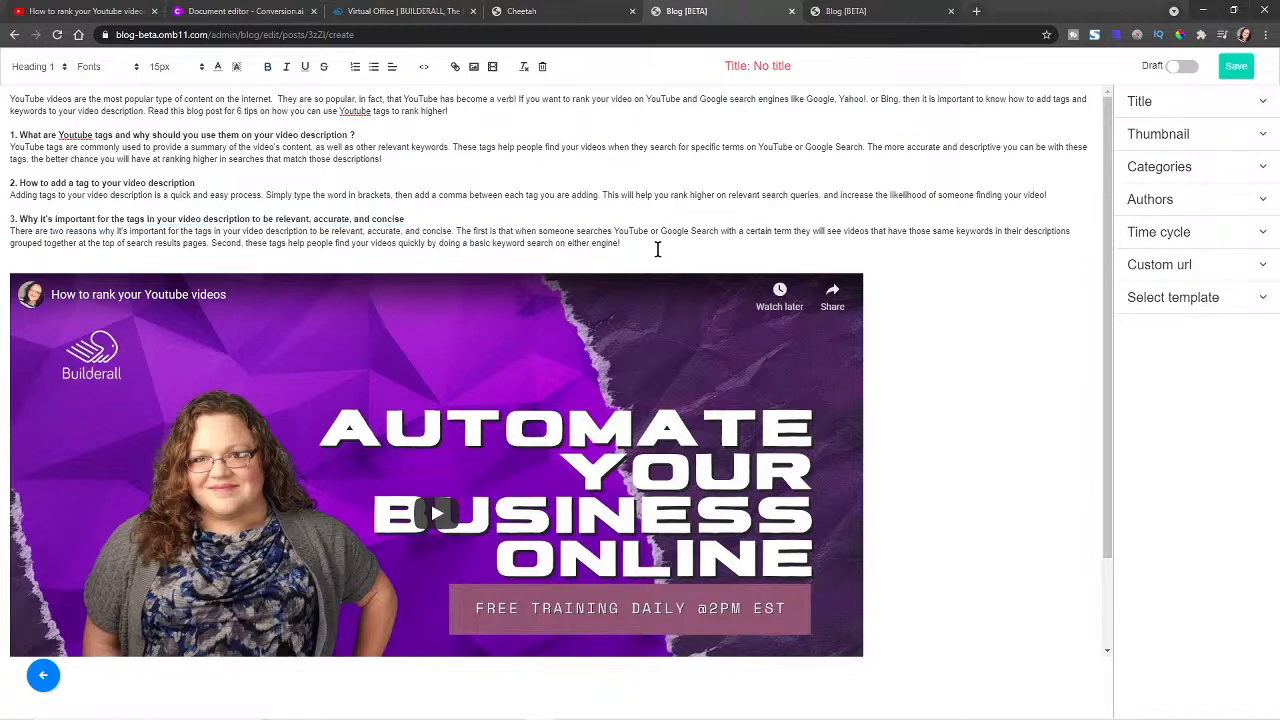
key(Return)
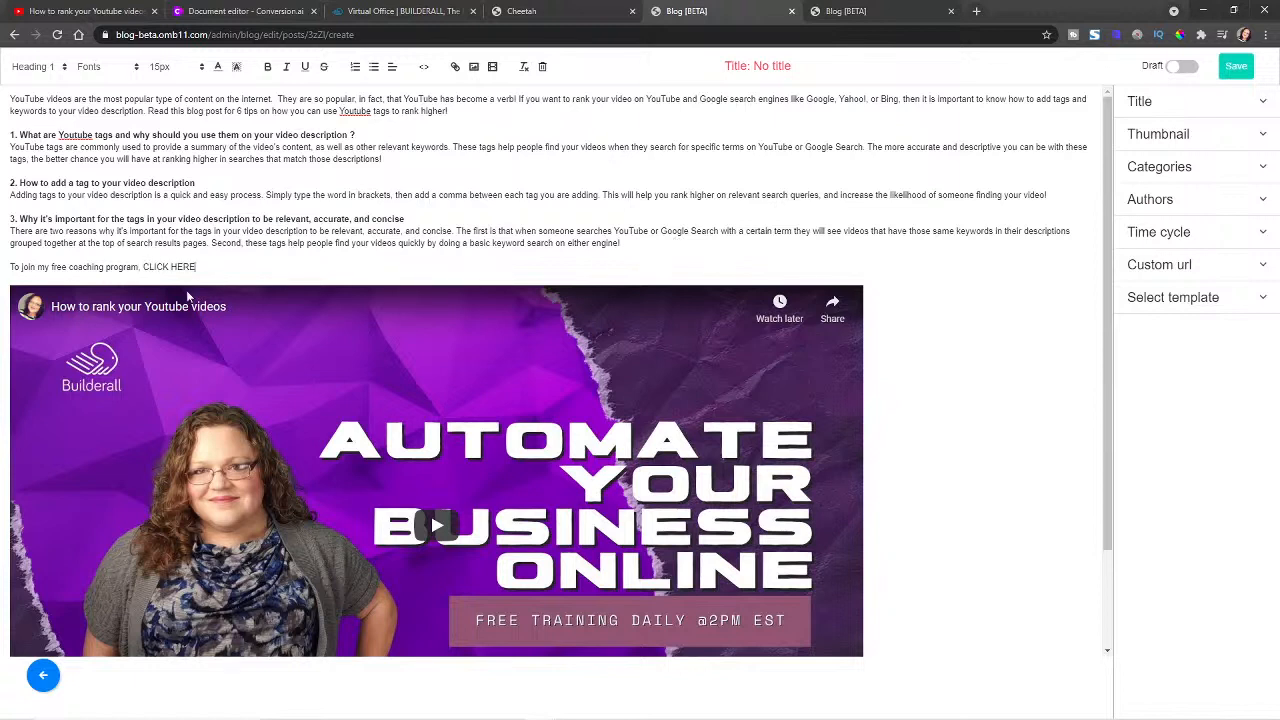
drag(144, 266, 225, 268)
click(453, 68)
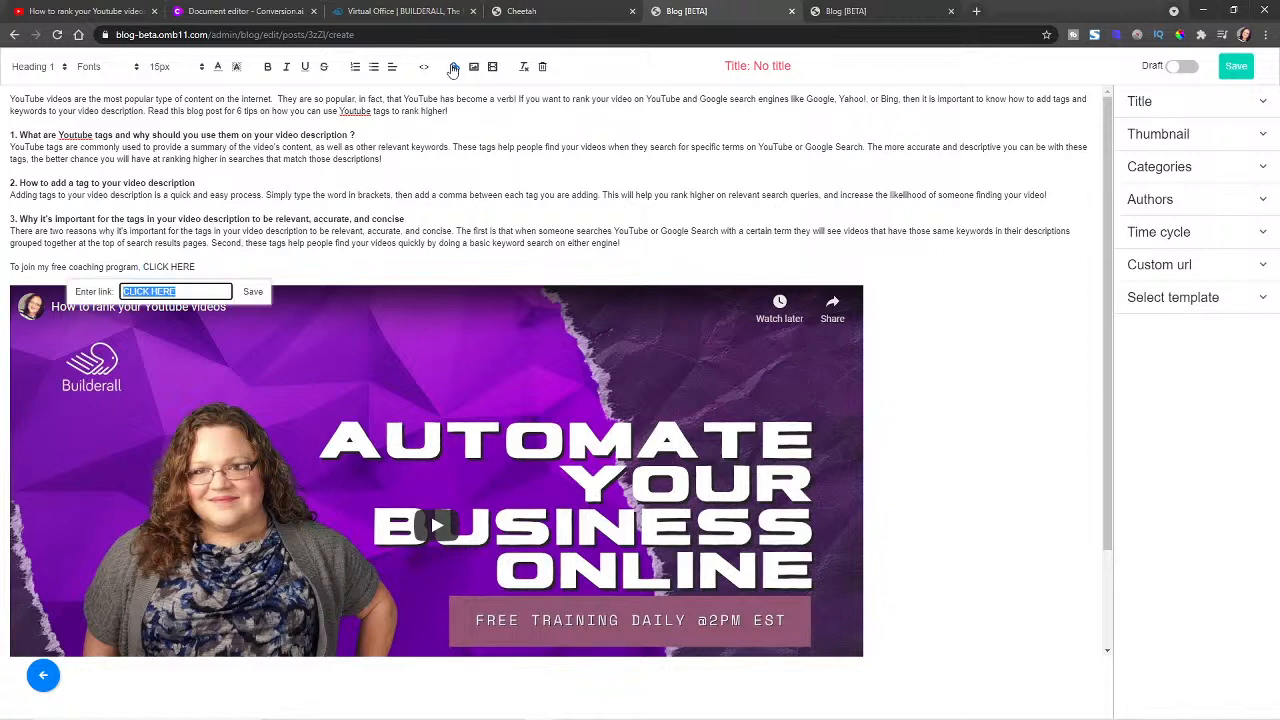
text(https://visionmarketingand)
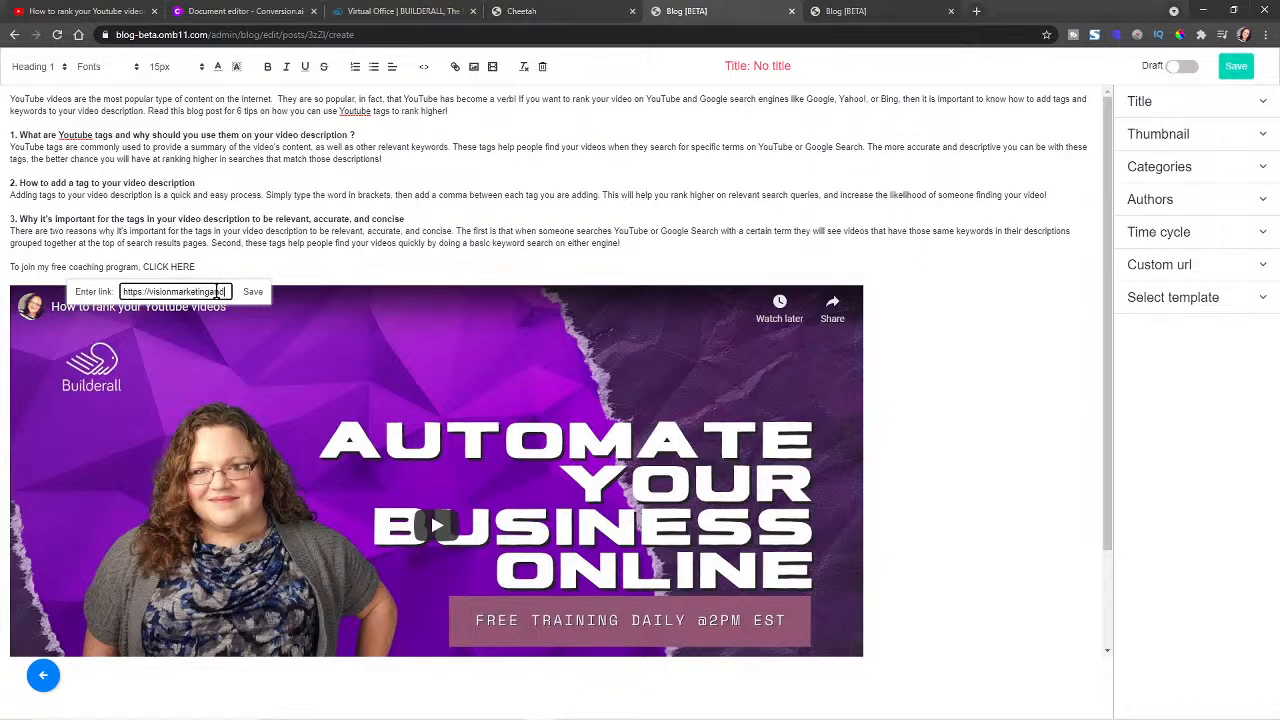
text(design.com)
click(253, 292)
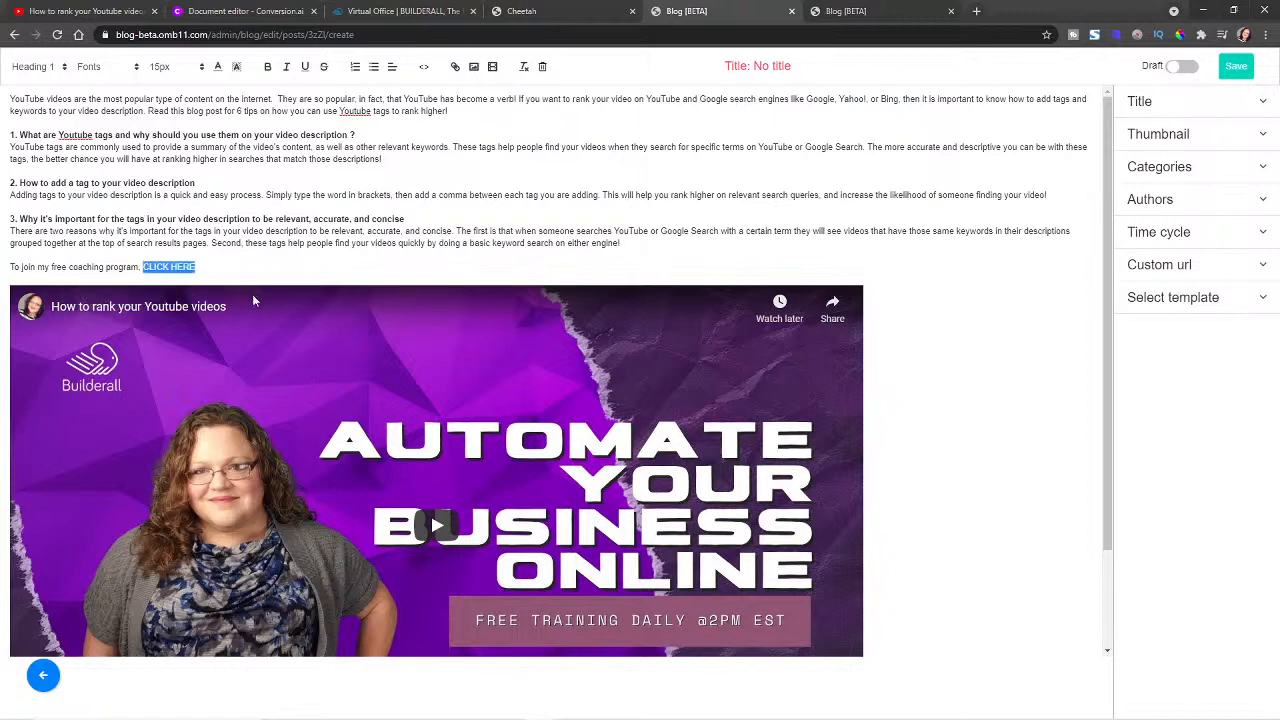
click(264, 230)
Step: Copy "How to use Youtube tags on your video description" from the Notepad outline and enter it as the blog post's title
click(1166, 110)
click(470, 10)
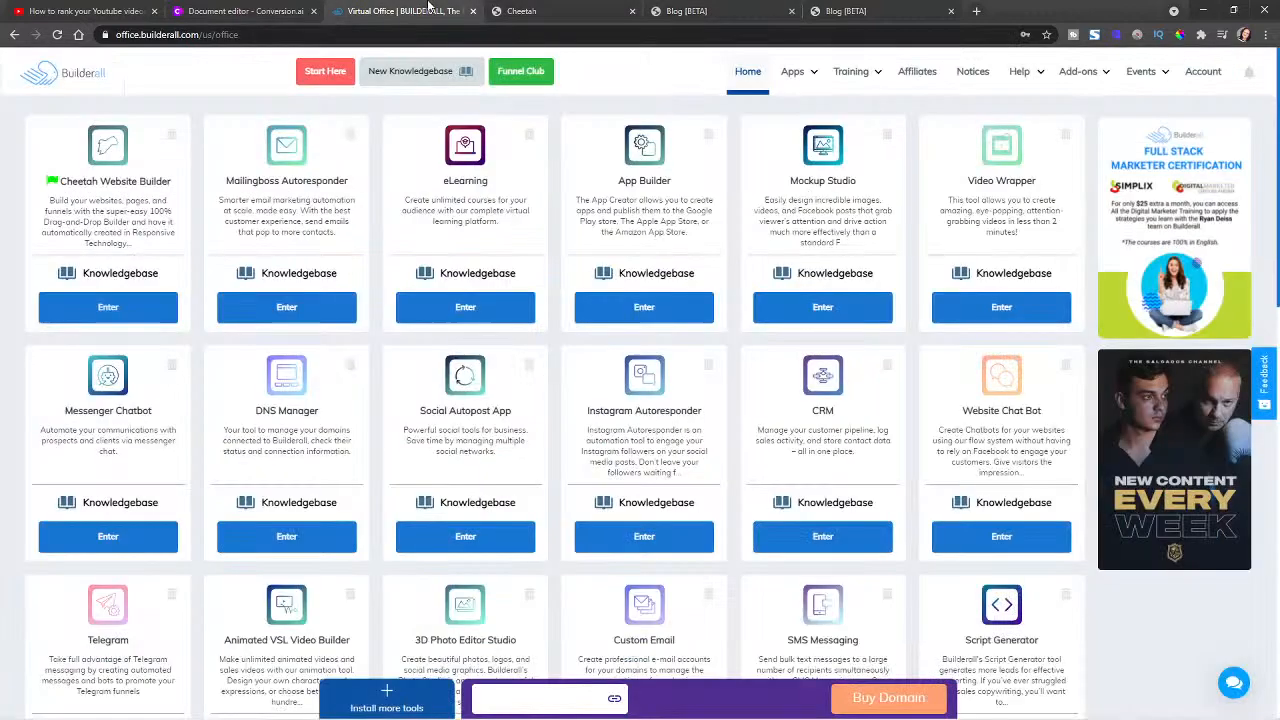
click(245, 10)
click(550, 10)
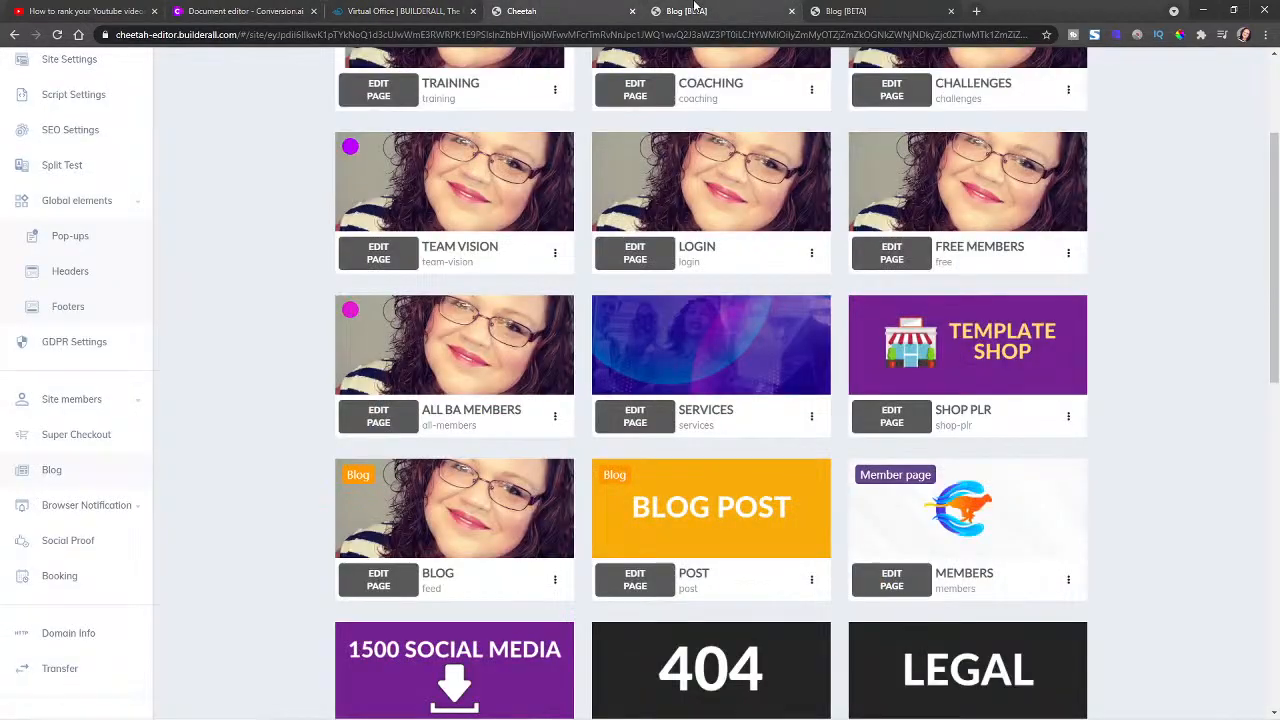
click(900, 10)
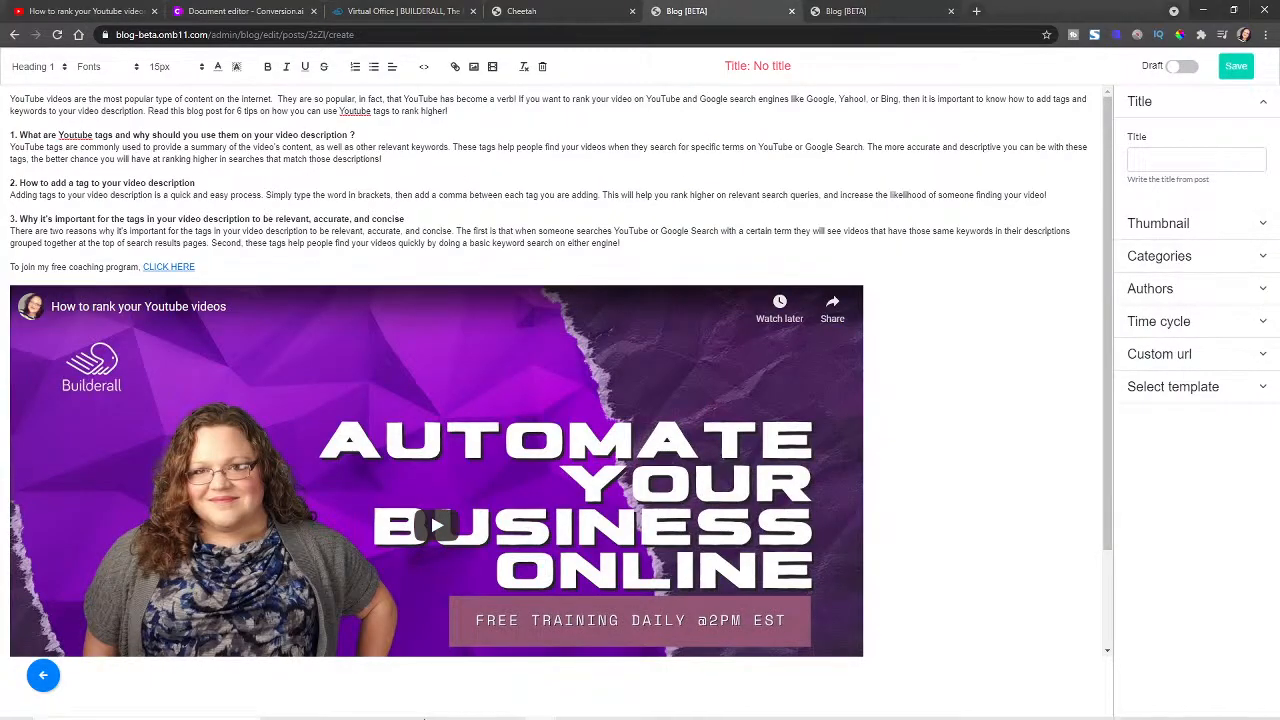
click(343, 707)
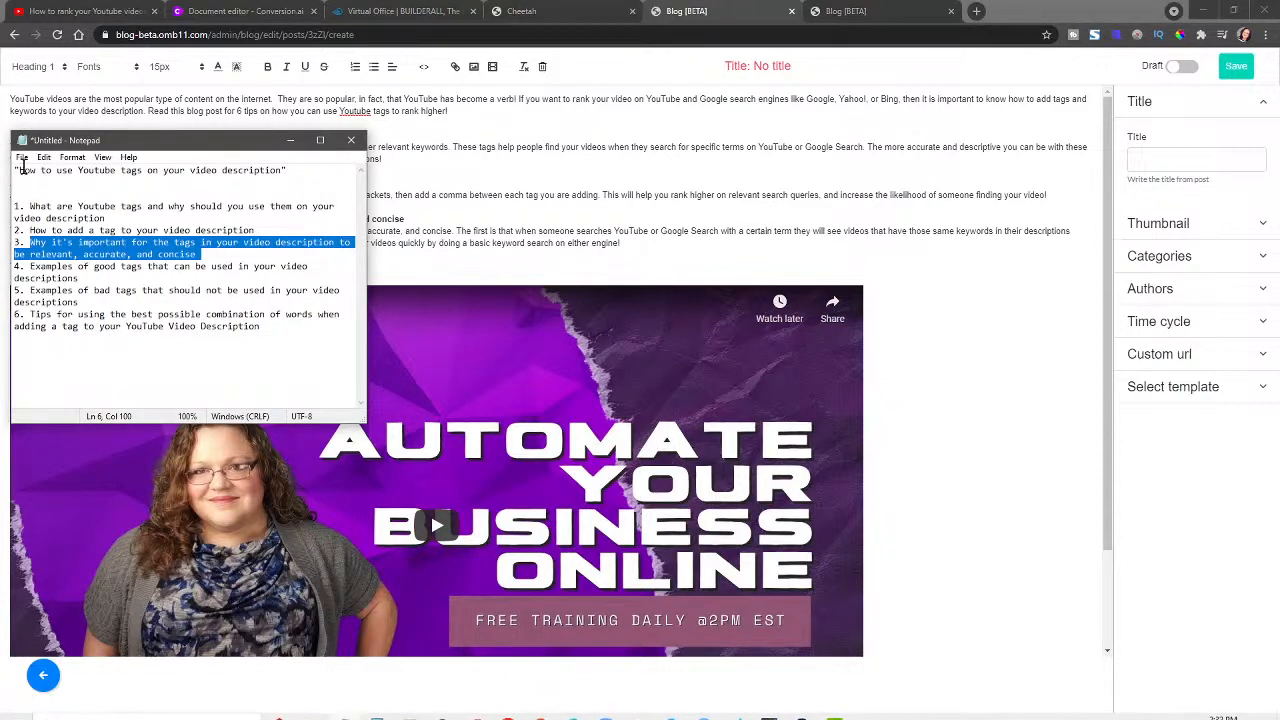
drag(18, 170, 275, 175)
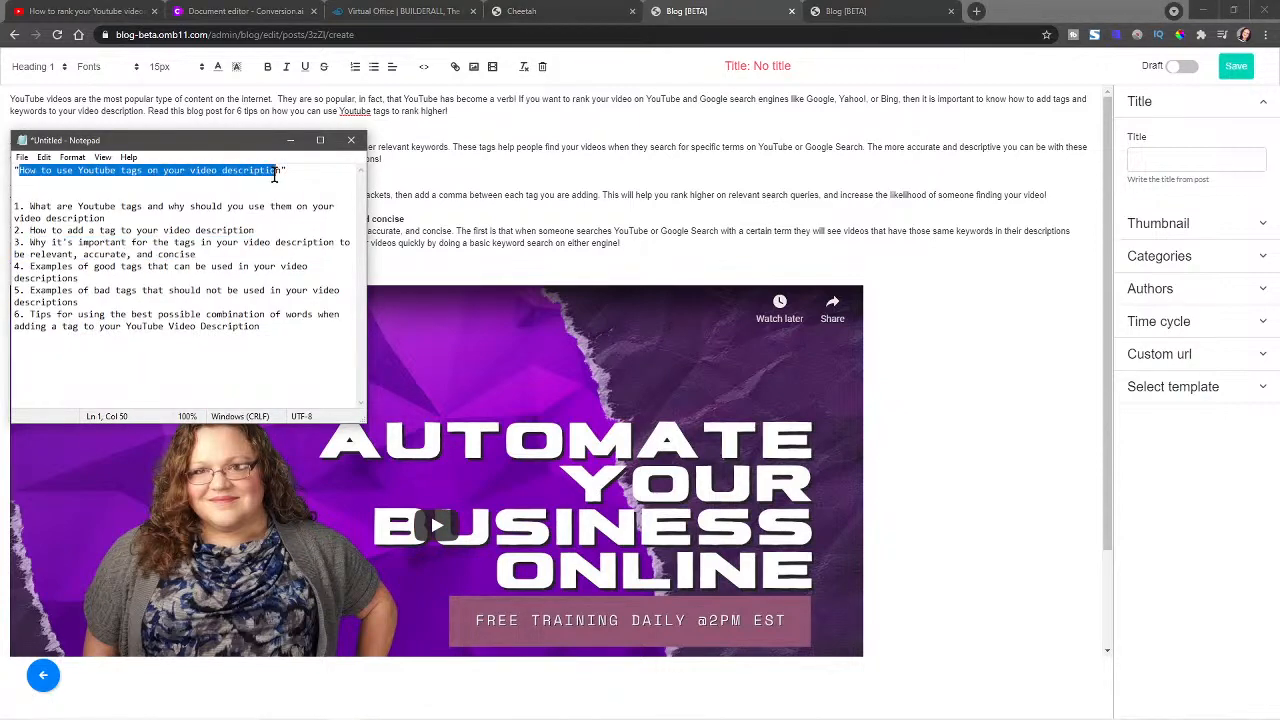
right_click(274, 170)
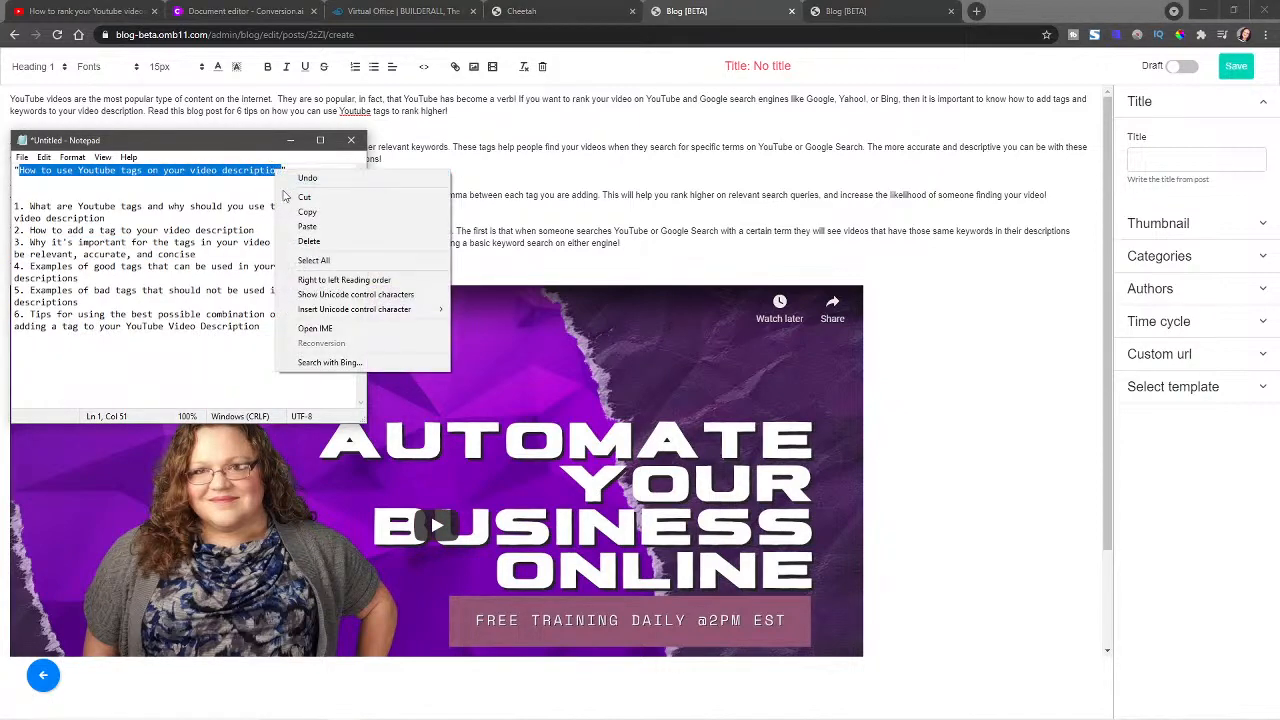
click(302, 209)
click(1186, 155)
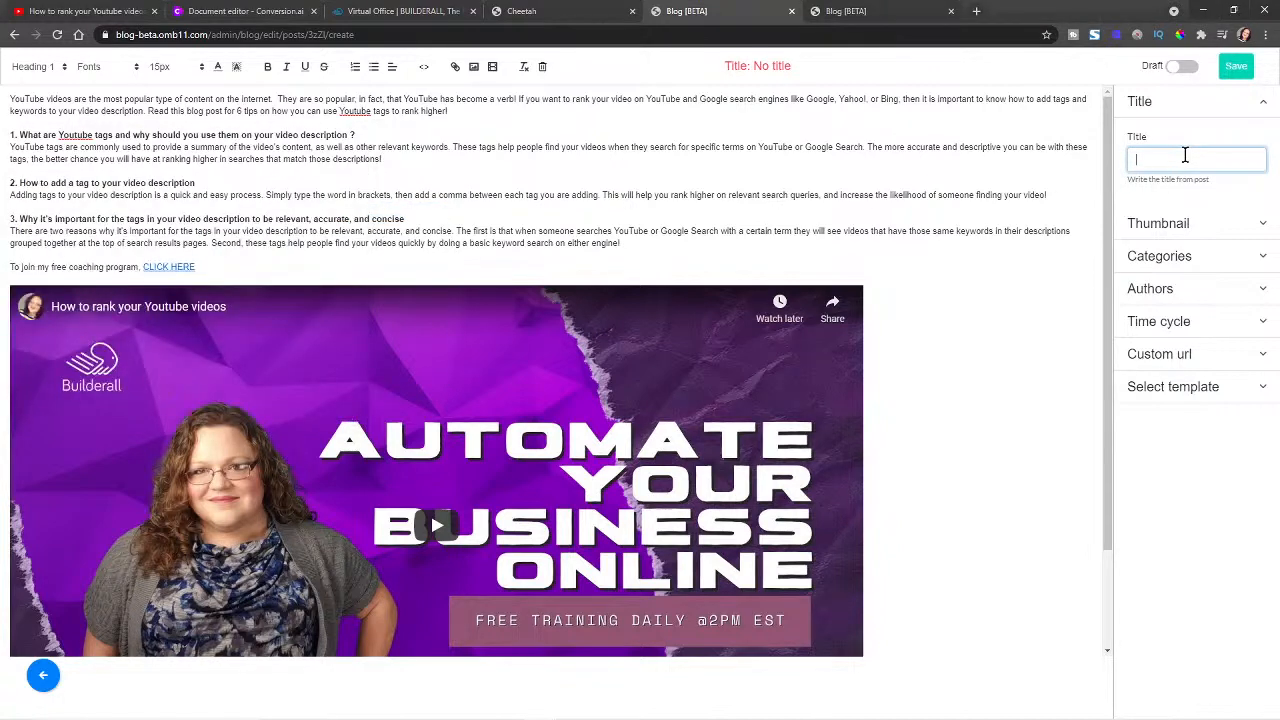
key(ctrl+v)
Step: For the post's thumbnail, open Canva in a new browser tab and create a custom-size design of 1120 x 630 px
click(1172, 223)
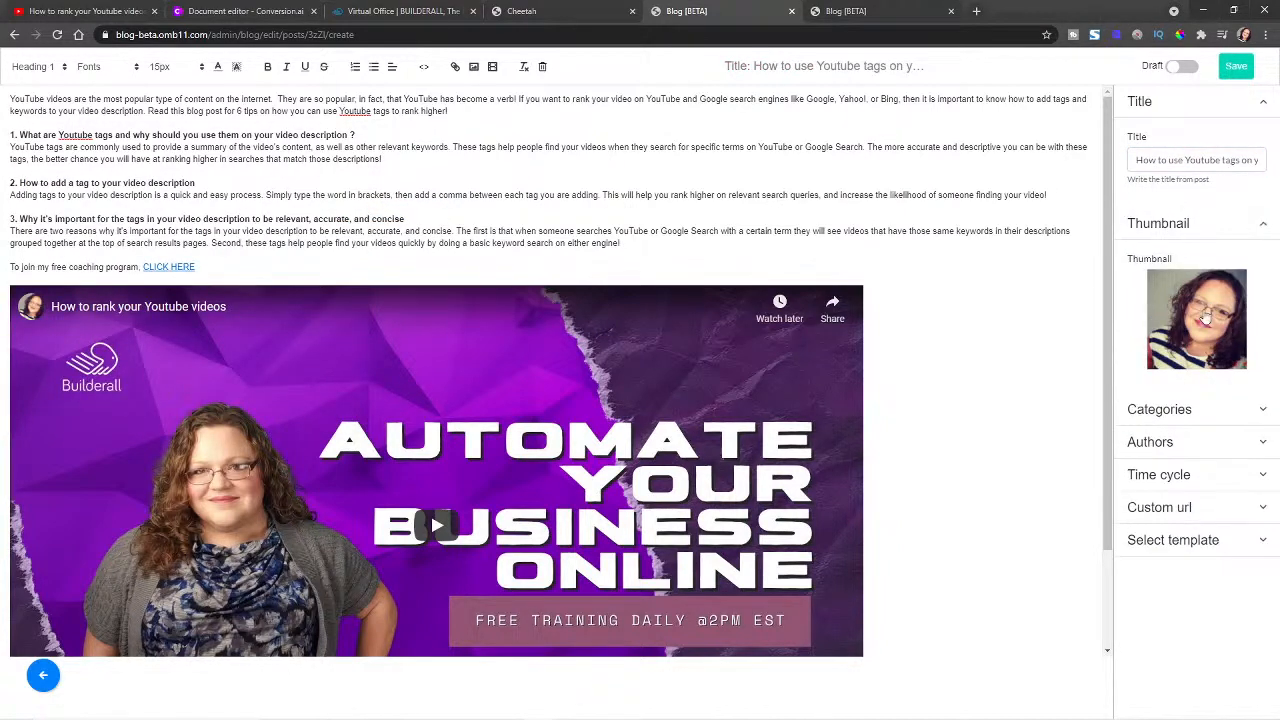
click(978, 11)
click(388, 56)
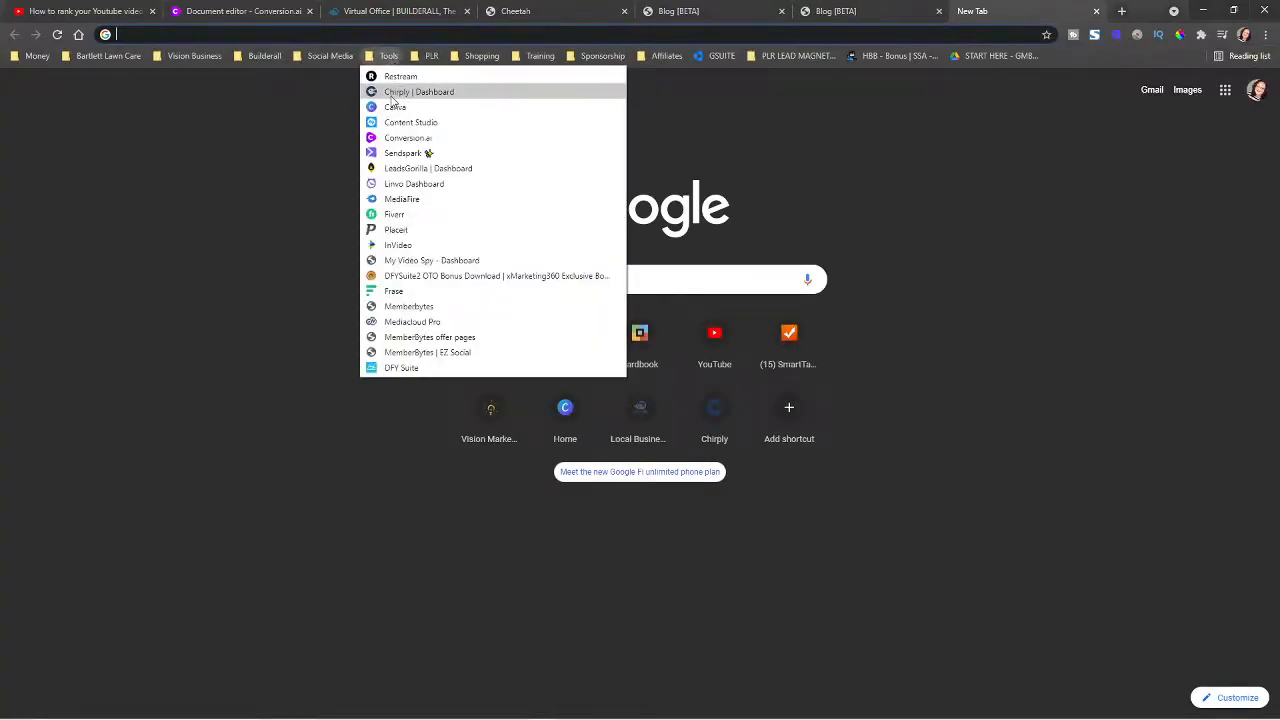
click(395, 106)
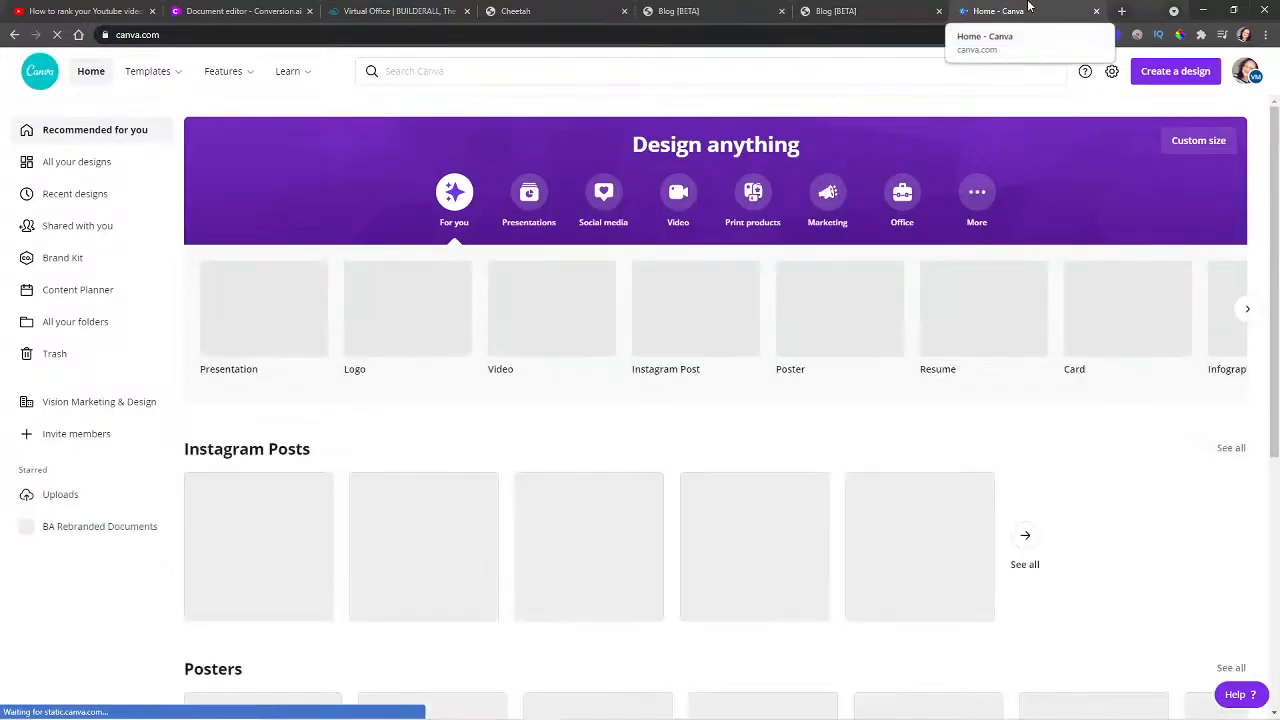
click(1173, 73)
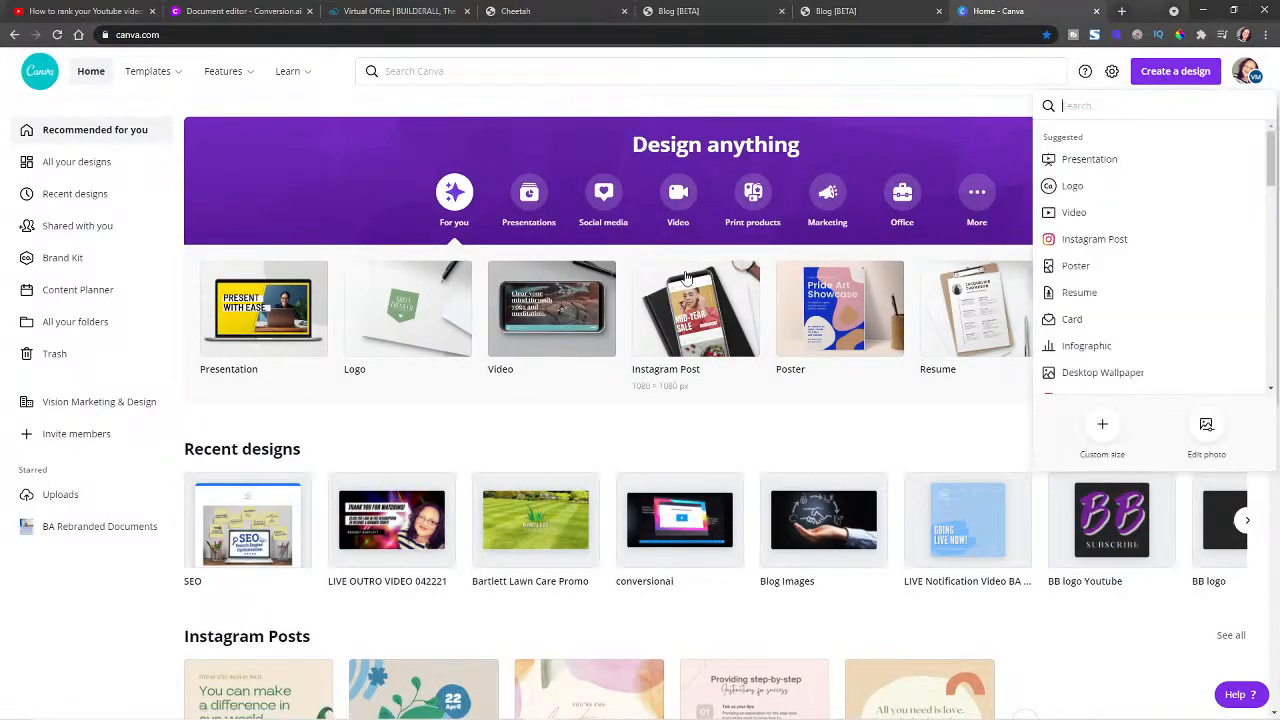
click(1106, 428)
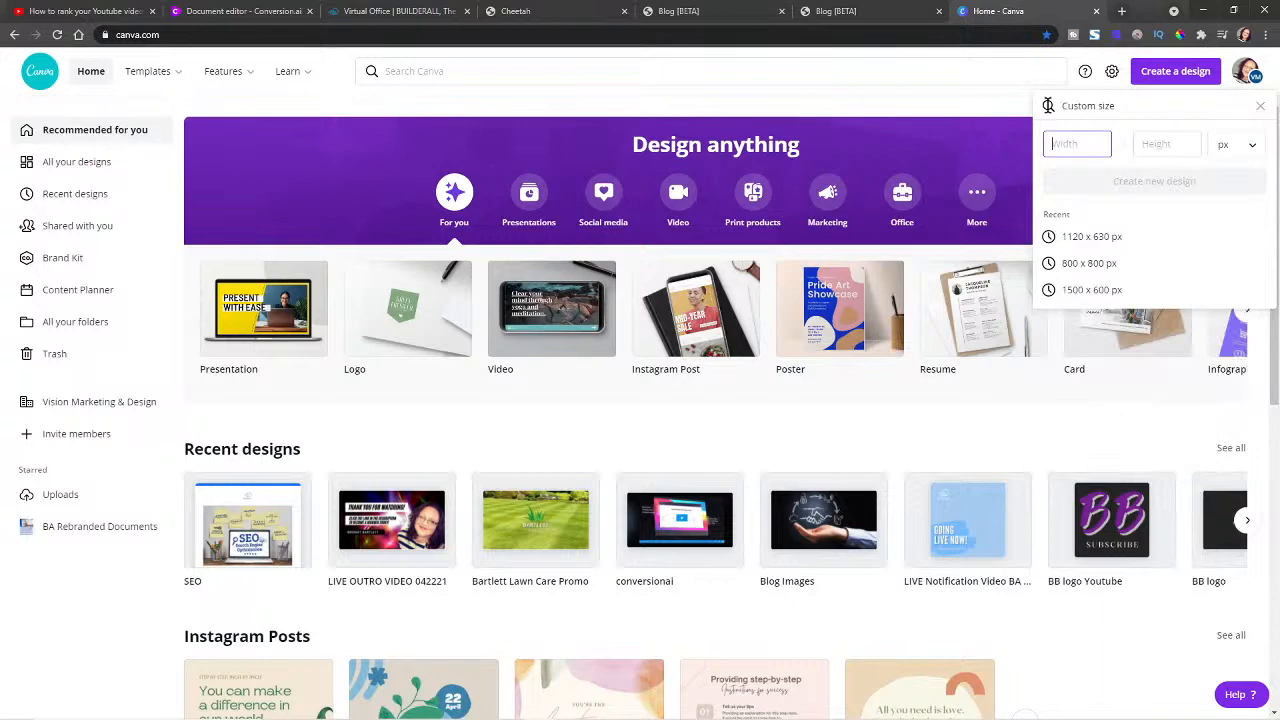
click(1100, 237)
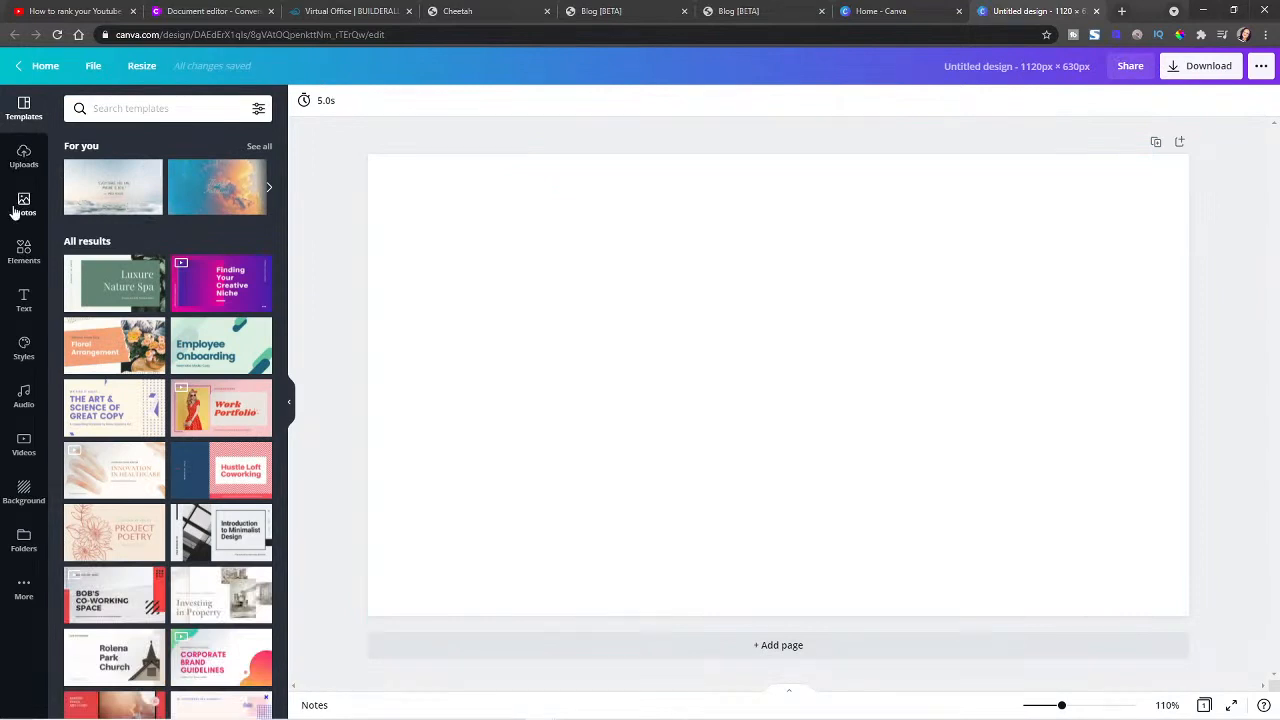
Step: Search the photos for "video marketing" and add the picture of hands on a laptop showing a red play icon to the page
click(17, 208)
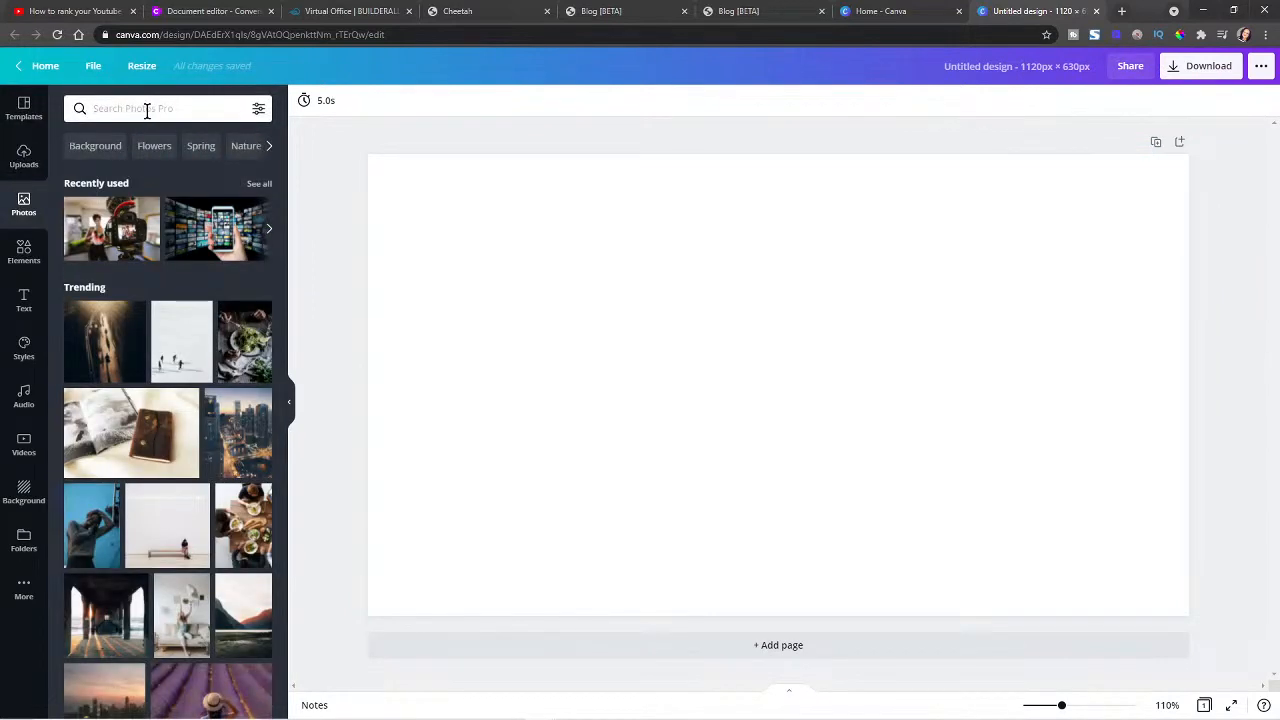
click(147, 111)
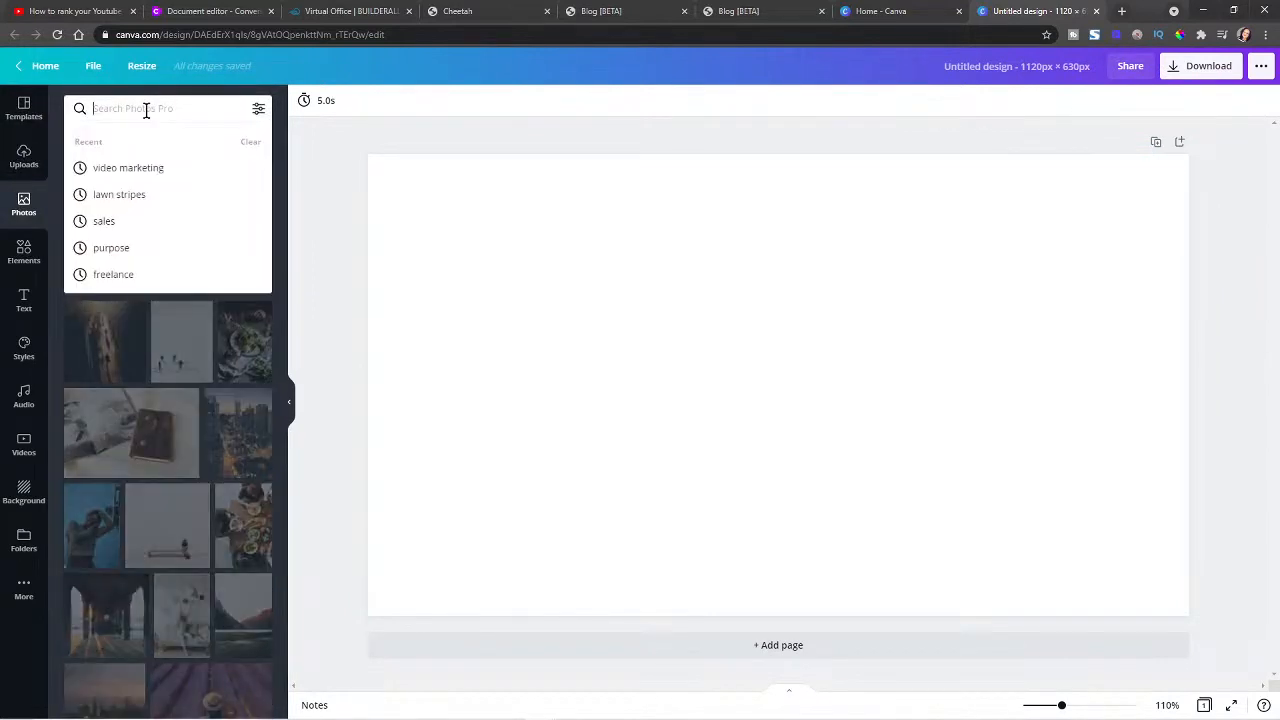
text(video m)
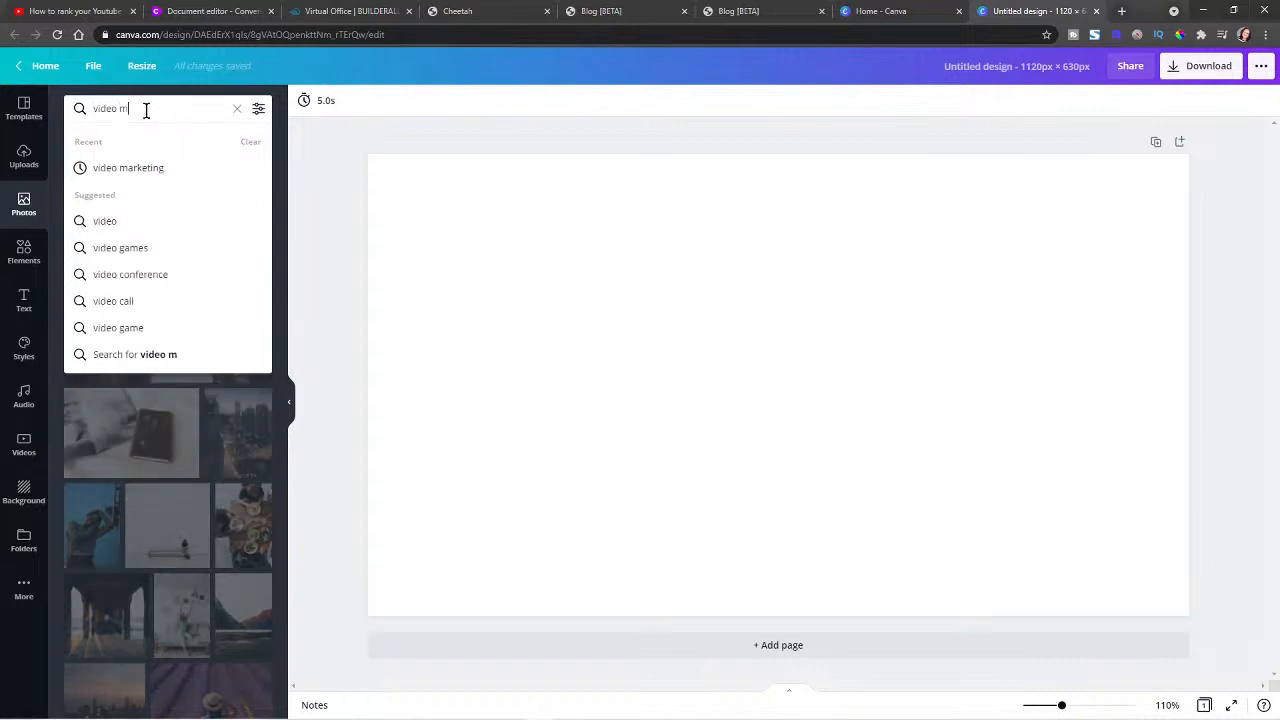
text(arketing)
key(Return)
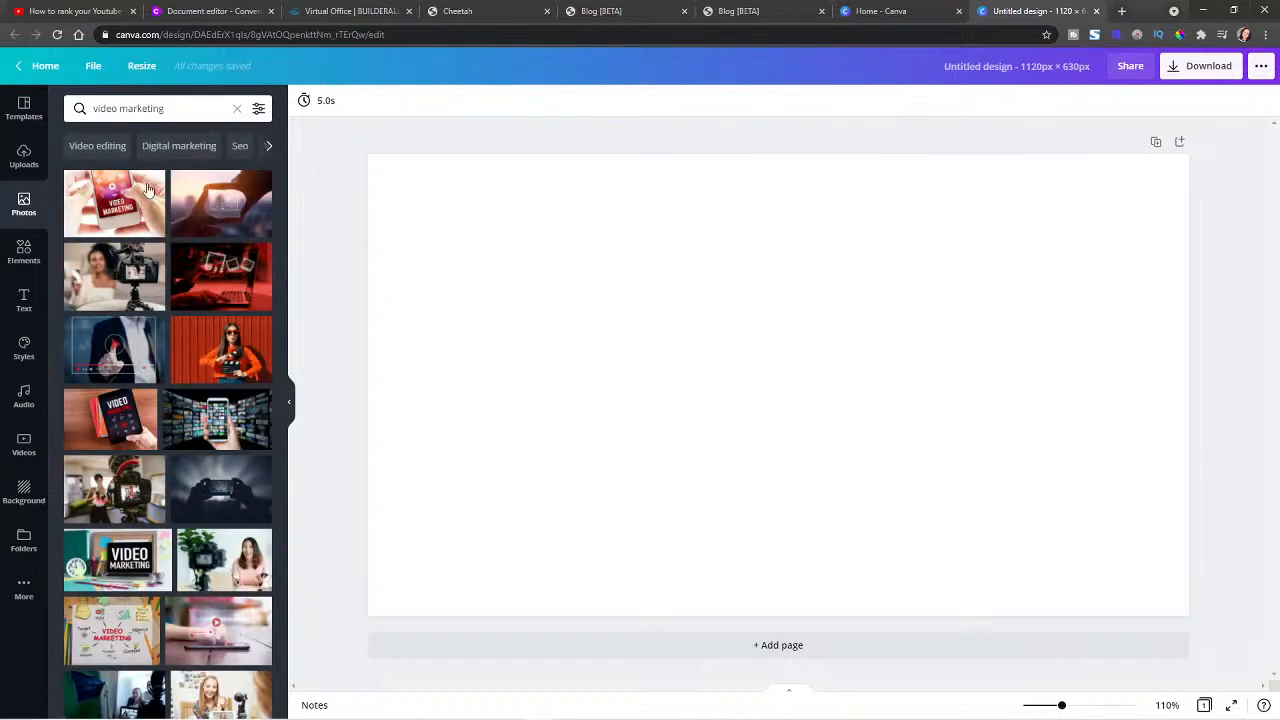
scroll(167, 290, down, 5)
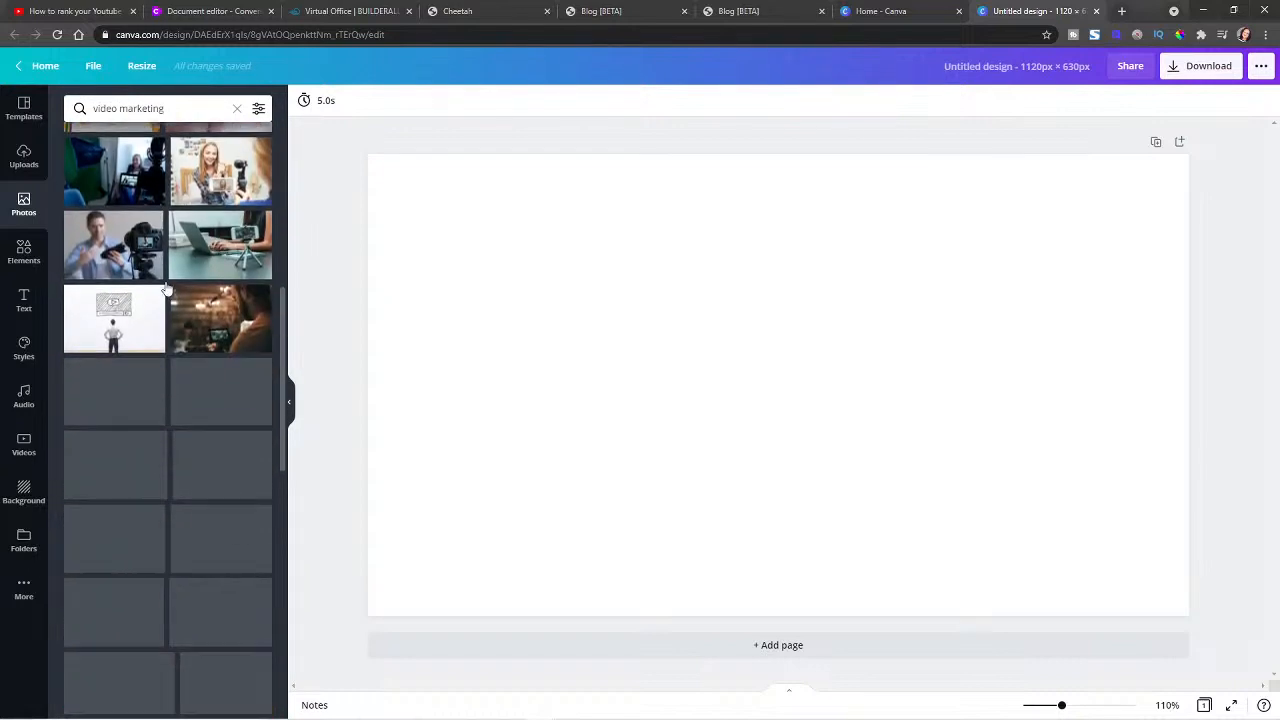
scroll(175, 530, down, 5)
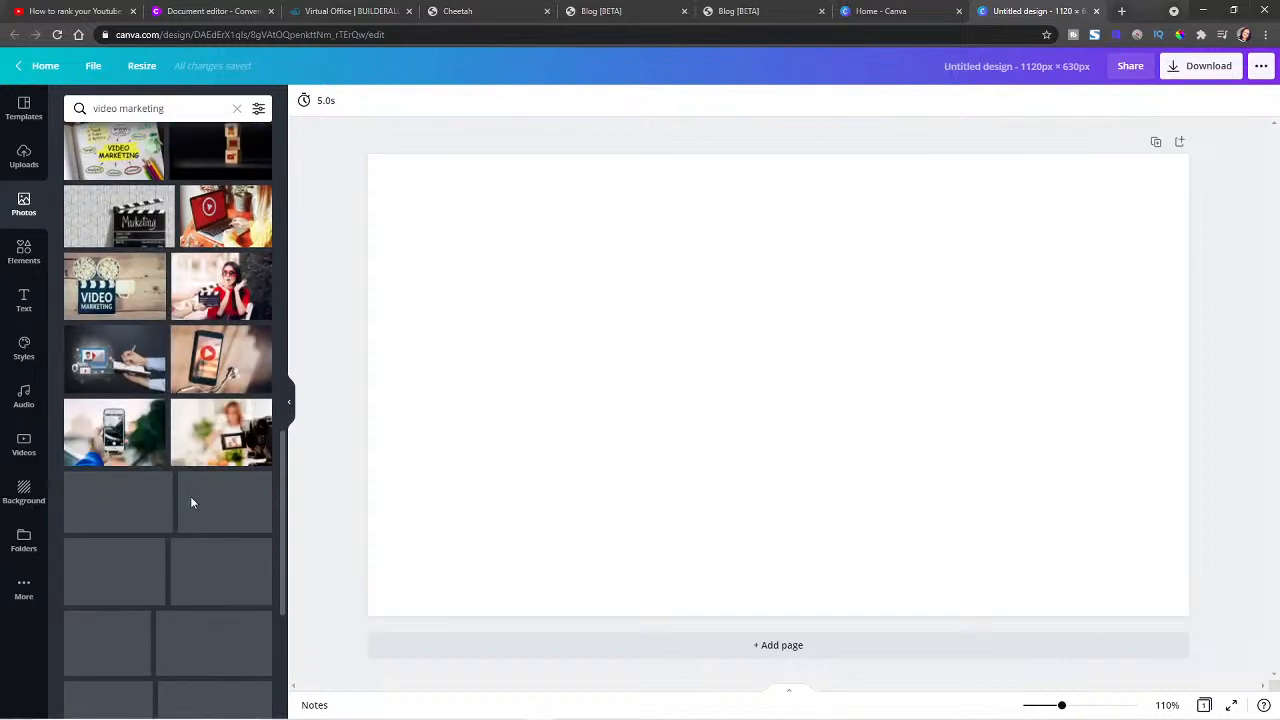
scroll(180, 515, down, 2)
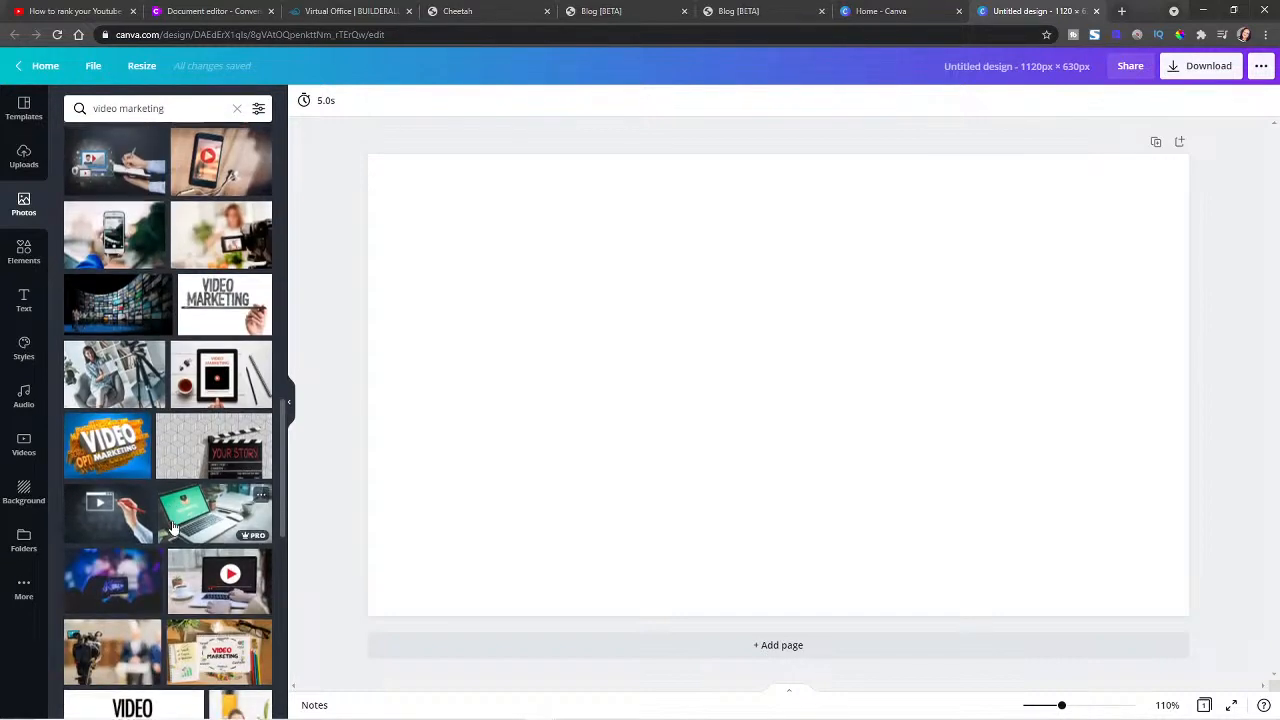
scroll(172, 527, down, 3)
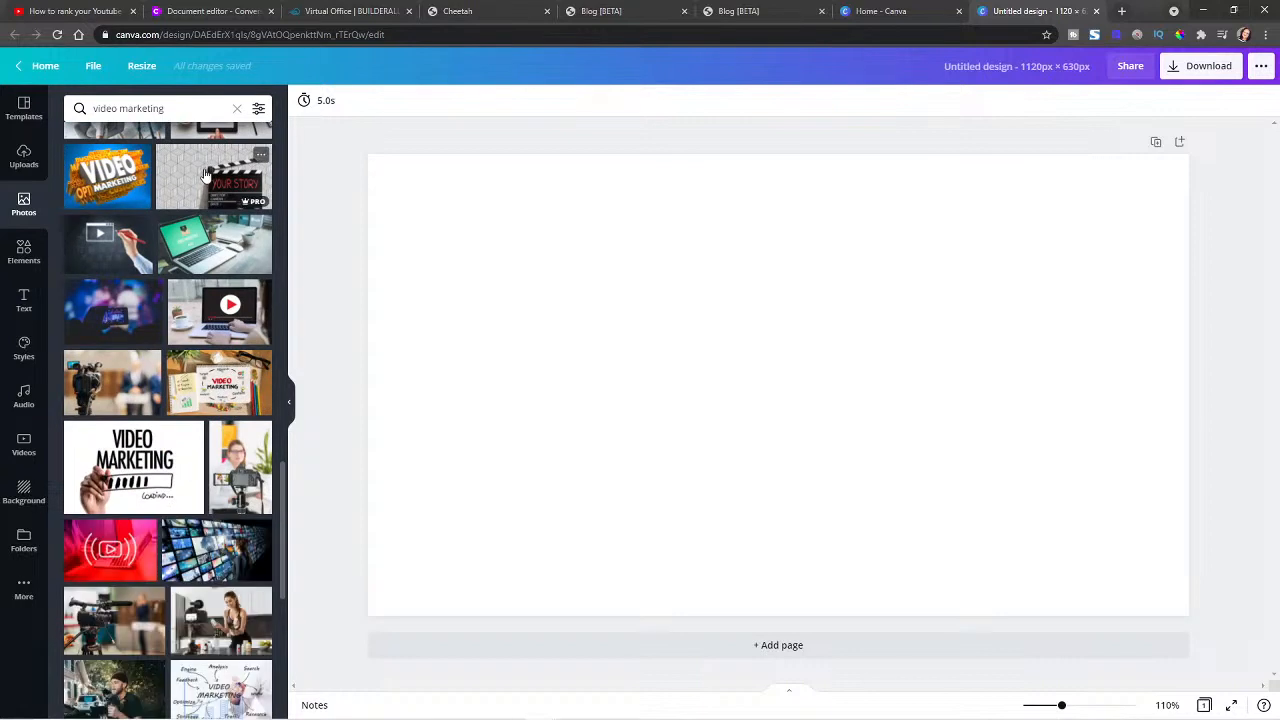
click(214, 320)
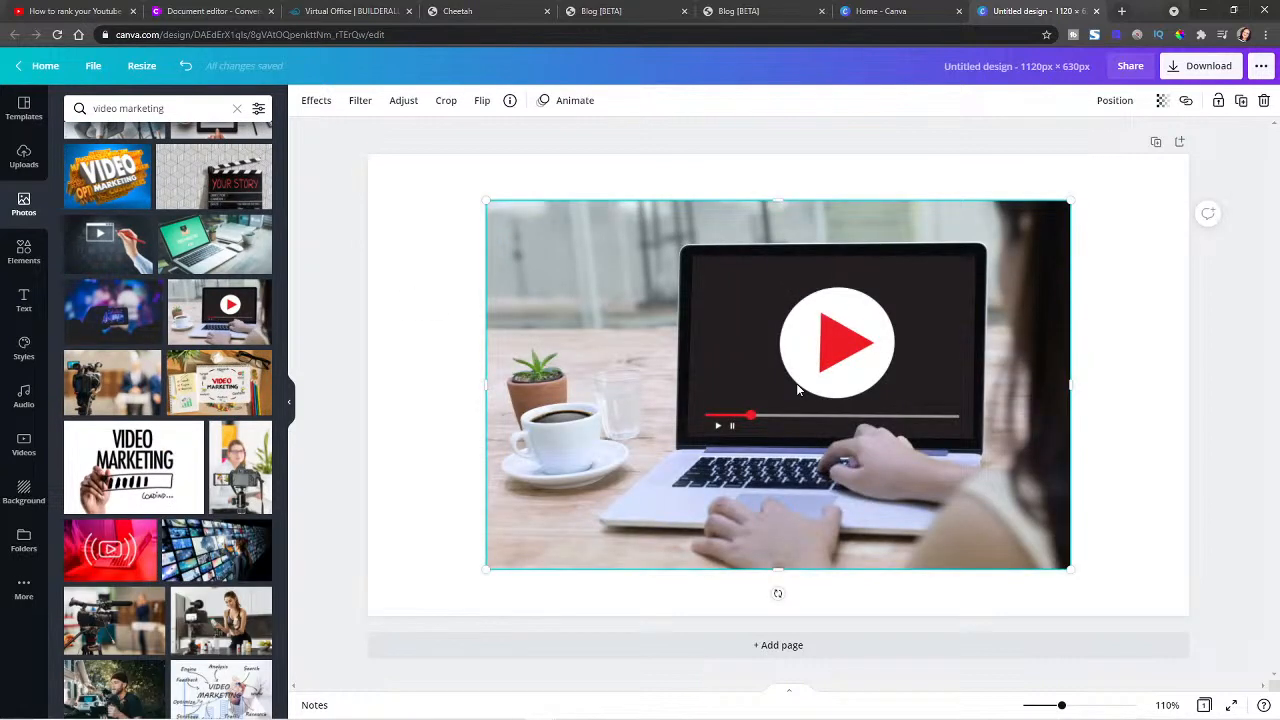
Step: Move and enlarge the laptop photo until it covers the whole page
drag(797, 389, 919, 330)
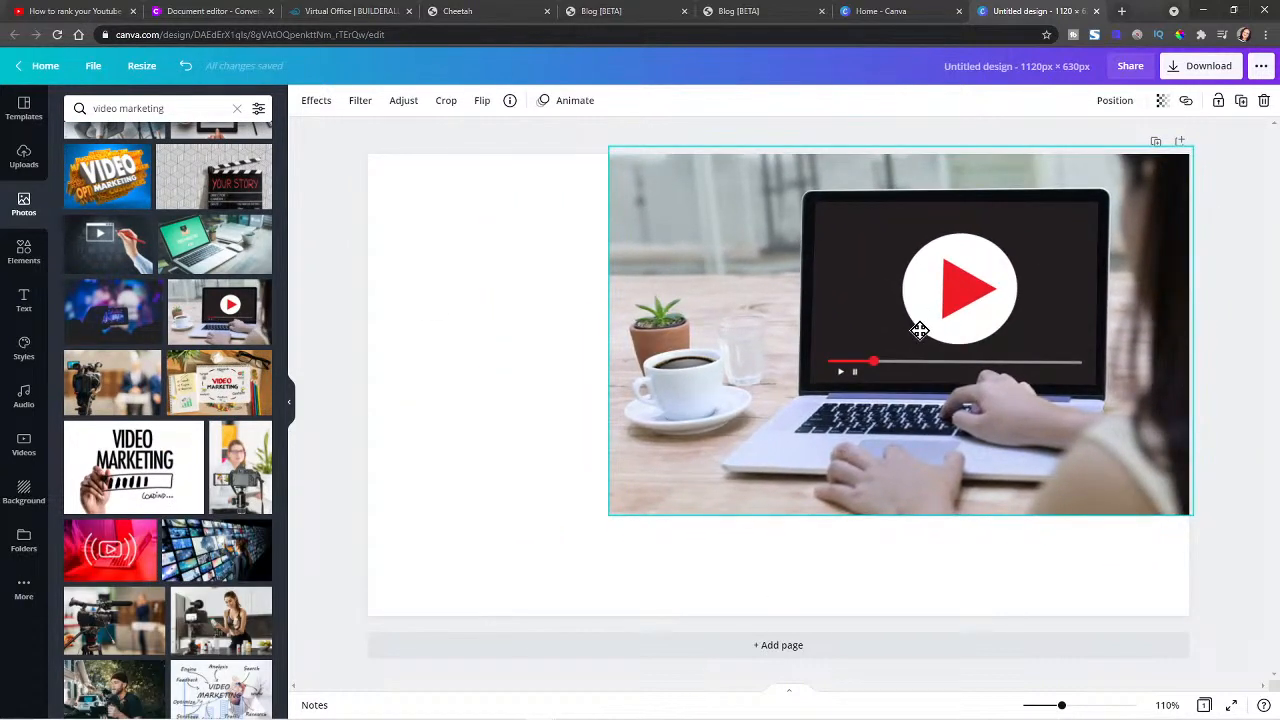
drag(605, 515, 410, 585)
drag(397, 382, 360, 378)
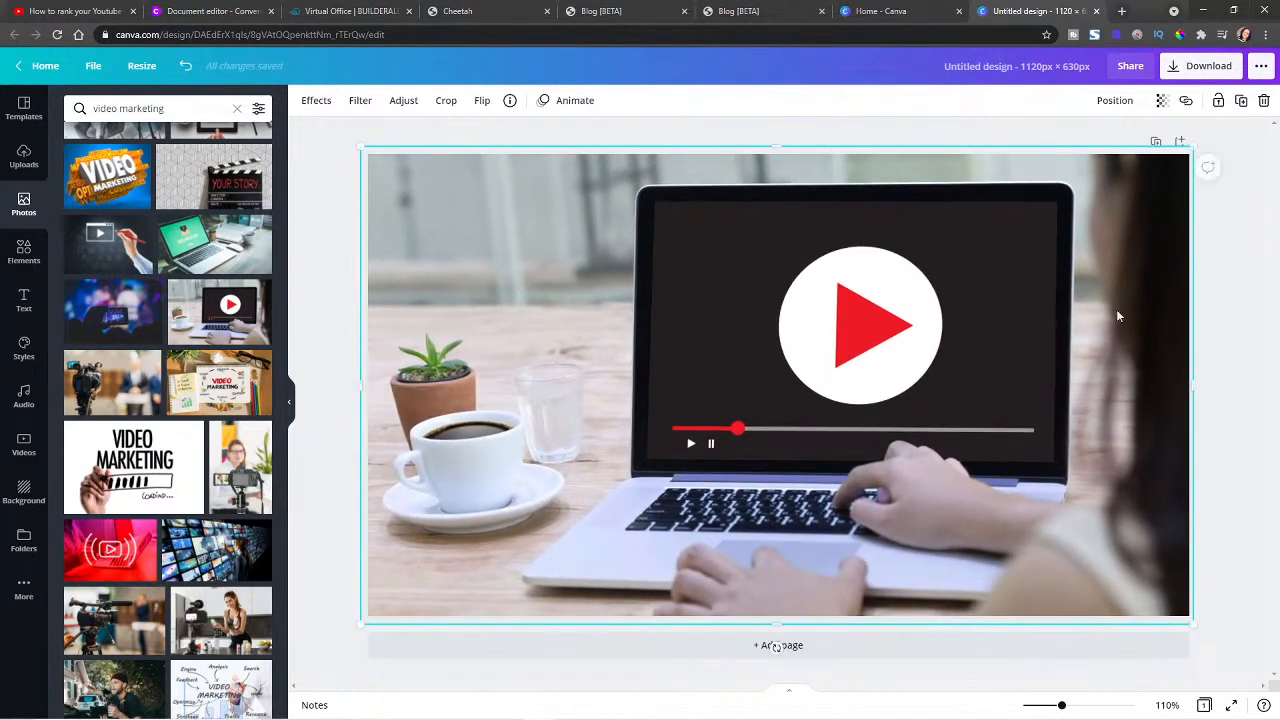
click(1229, 283)
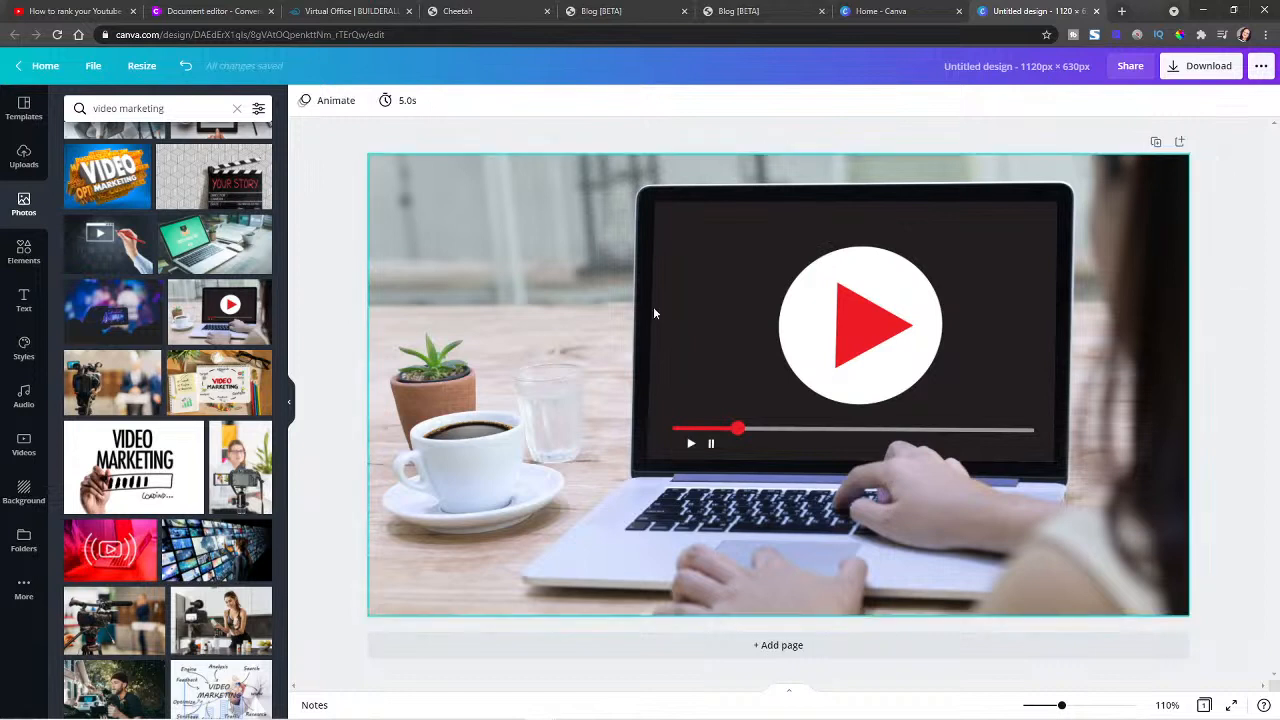
Step: Rename the design as "blog image"
click(1076, 68)
text(blog)
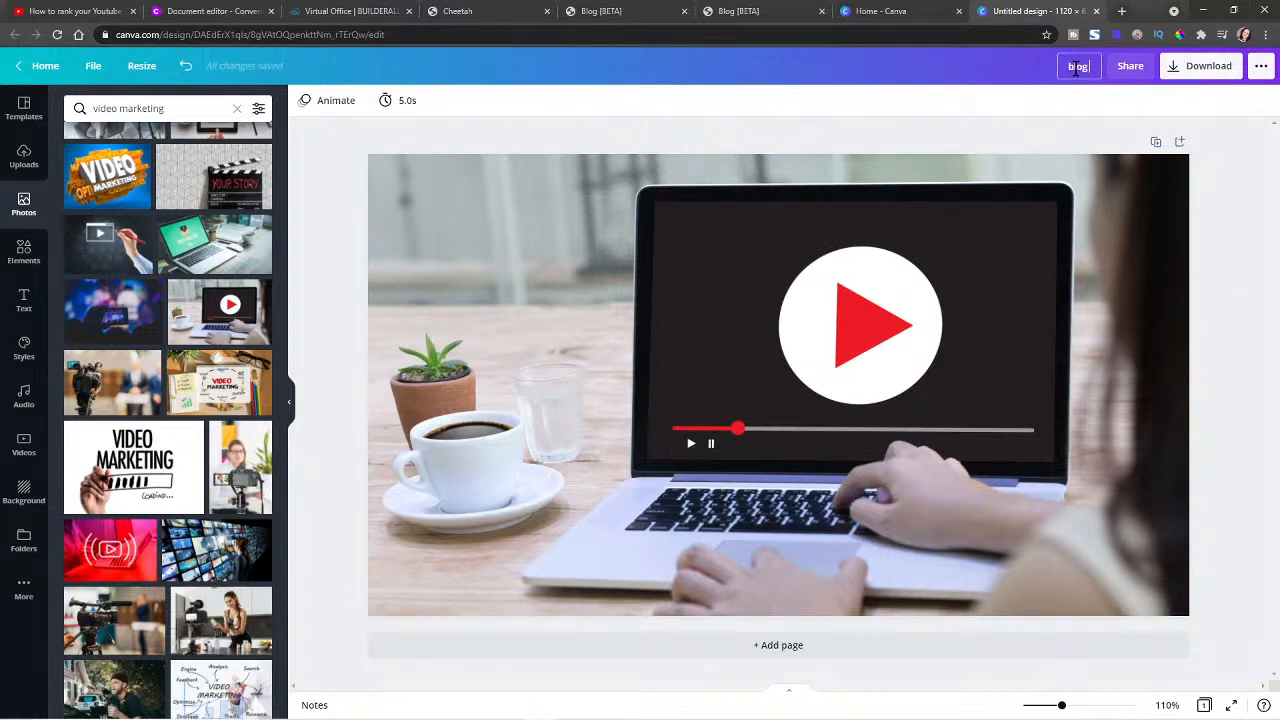
text( image)
key(Return)
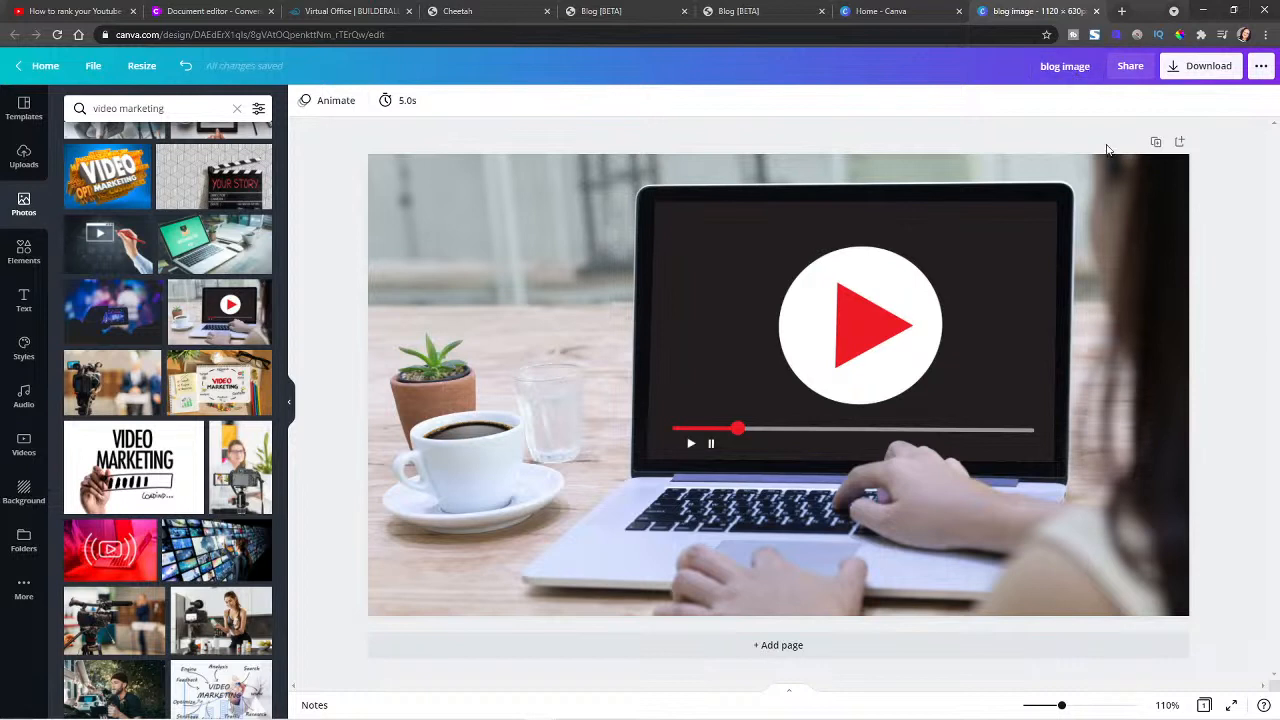
Step: Open the design's download settings and choose JPG as the file type
click(1190, 65)
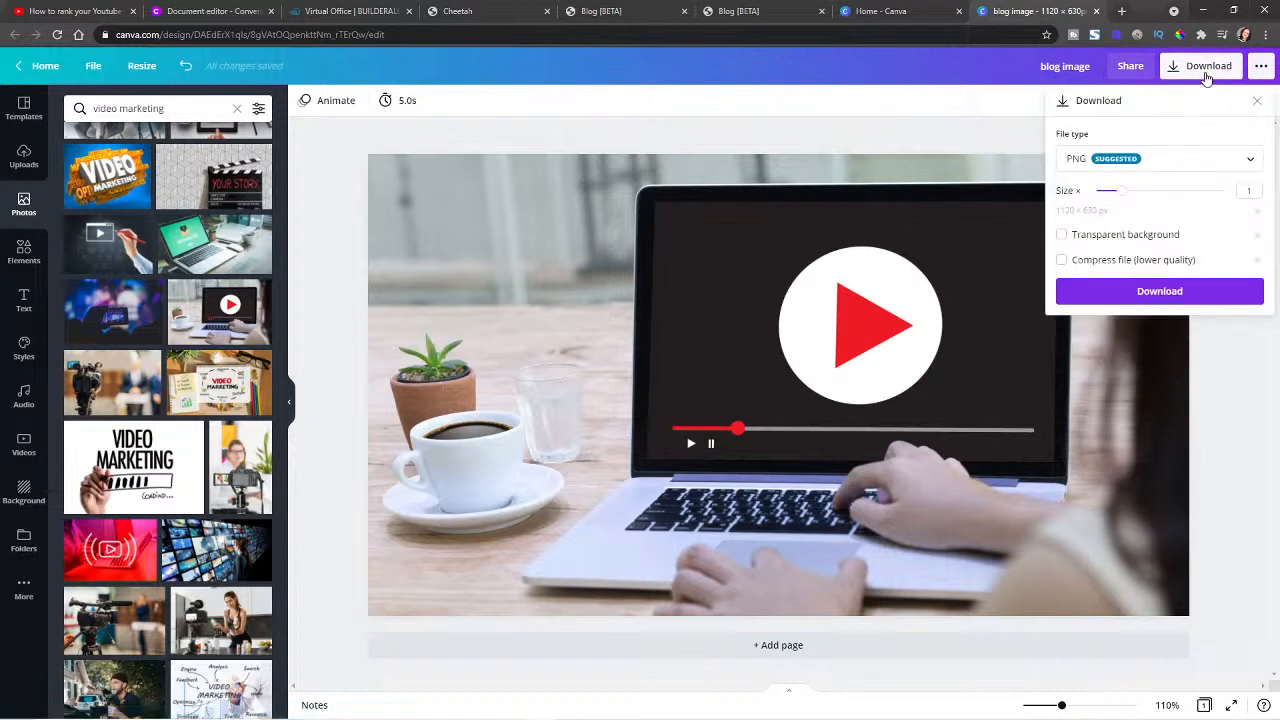
click(1128, 158)
click(1118, 200)
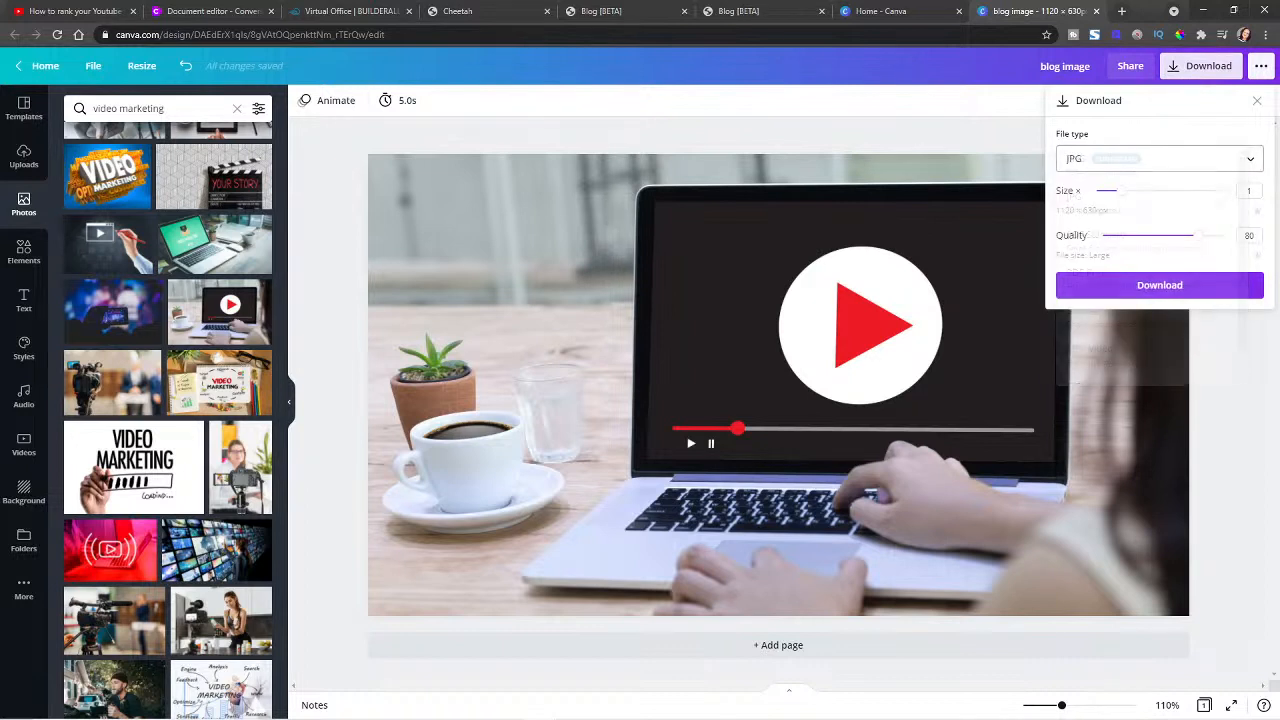
click(1116, 160)
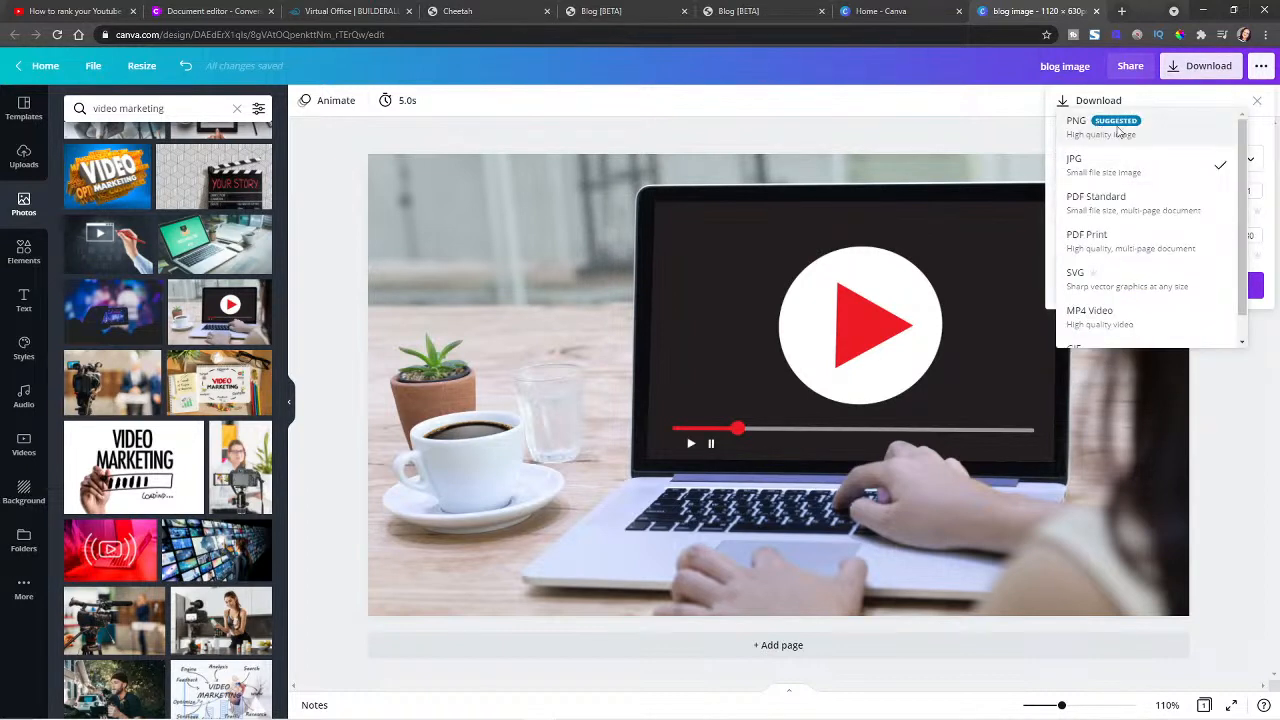
click(1095, 128)
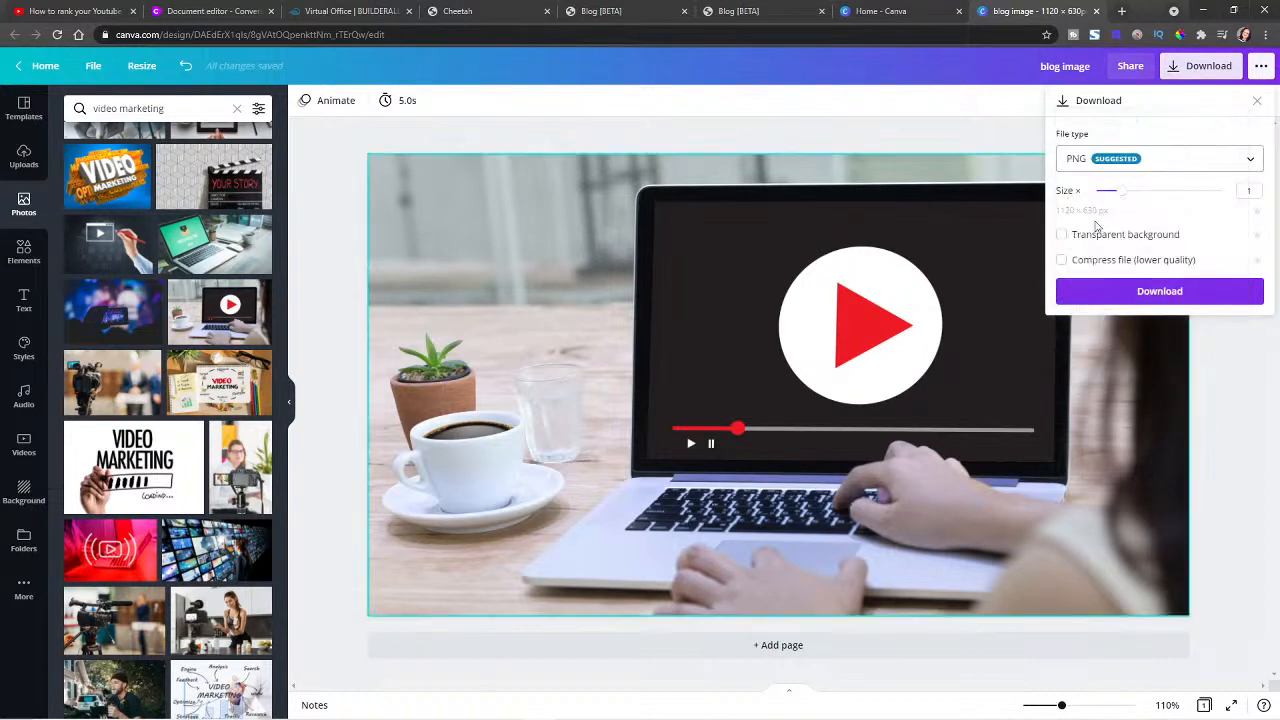
click(1062, 260)
click(1118, 158)
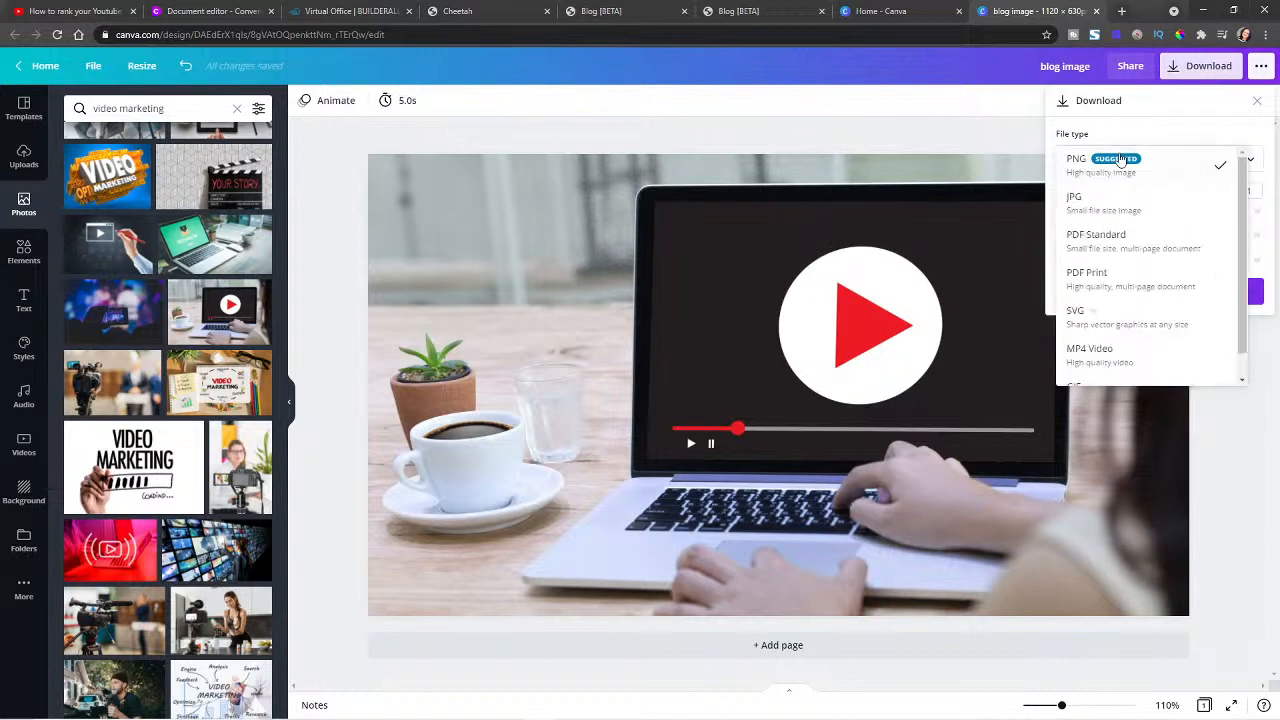
click(1116, 200)
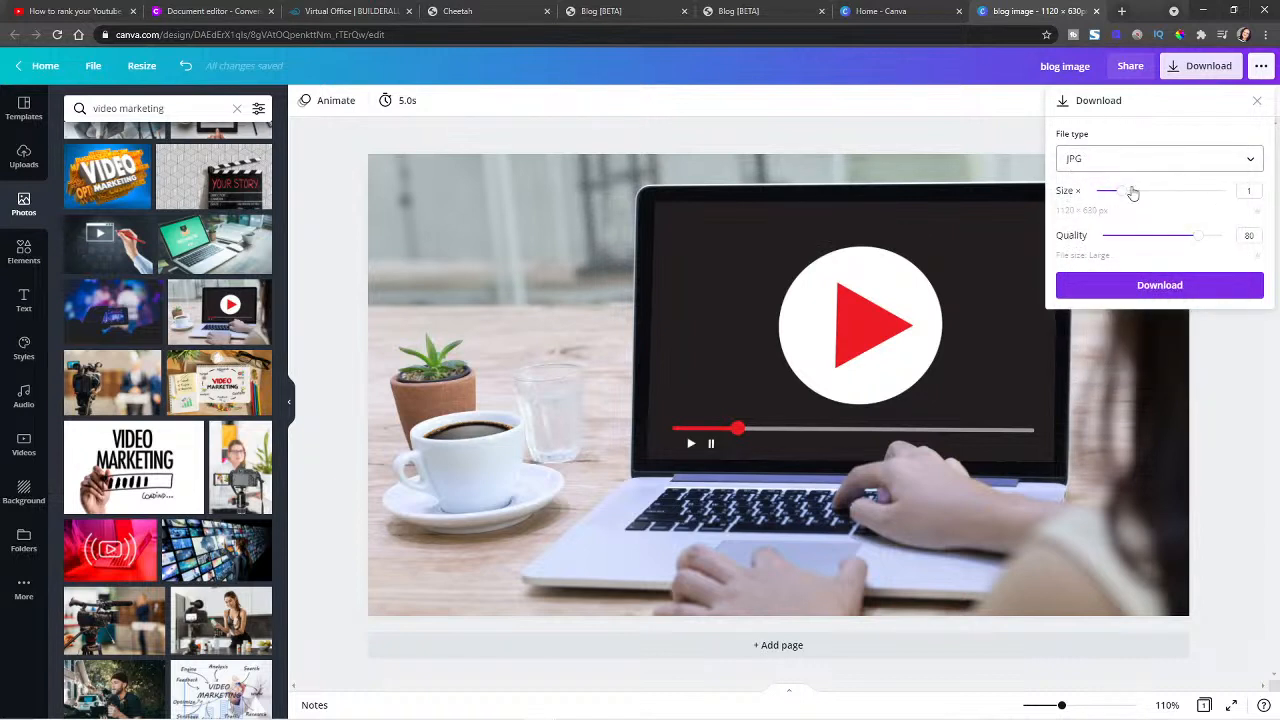
Step: Lower the JPG quality slightly, then download the design and save it as "blog image" in My Drive
drag(1200, 243, 1175, 238)
click(1206, 287)
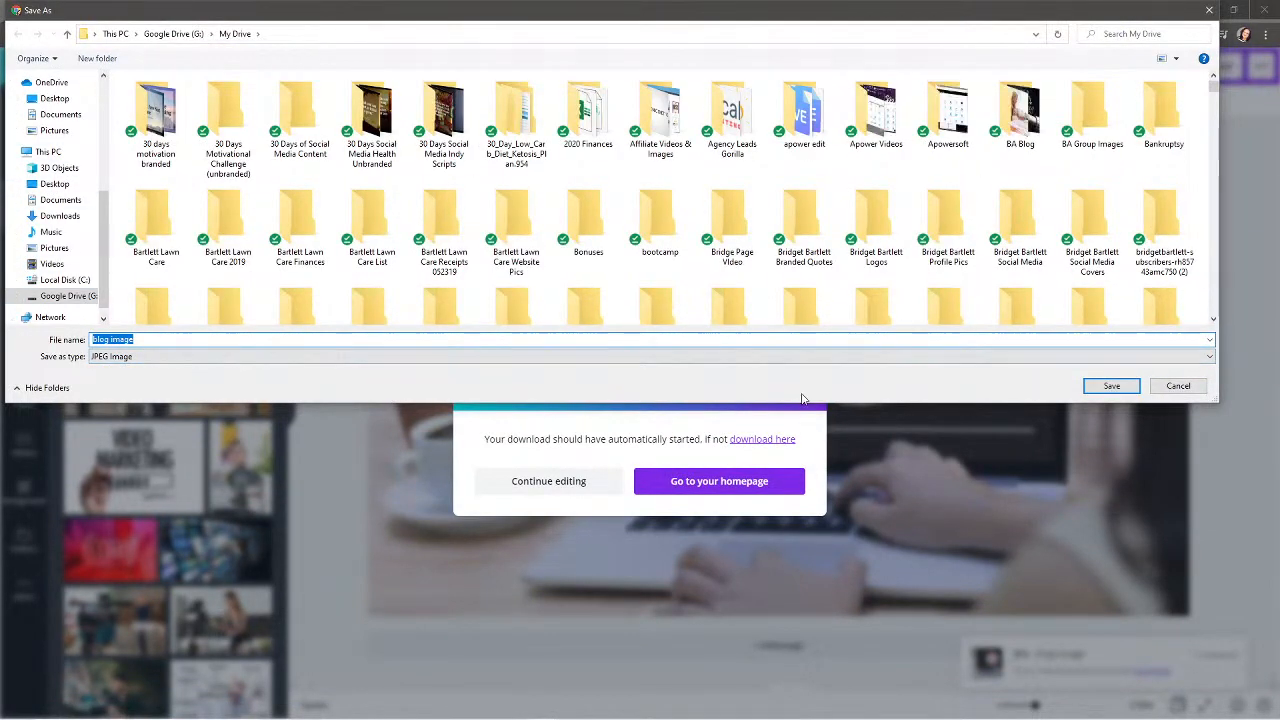
click(1111, 386)
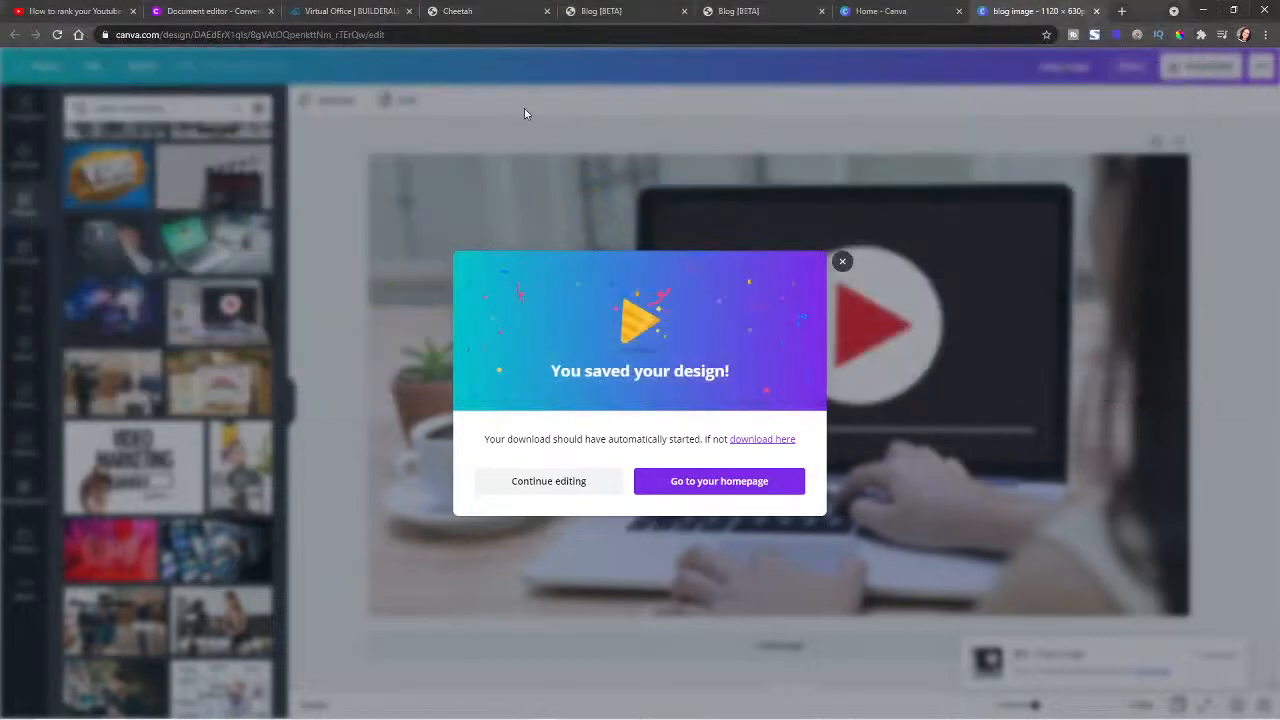
Step: Return to the blog post editor and open the upload dialog for a new thumbnail image
click(617, 6)
click(754, 6)
click(635, 6)
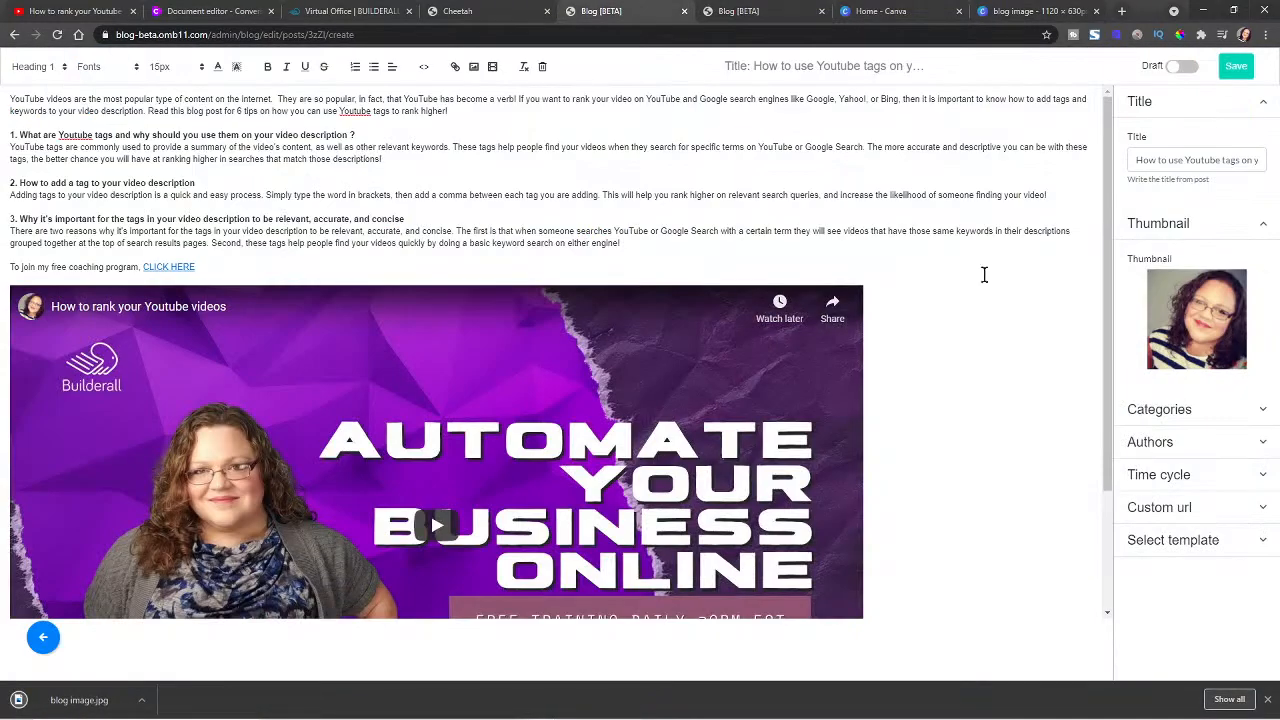
click(1197, 320)
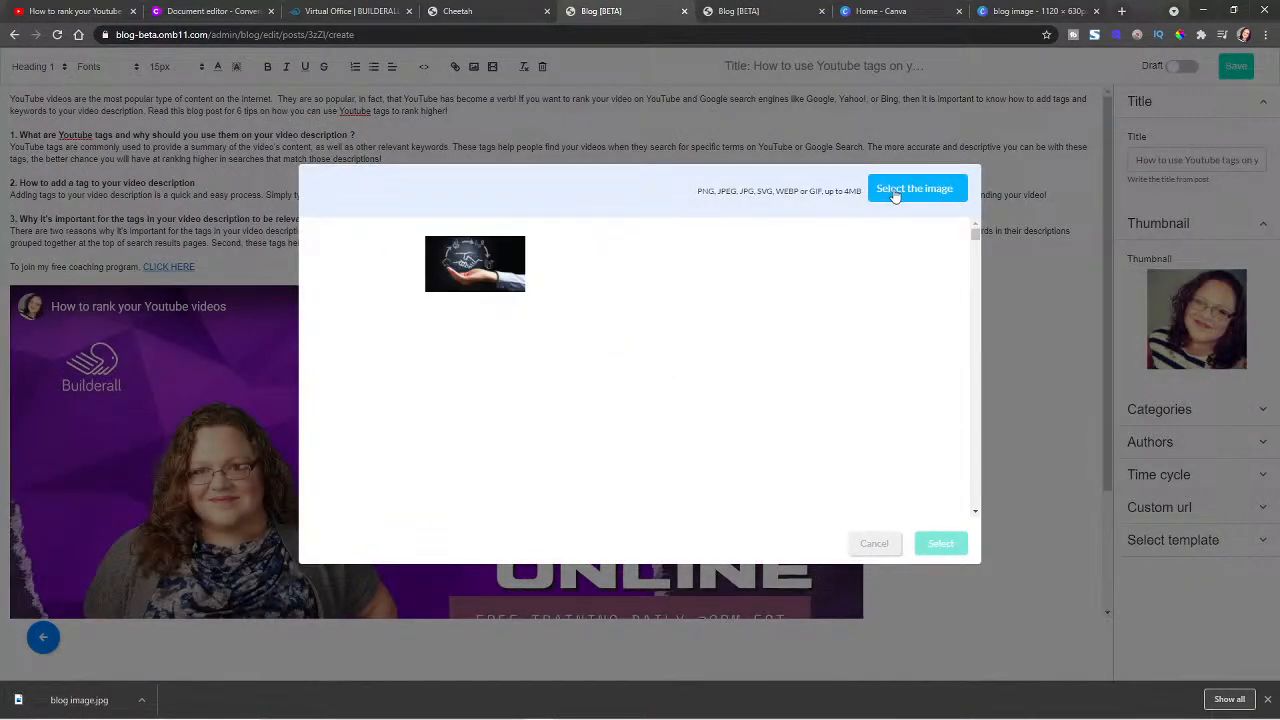
click(912, 191)
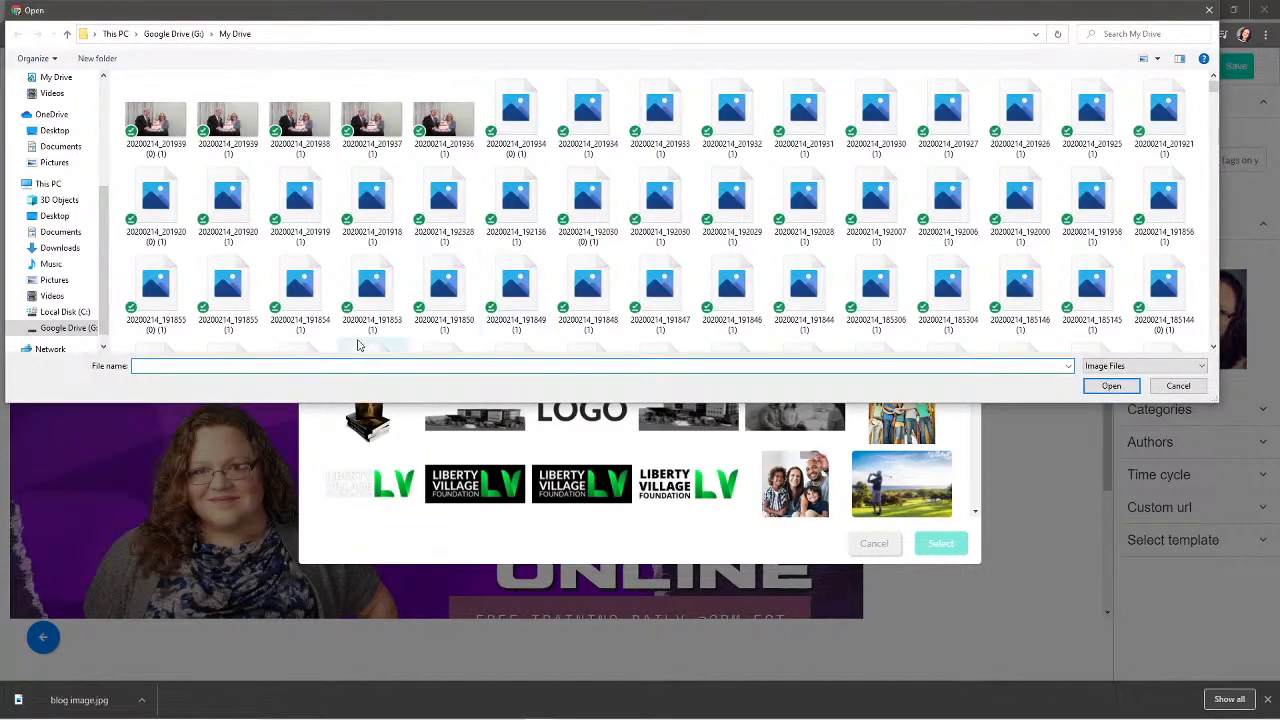
Step: Upload "Blog image (17).png" from My Drive and set it as the post's thumbnail
text(blog image)
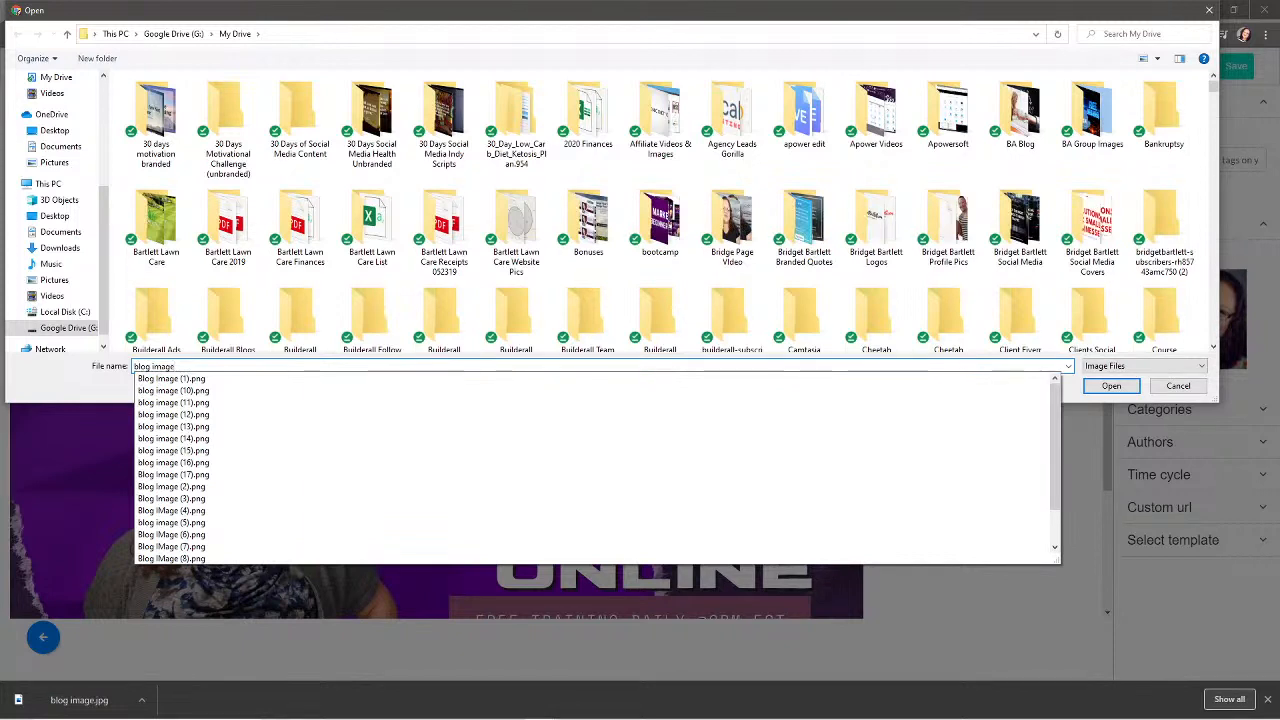
scroll(300, 430, down, 1)
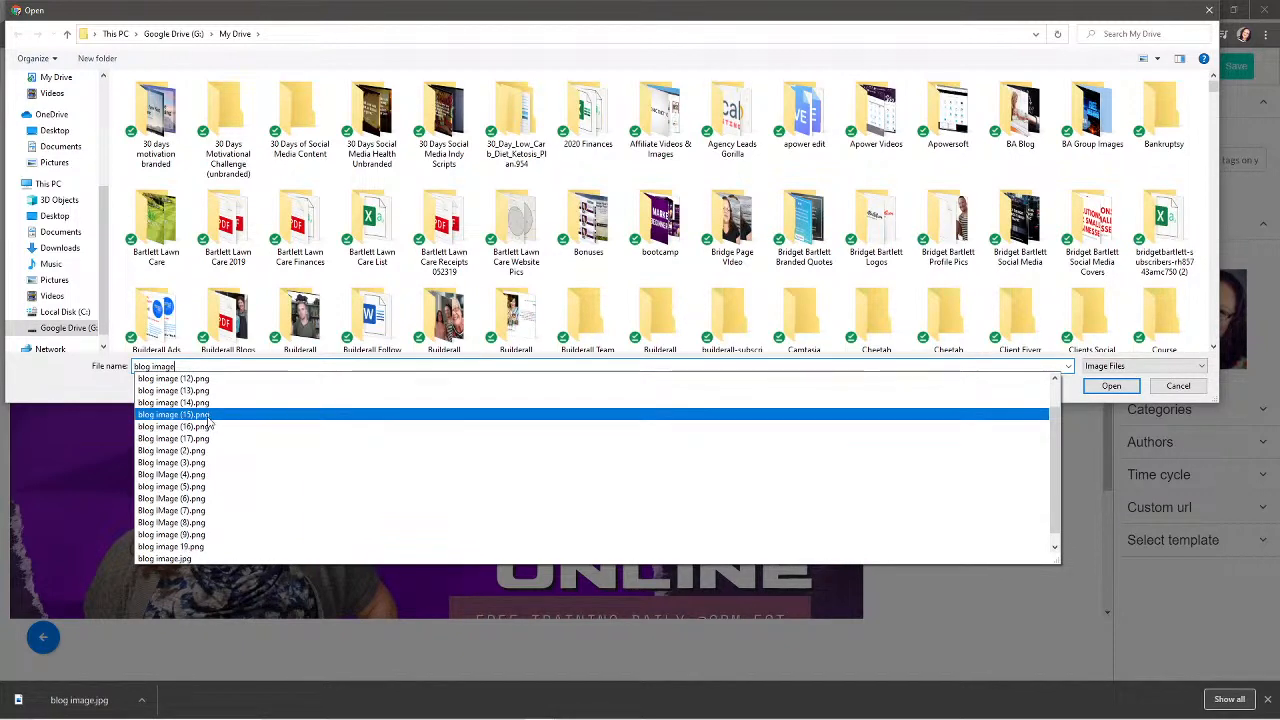
click(260, 438)
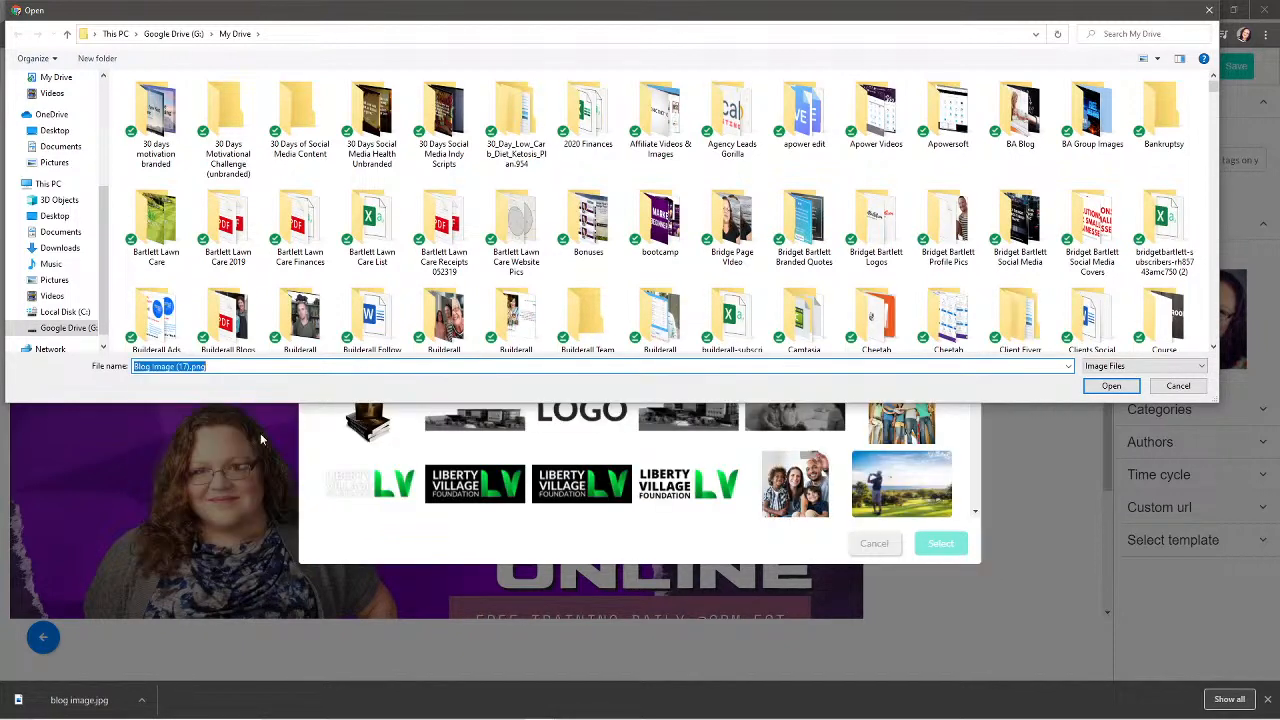
click(1108, 385)
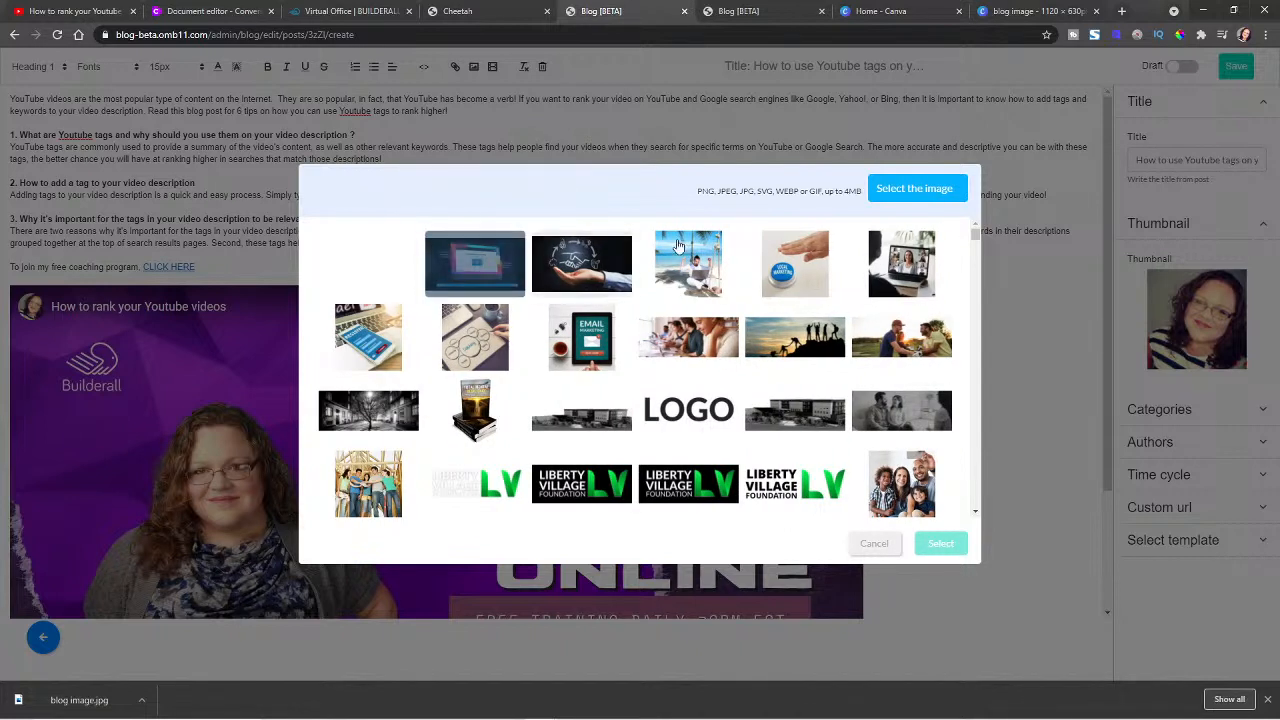
click(356, 263)
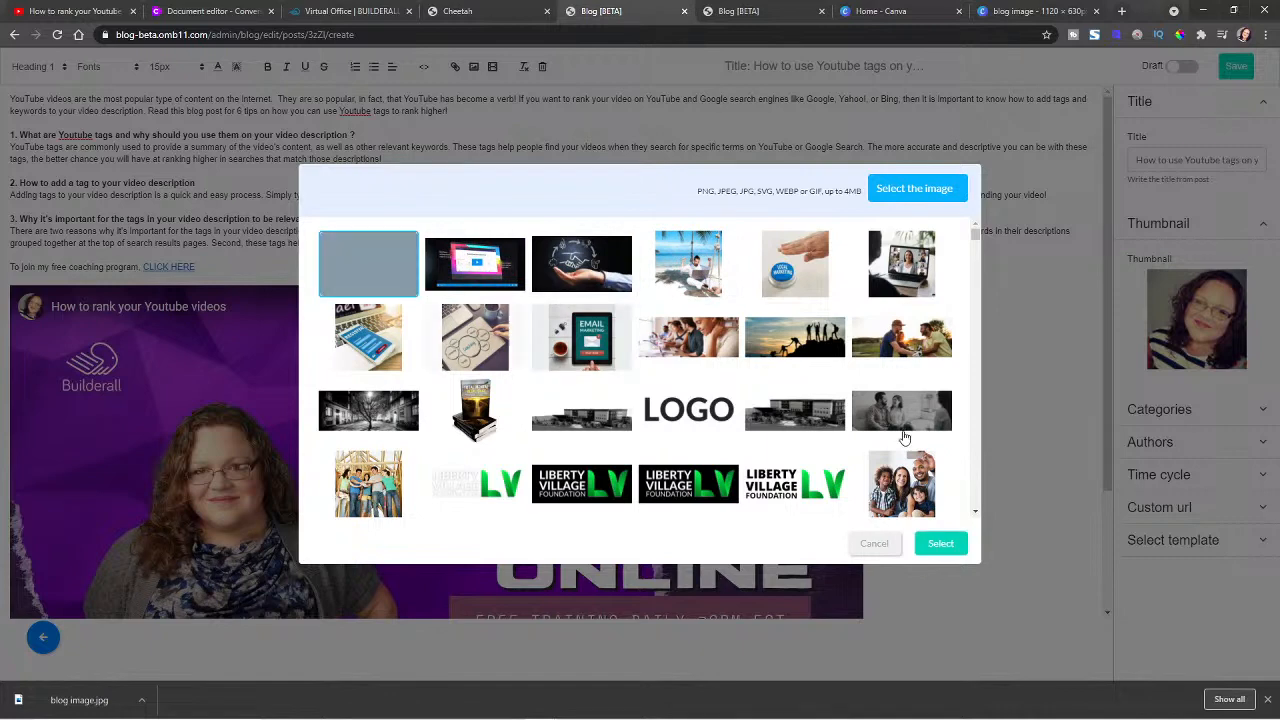
click(940, 546)
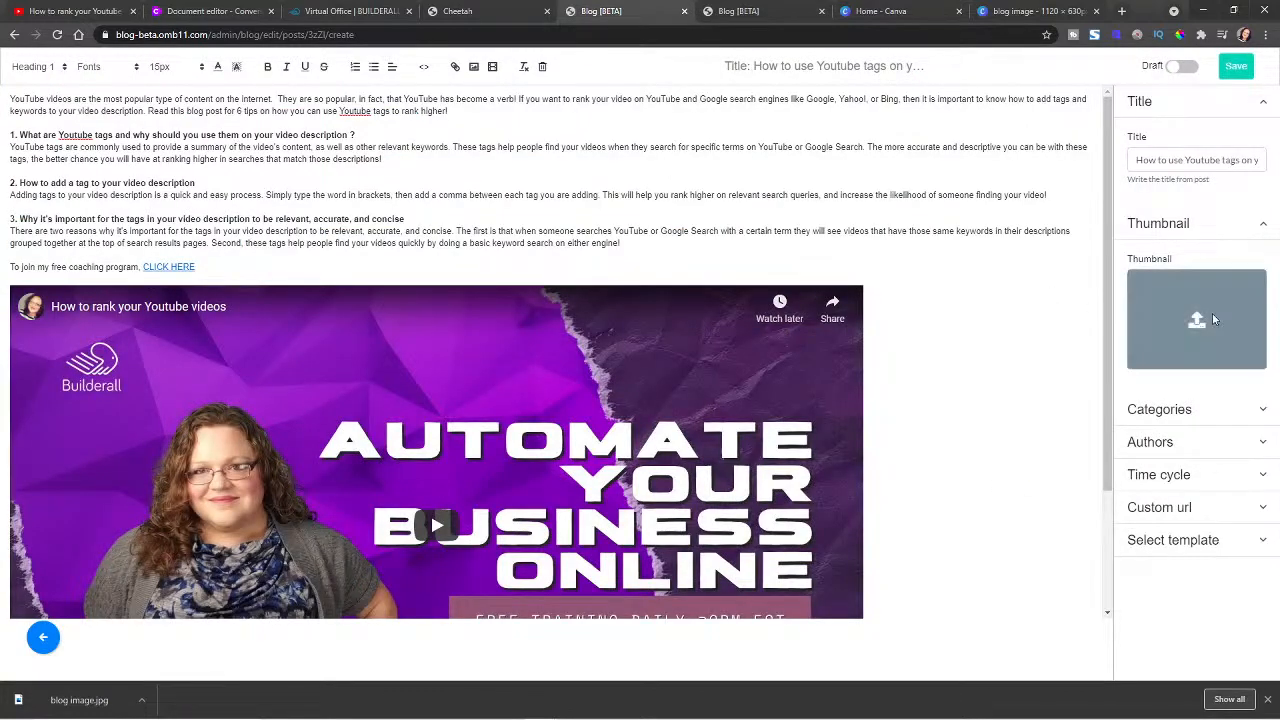
Step: Assign the categories youtube marketing, video marketing, marketing automation and organic traffic to the post
click(1186, 412)
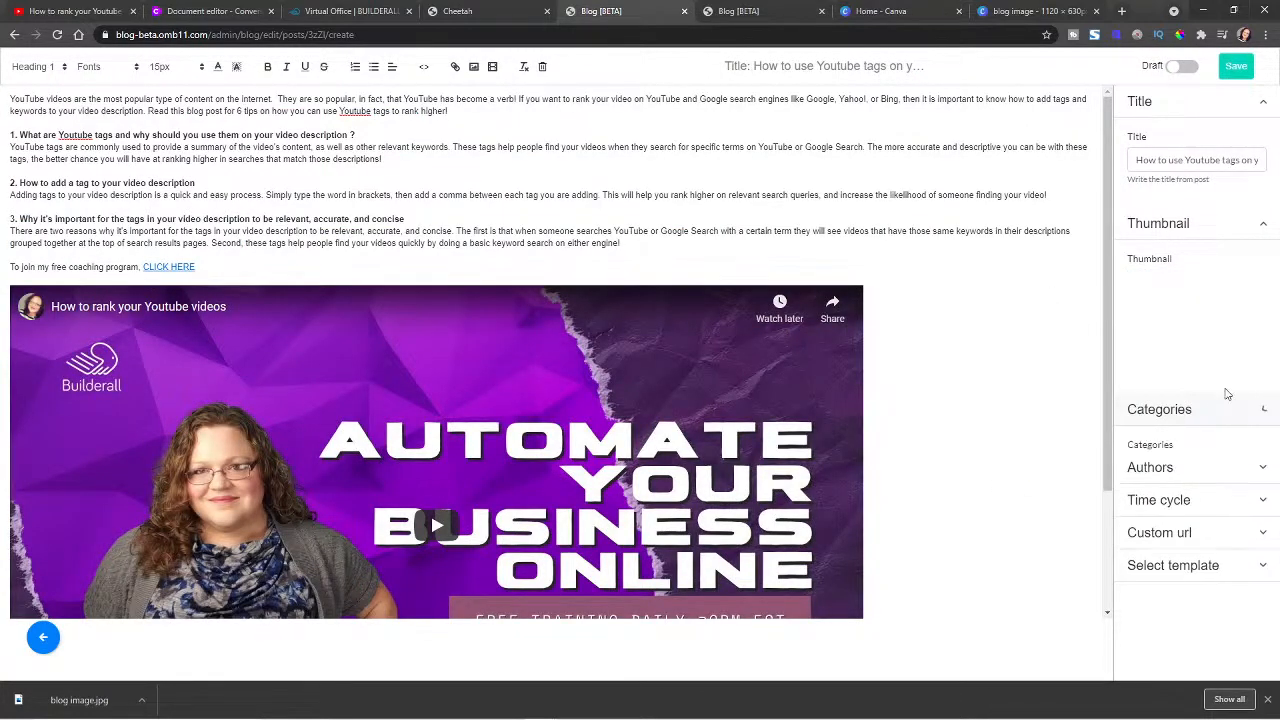
click(1161, 470)
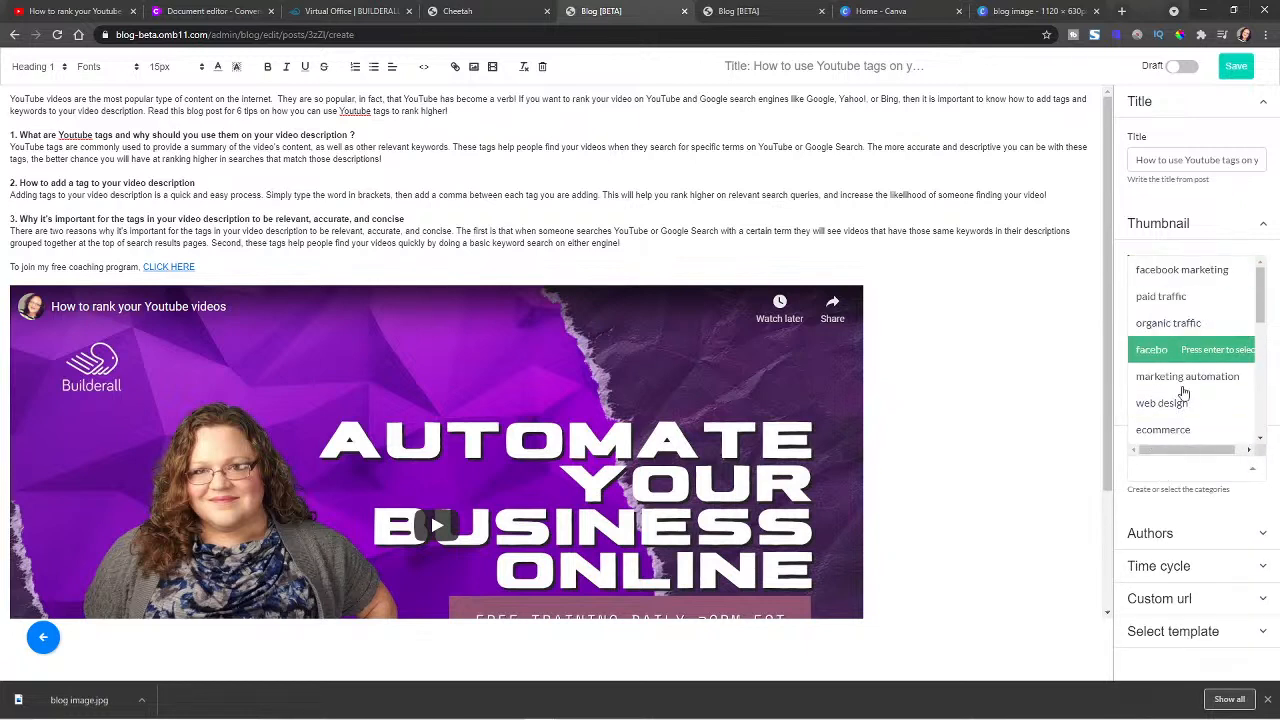
scroll(1183, 395, down, 3)
scroll(1183, 397, down, 3)
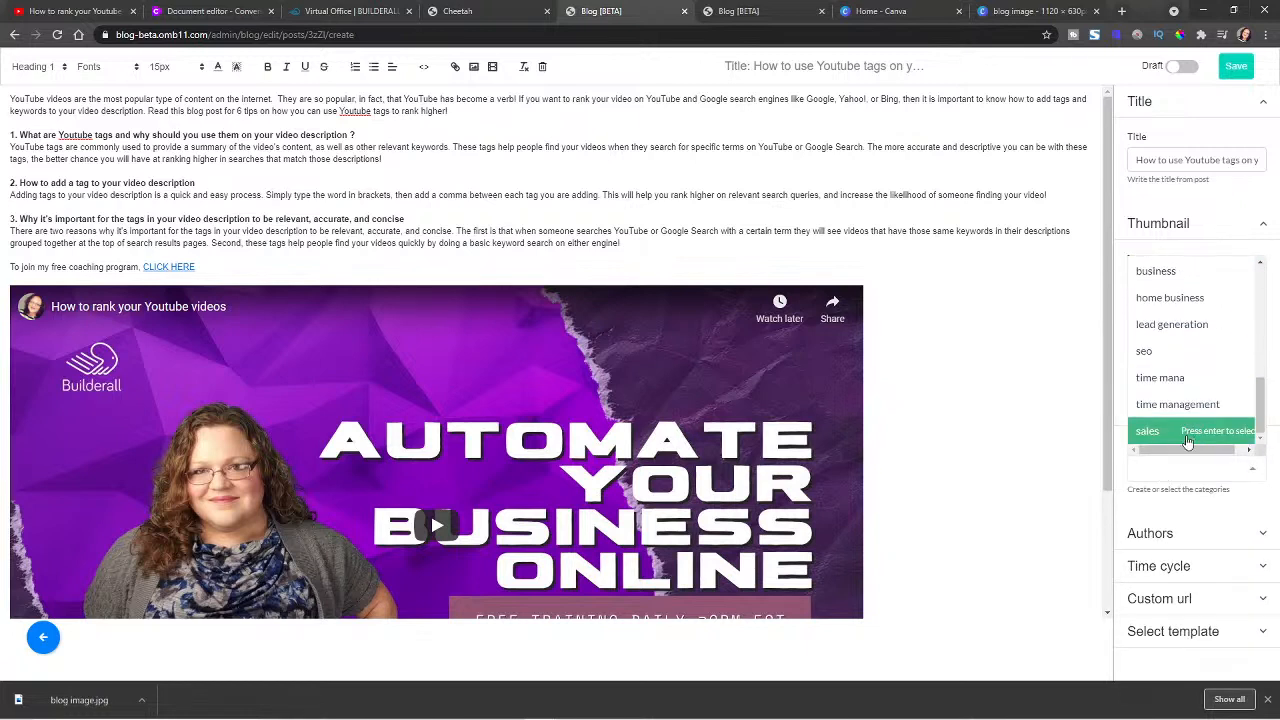
scroll(1172, 425, up, 5)
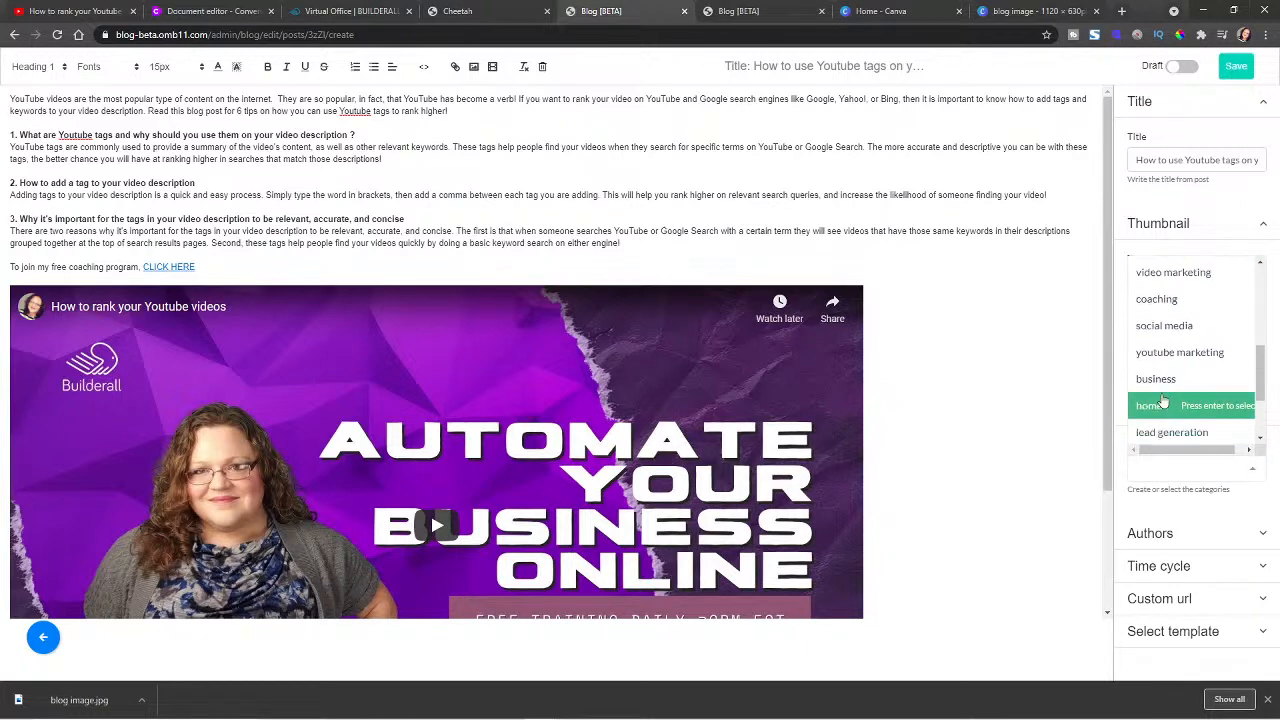
click(1168, 378)
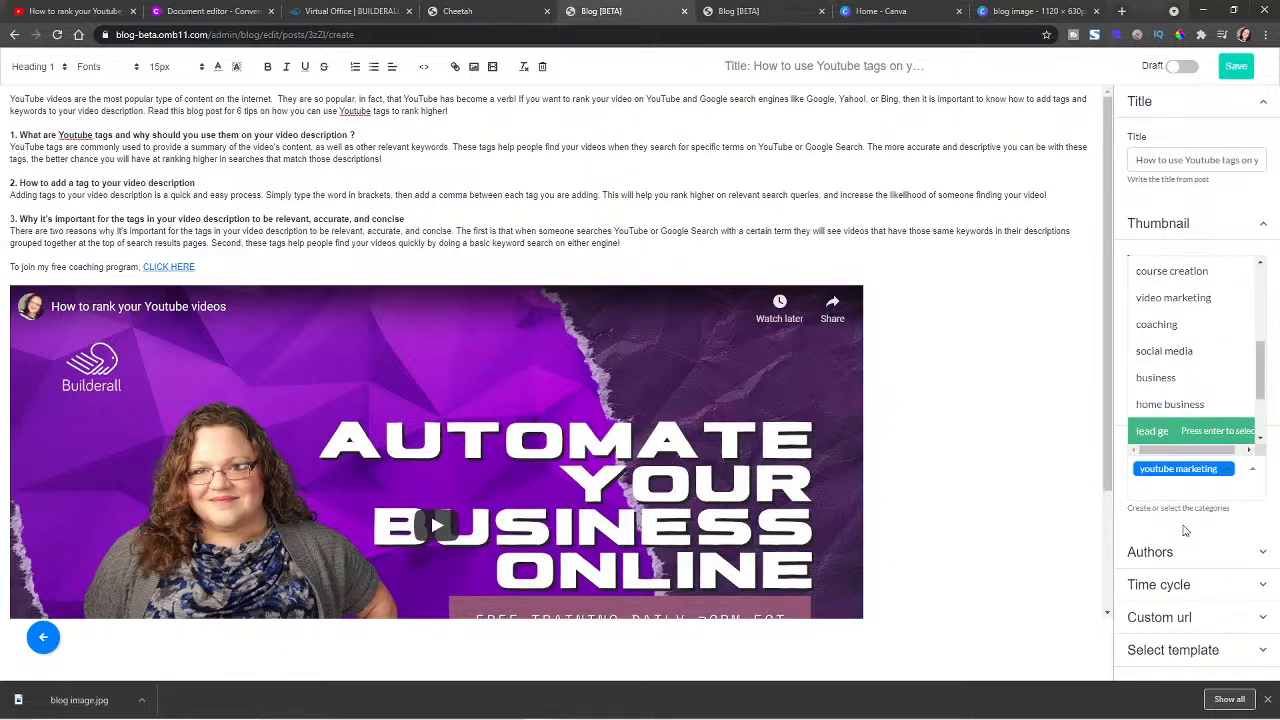
click(1167, 300)
scroll(1173, 370, up, 4)
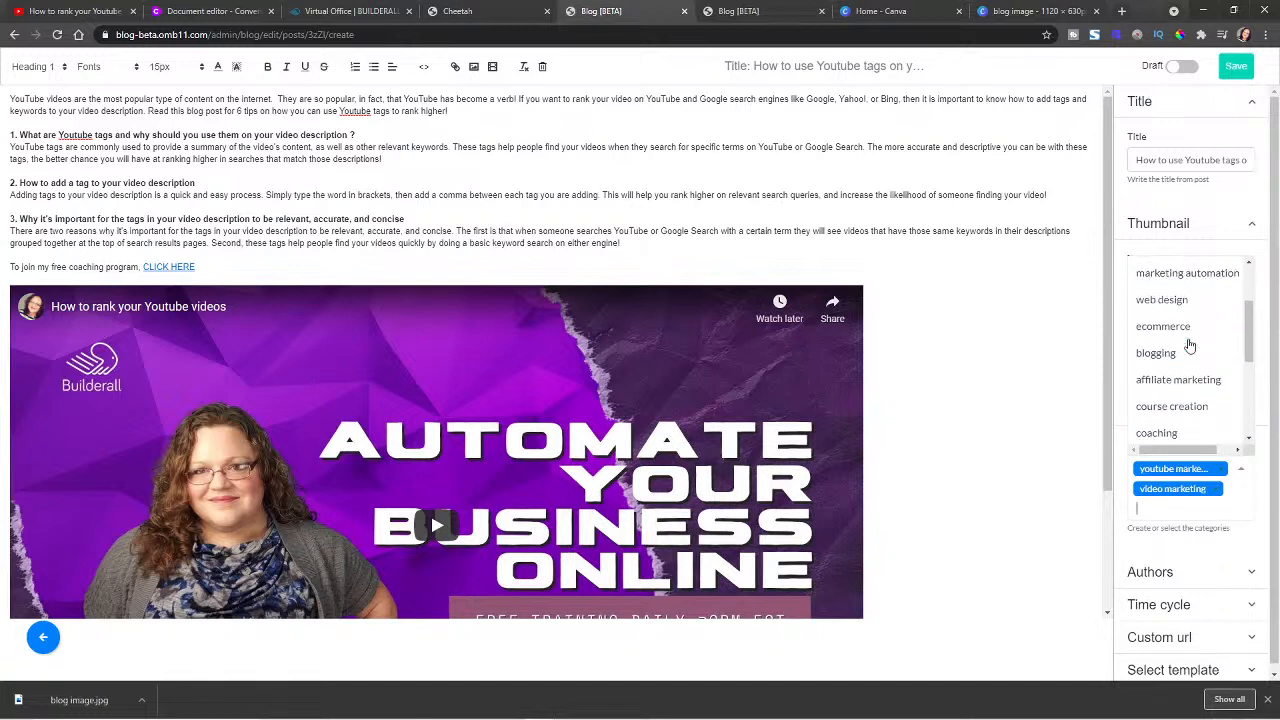
click(1170, 338)
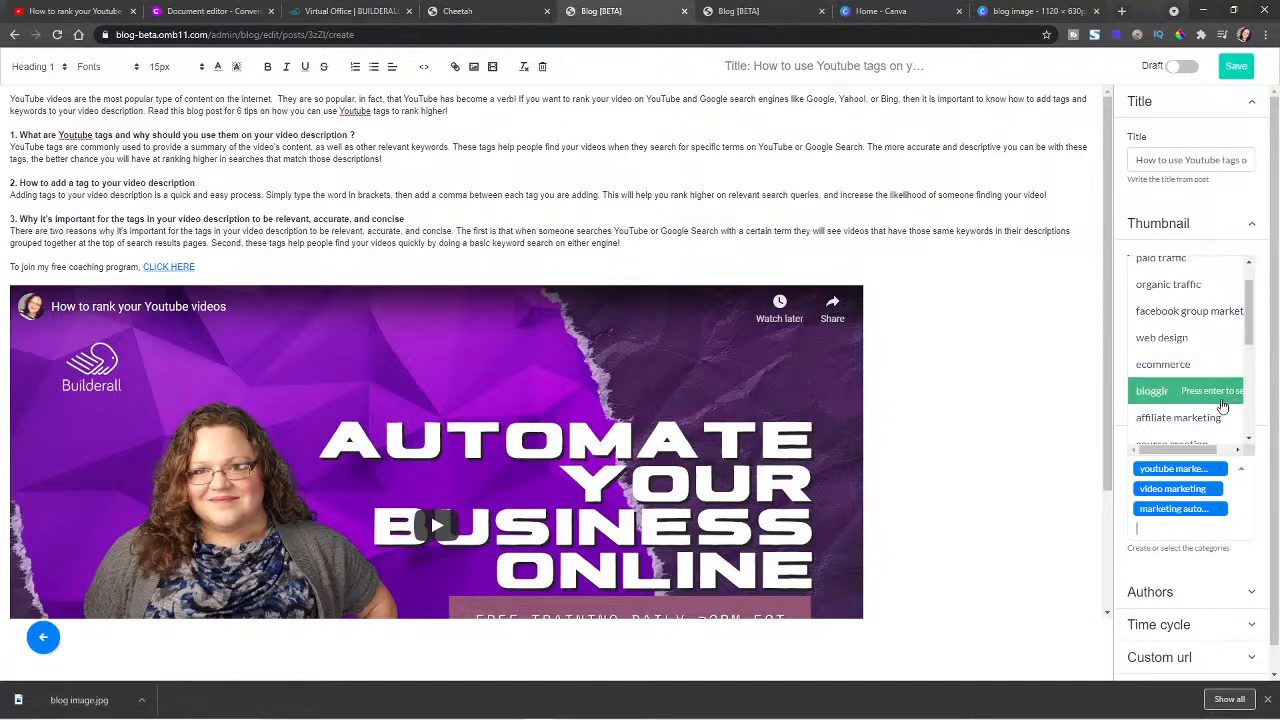
scroll(1178, 380, up, 1)
click(1168, 323)
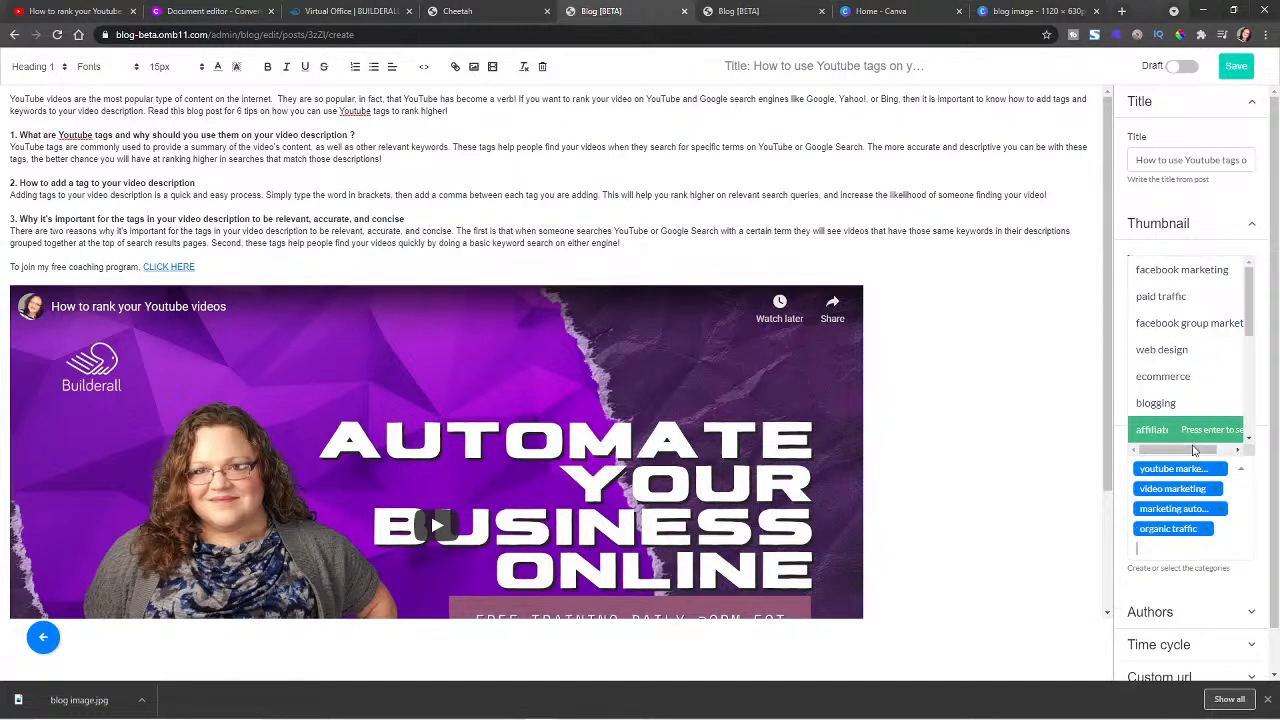
click(1210, 592)
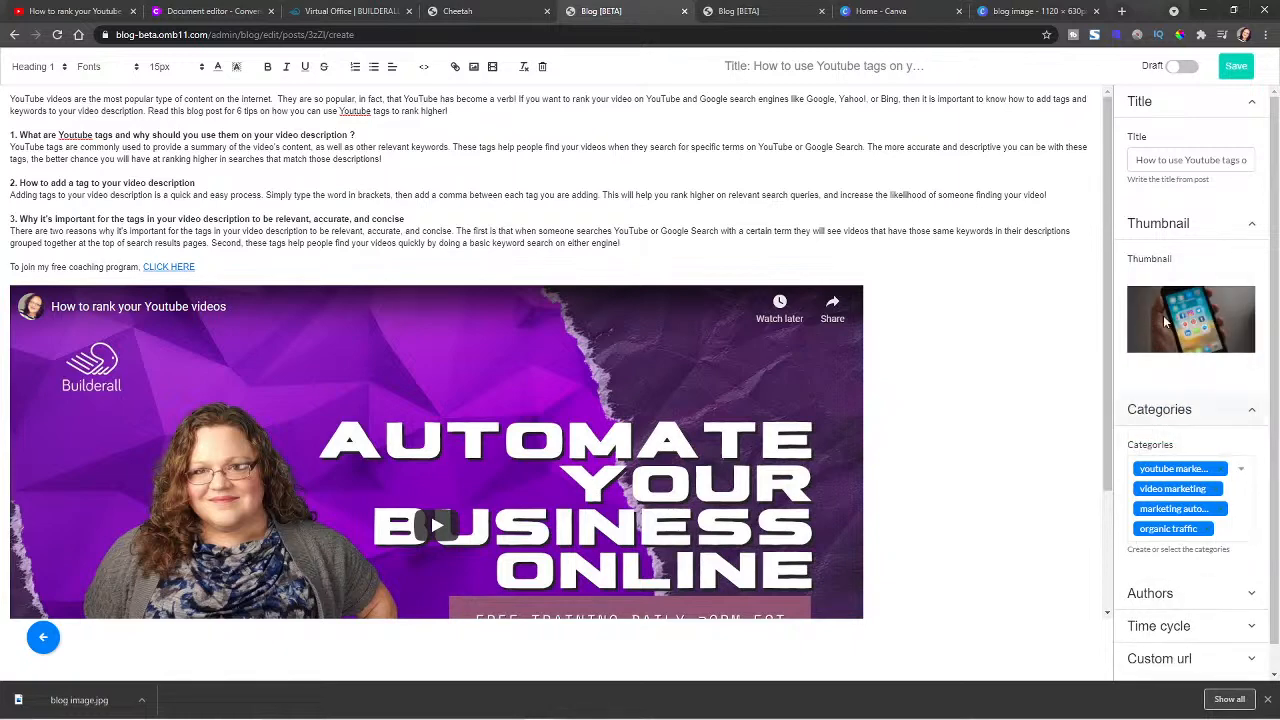
Step: Set the post's author to the existing author entry
click(1170, 596)
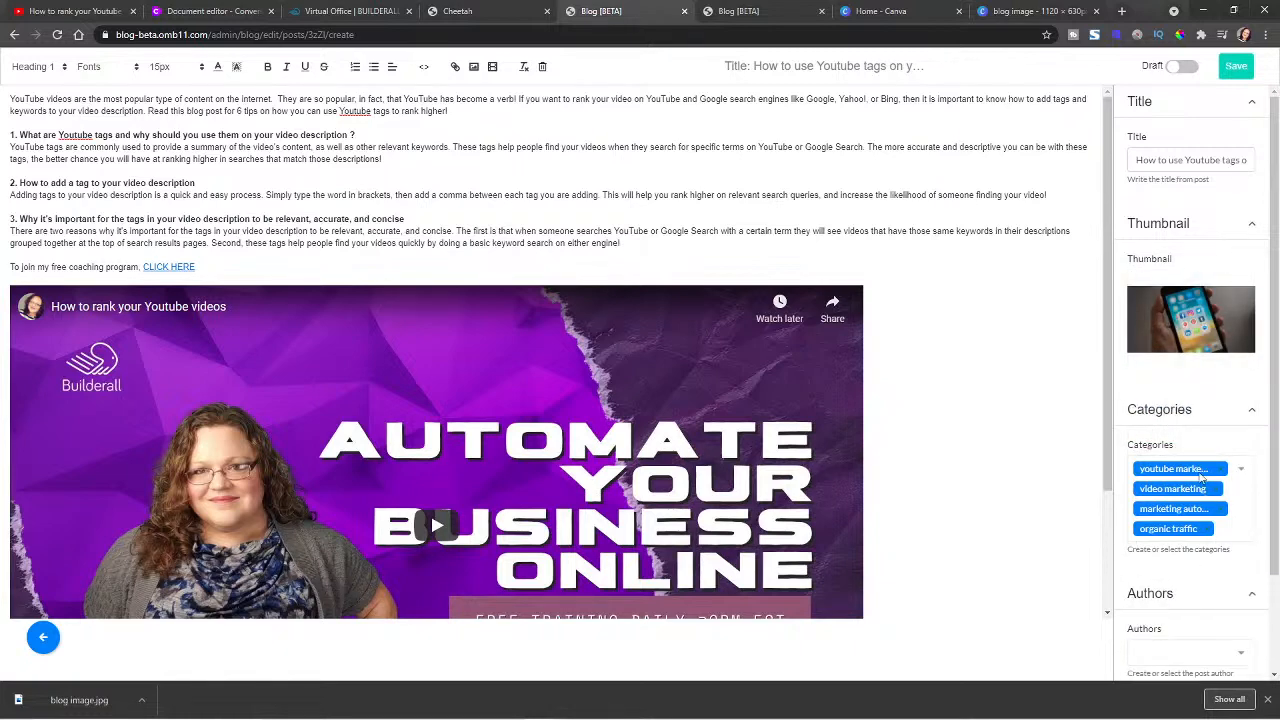
scroll(1177, 476, down, 1)
click(1180, 537)
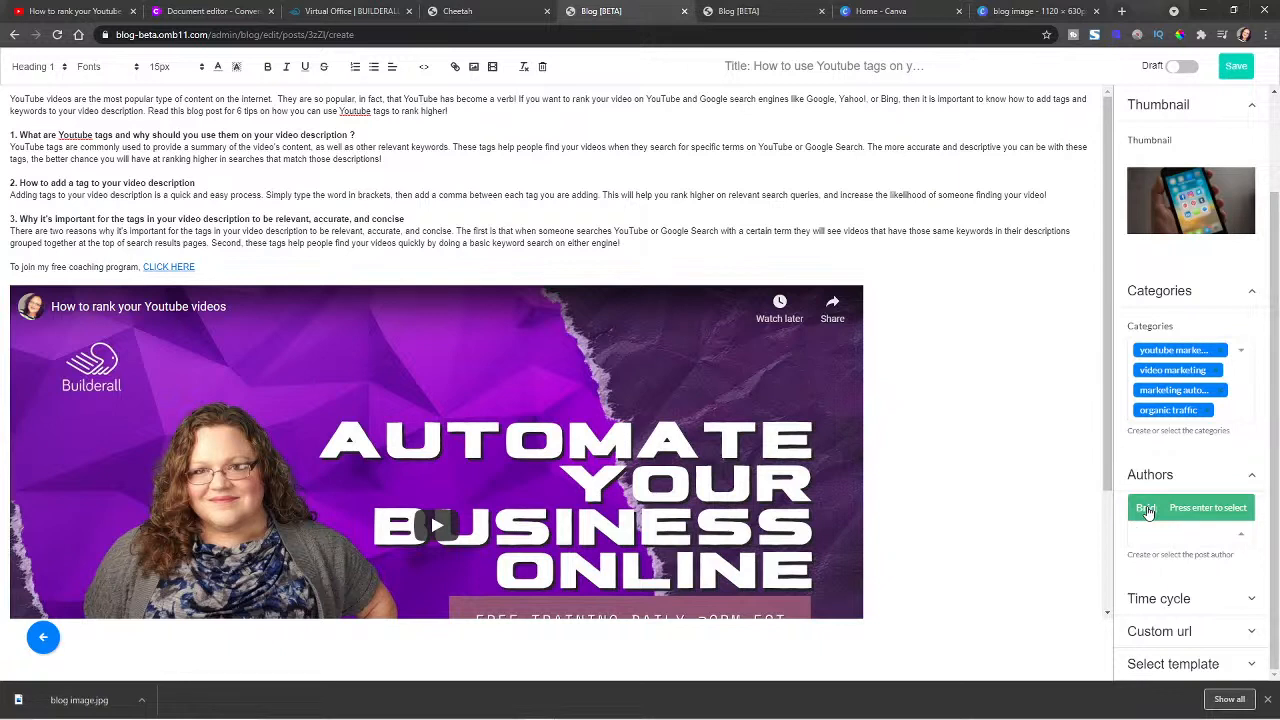
click(1147, 509)
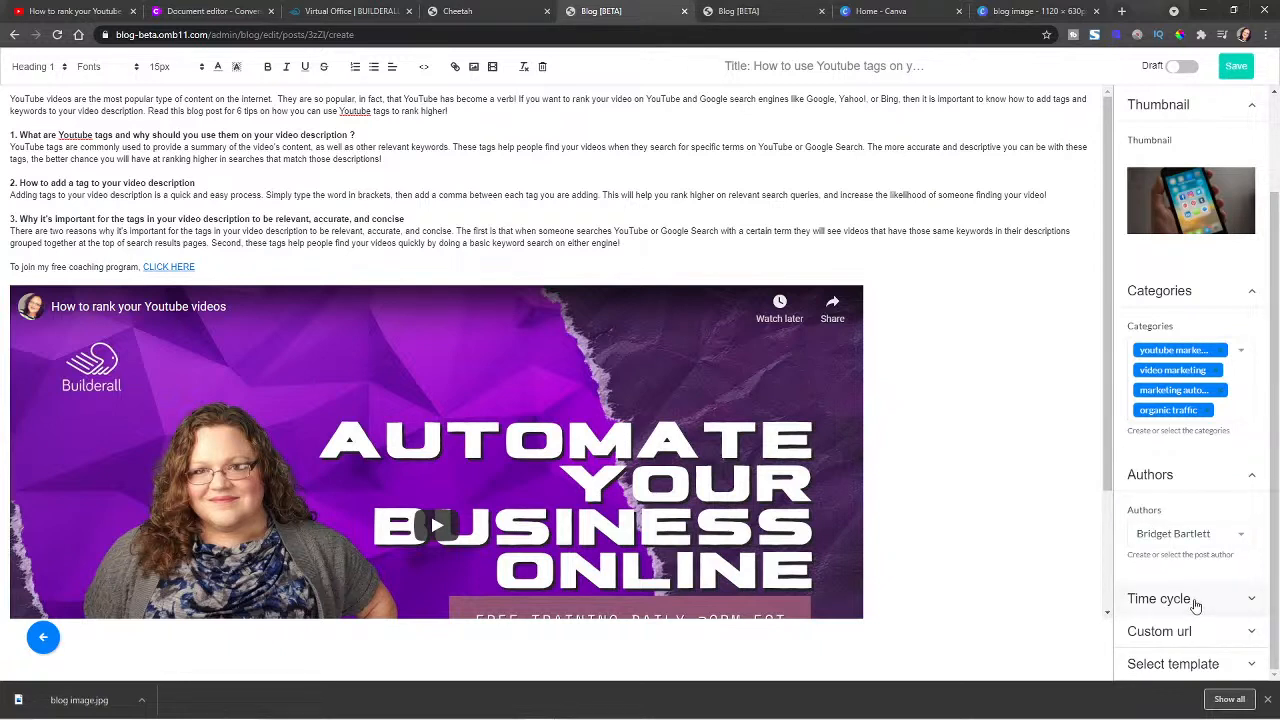
Step: Review the post's time cycle, custom URL and template options
click(1193, 605)
scroll(1194, 429, down, 1)
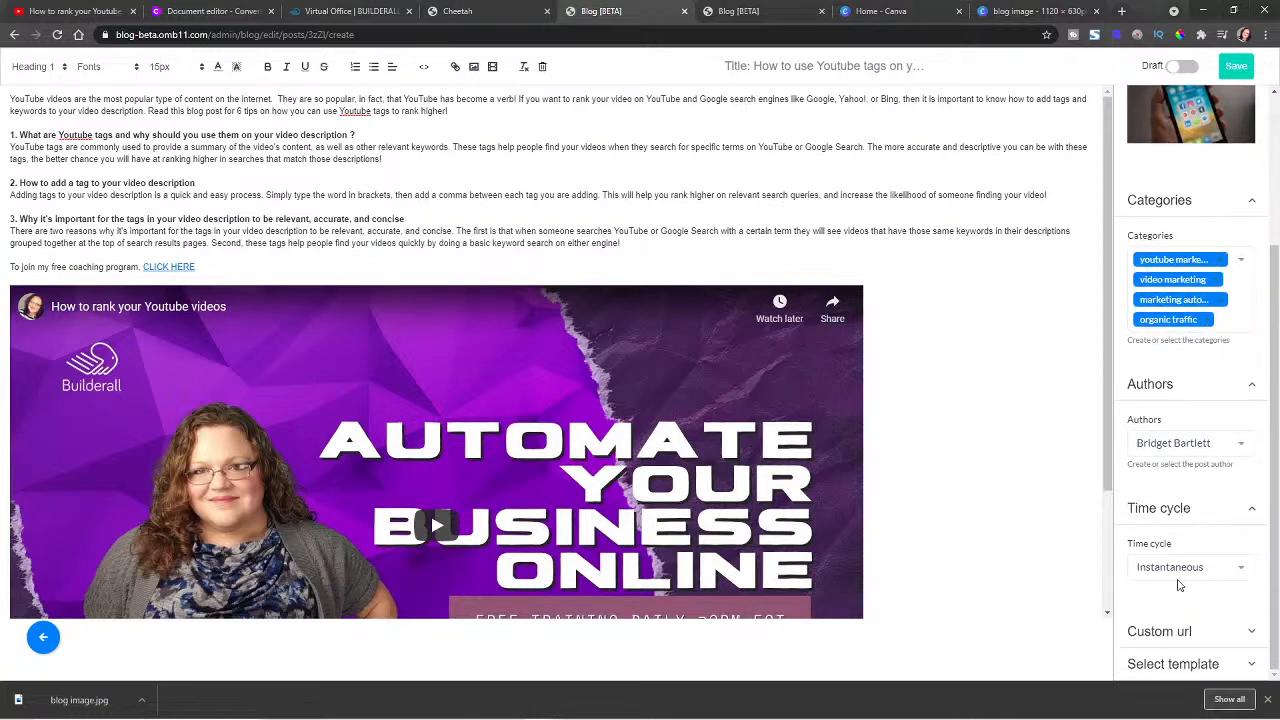
click(1150, 571)
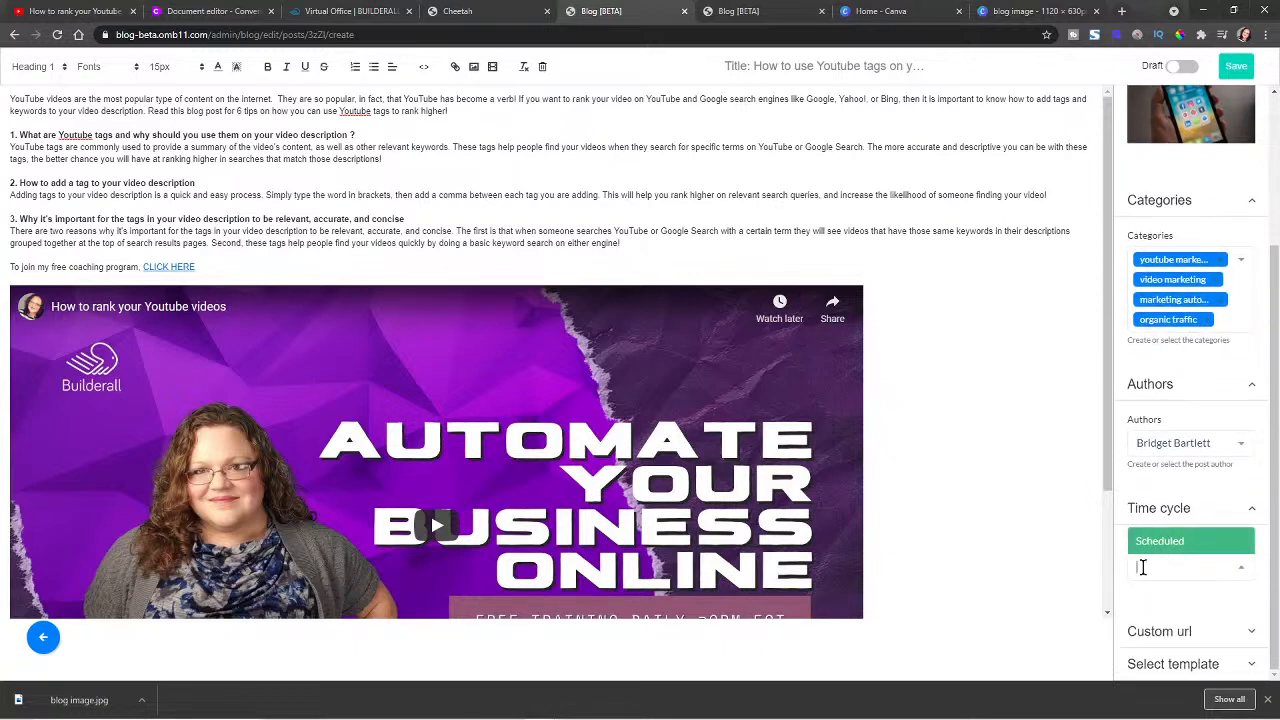
click(1180, 591)
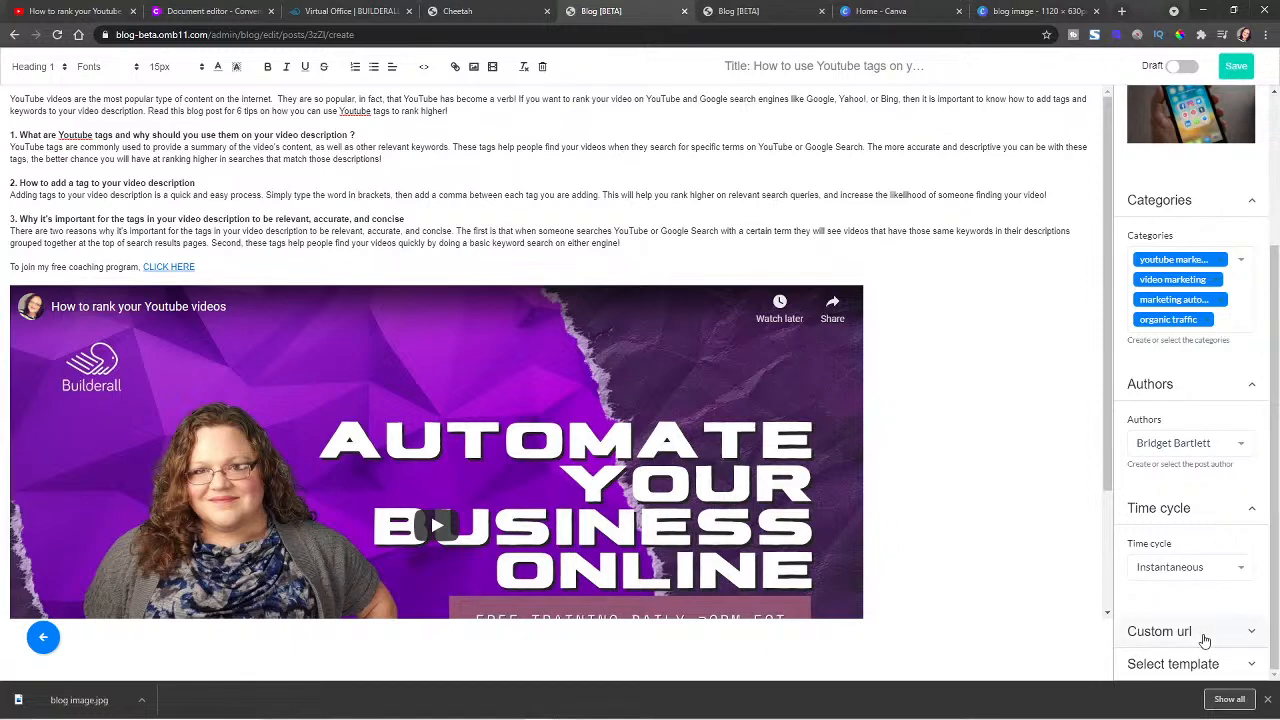
click(1205, 638)
scroll(1200, 543, down, 1)
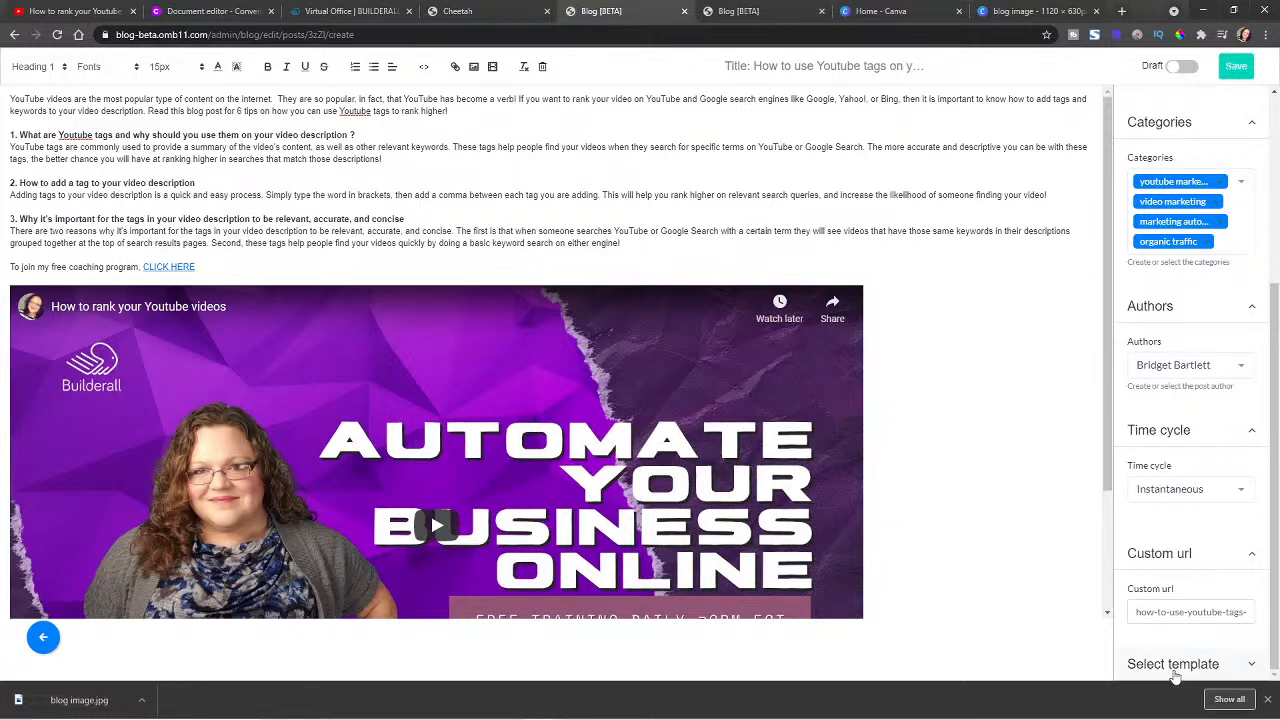
click(1185, 666)
click(1194, 652)
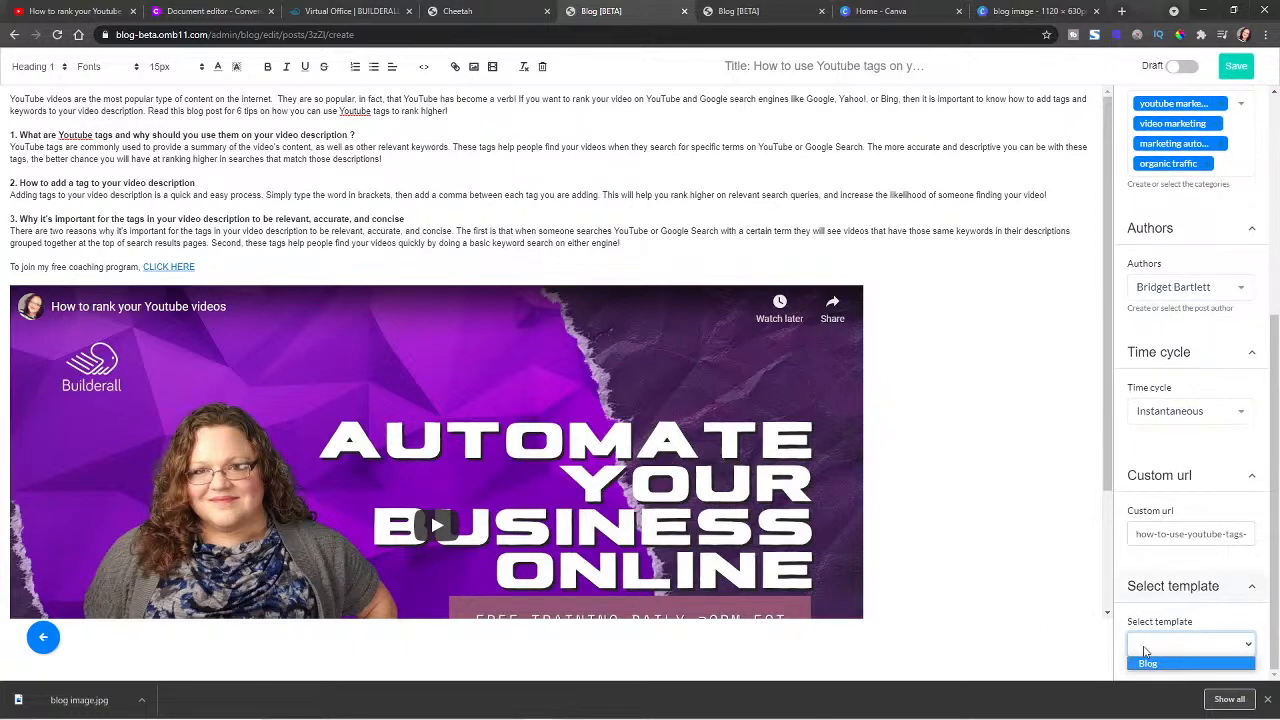
click(1060, 564)
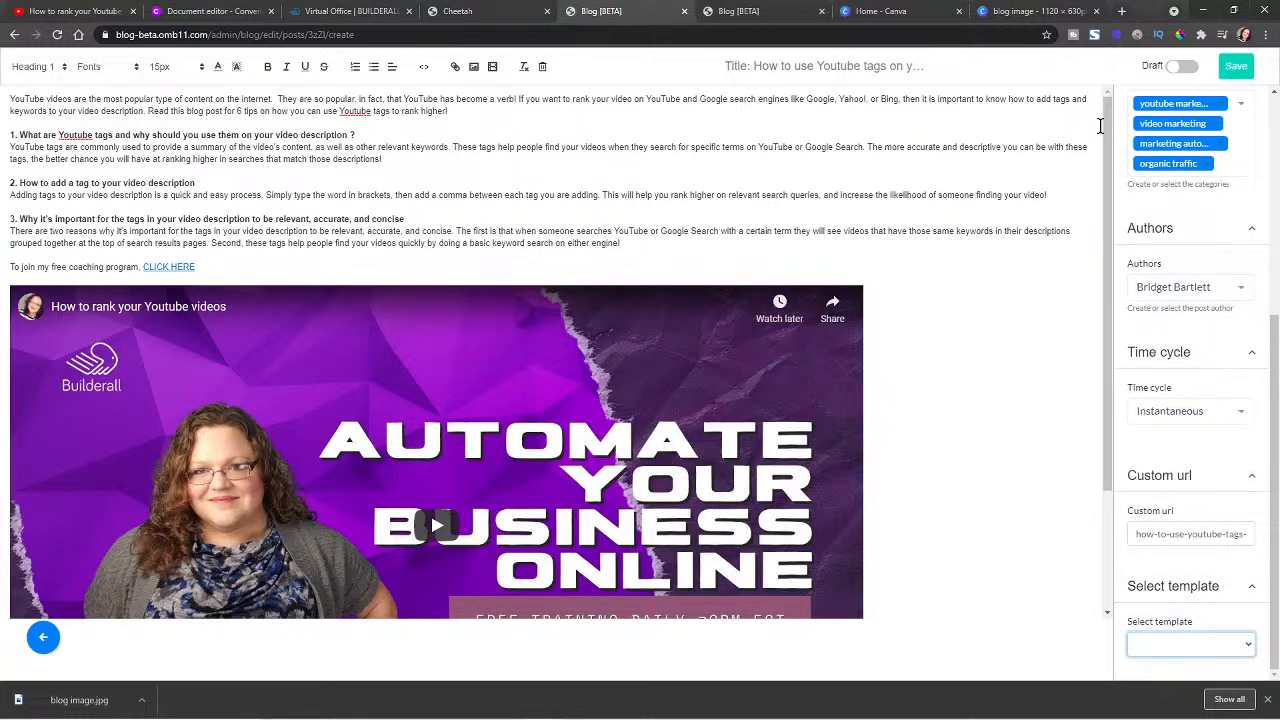
Step: Save the blog post and go to the posts list
click(1236, 67)
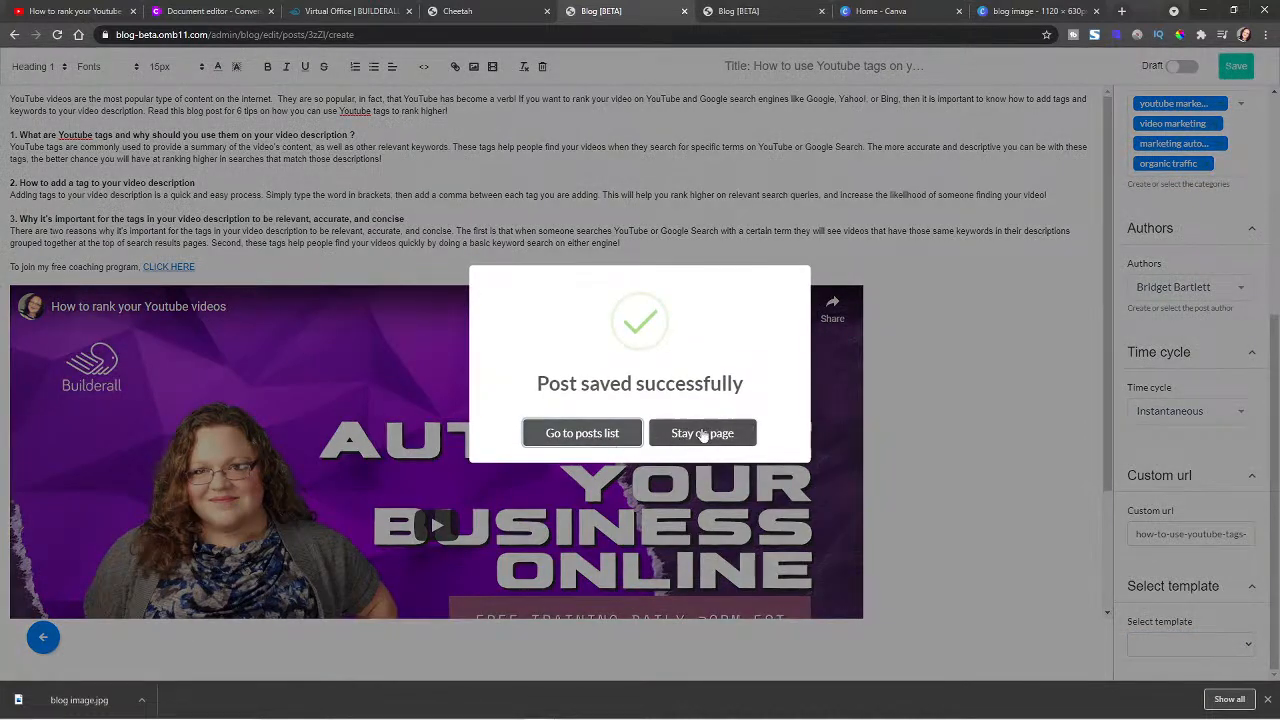
click(582, 433)
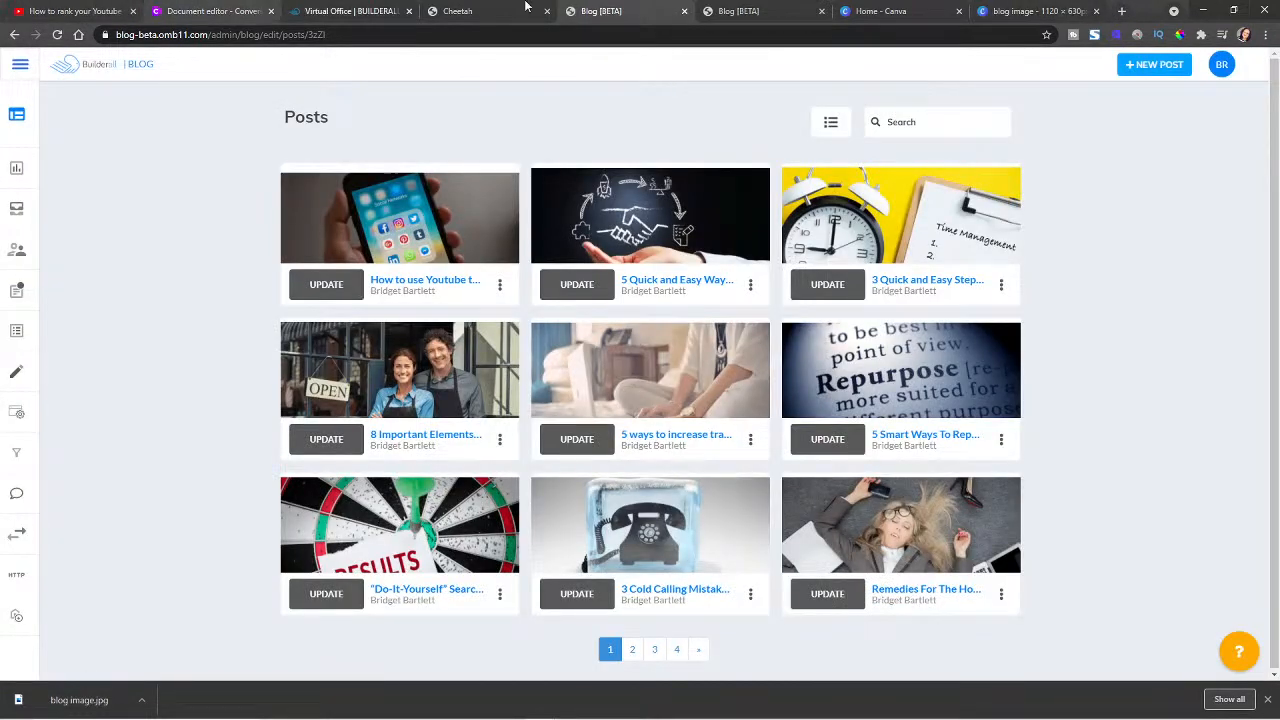
Step: Open visionmarketinganddesign.com in a new browser tab, go to its blog and open the Youtube tags post in full
click(1121, 11)
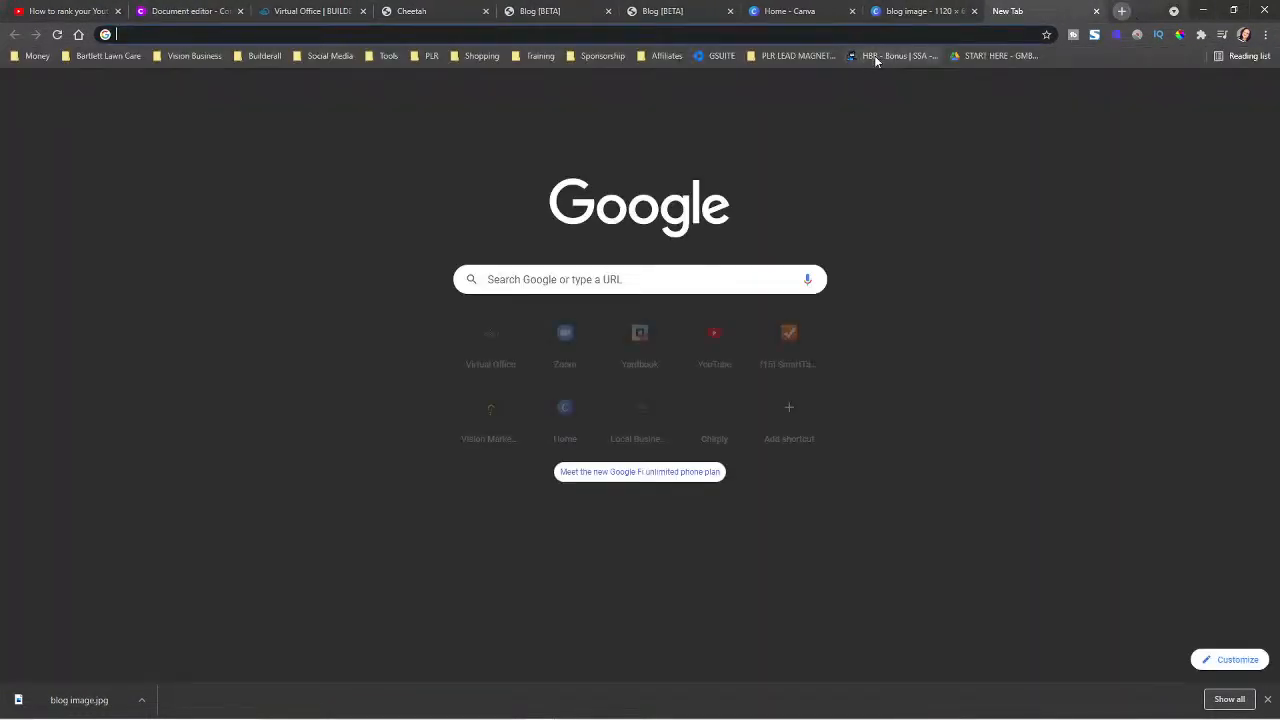
text(visionmarketinganddesign.com)
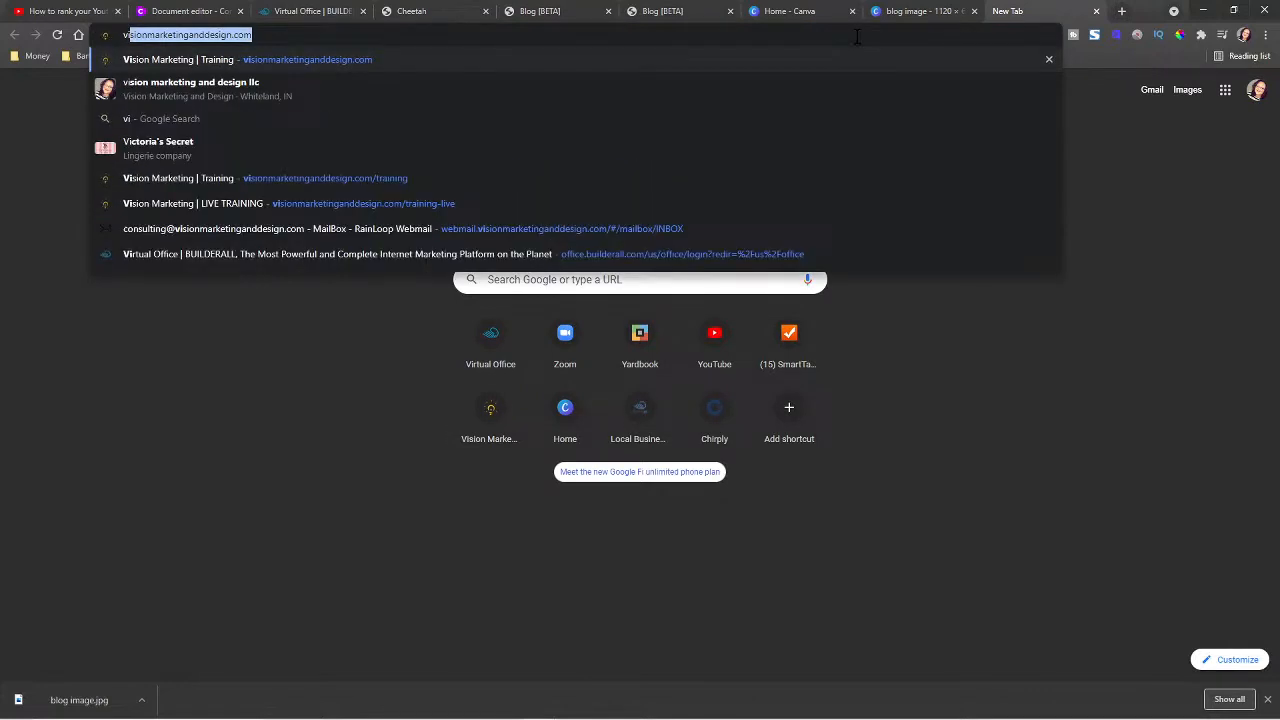
key(Return)
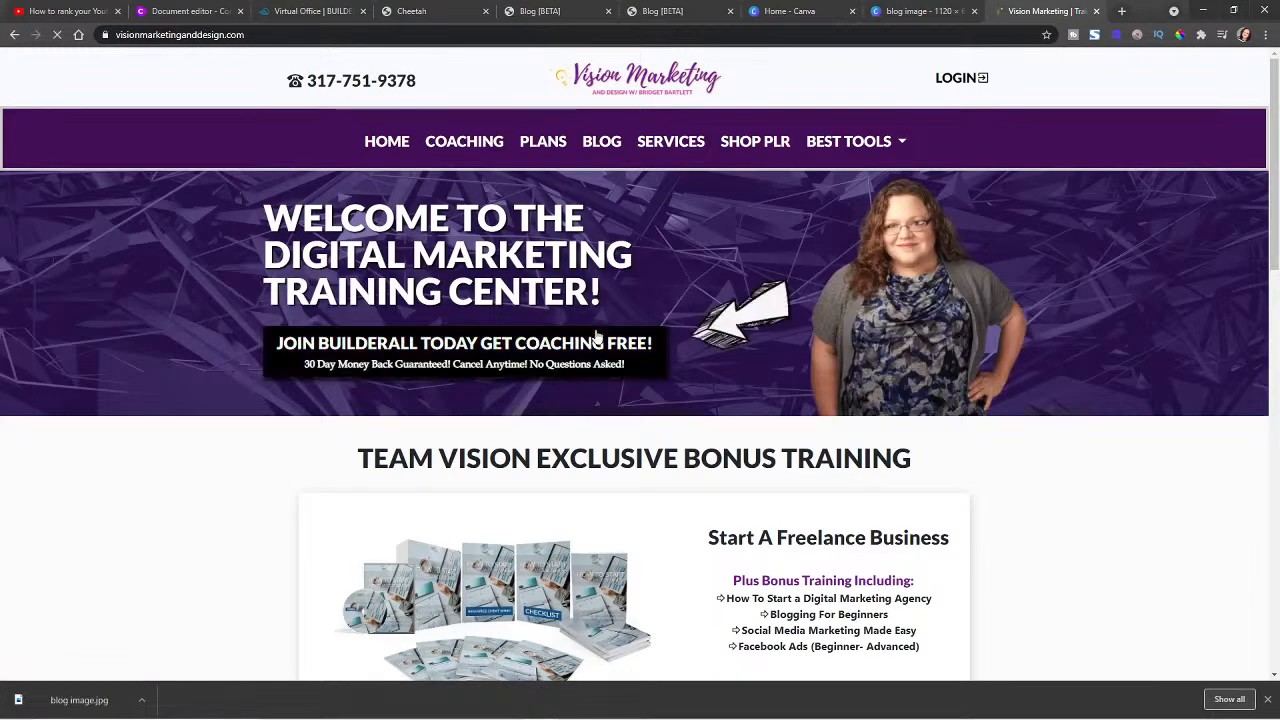
click(590, 143)
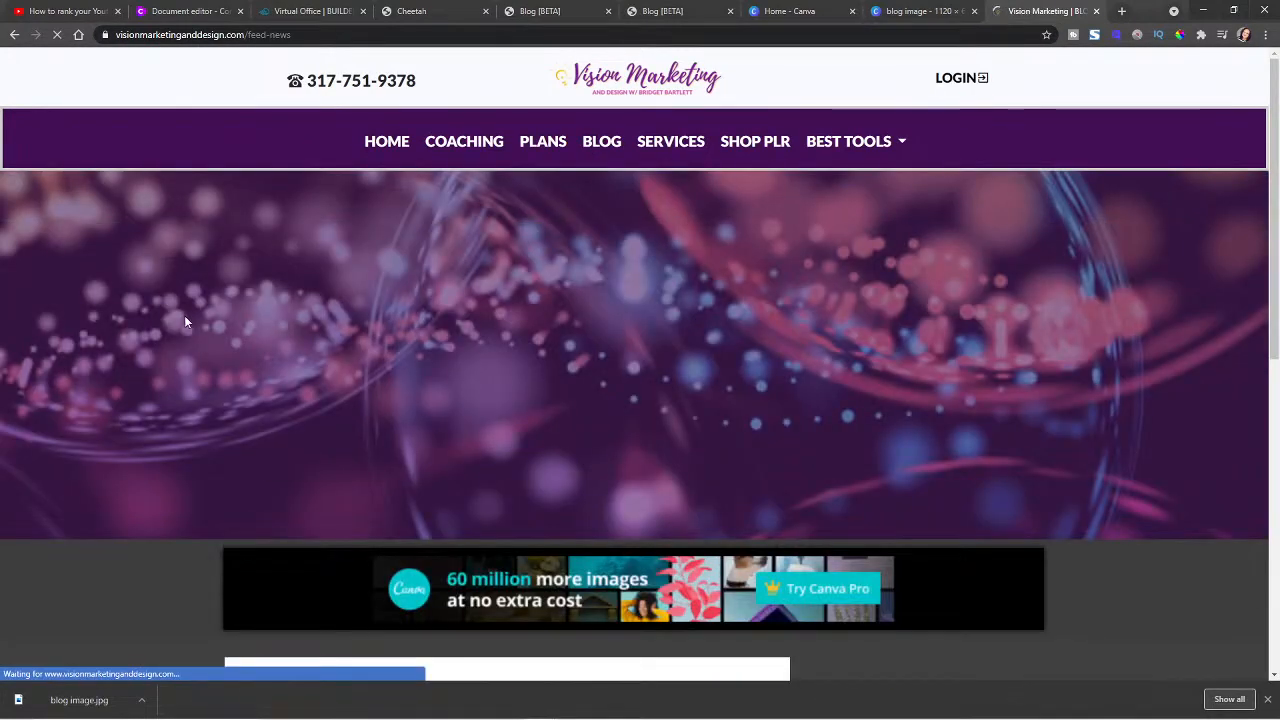
scroll(43, 420, down, 5)
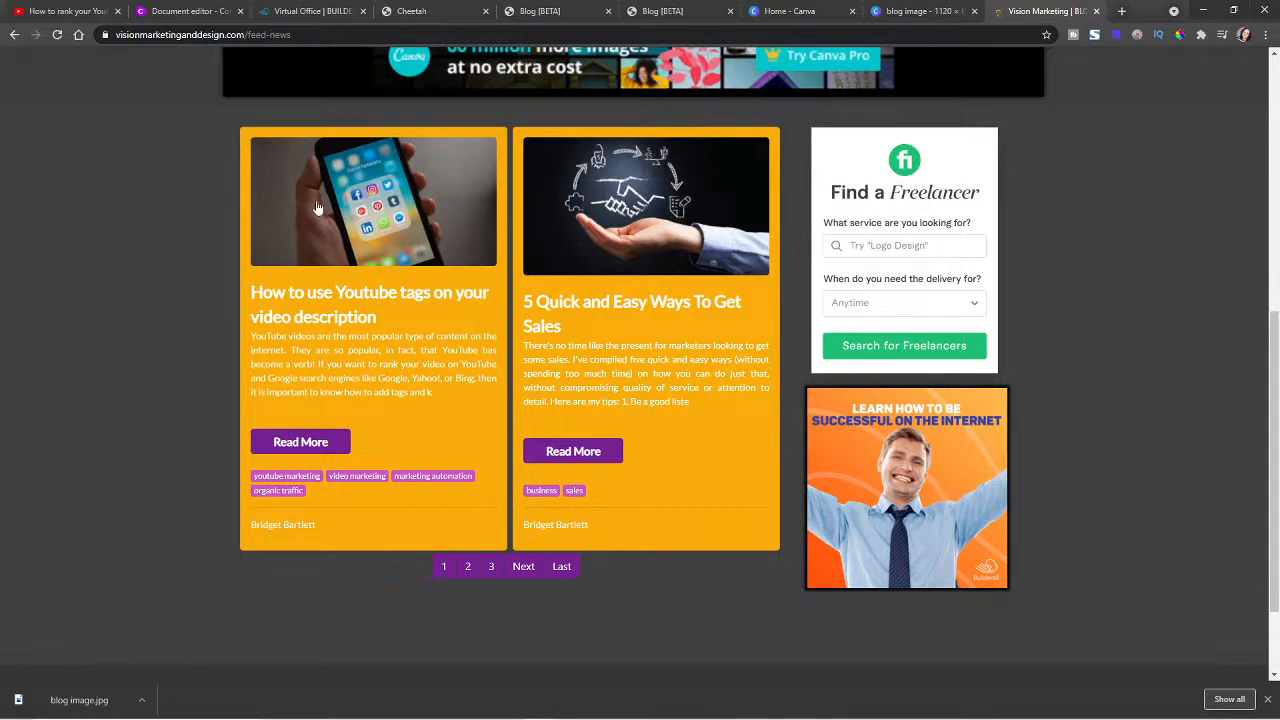
click(299, 442)
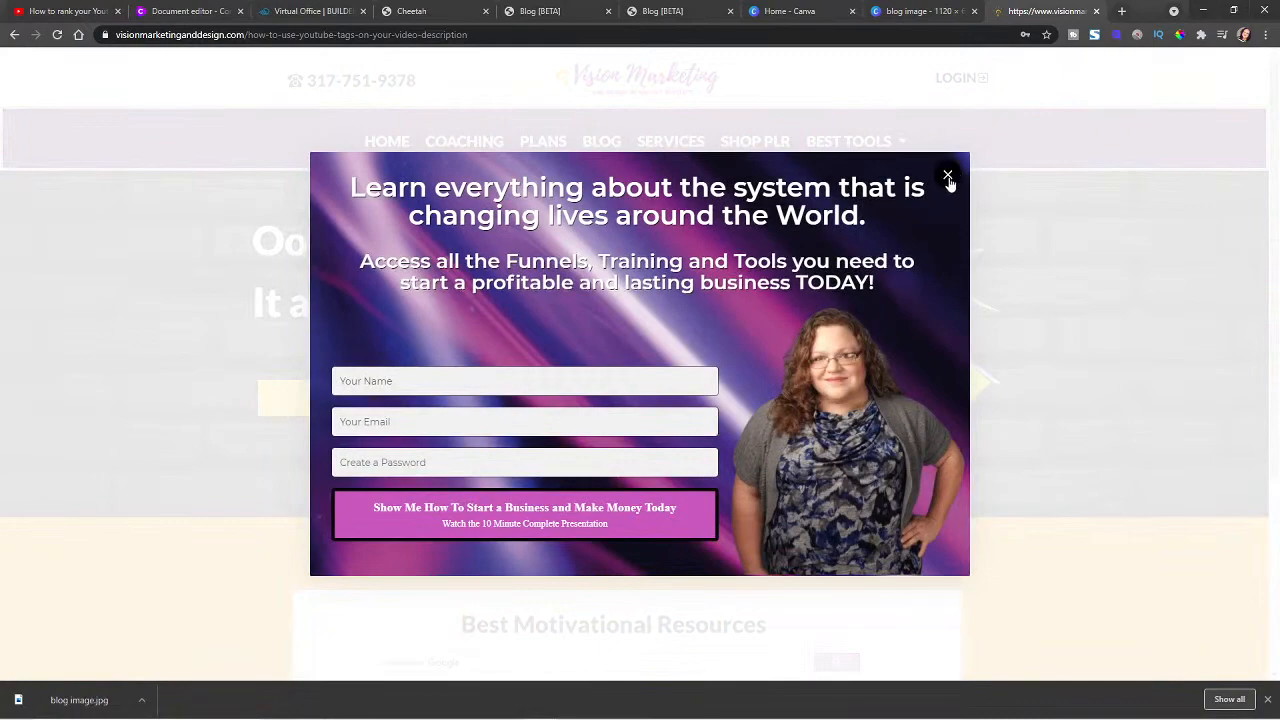
Step: Dismiss the sign-up pop-up, try reloading the Youtube tags post page several times and close its browser tab
click(951, 180)
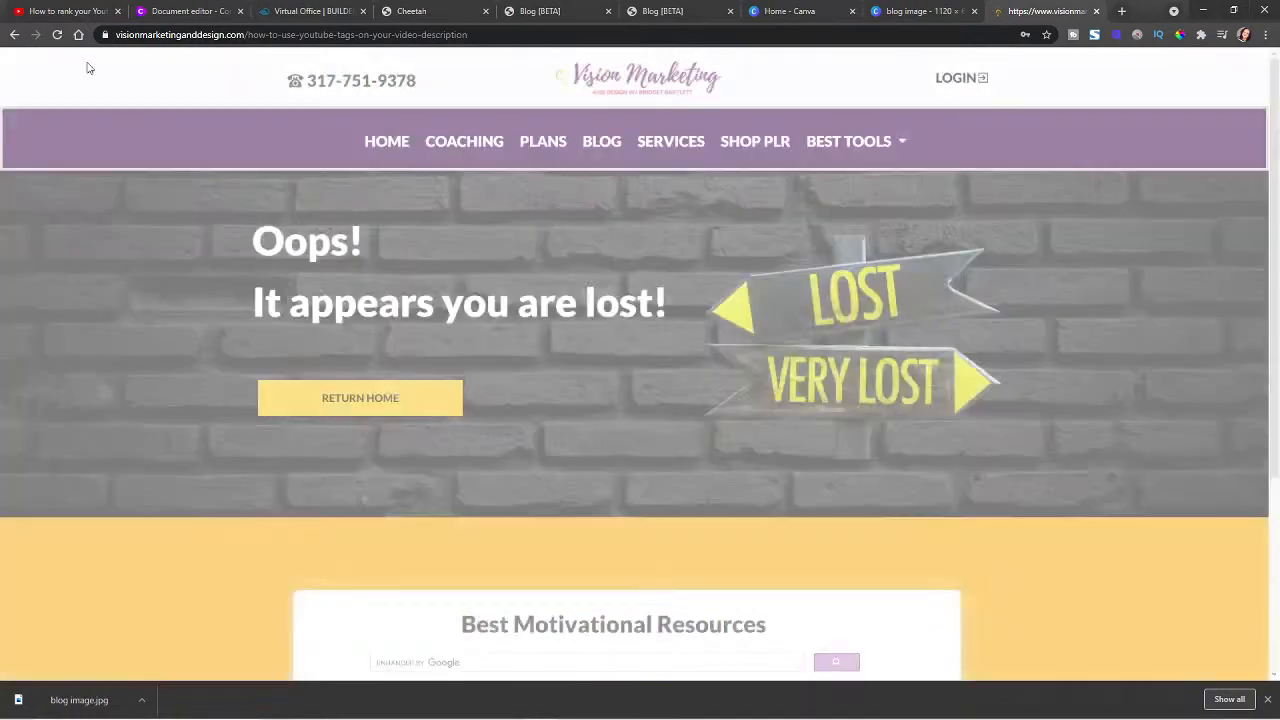
click(54, 36)
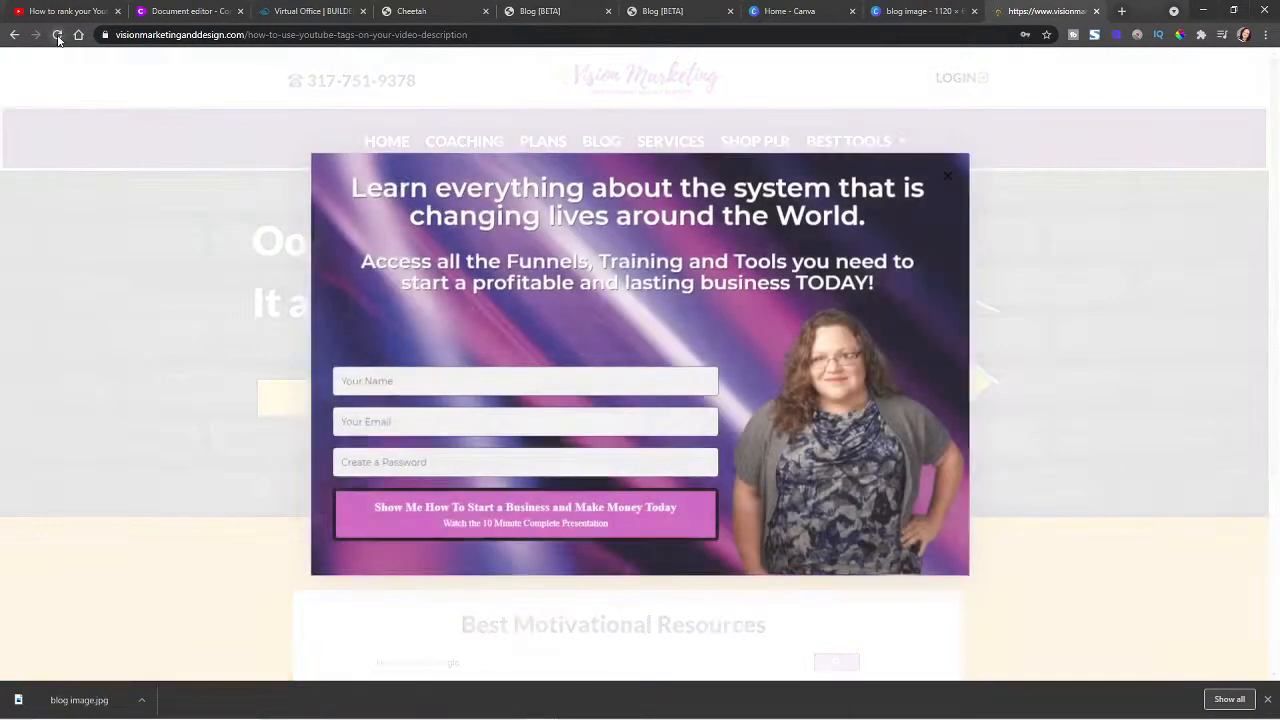
click(56, 36)
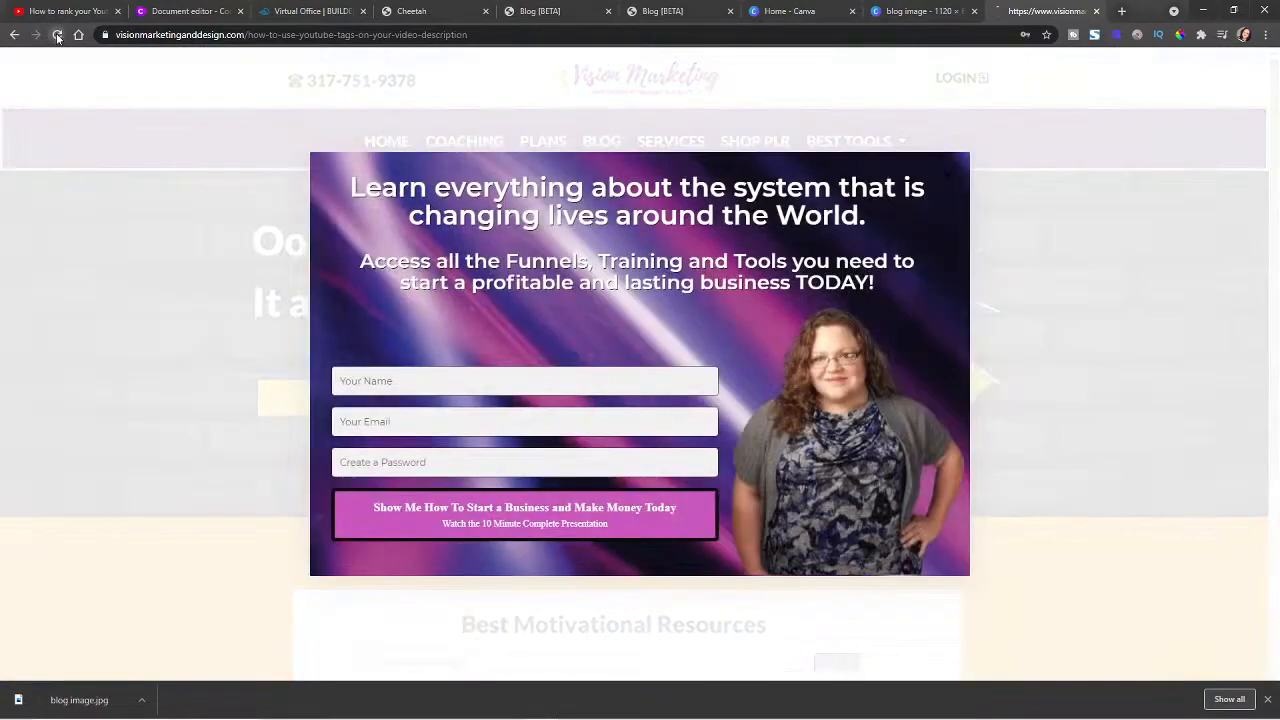
click(57, 36)
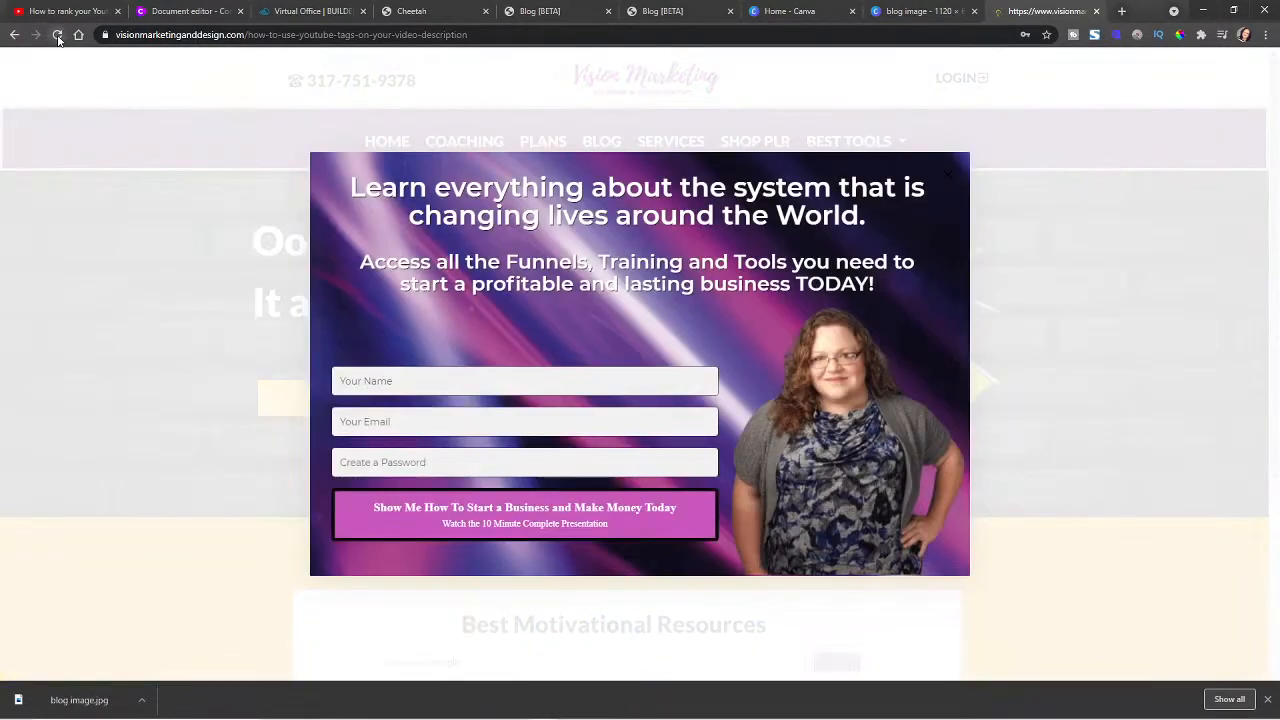
click(57, 36)
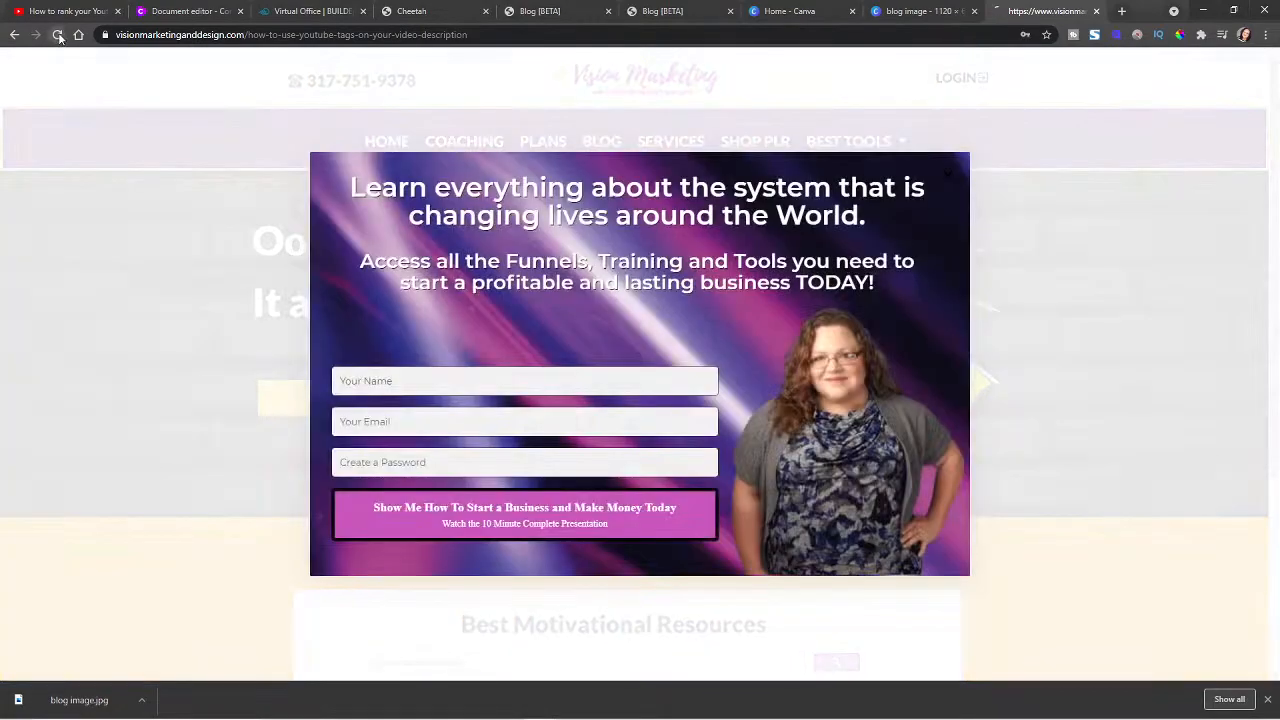
click(57, 36)
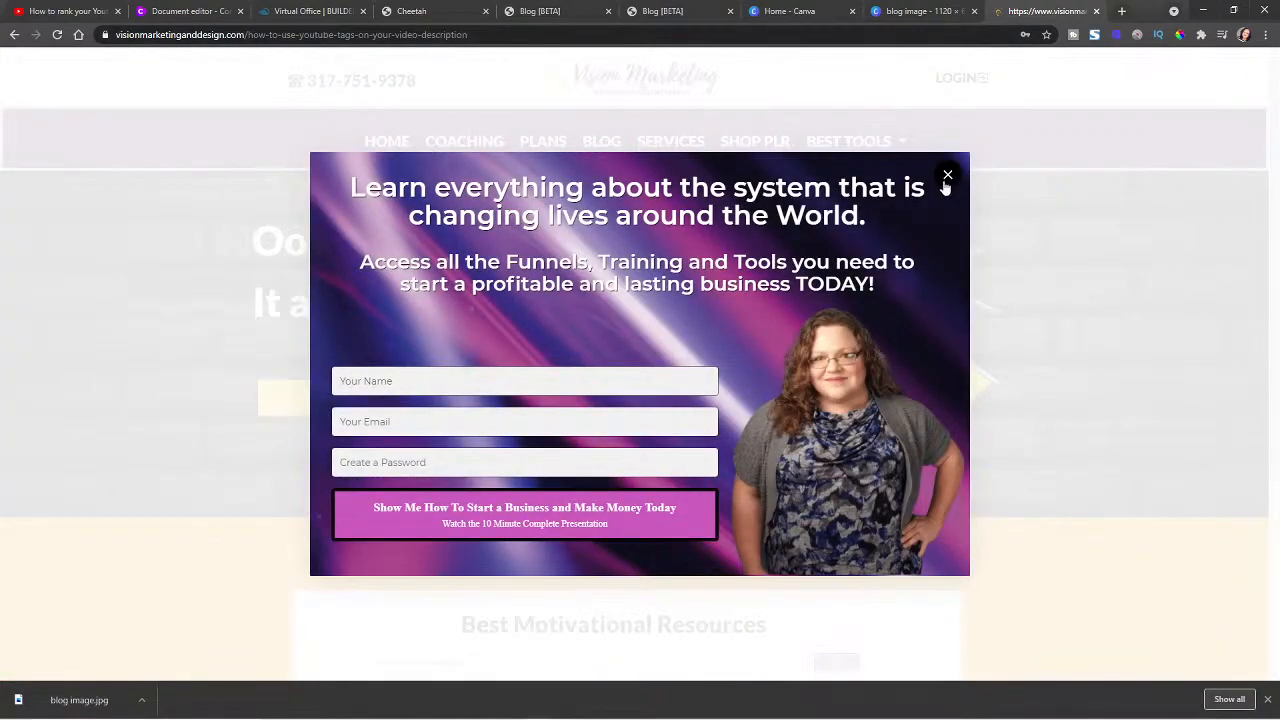
click(947, 176)
click(57, 34)
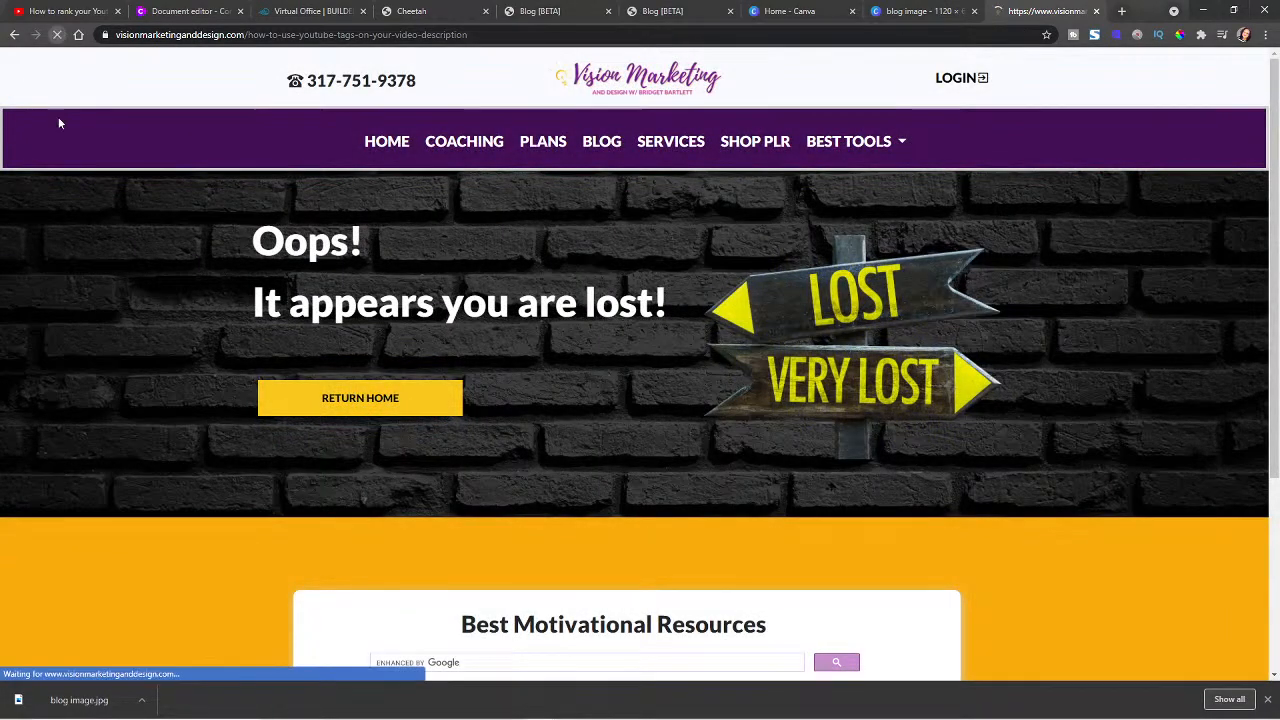
key(ctrl+w)
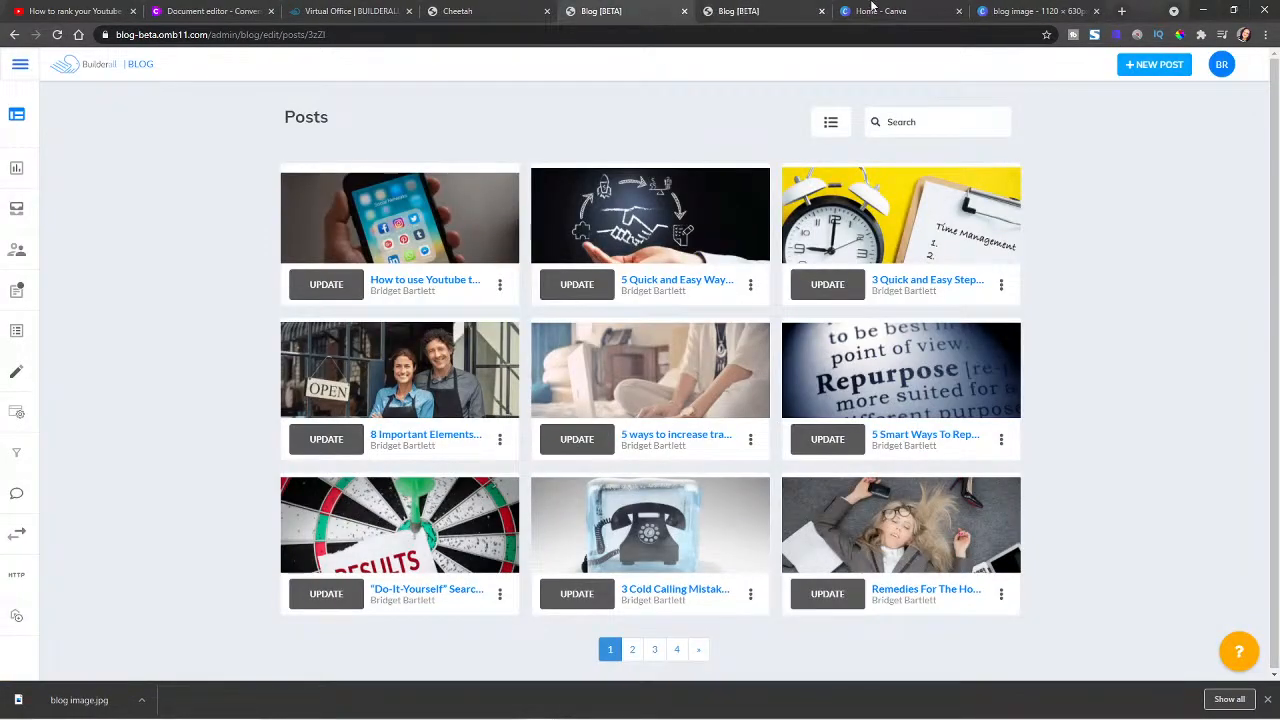
Step: Return to the Vision Marketing site in the Cheetah editor and republish it
click(470, 10)
click(350, 10)
click(476, 8)
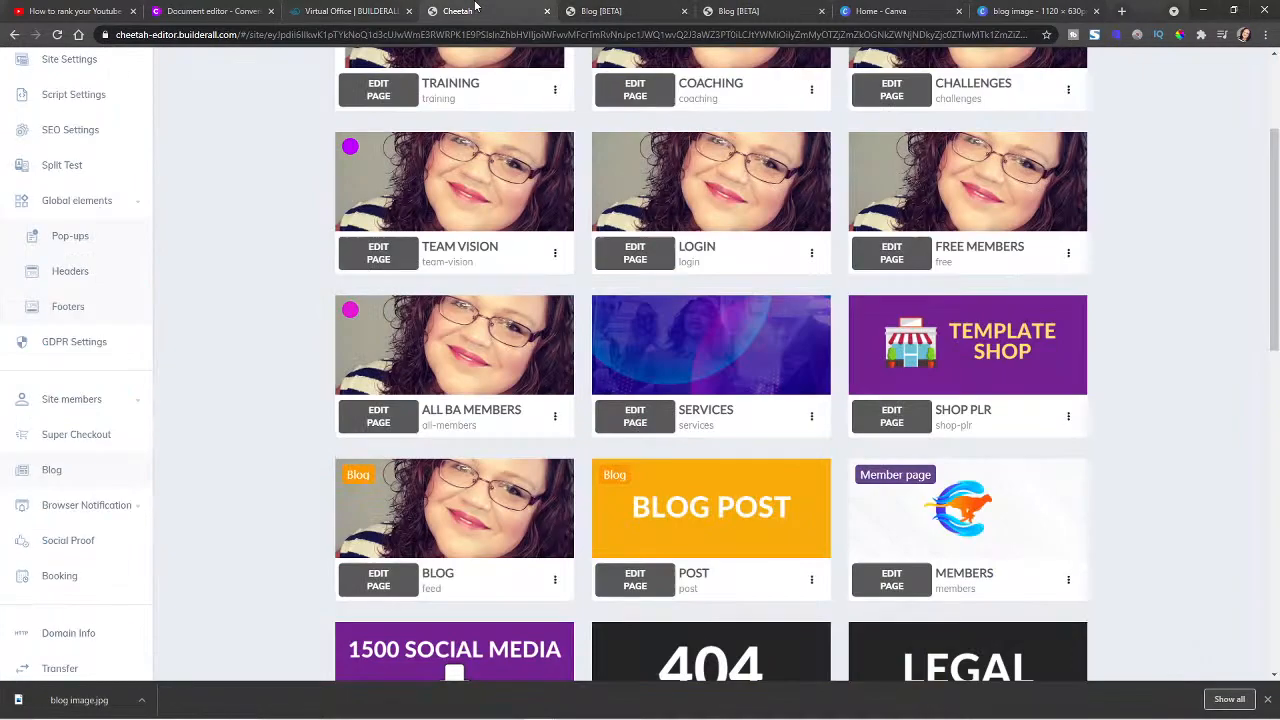
scroll(1163, 355, up, 2)
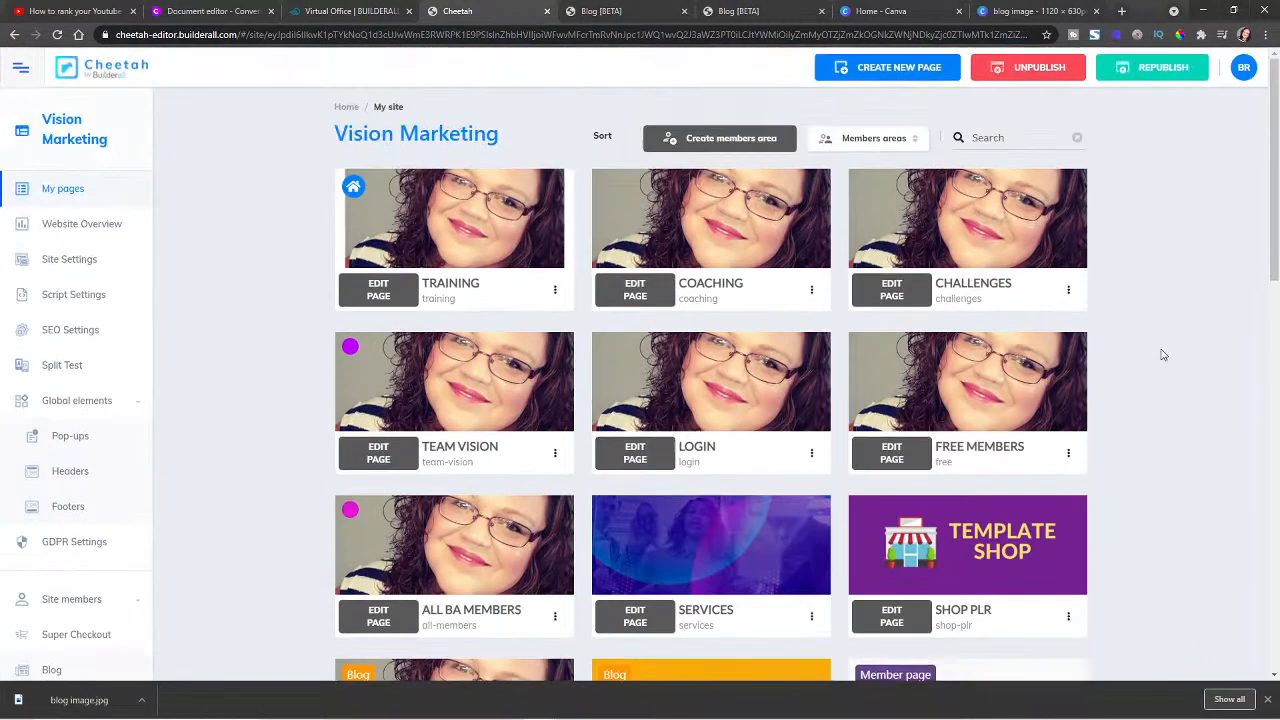
click(1154, 66)
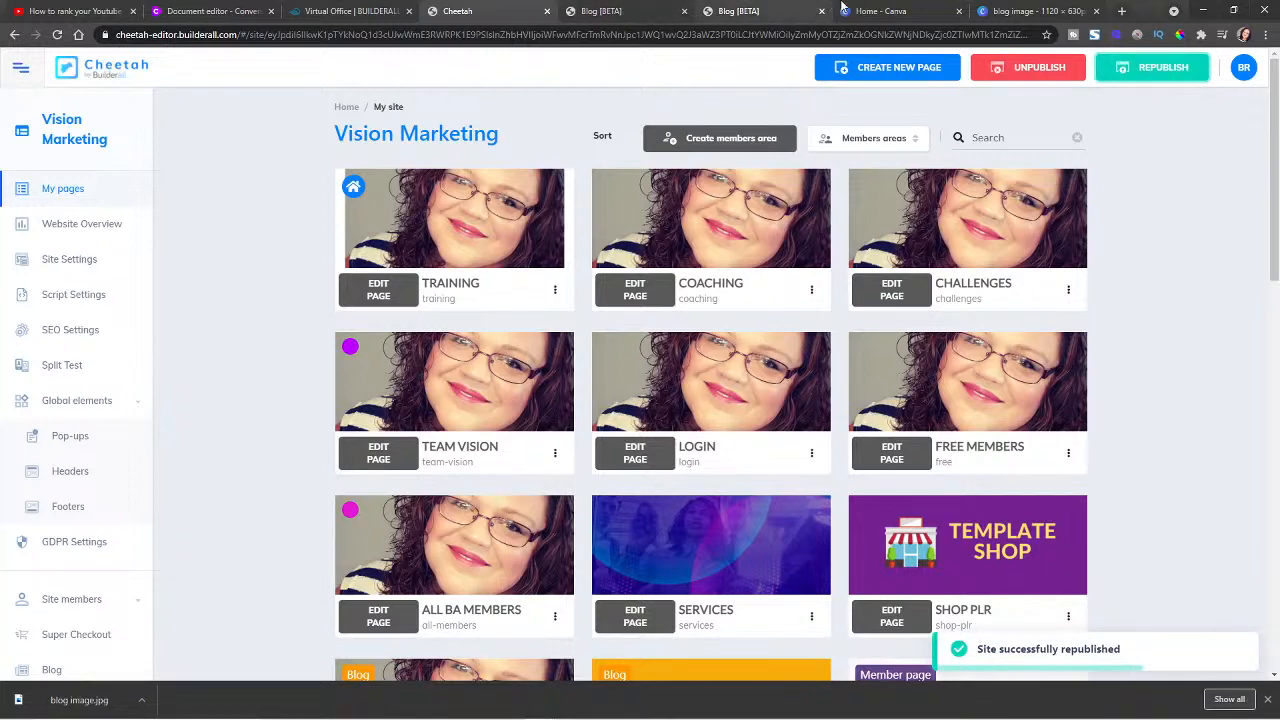
Step: Open visionmarketinganddesign.com in a new browser tab, go to its blog and open "How to use Youtube tags on your video description"
click(1123, 12)
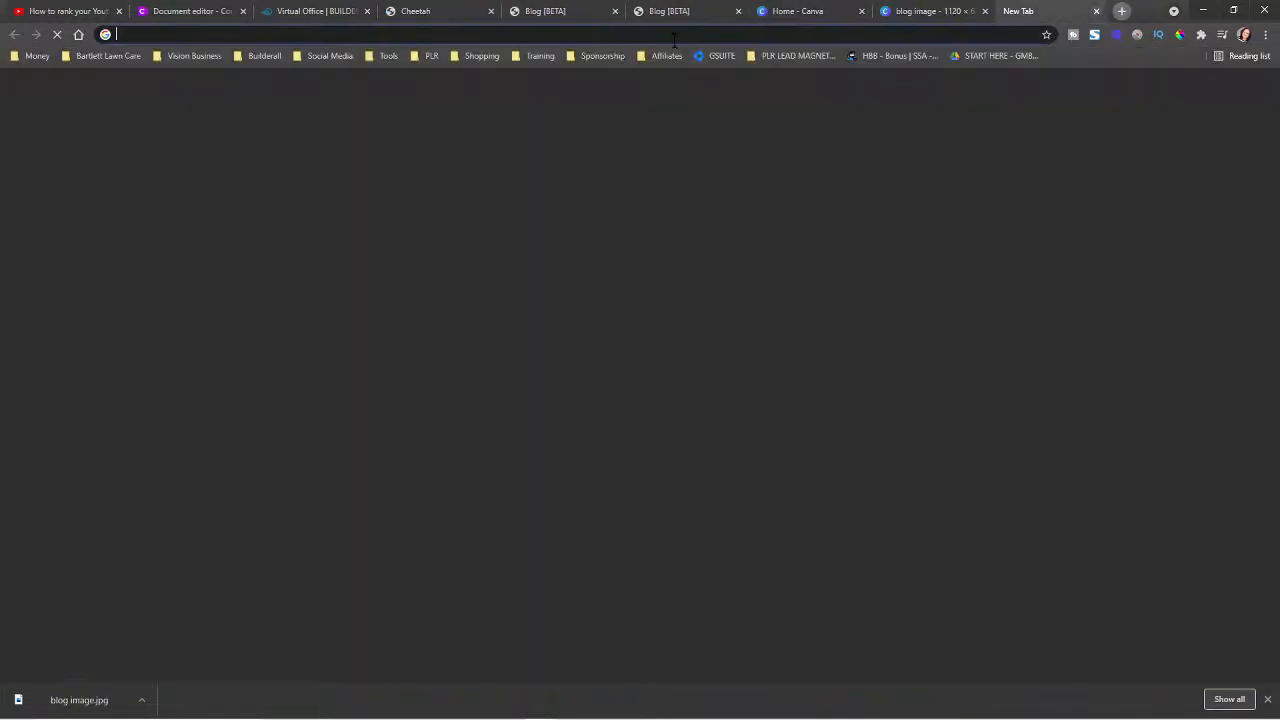
click(632, 35)
text(v)
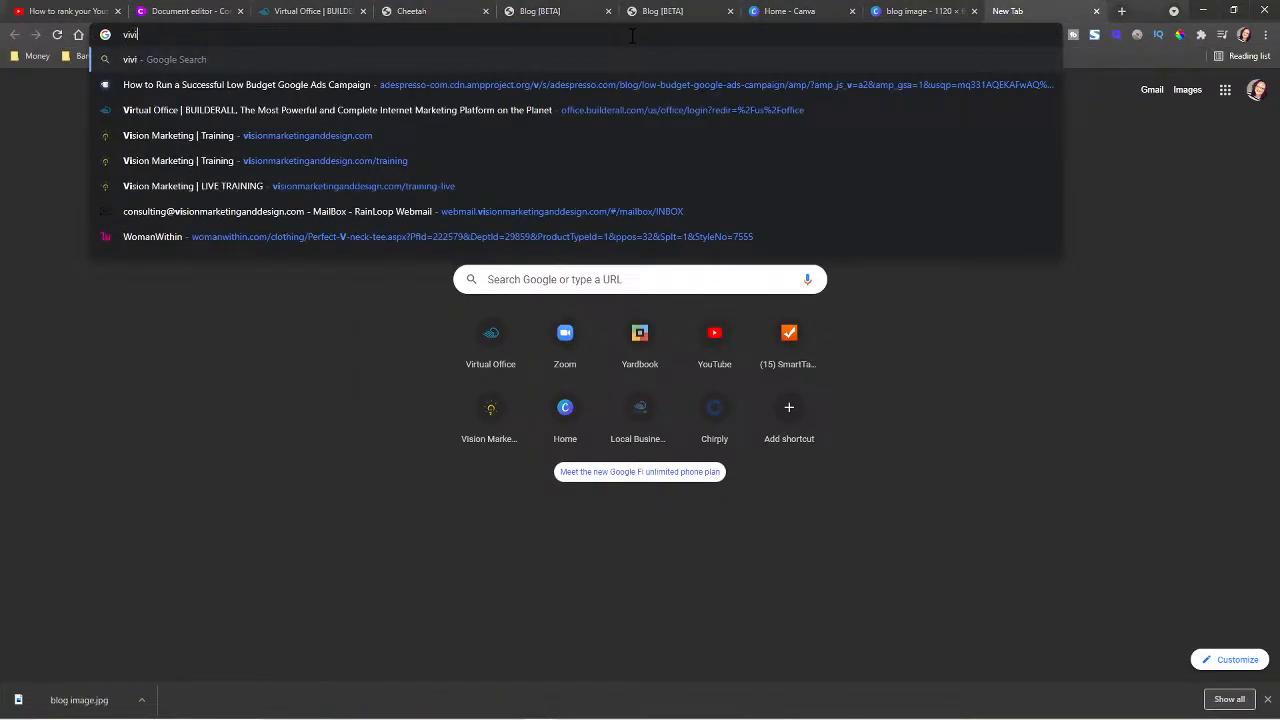
text(ision)
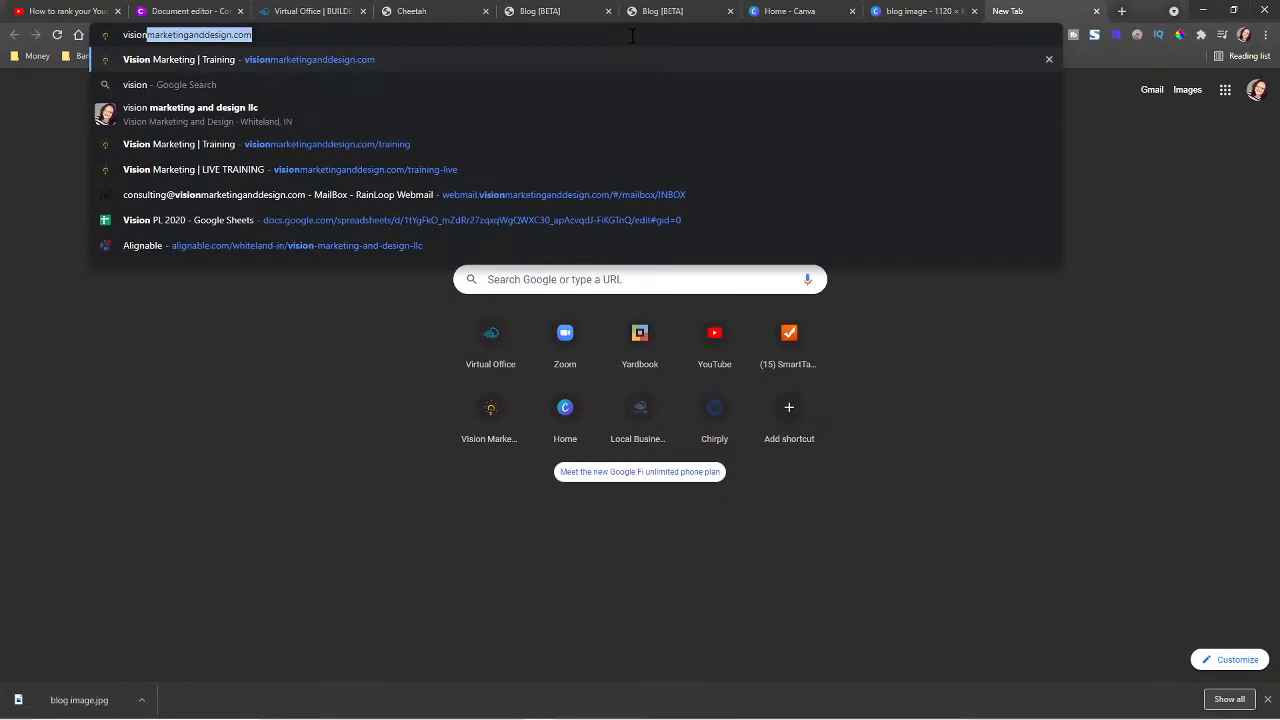
key(Return)
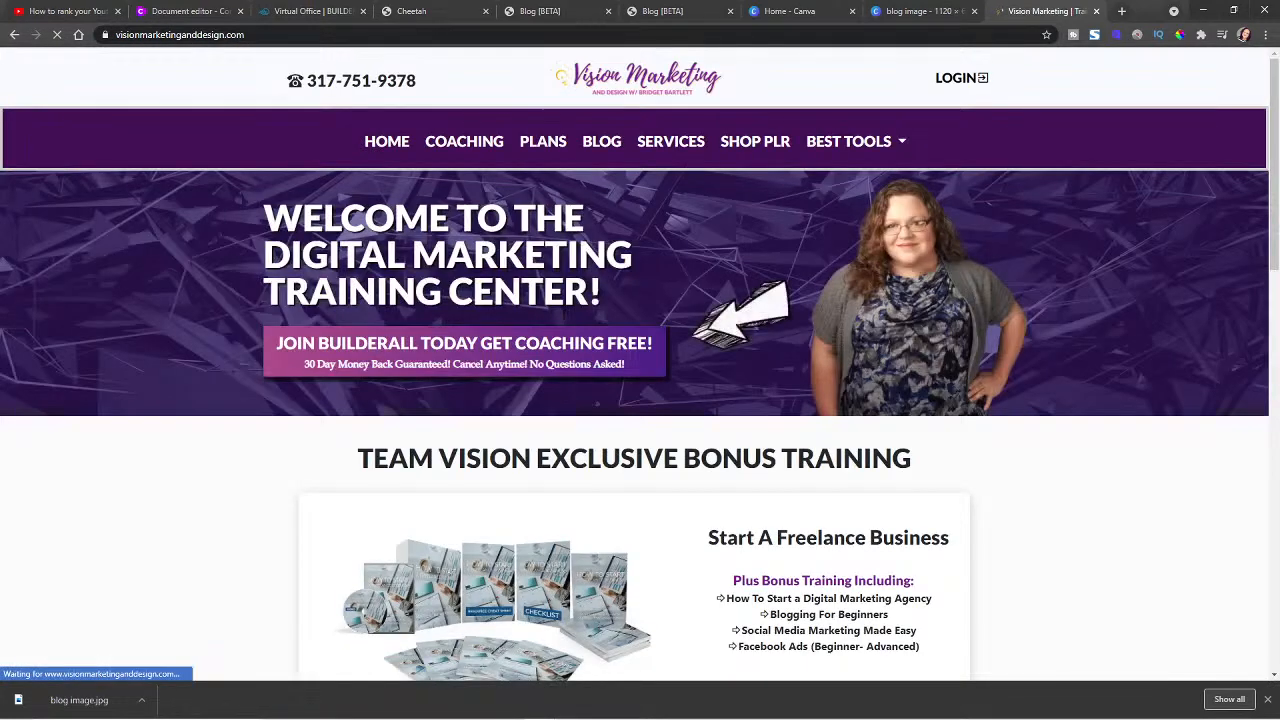
click(598, 145)
scroll(1117, 463, down, 5)
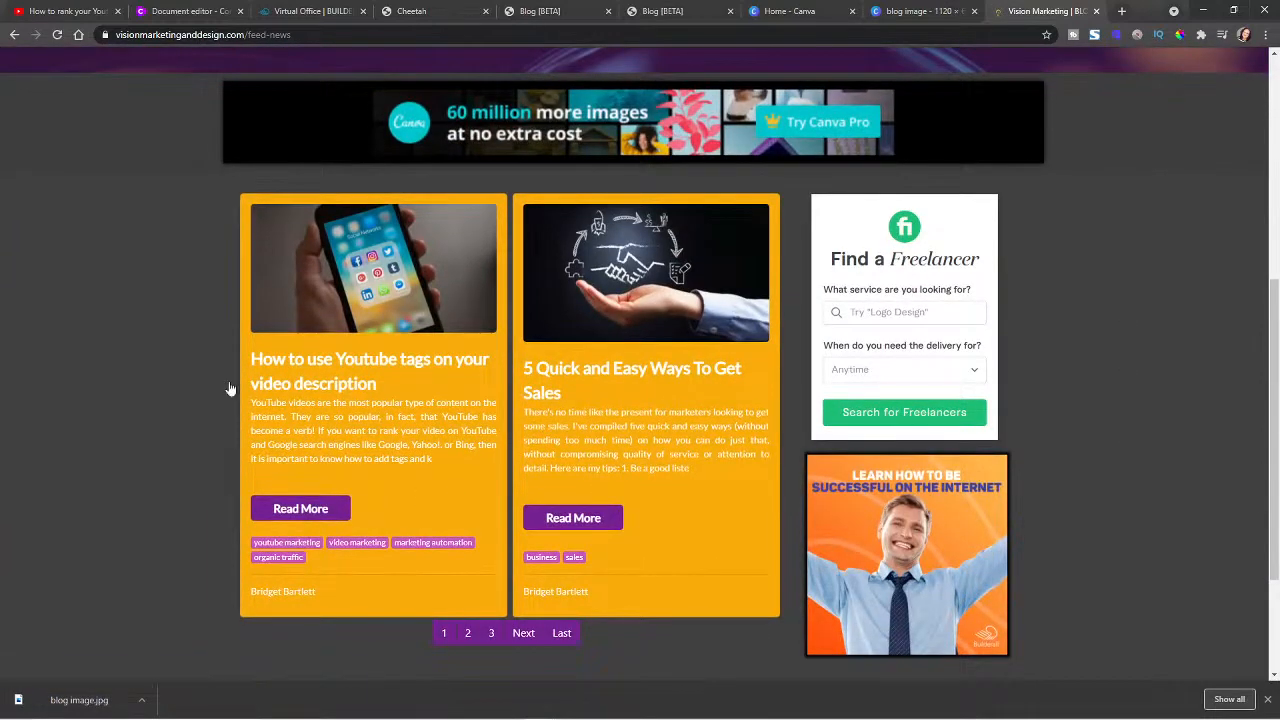
click(286, 510)
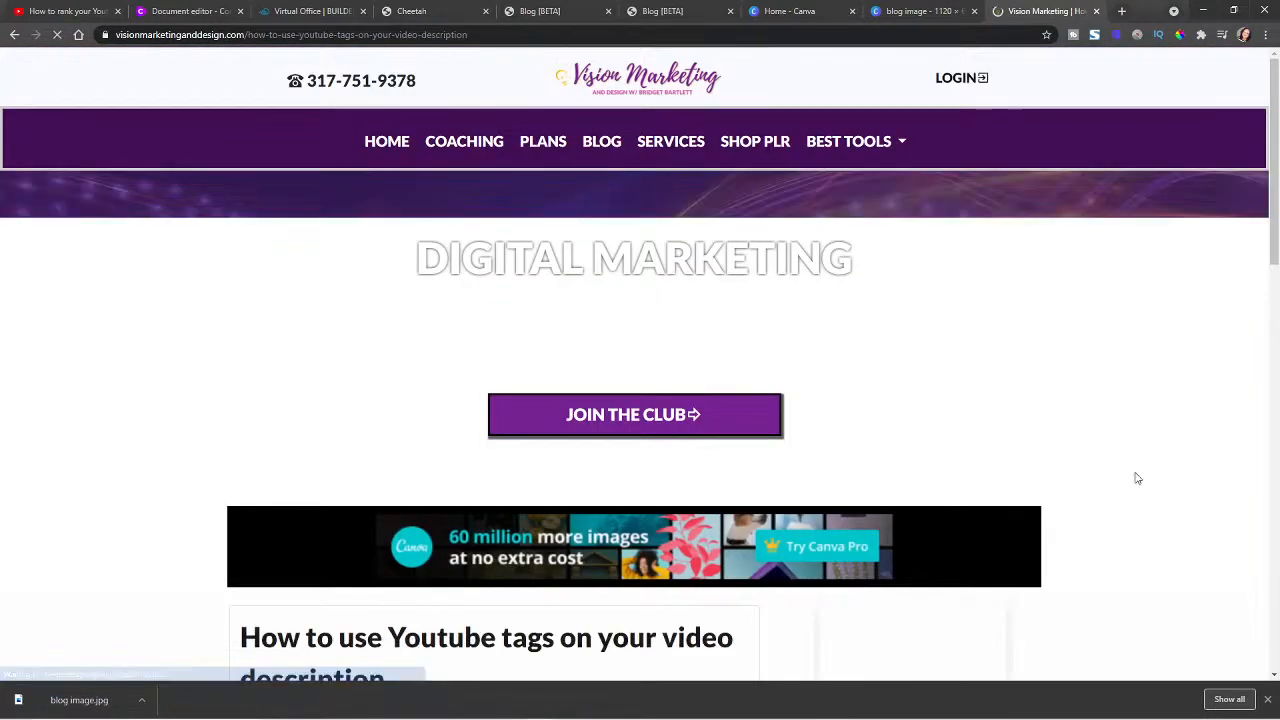
Step: Check the live post's heading, author line, body text, coaching link and embedded video
scroll(1120, 481, down, 2)
scroll(1108, 484, down, 9)
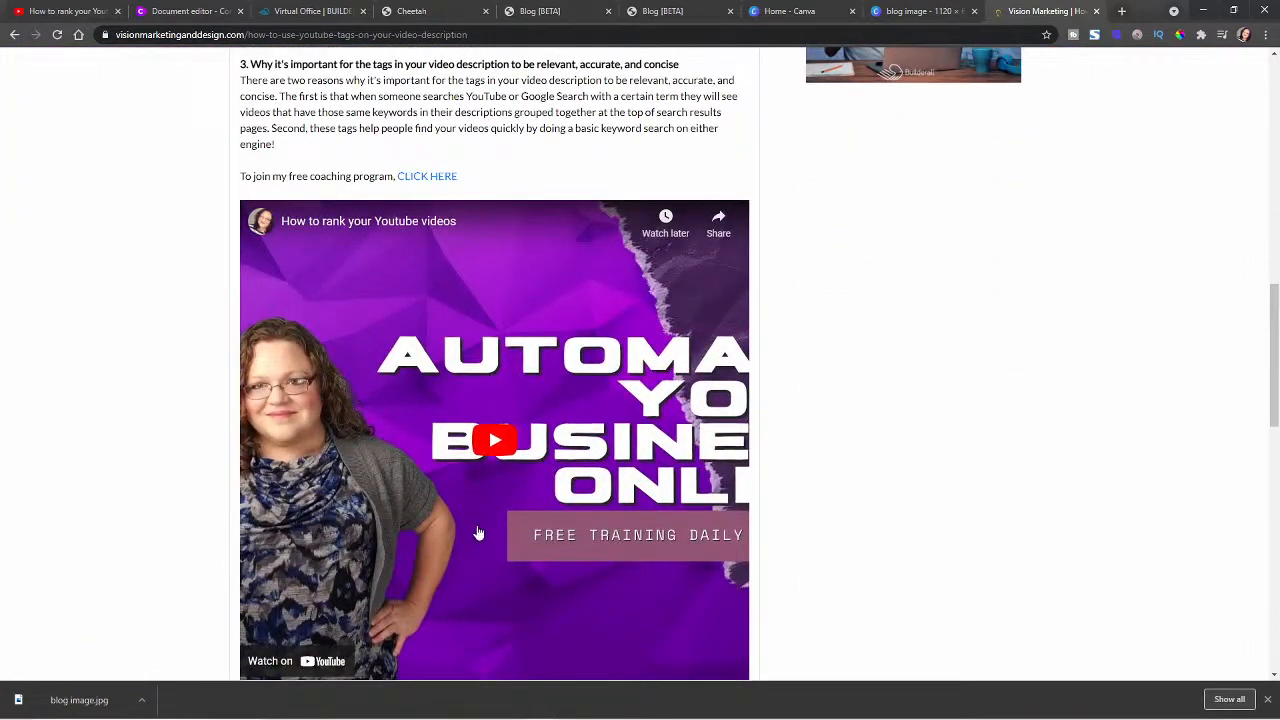
scroll(459, 334, up, 3)
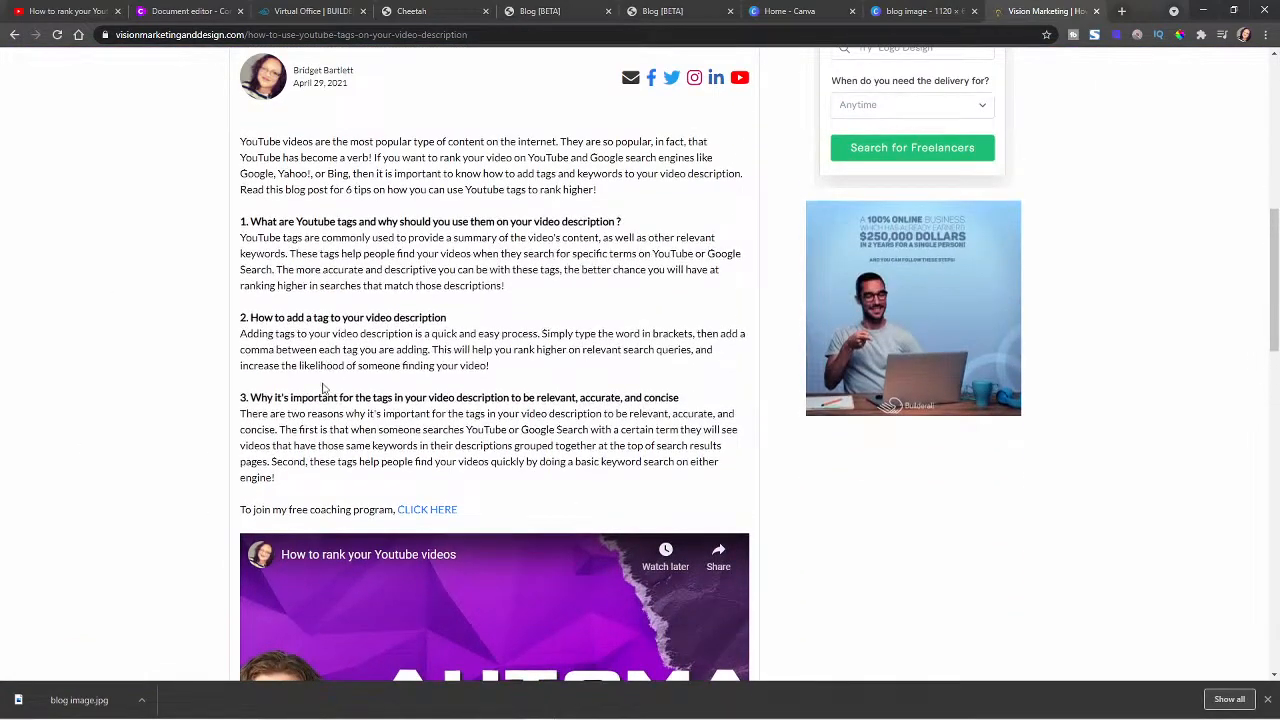
scroll(566, 419, up, 1)
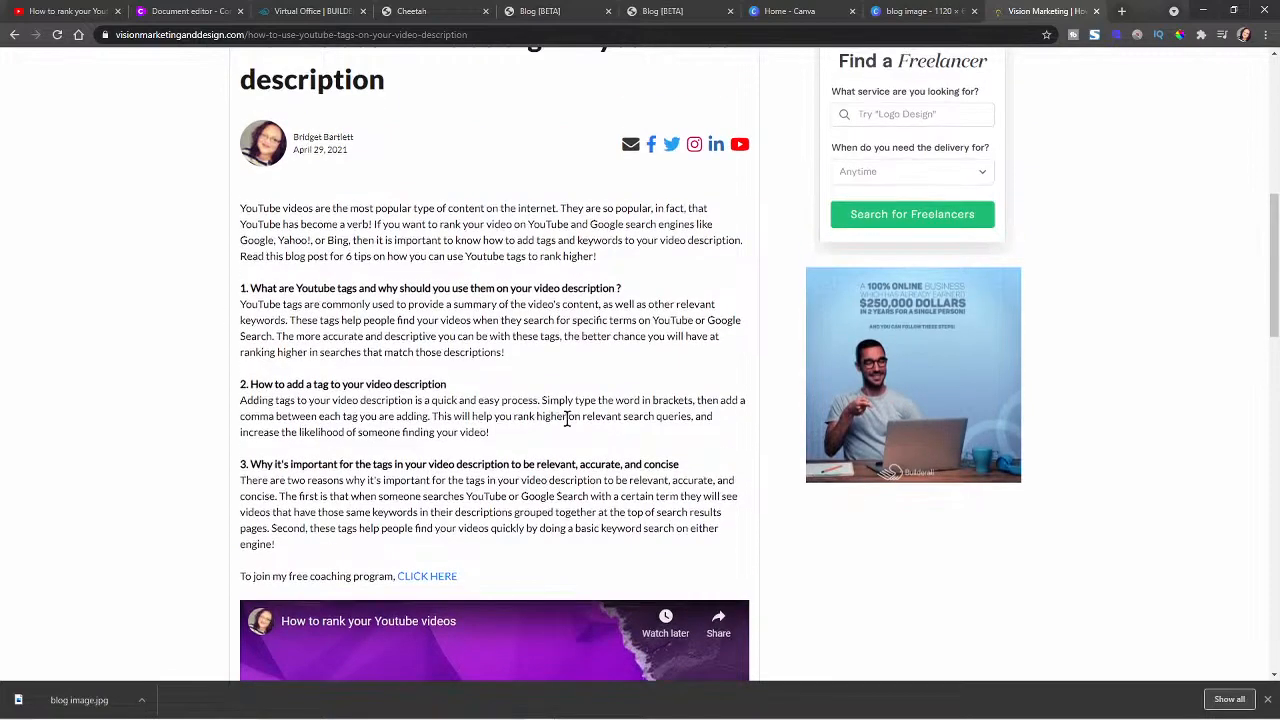
scroll(537, 432, up, 2)
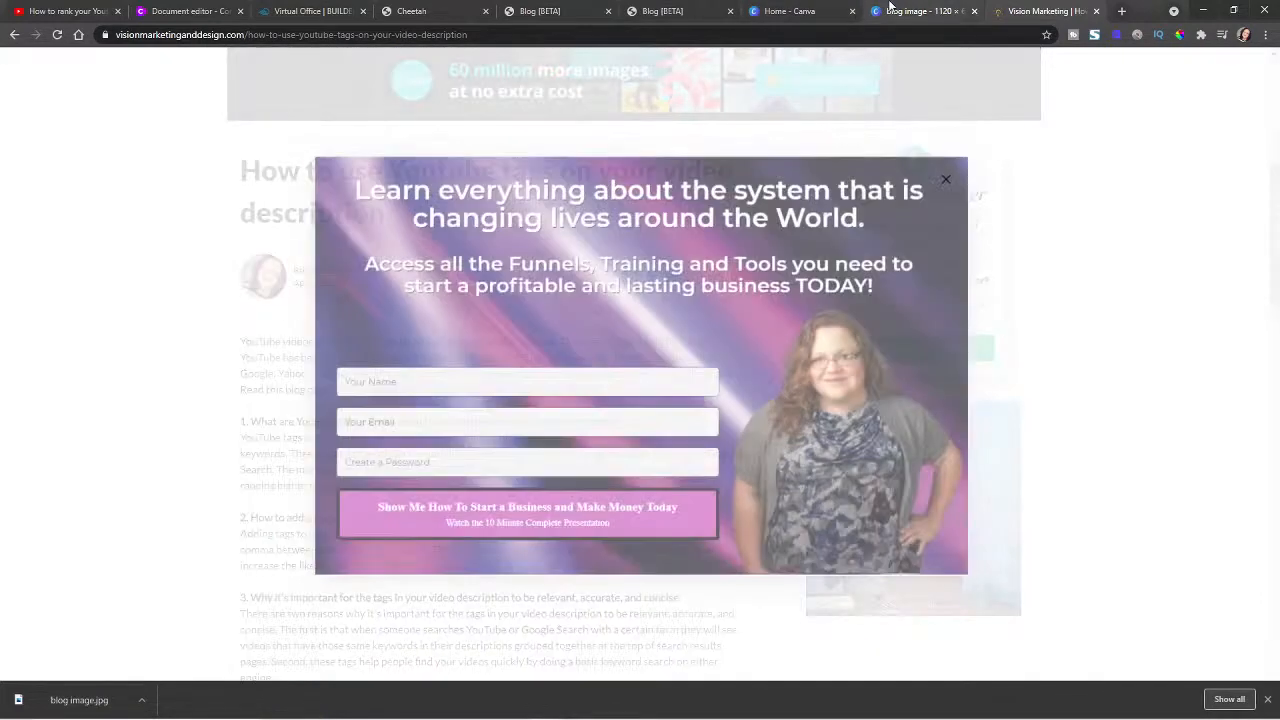
Step: Go back to the Builderall blog posts list and permanently delete the "How to use Youtube tags" post
click(790, 11)
click(662, 11)
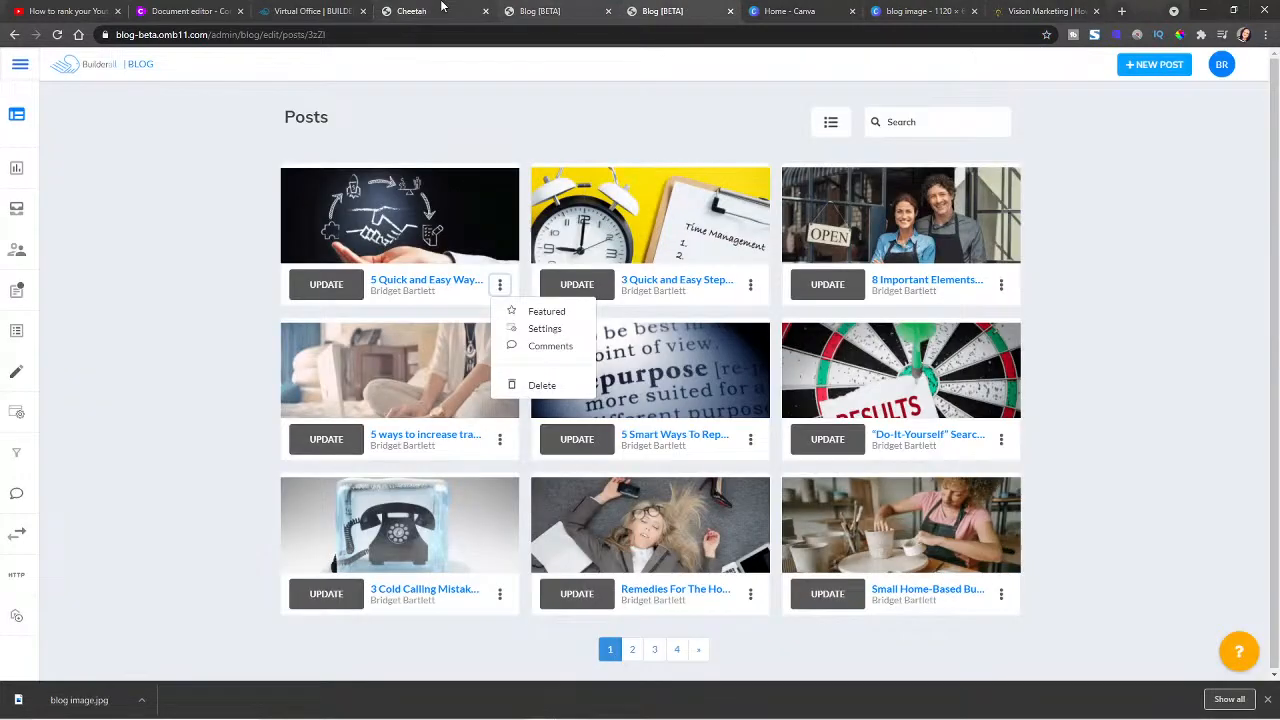
click(415, 11)
click(575, 10)
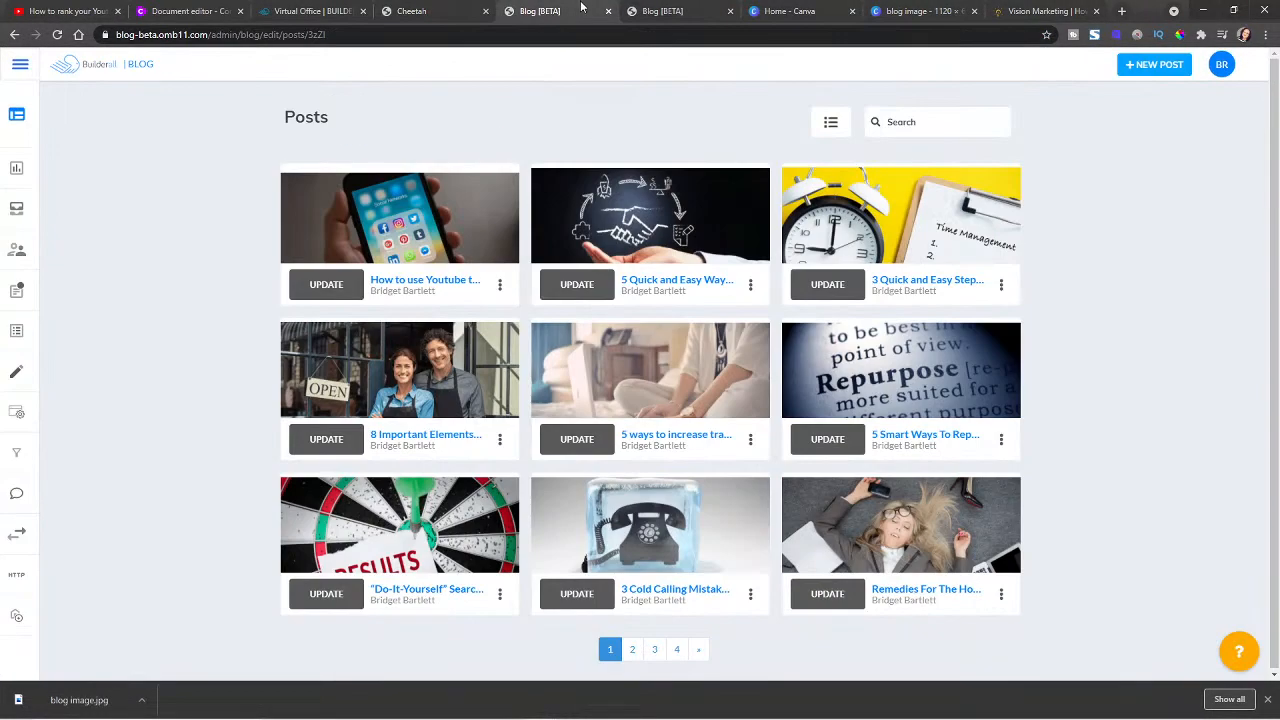
click(500, 290)
click(515, 388)
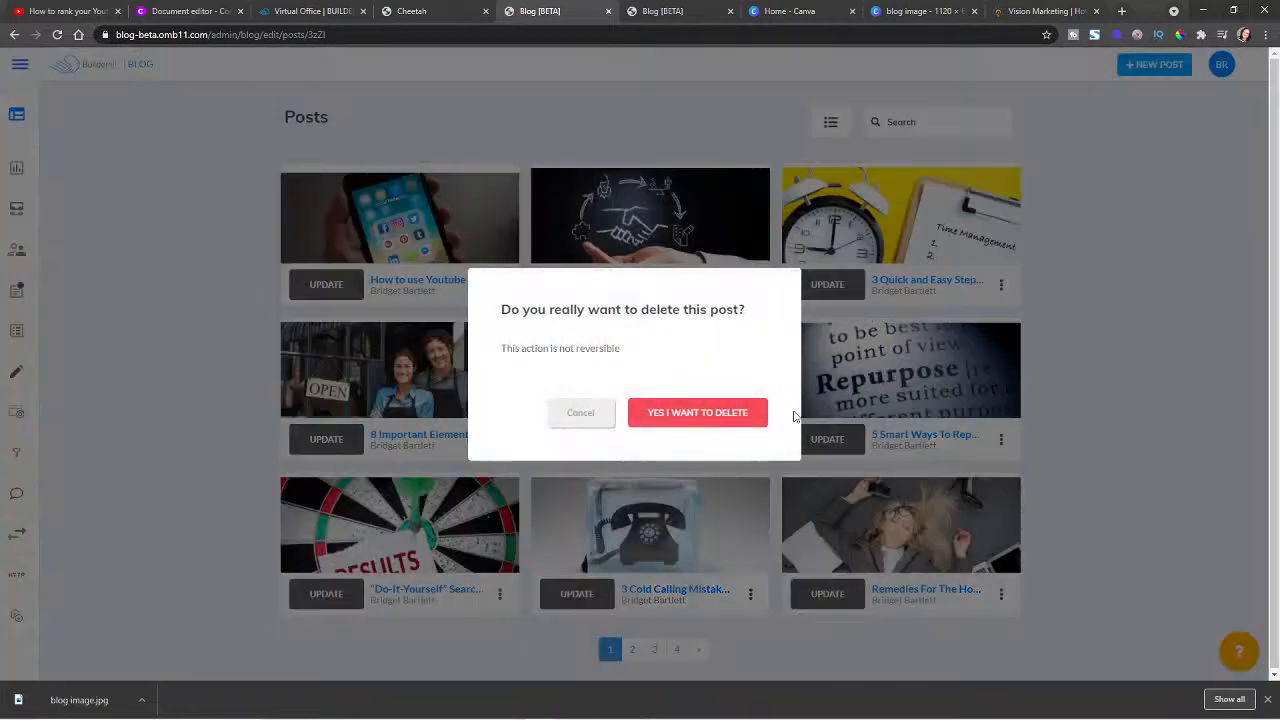
click(681, 419)
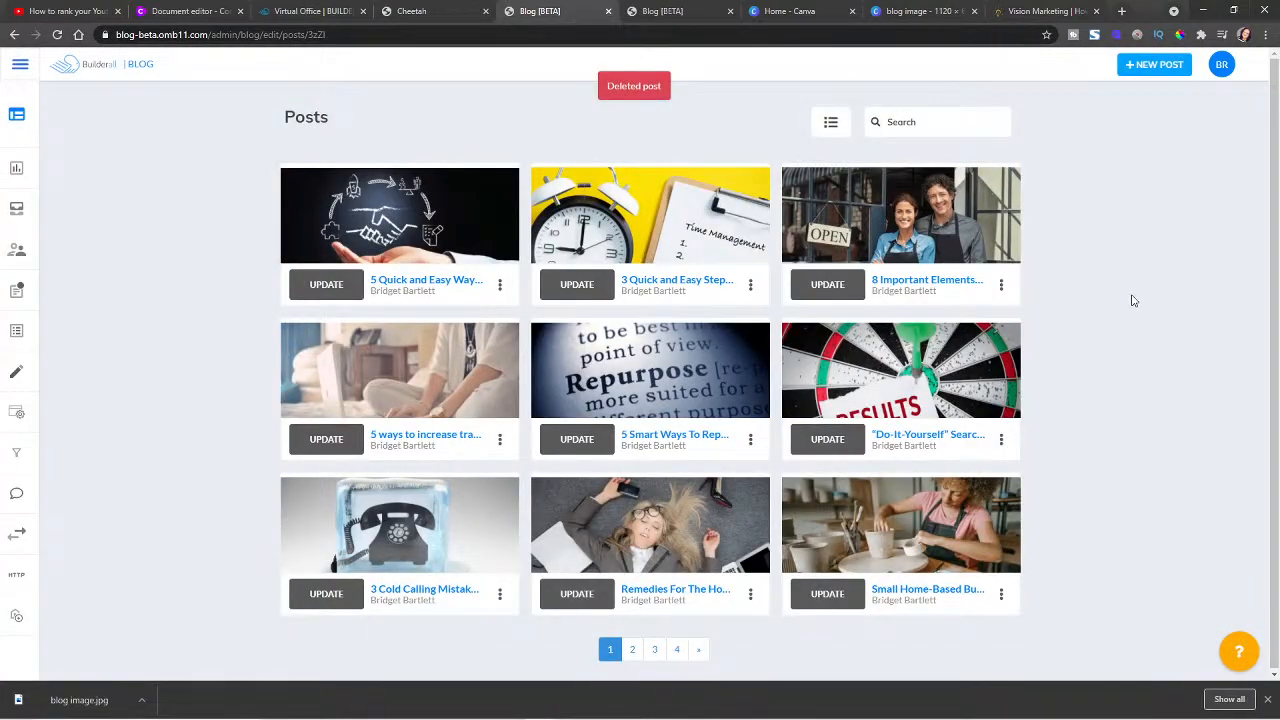
Step: Switch to the Local Business Digital Marketing course window, maximize it and look over the live chat, courses and coaching links
key(alt+Tab)
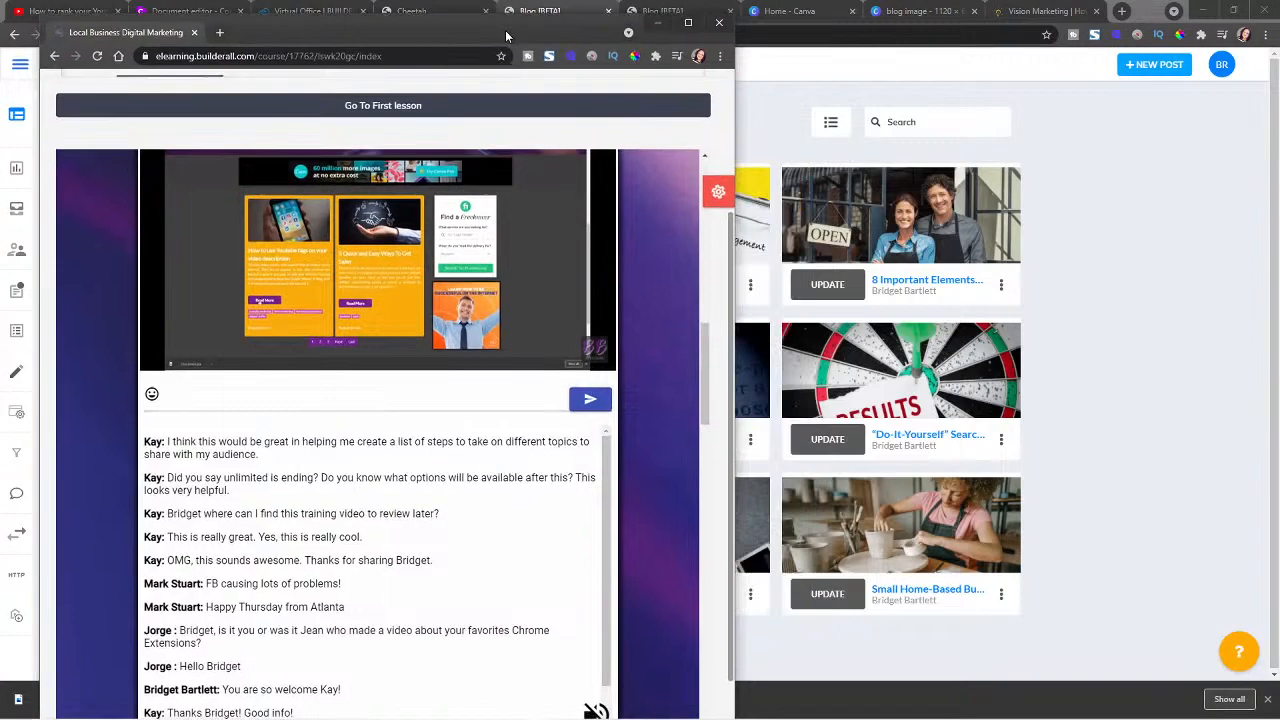
double_click(697, 22)
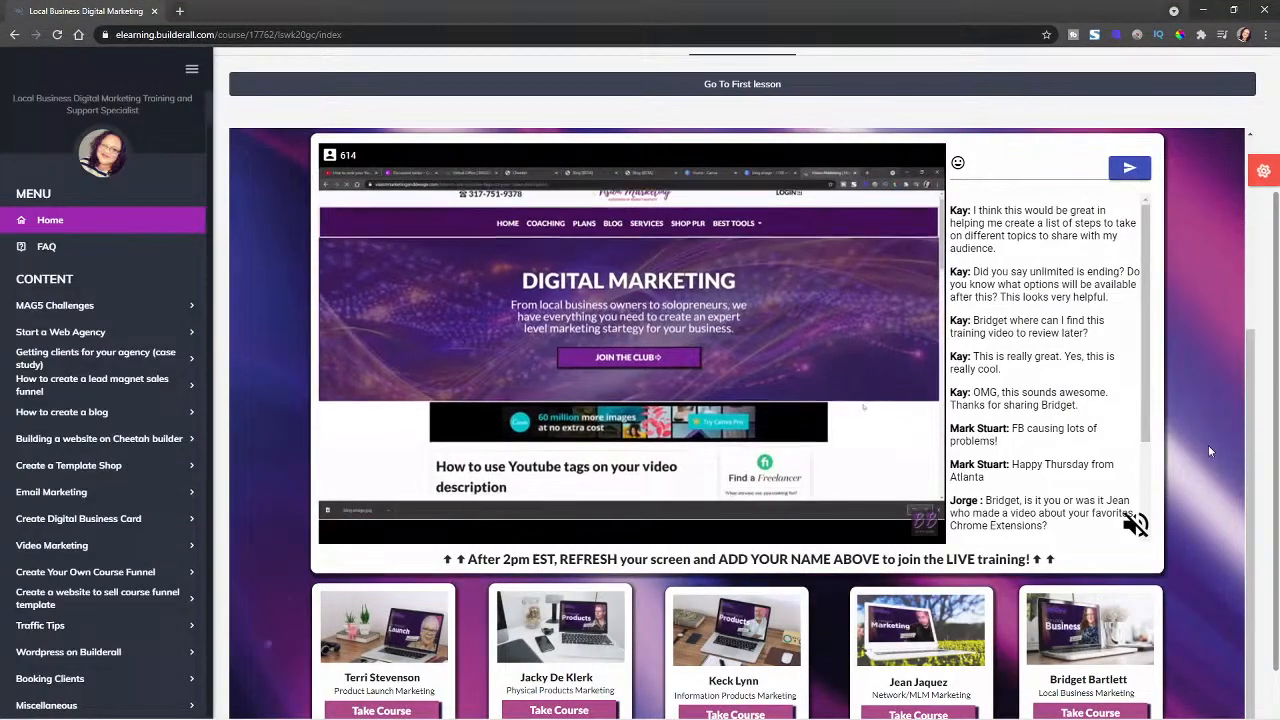
scroll(1215, 438, down, 1)
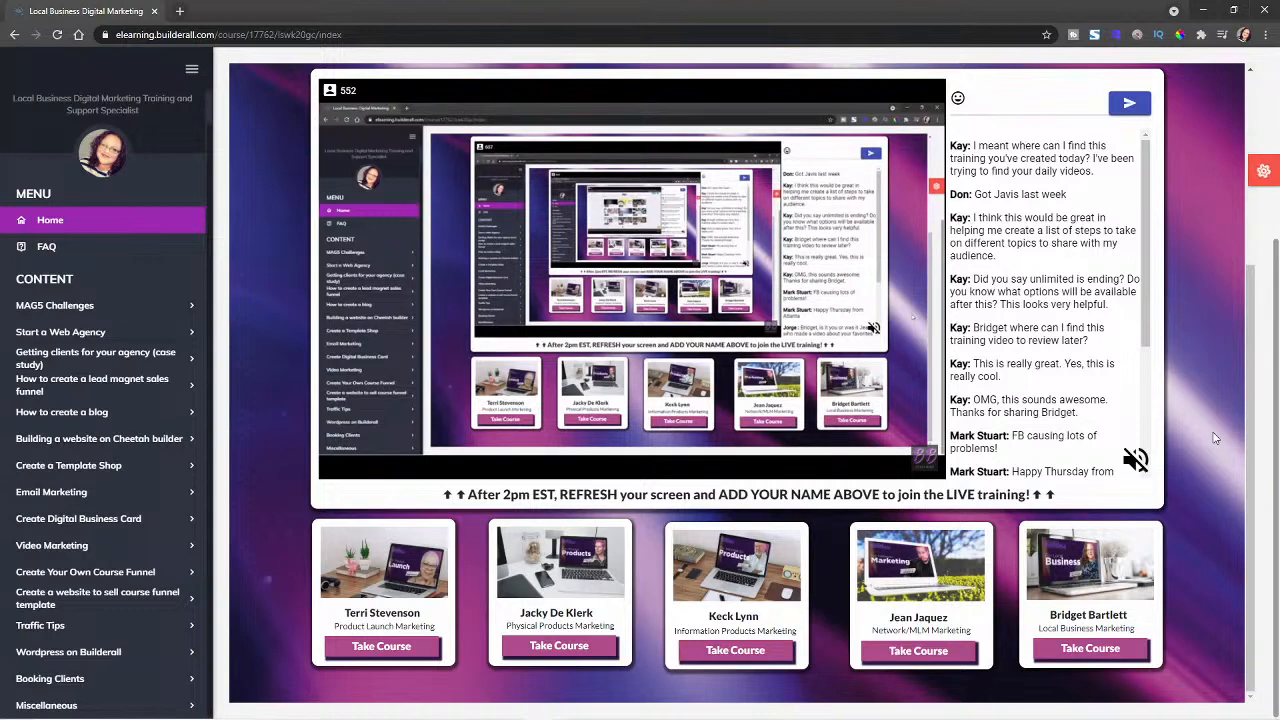
scroll(1213, 441, up, 2)
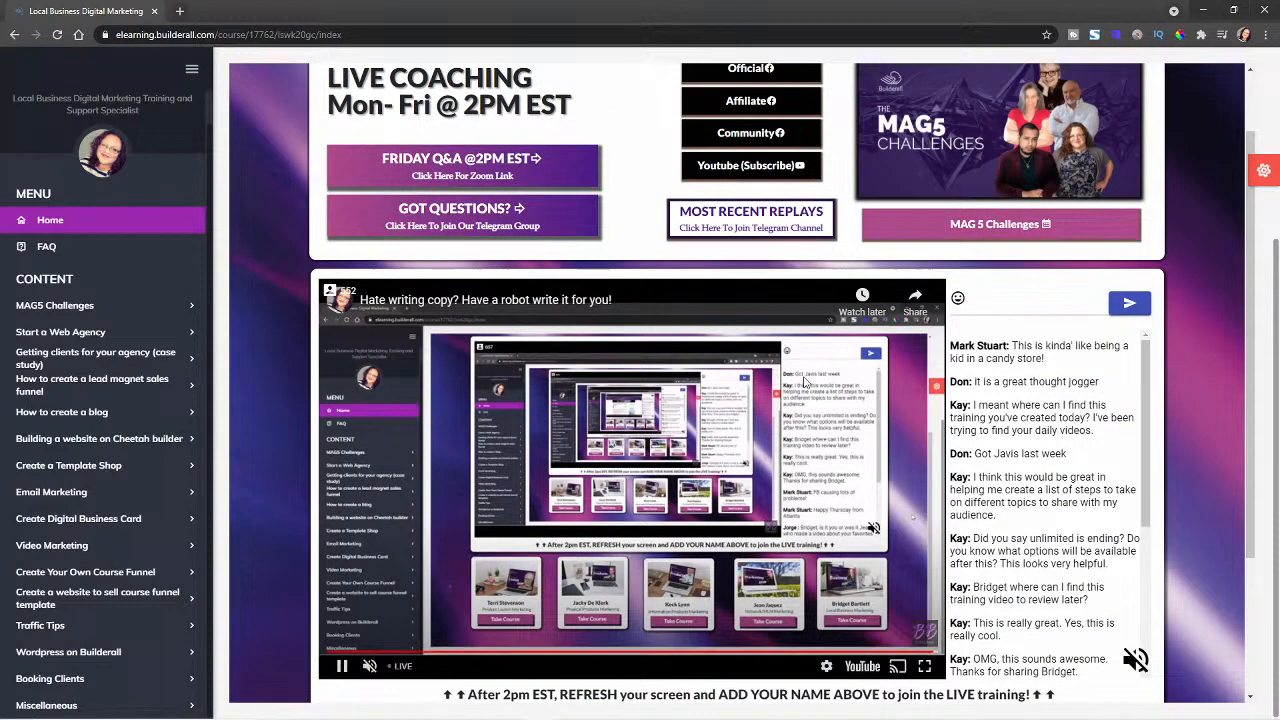
scroll(609, 311, up, 1)
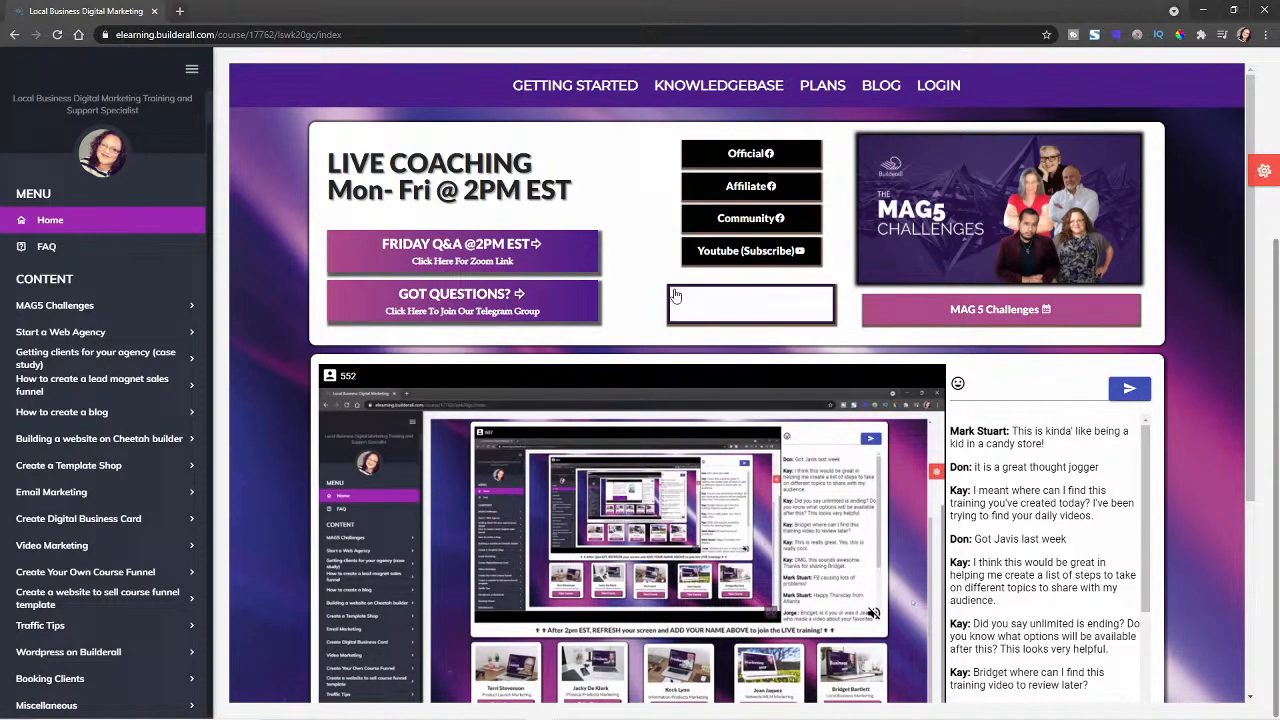
Step: Open the most recent replays channel in Telegram Desktop, view the comments on "Create a membership profile page" and return to the browser
click(757, 311)
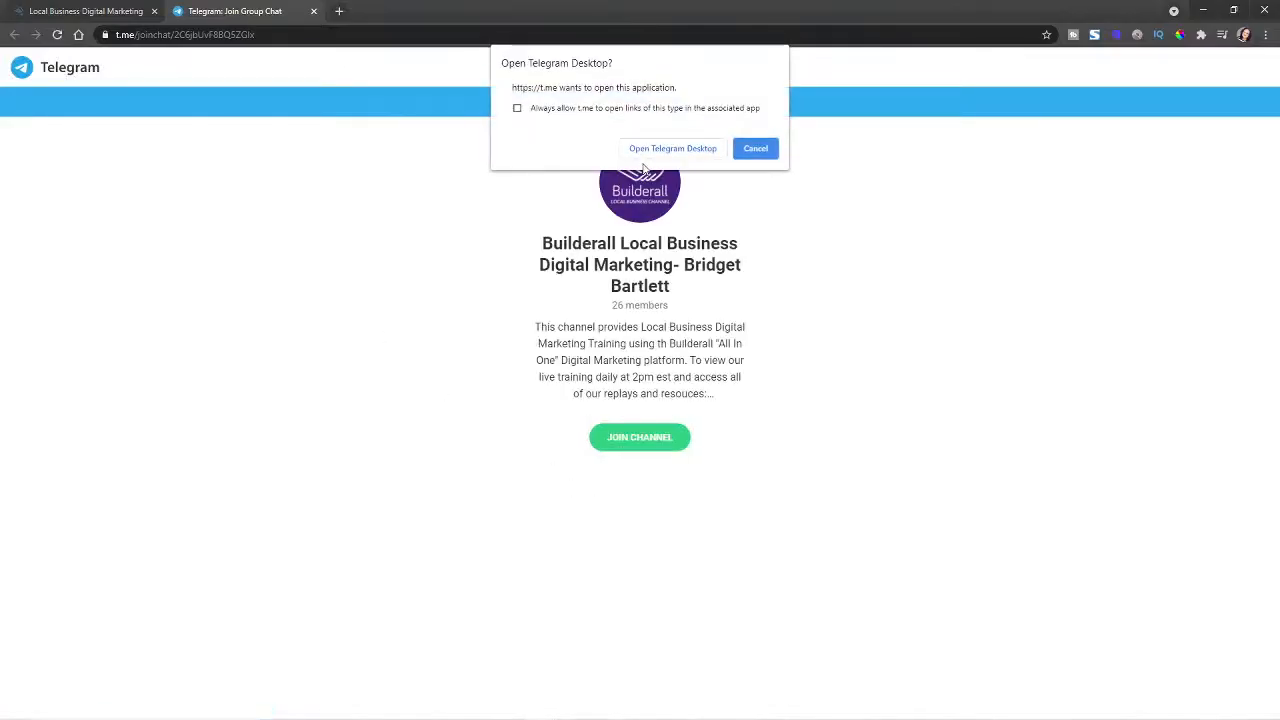
click(643, 153)
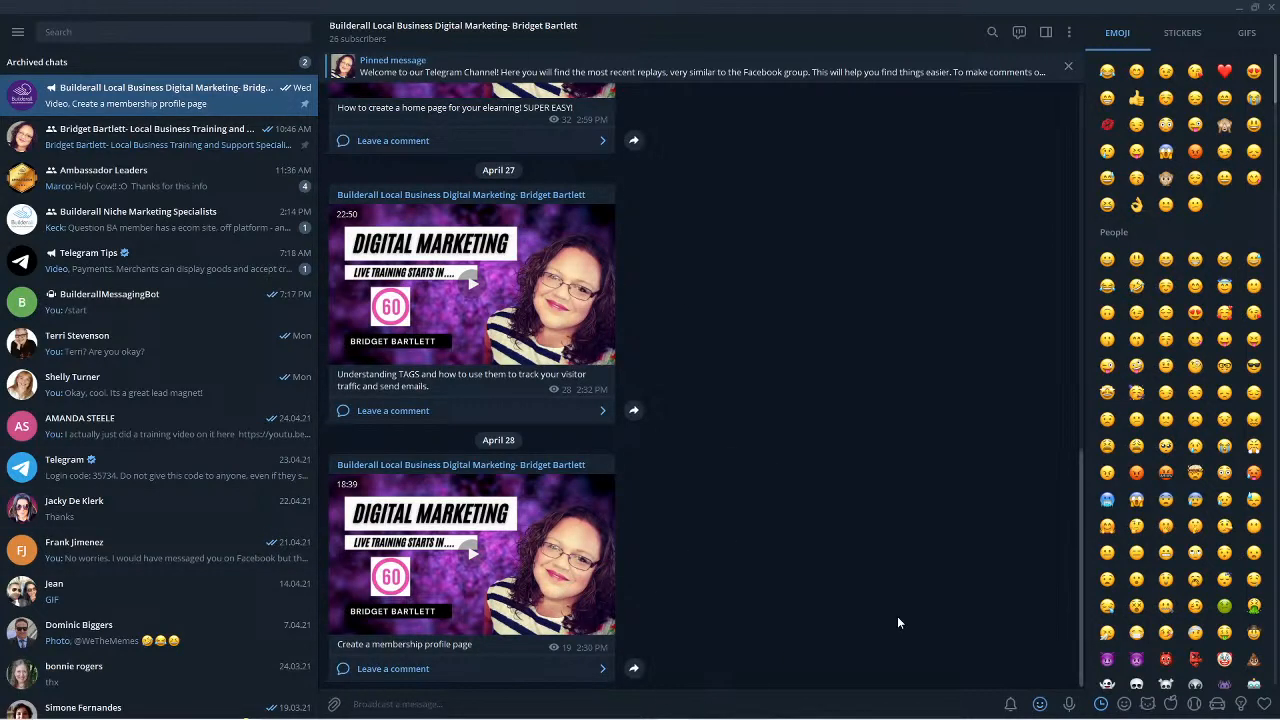
click(394, 671)
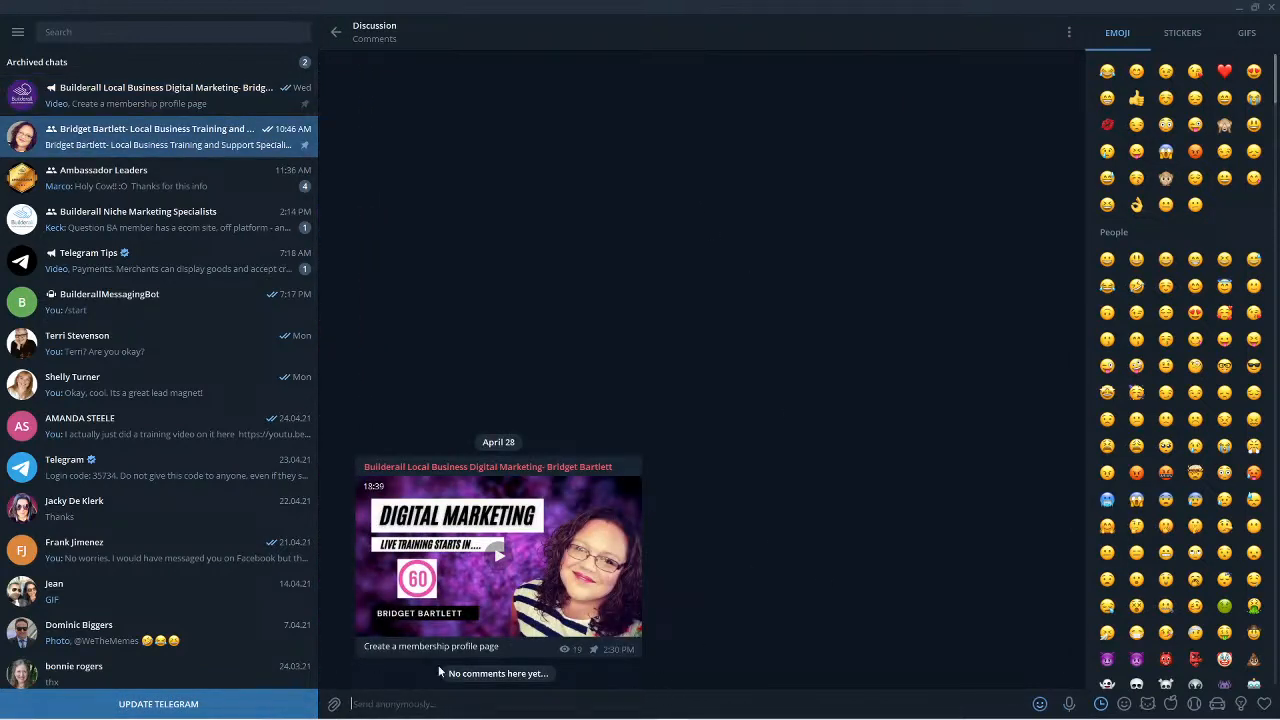
click(336, 32)
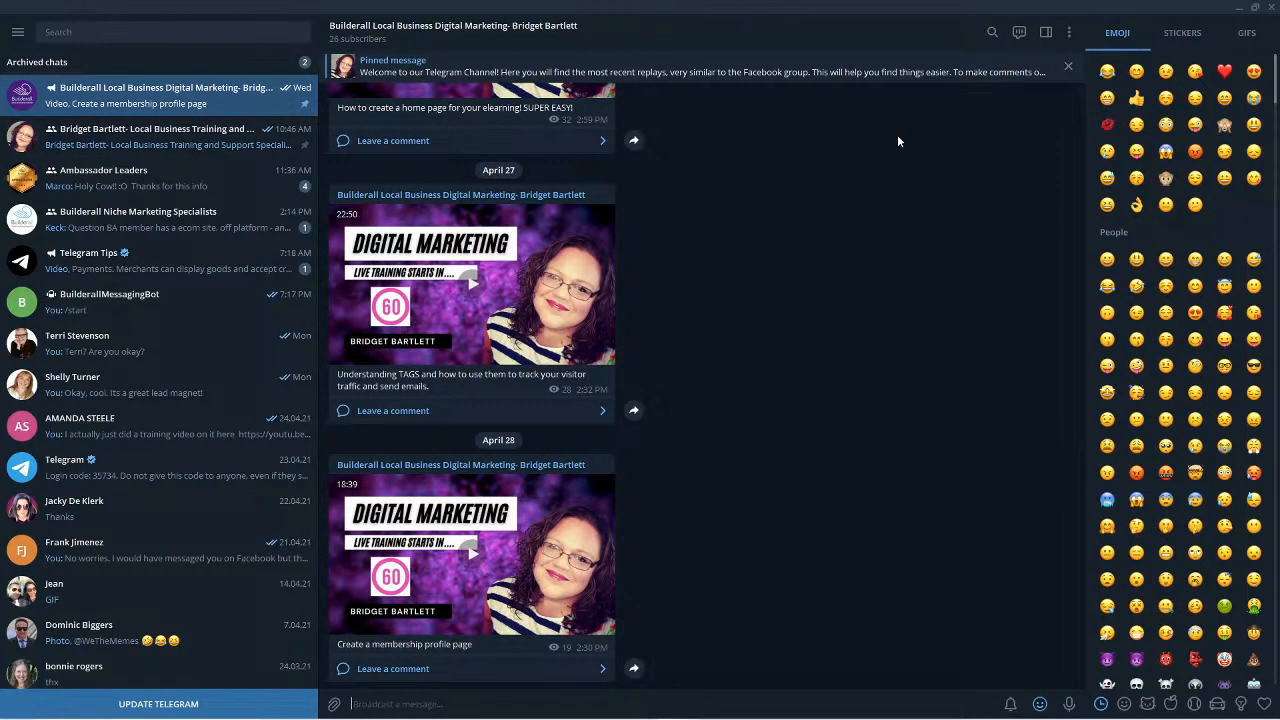
click(684, 74)
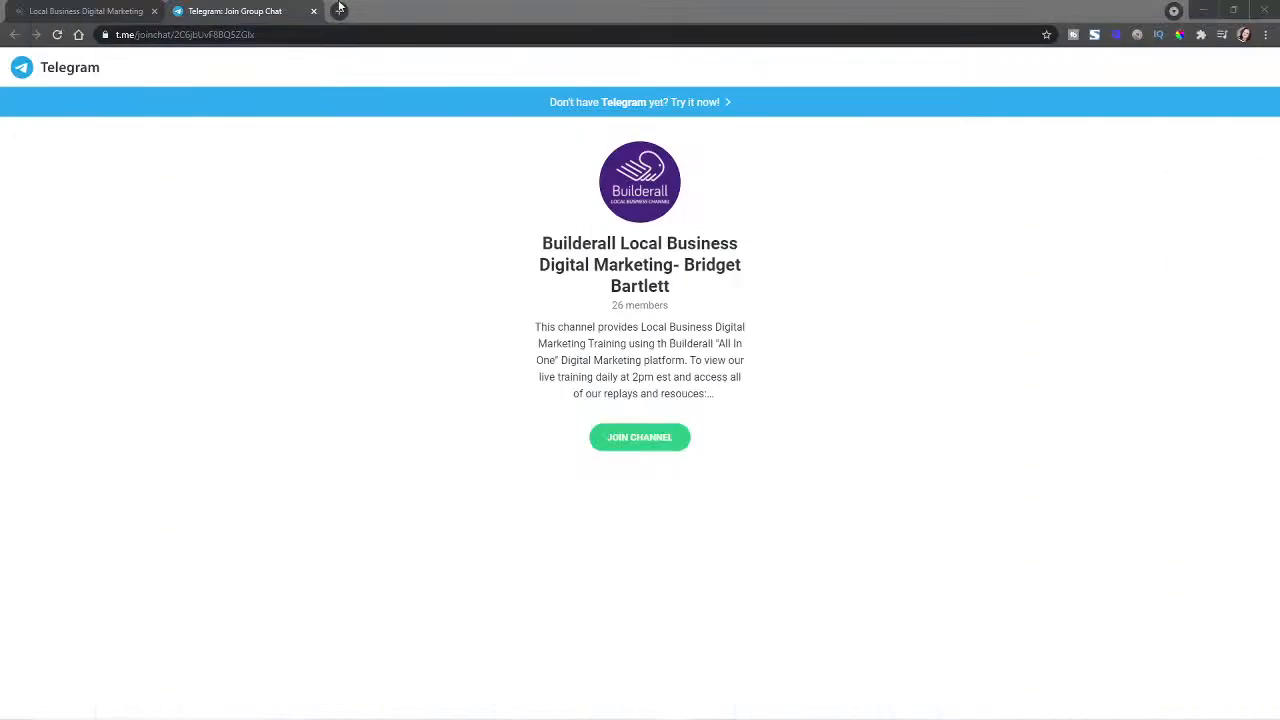
Step: Return to the Local Business Digital Marketing course page, expand the Miscellaneous training section and check the live chat messages
click(85, 11)
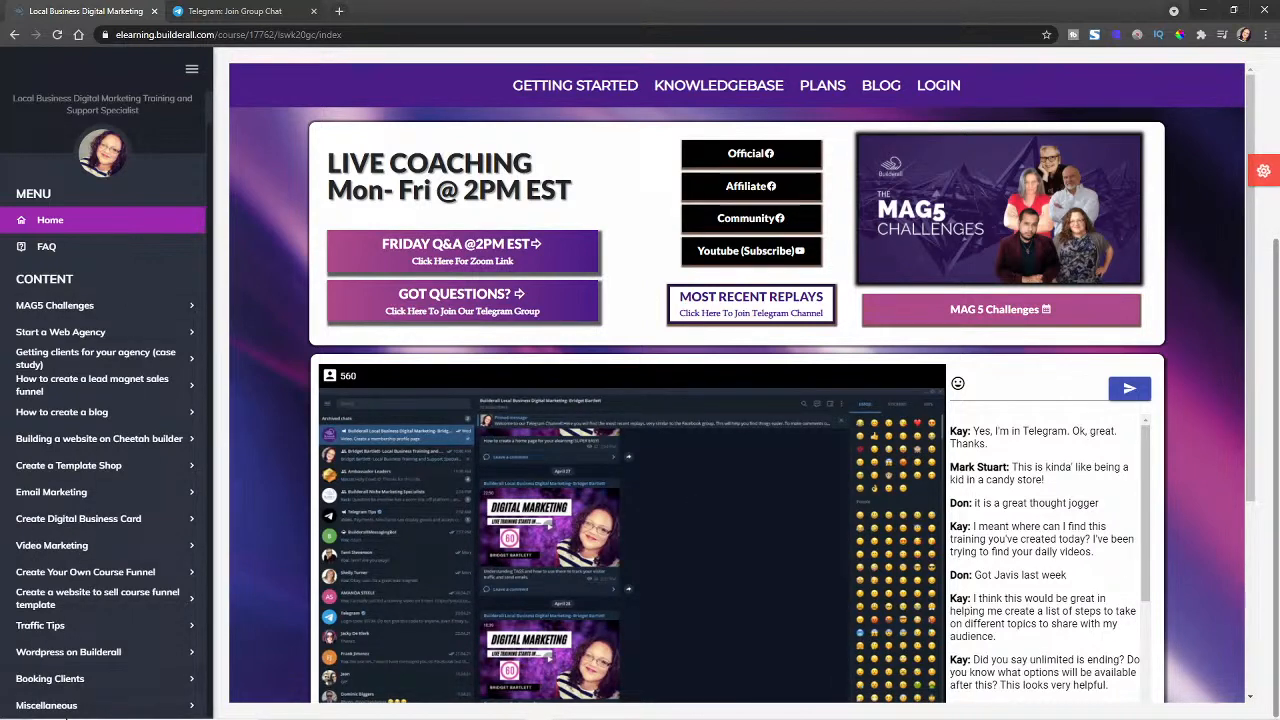
click(46, 705)
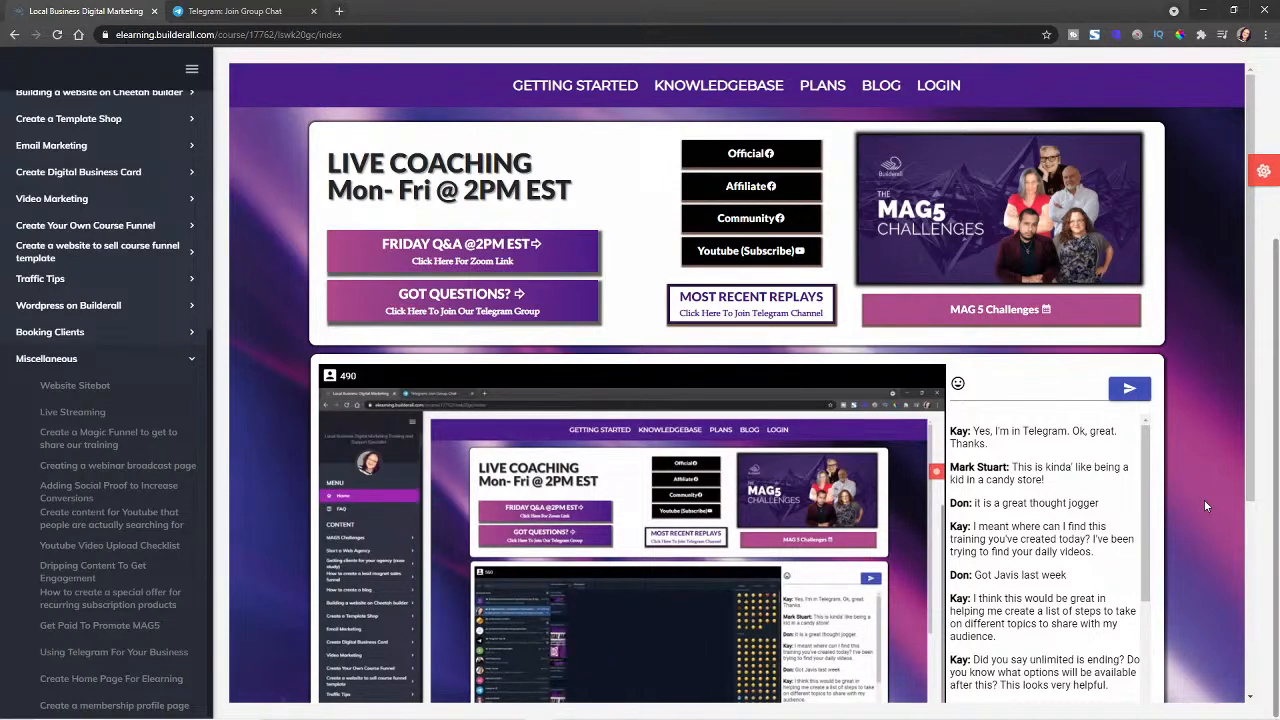
scroll(1205, 506, down, 1)
scroll(1205, 506, down, 1)
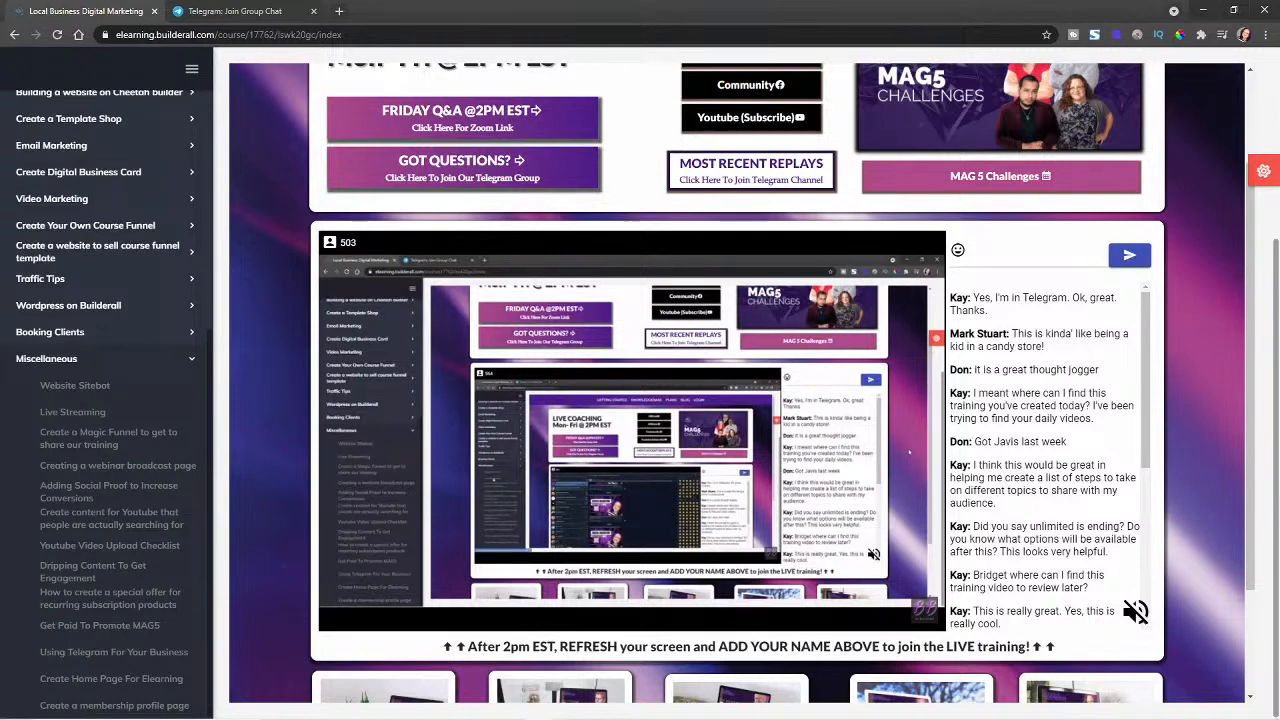
drag(1279, 80, 1240, 80)
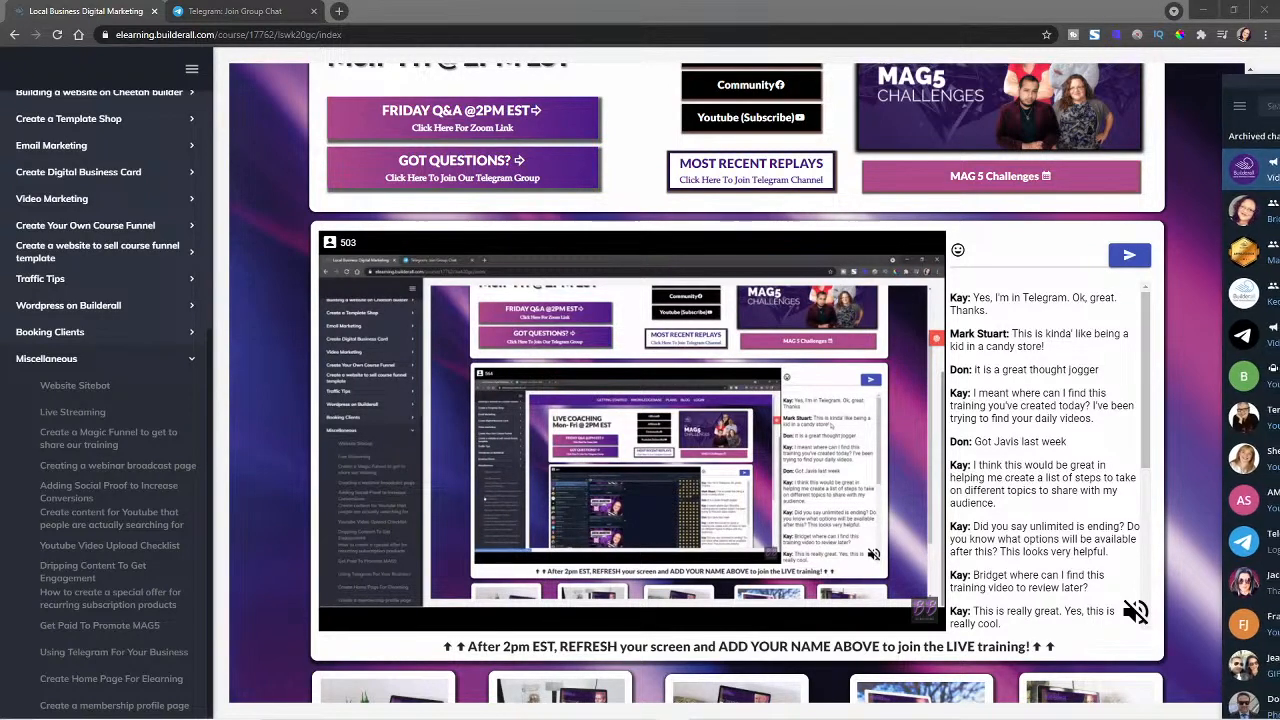
click(1192, 330)
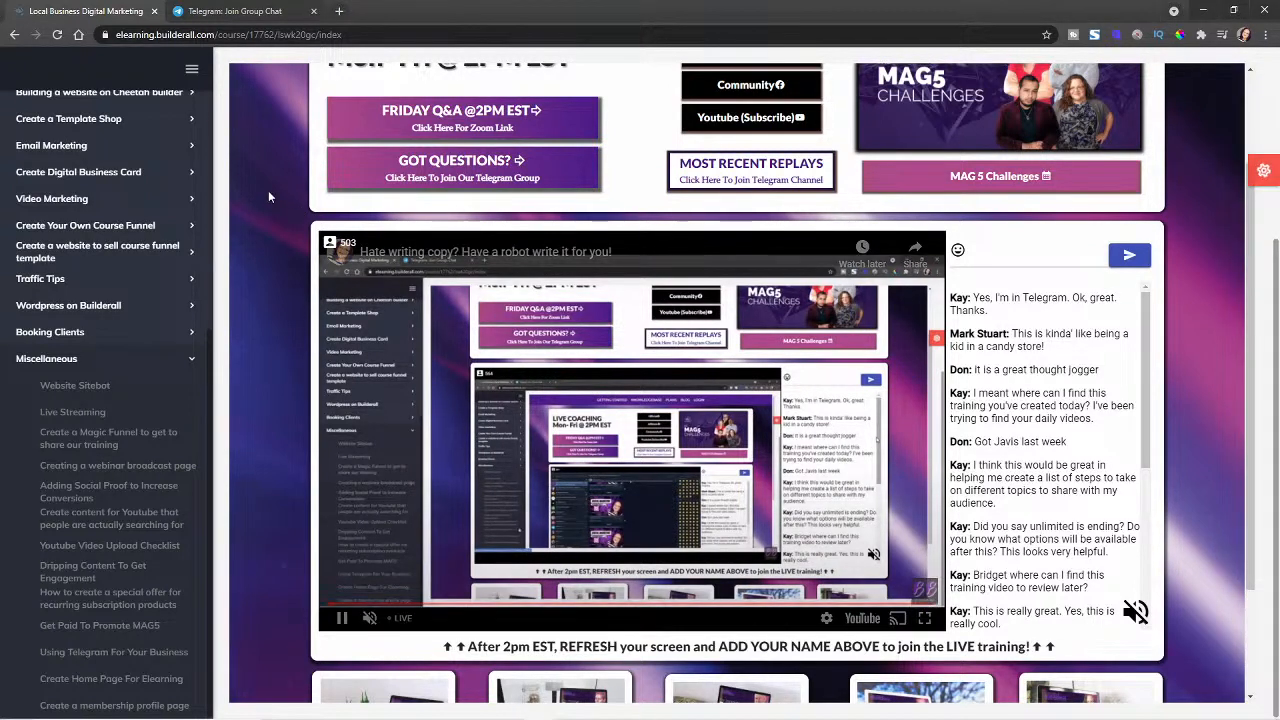
scroll(240, 328, up, 2)
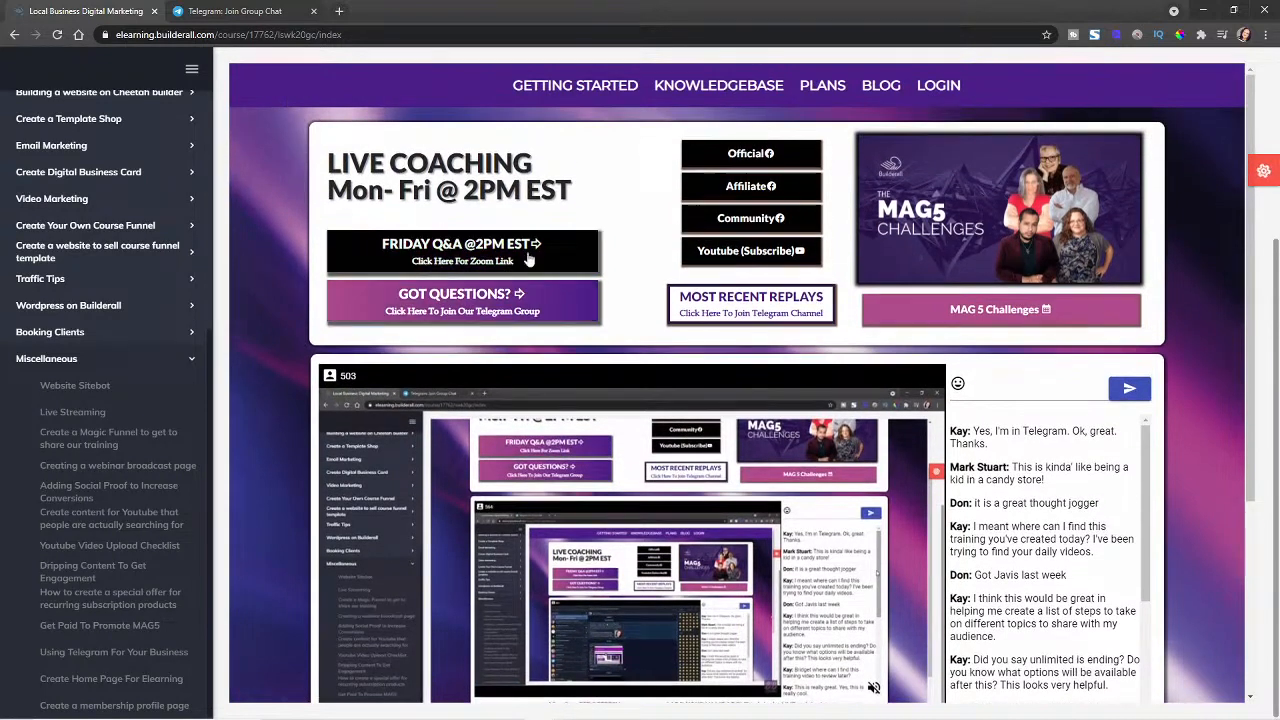